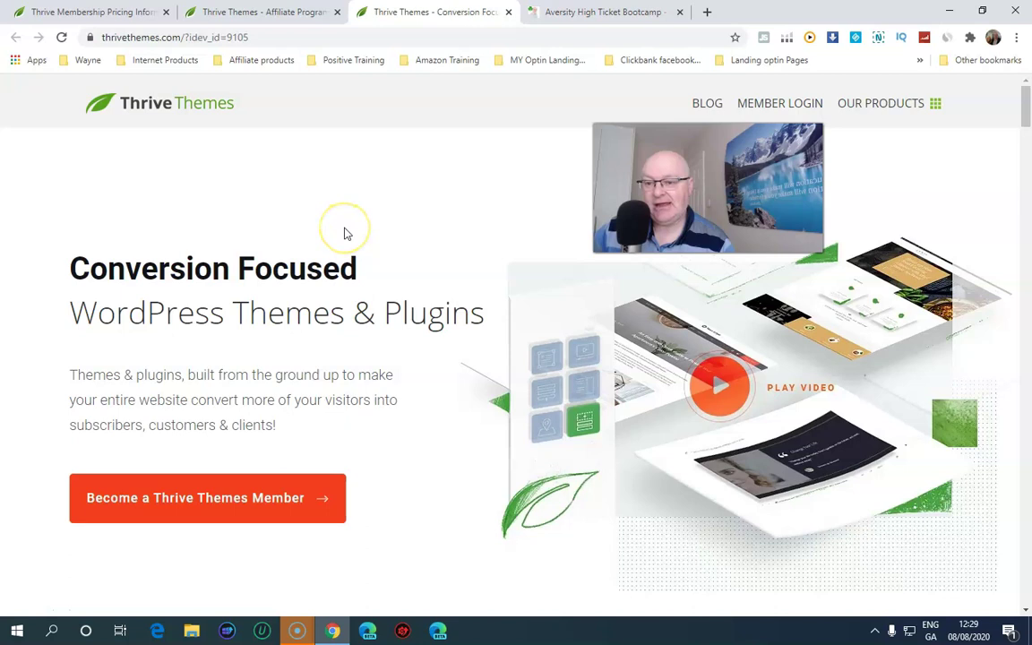
# Open the Thrive Themes member login page and sign in with the saved credentials
pyautogui.scroll(-3, 346, 233)
pyautogui.scroll(3, 394, 257)
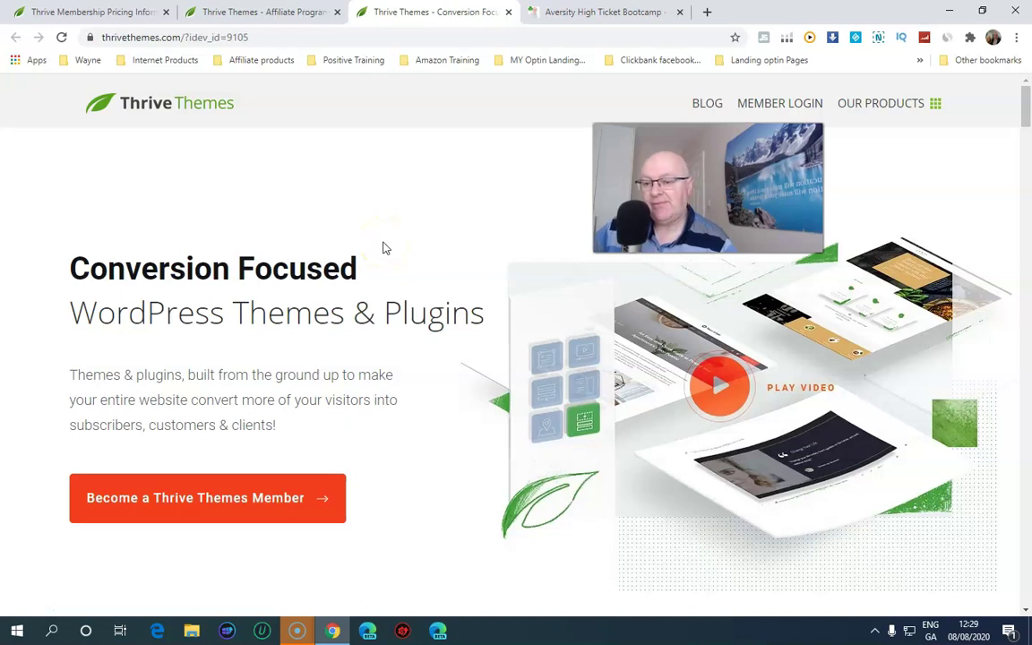
pyautogui.scroll(-4, 382, 248)
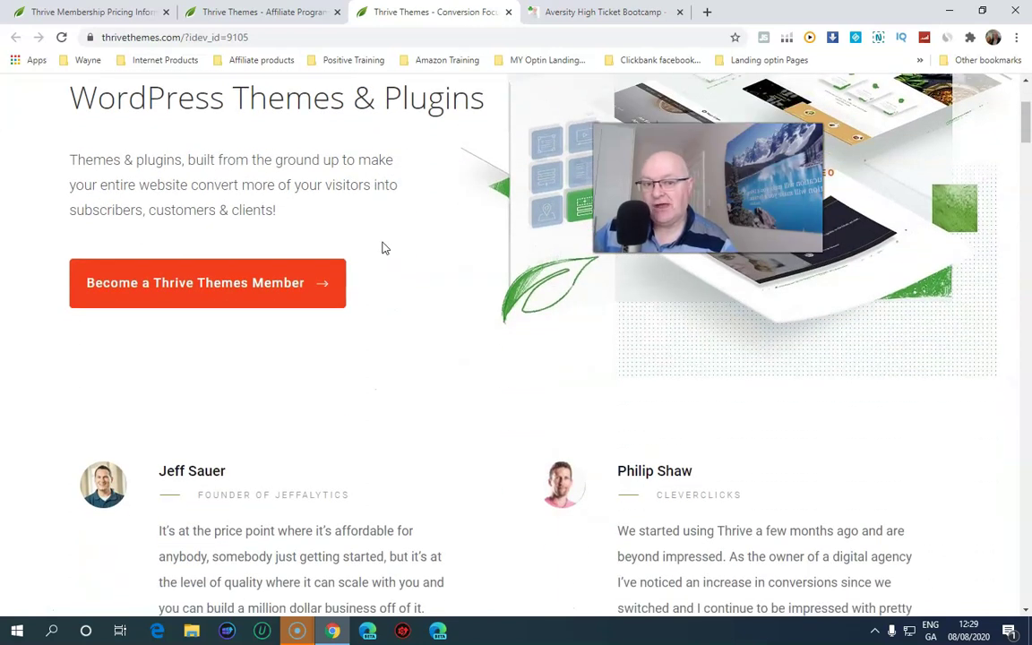
pyautogui.scroll(-3, 382, 248)
pyautogui.scroll(6, 382, 249)
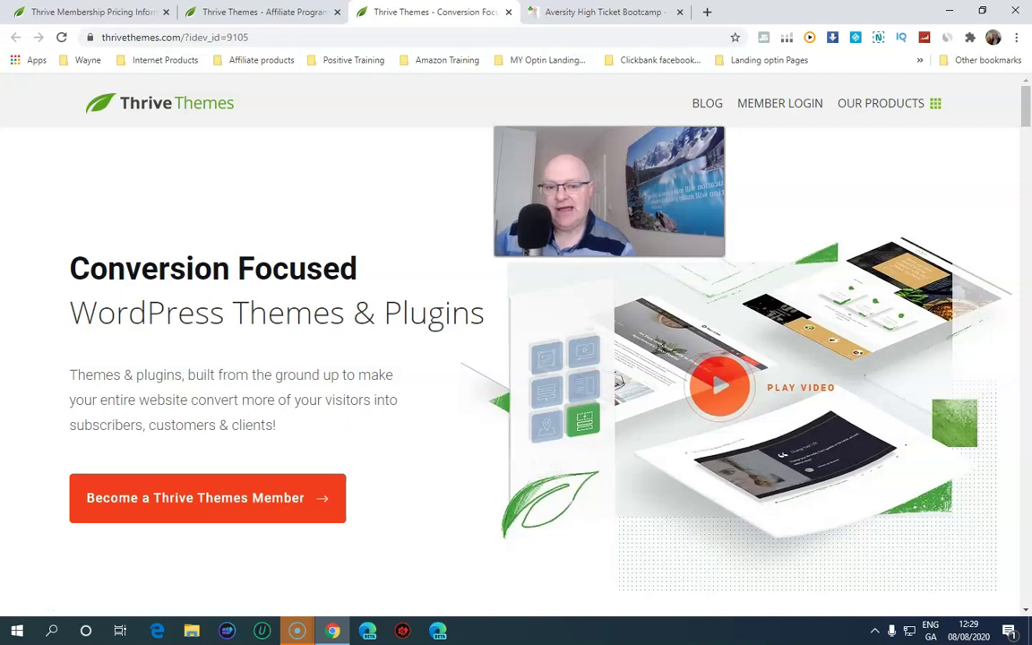
pyautogui.scroll(-2, 362, 233)
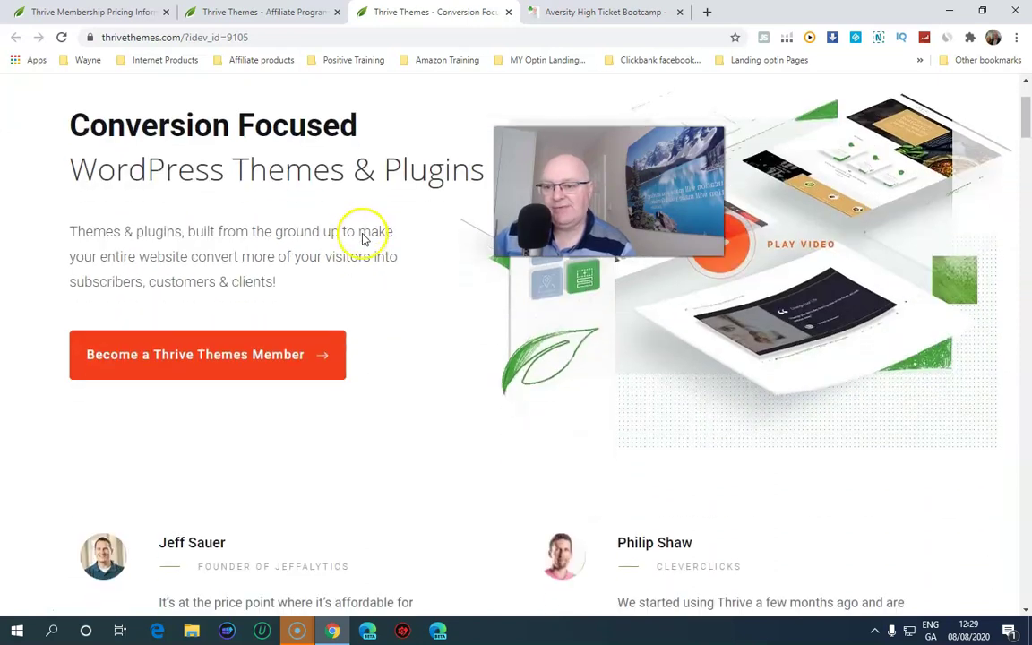
pyautogui.scroll(2, 363, 238)
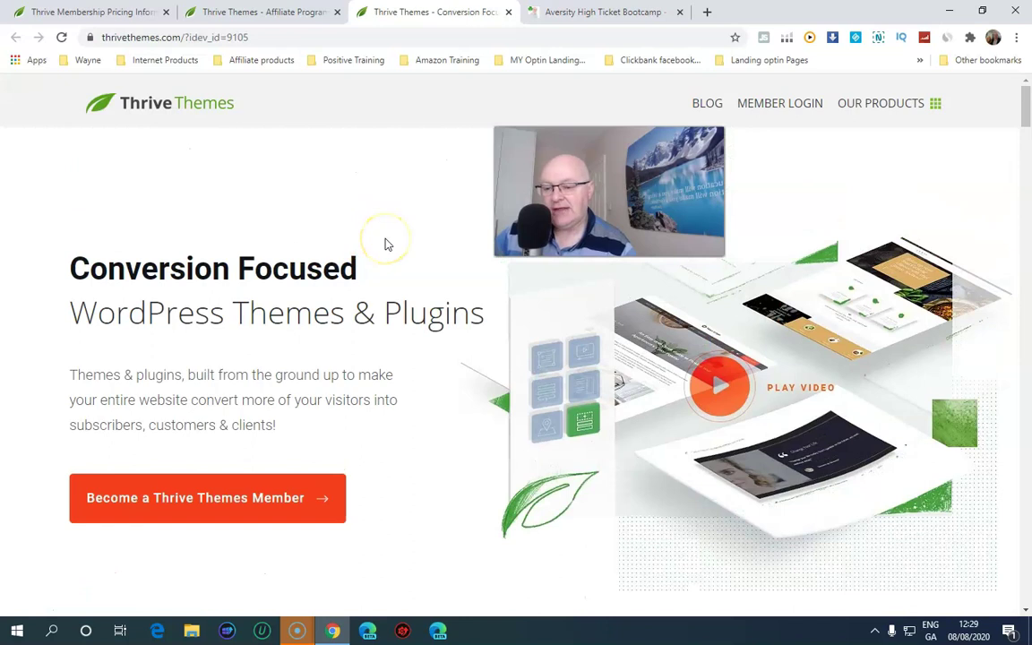
pyautogui.scroll(-5, 385, 242)
pyautogui.scroll(5, 390, 244)
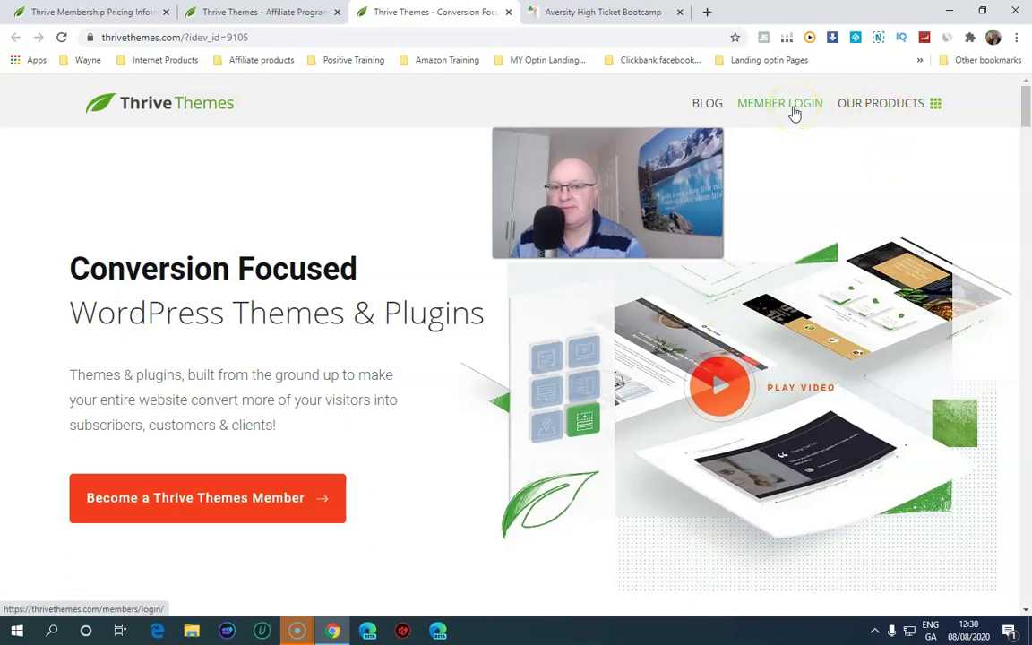
pyautogui.click(794, 107)
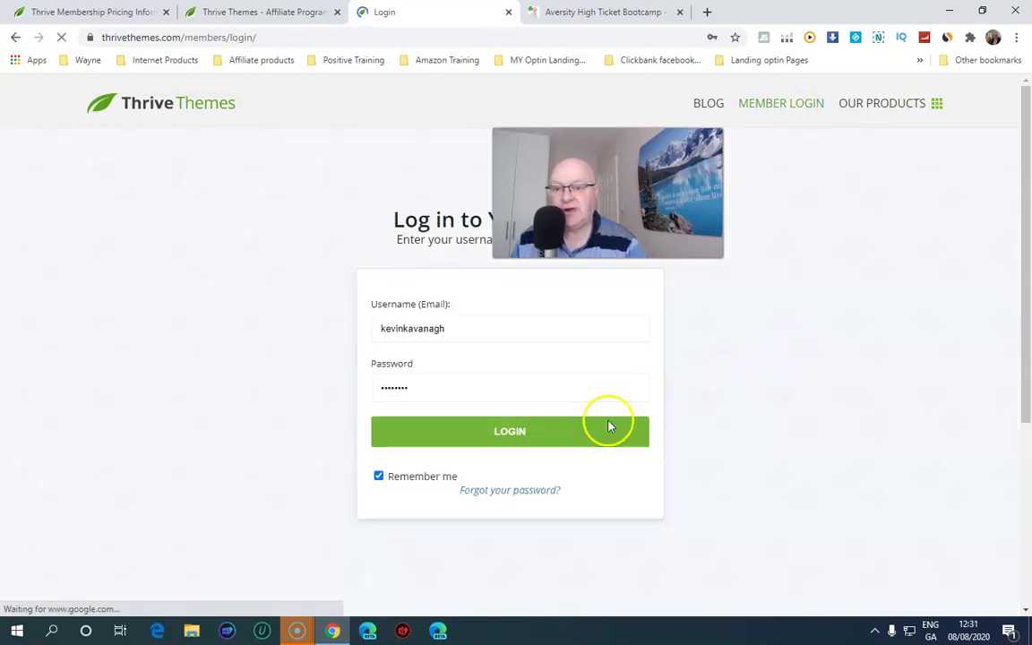
pyautogui.click(538, 450)
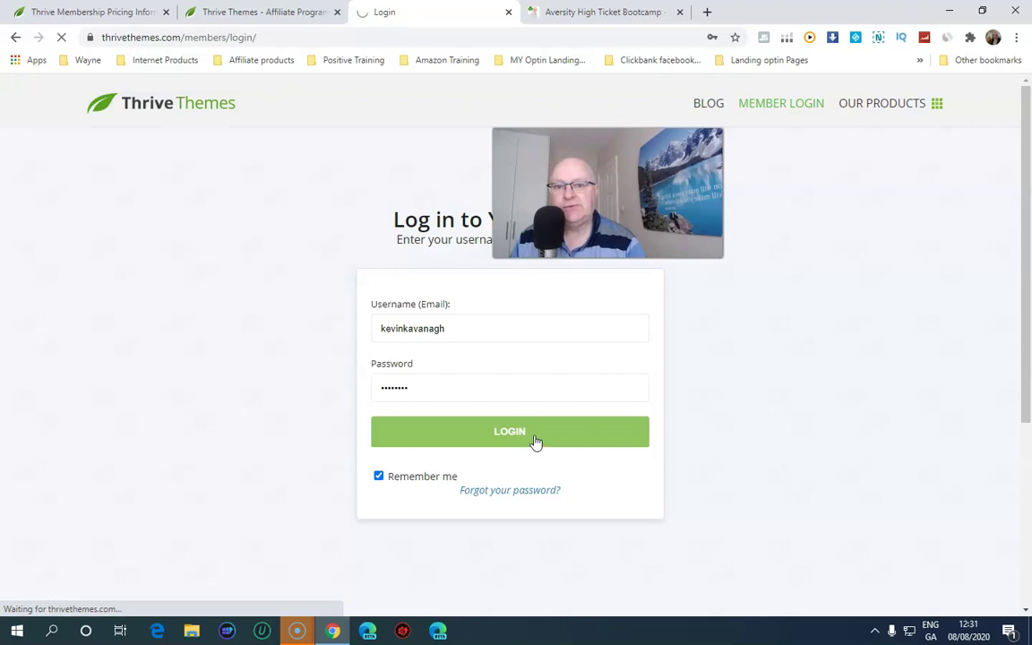
# Swap in the password from another saved login and retry signing in
pyautogui.click(448, 442)
pyautogui.moveTo(424, 447); pyautogui.dragTo(374, 448)
pyautogui.click(421, 388)
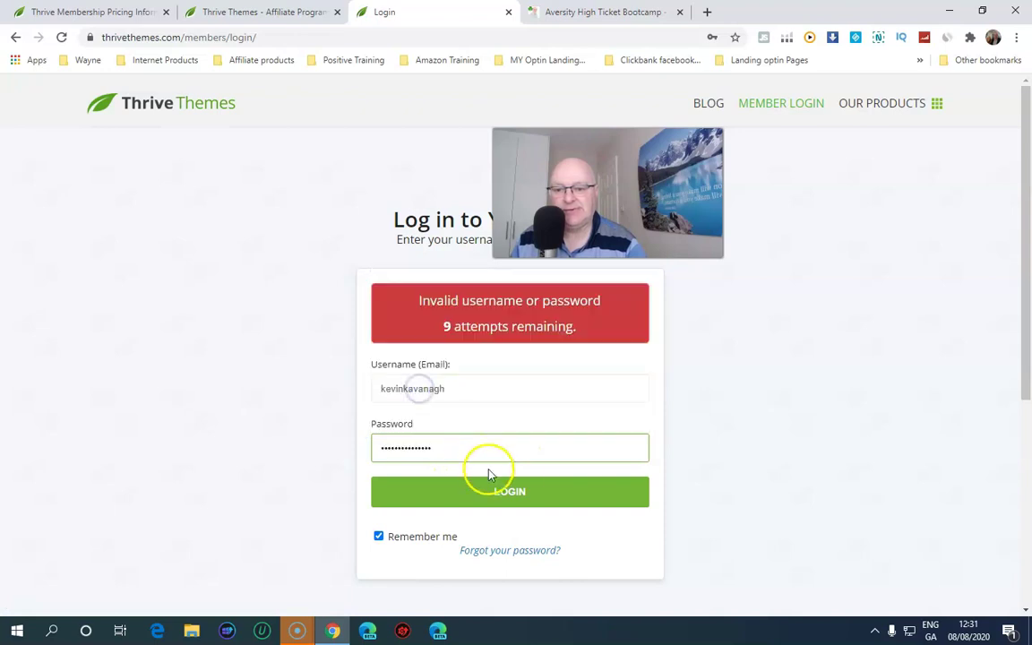
pyautogui.click(529, 491)
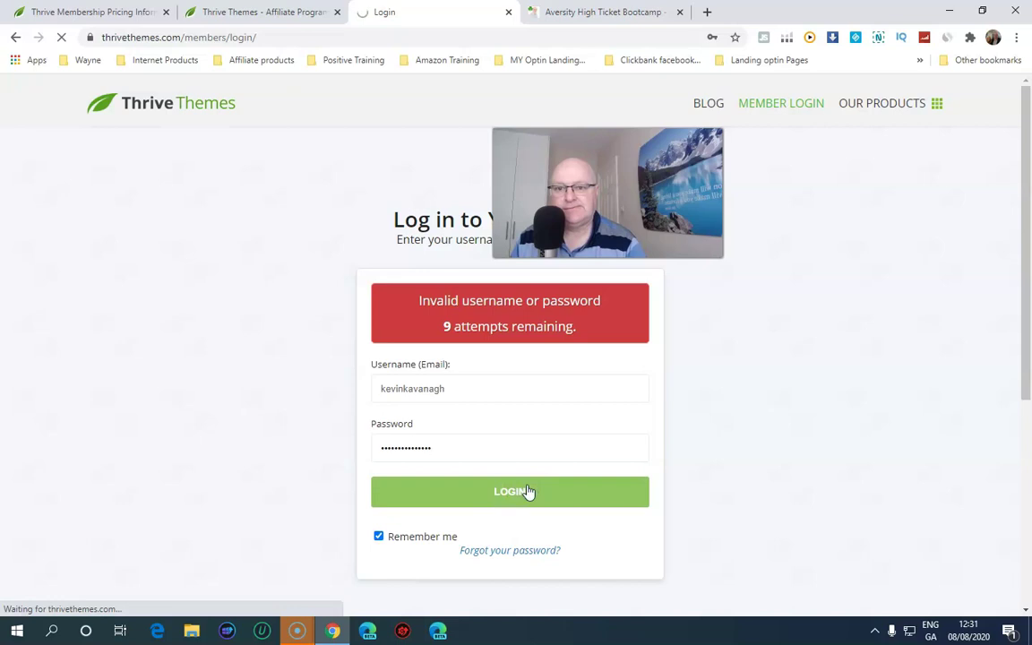
pyautogui.click(517, 480)
# Replace the username and password with a different account's details and submit again
pyautogui.click(468, 391)
pyautogui.moveTo(467, 391); pyautogui.dragTo(328, 394)
pyautogui.press('BackSpace')
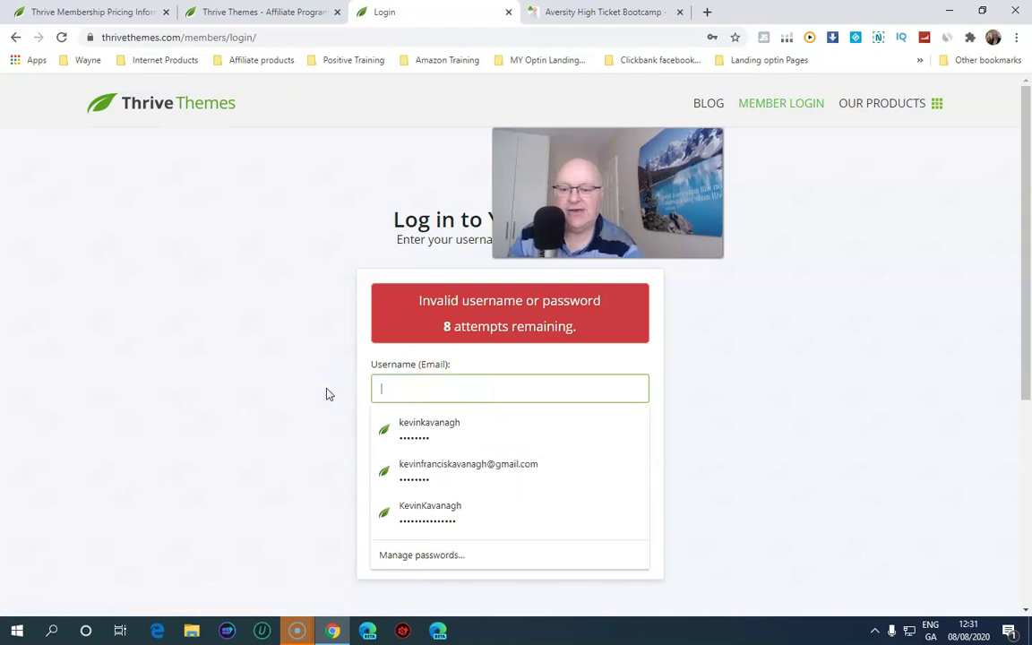
pyautogui.write('kevin')
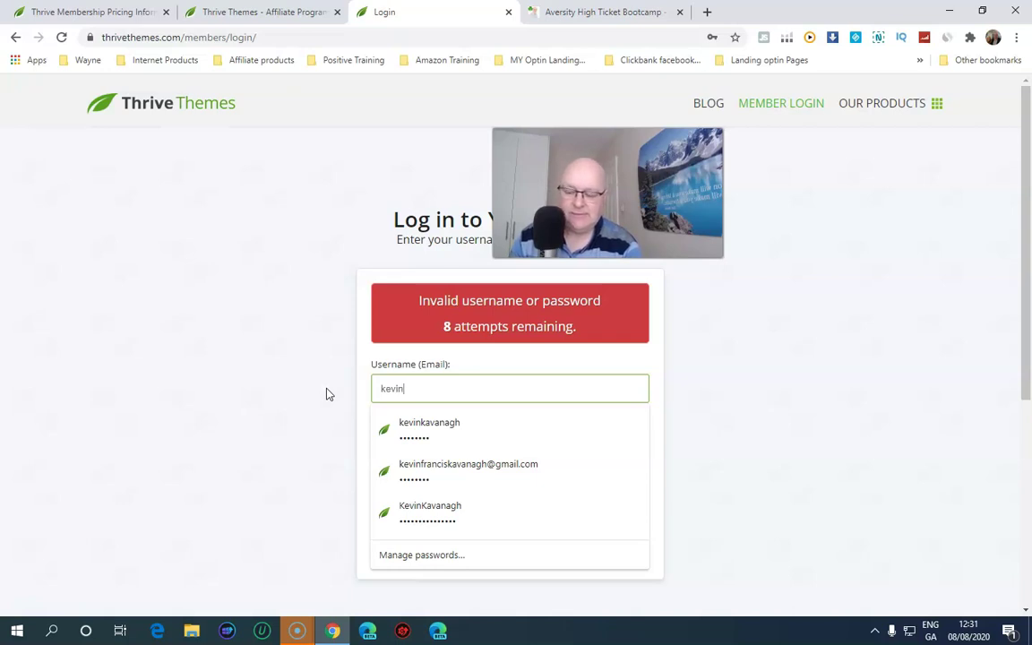
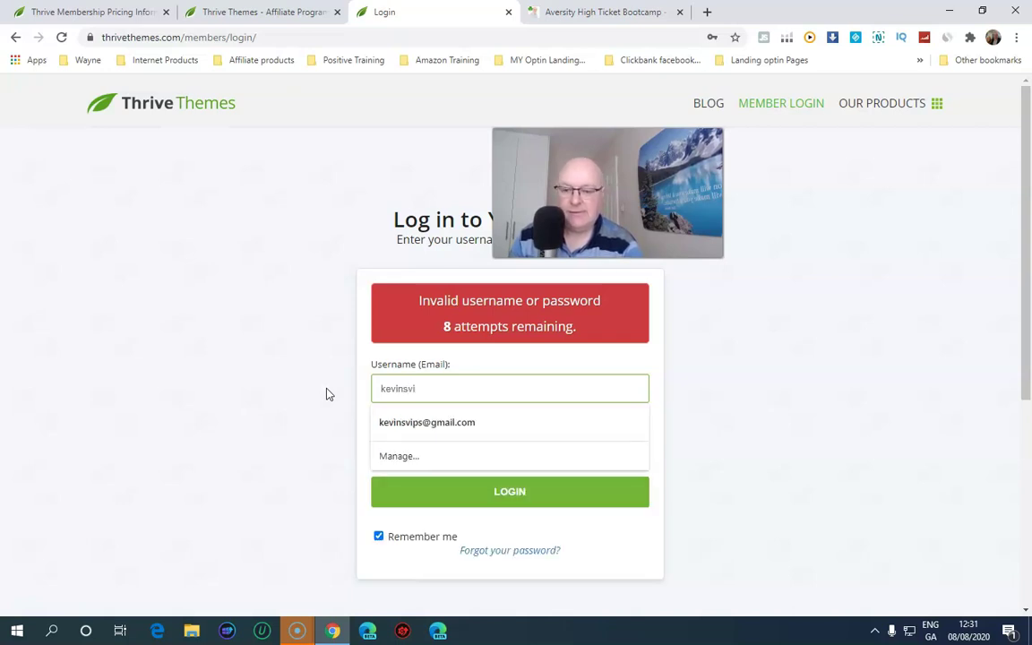
pyautogui.click(425, 423)
pyautogui.doubleClick(445, 448)
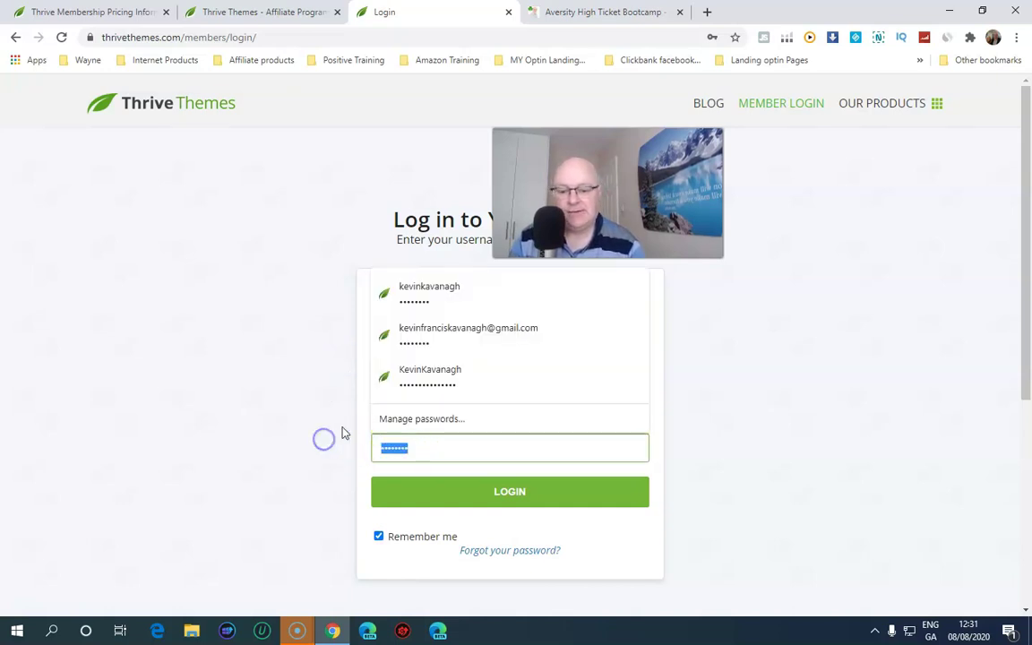
pyautogui.write('k••••••••')
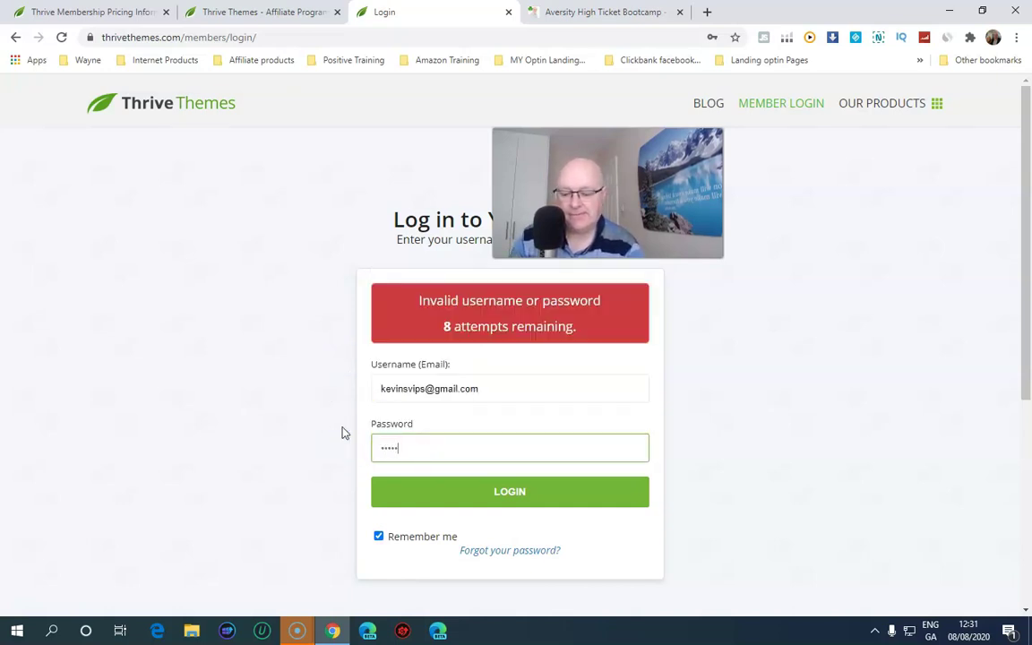
pyautogui.write('•••••')
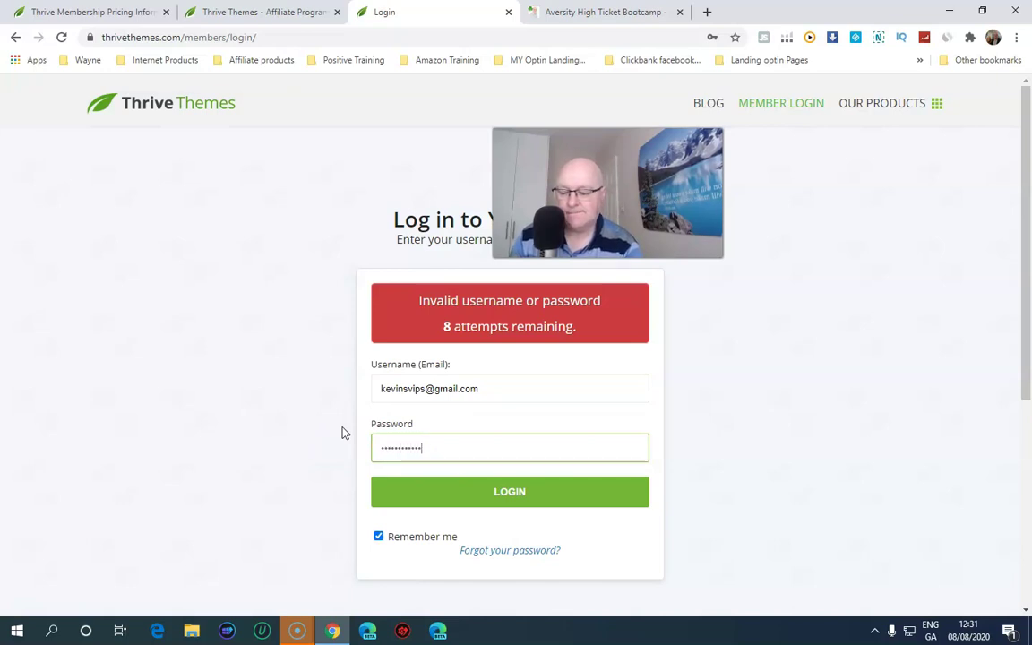
pyautogui.write('•')
pyautogui.press('Return')
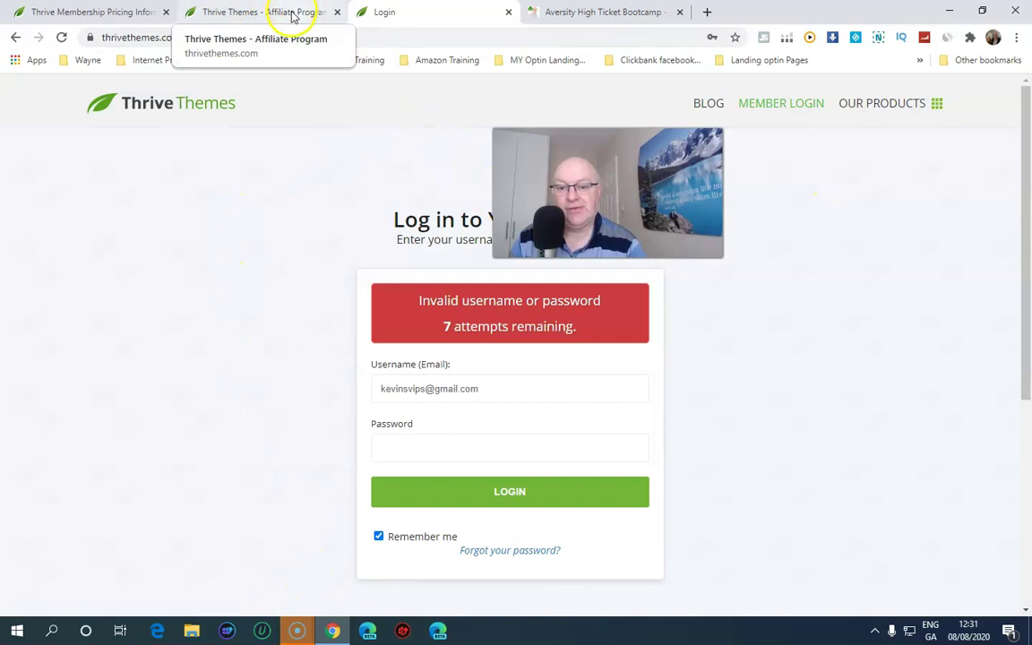
# Switch to the Aversity High Ticket Bootcamp tab and scroll through the top of its sales page
pyautogui.click(617, 11)
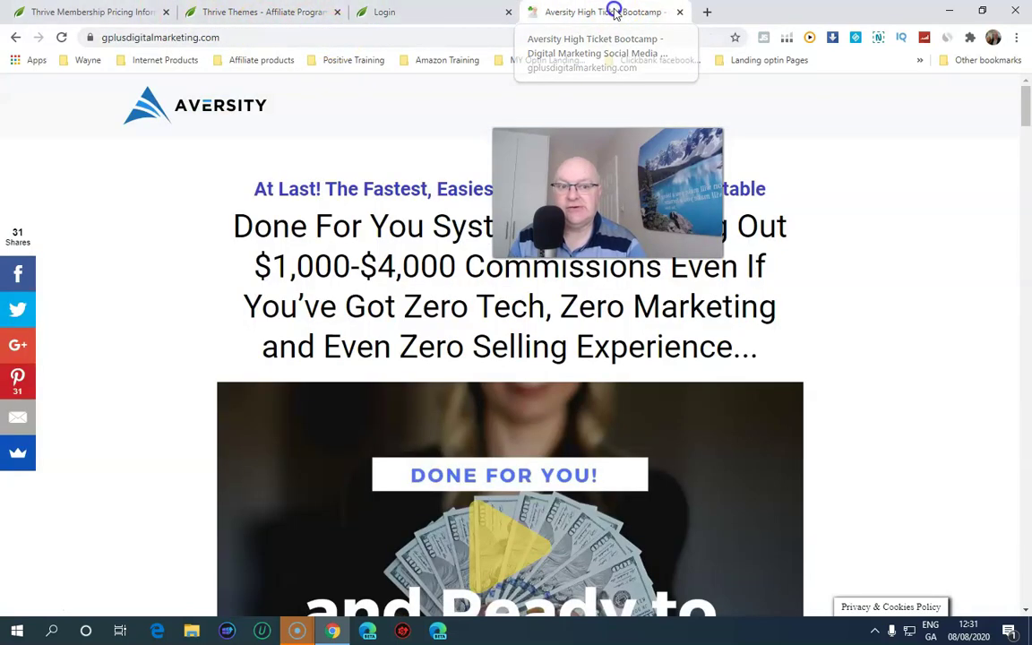
pyautogui.click(260, 36)
pyautogui.click(251, 37)
pyautogui.scroll(-4, 345, 153)
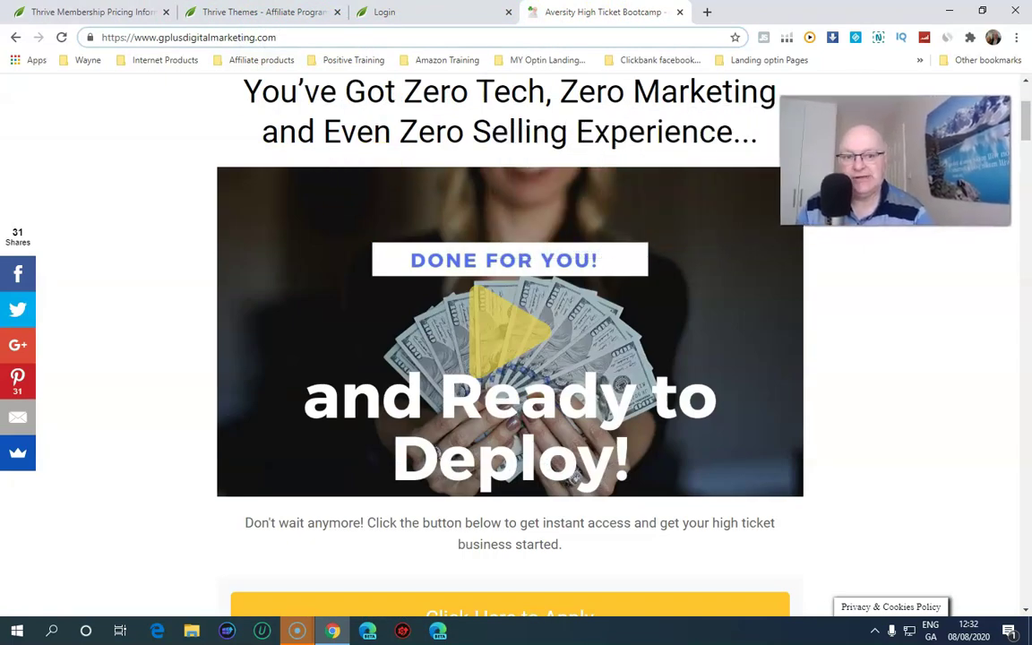
pyautogui.scroll(-3, 309, 215)
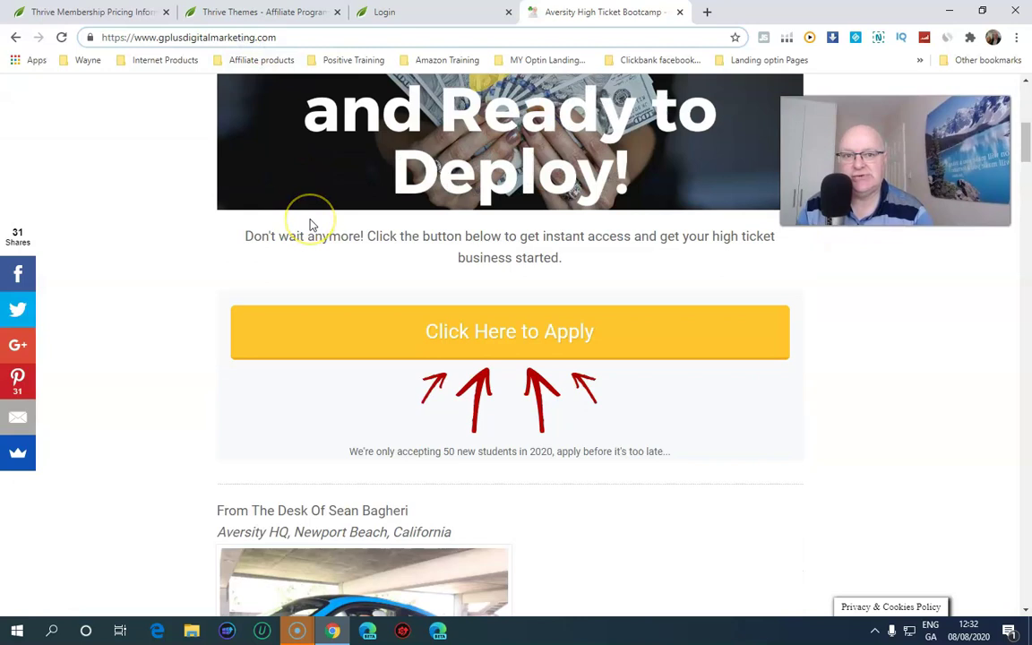
pyautogui.scroll(-2, 310, 224)
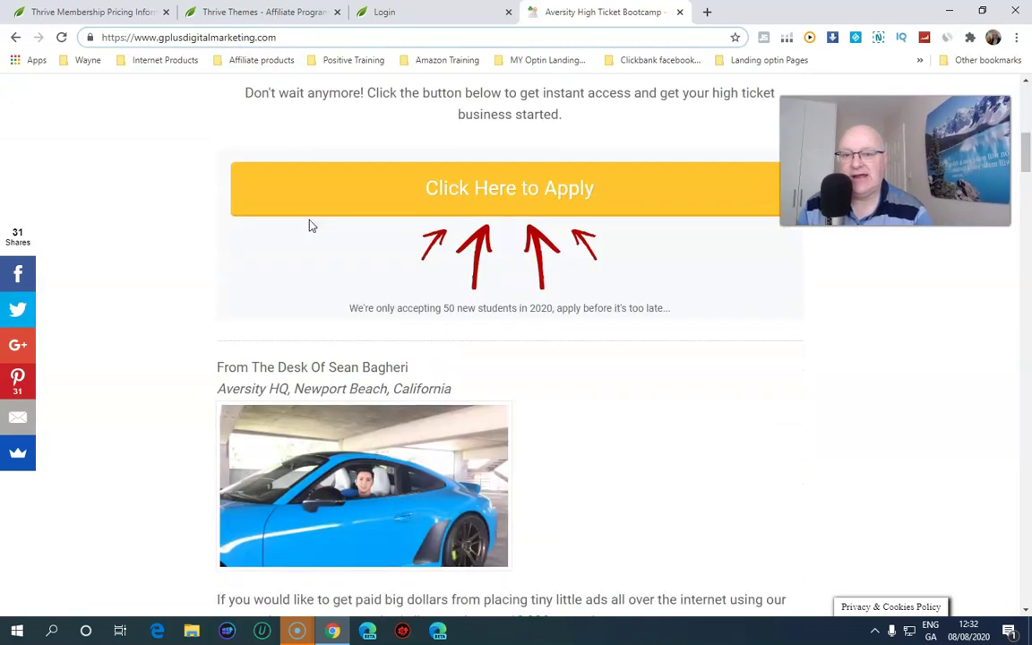
pyautogui.scroll(-4, 311, 226)
pyautogui.scroll(-3, 311, 226)
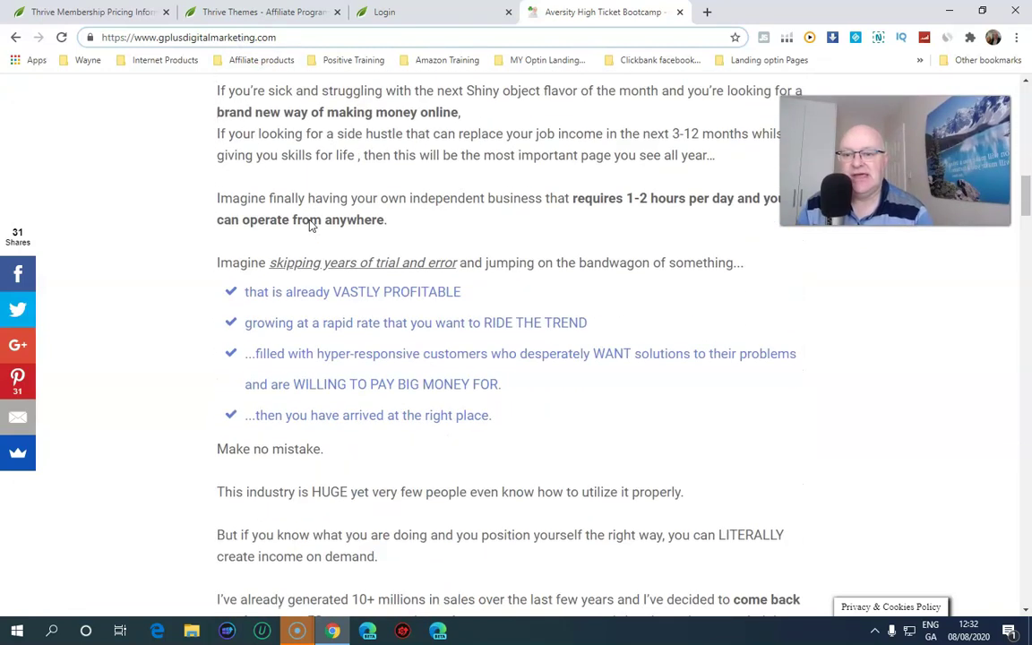
pyautogui.scroll(10, 310, 226)
pyautogui.scroll(3, 311, 226)
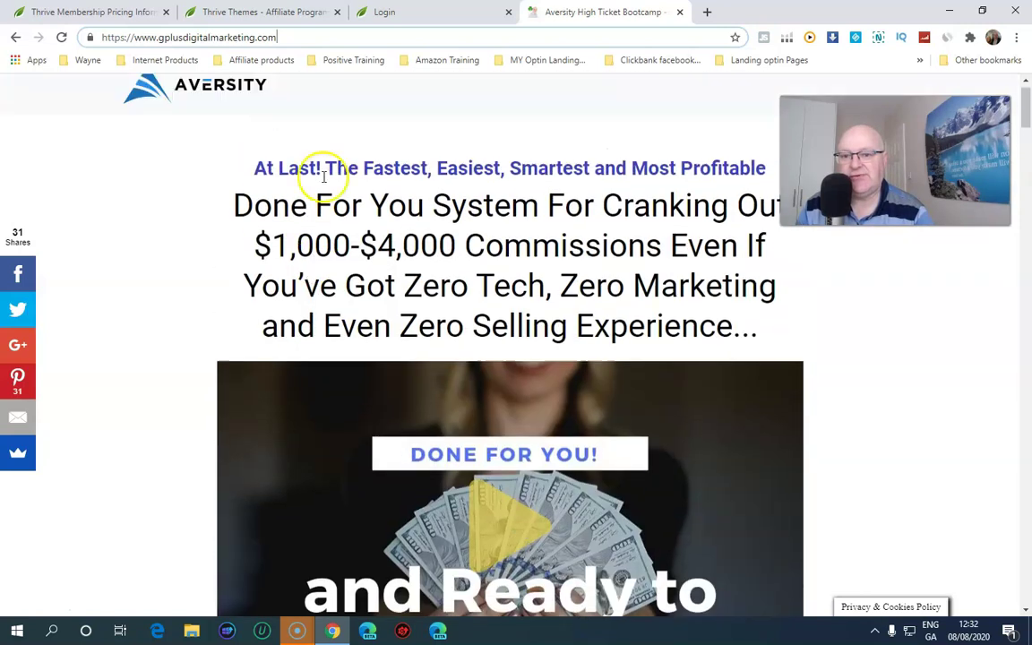
# Keep scrolling down through the rest of the bootcamp's sales pitch
pyautogui.scroll(-2, 316, 202)
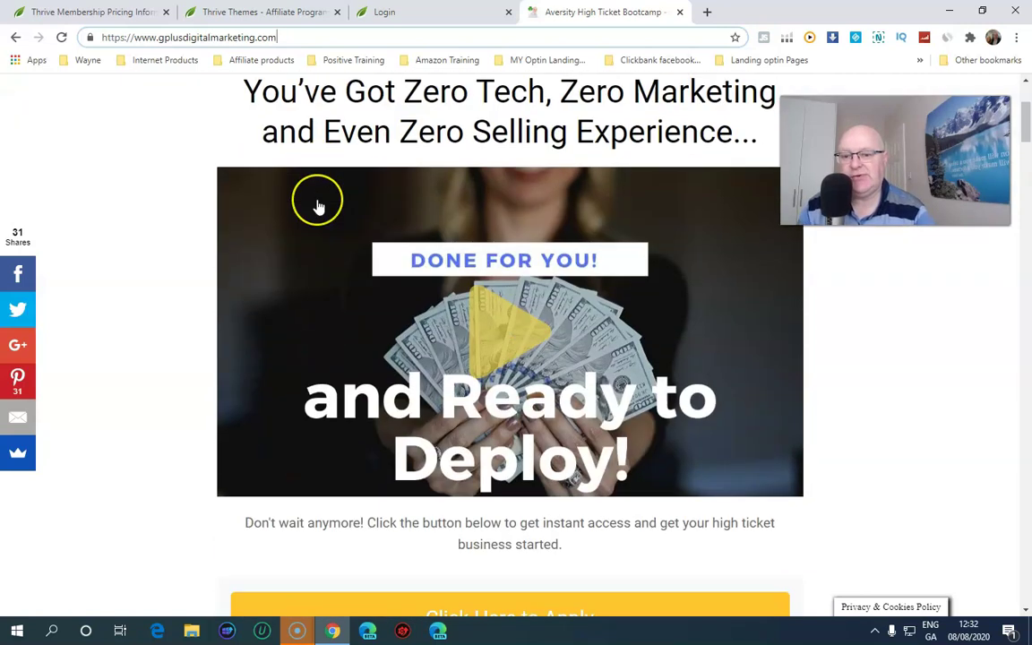
pyautogui.scroll(-3, 317, 203)
pyautogui.scroll(3, 316, 204)
pyautogui.scroll(3, 316, 206)
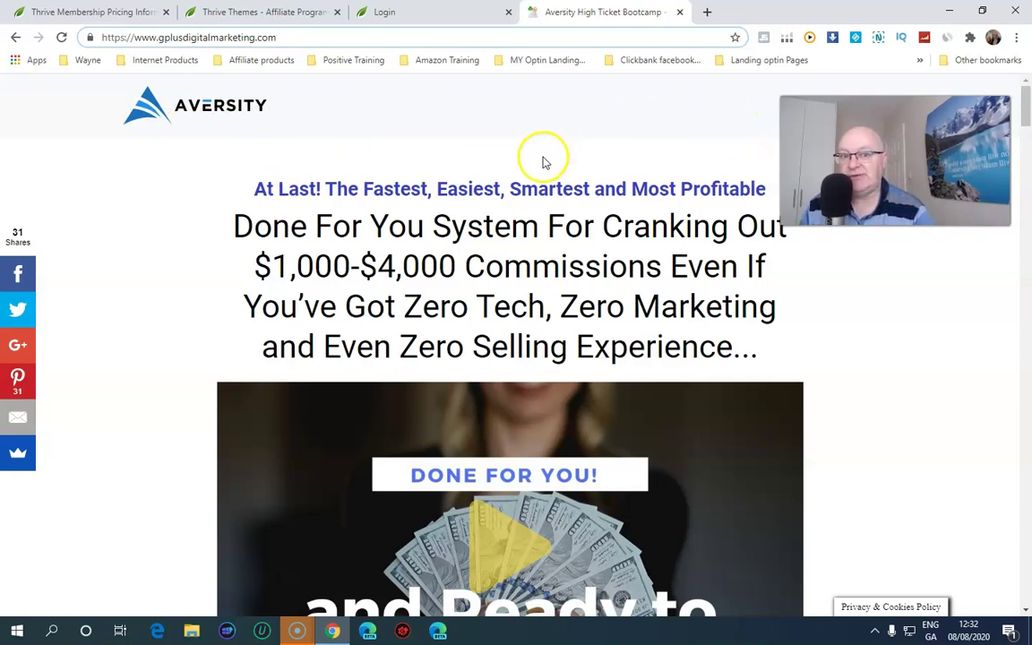
pyautogui.scroll(-6, 525, 166)
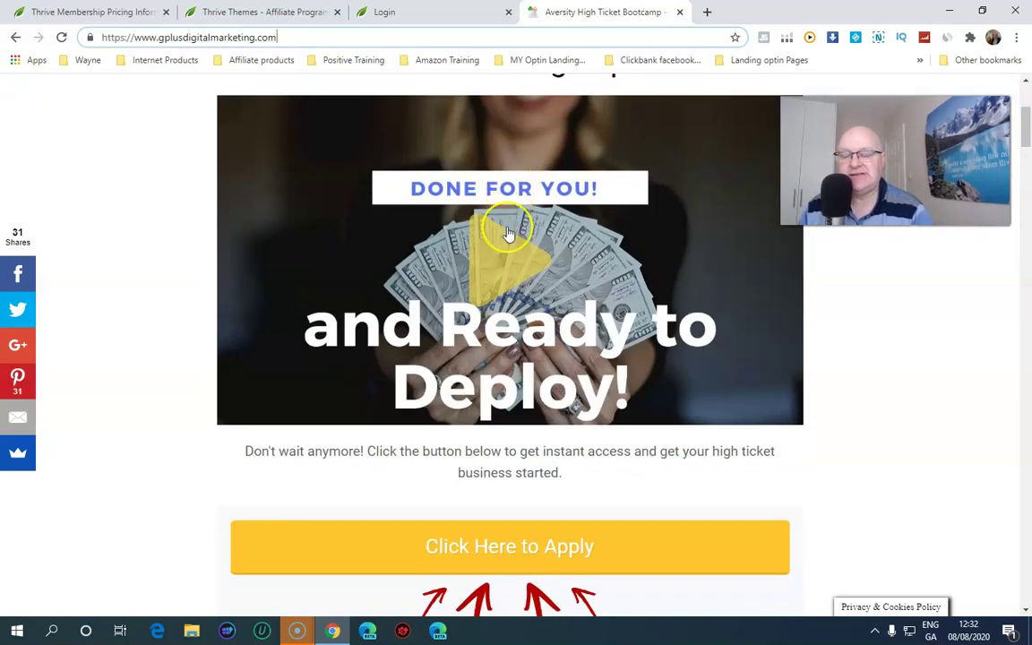
pyautogui.scroll(-9, 502, 235)
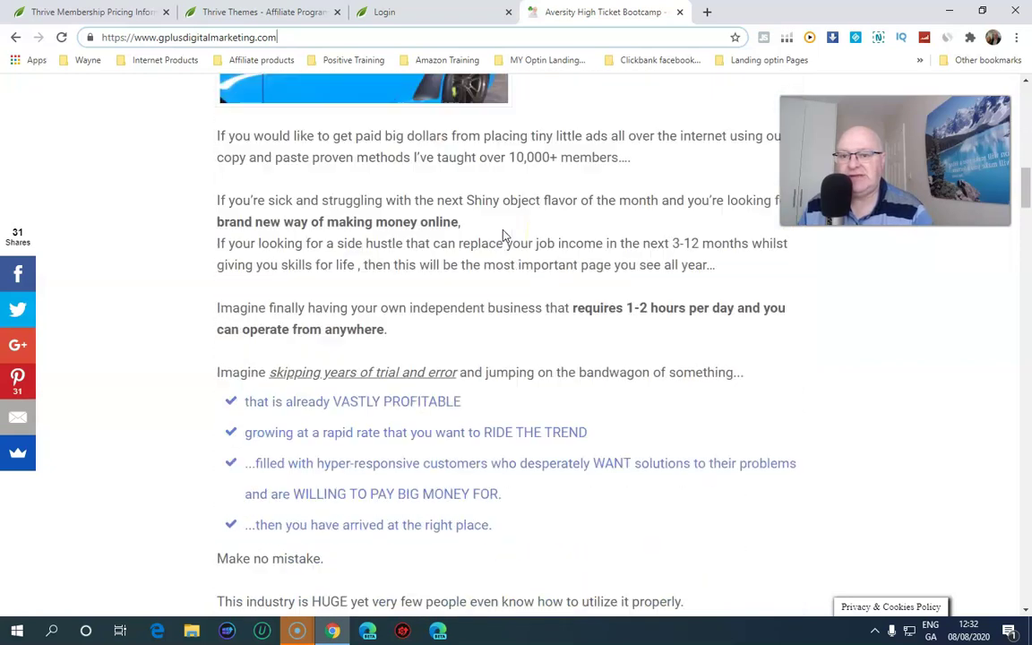
pyautogui.scroll(-9, 503, 235)
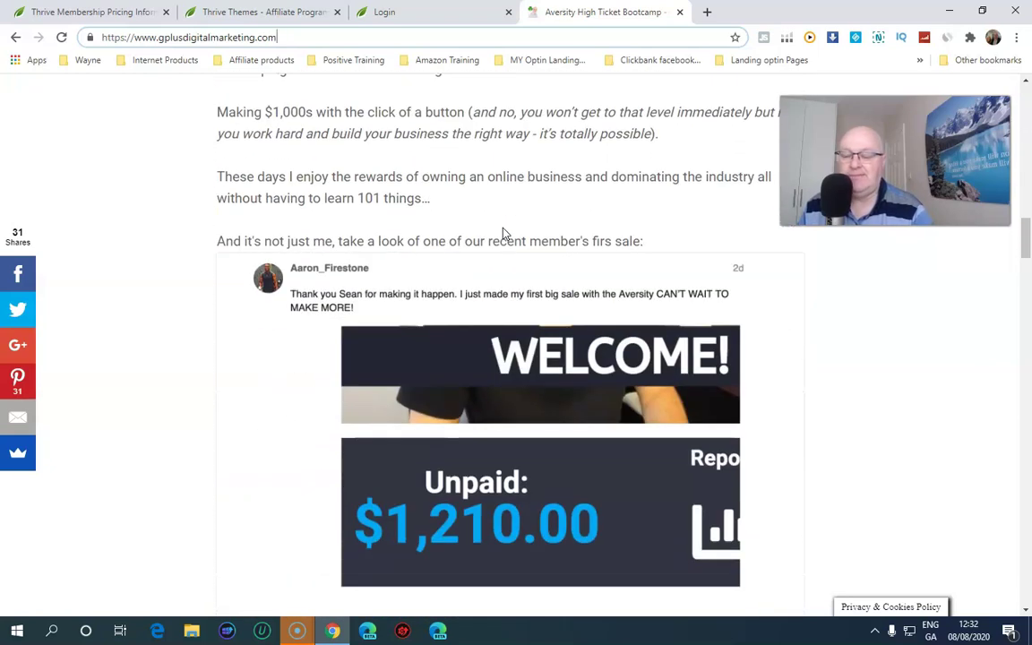
pyautogui.scroll(-10, 502, 234)
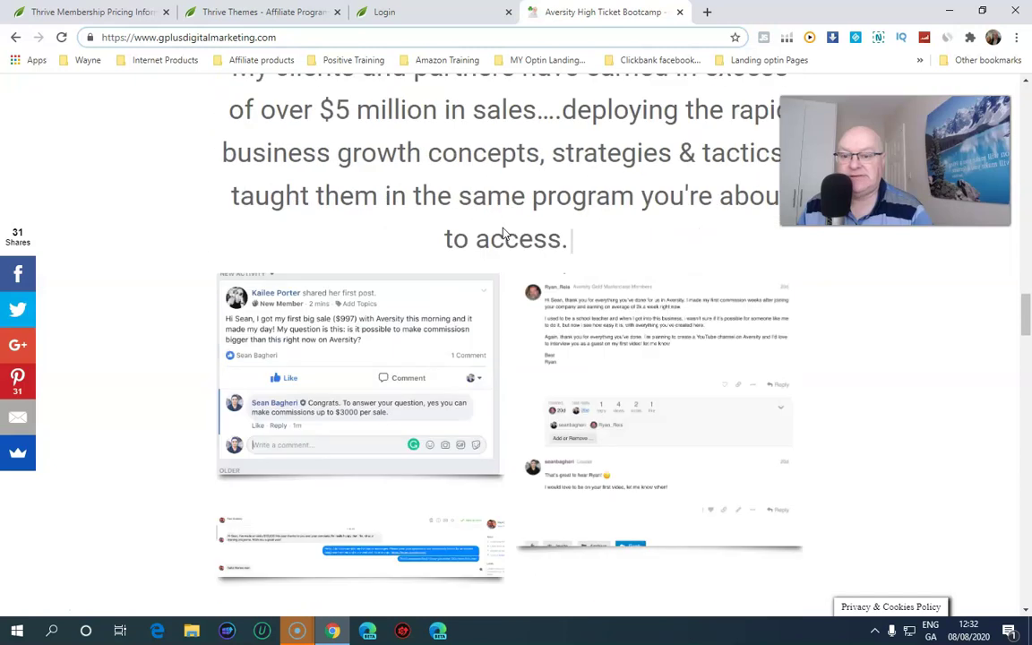
pyautogui.scroll(-4, 502, 233)
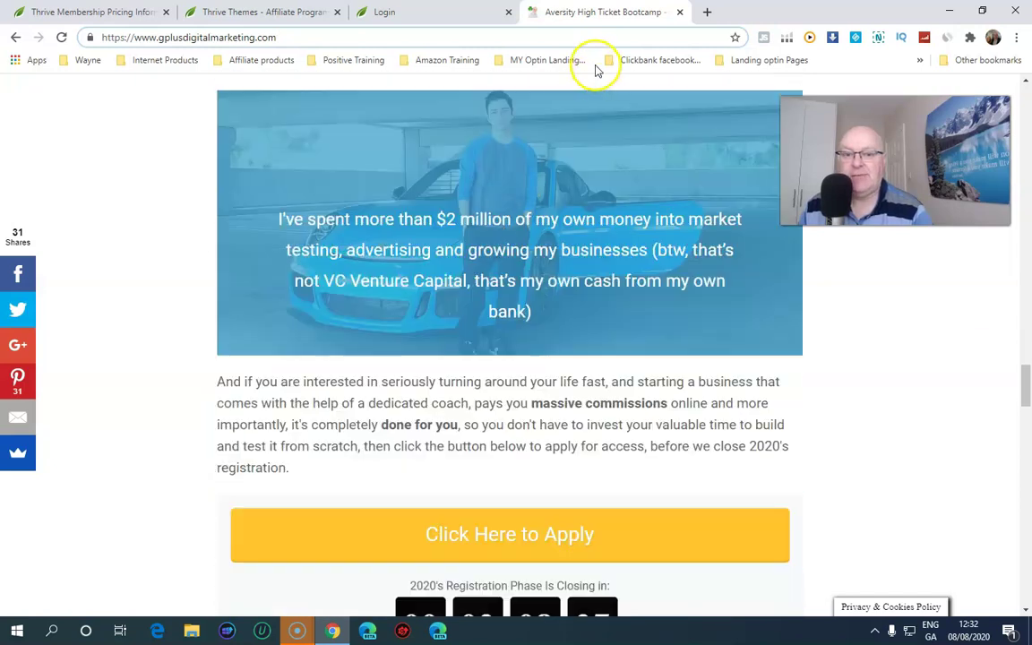
# Open the Commission Hero interview bookmark in a new tab and switch to it
pyautogui.click(549, 61)
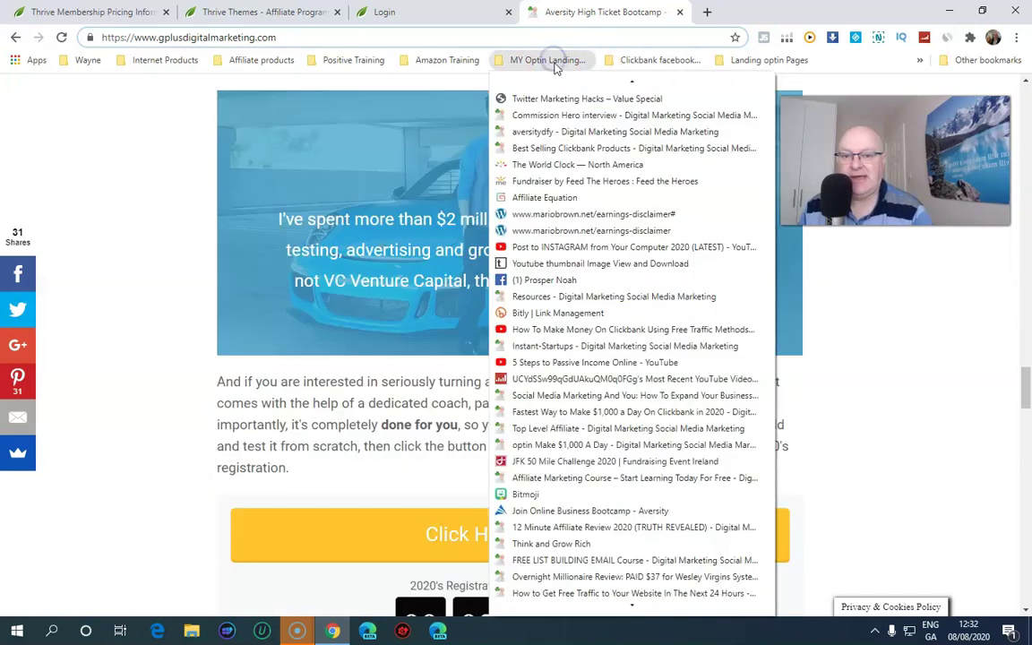
pyautogui.rightClick(573, 117)
pyautogui.click(604, 120)
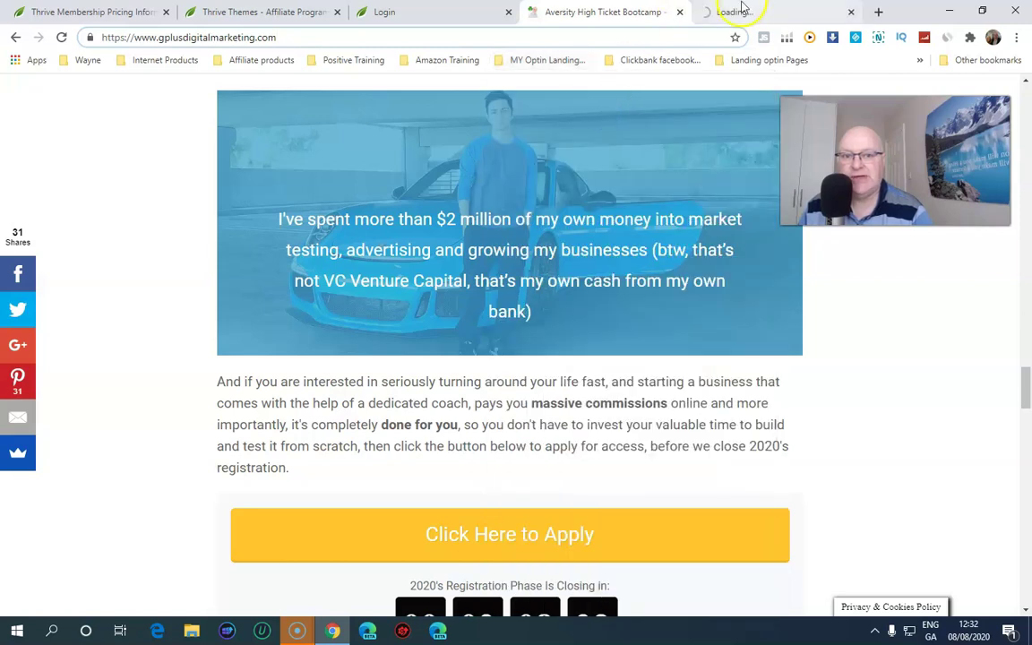
pyautogui.click(742, 9)
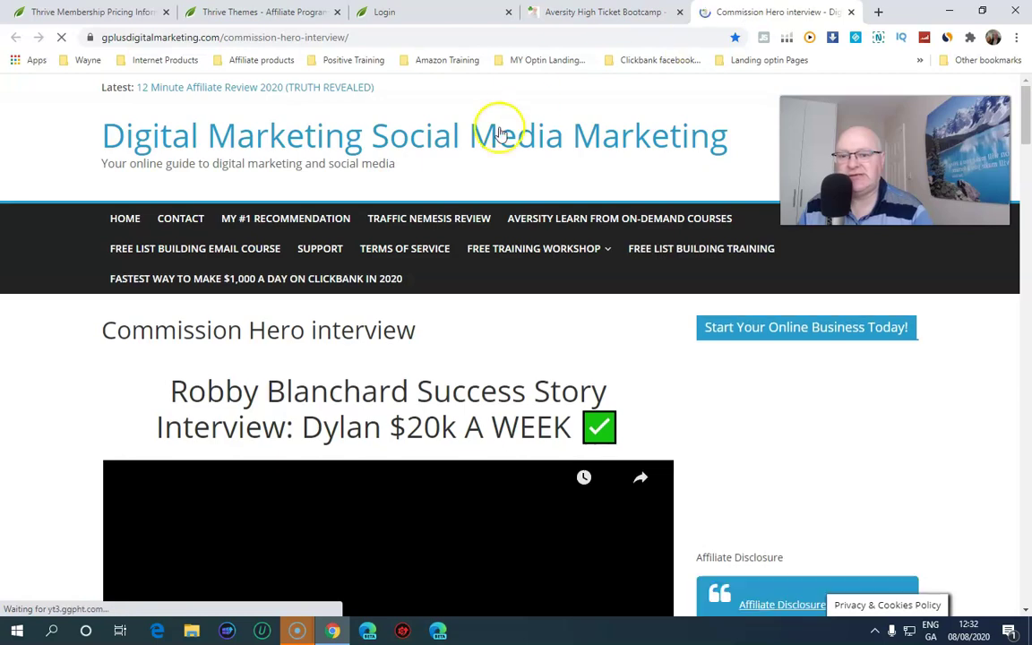
# Scroll through the Commission Hero interview page with its Robby Blanchard success-story video
pyautogui.scroll(-2, 509, 218)
pyautogui.scroll(-8, 510, 219)
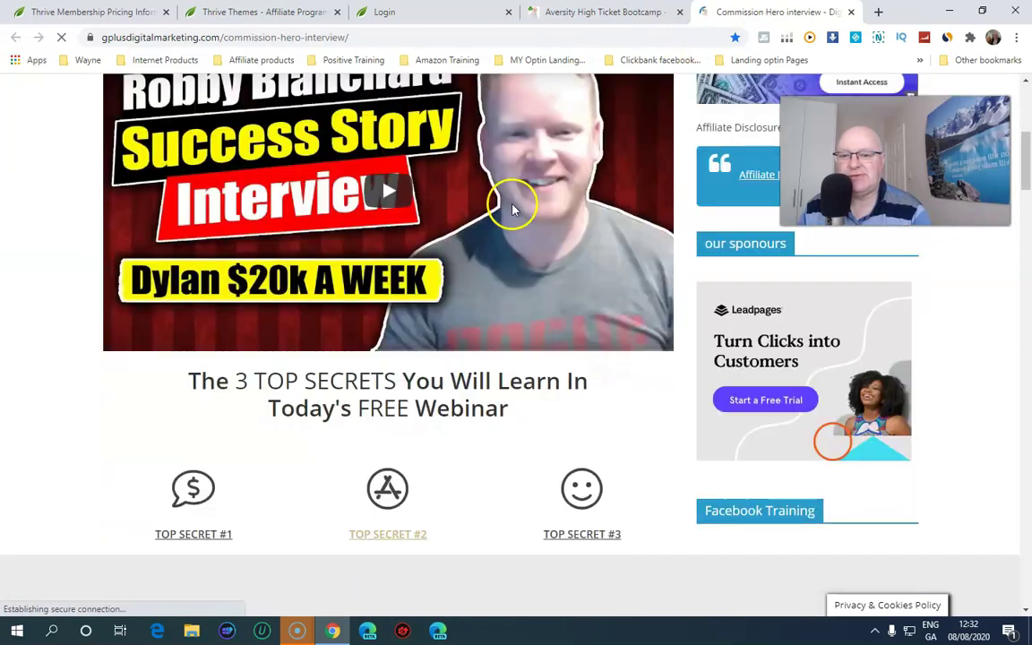
pyautogui.scroll(-4, 514, 211)
pyautogui.scroll(-10, 516, 213)
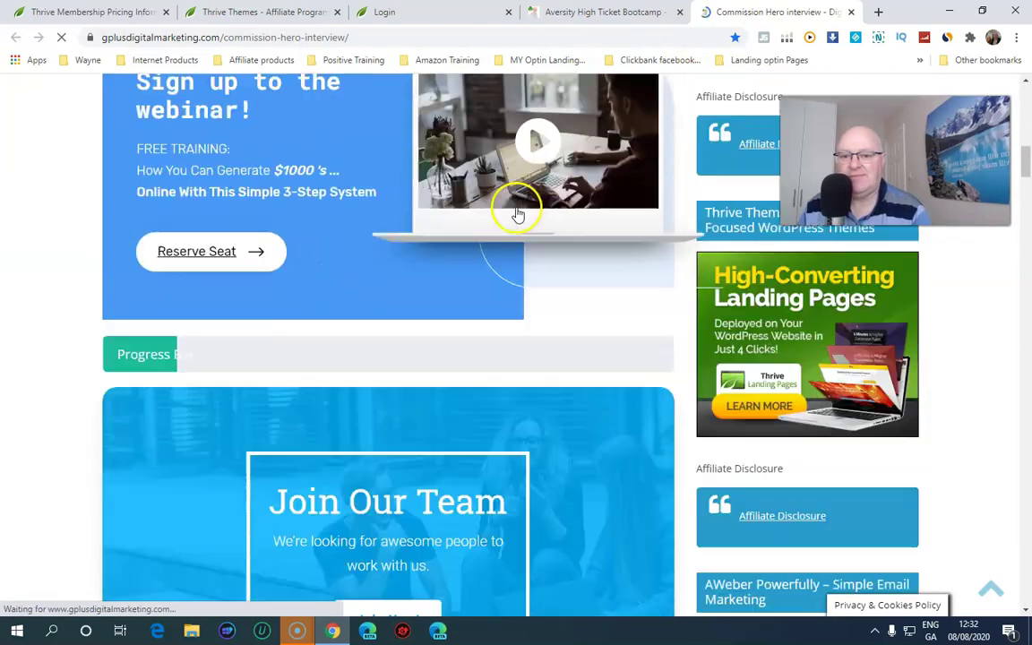
pyautogui.scroll(-6, 518, 209)
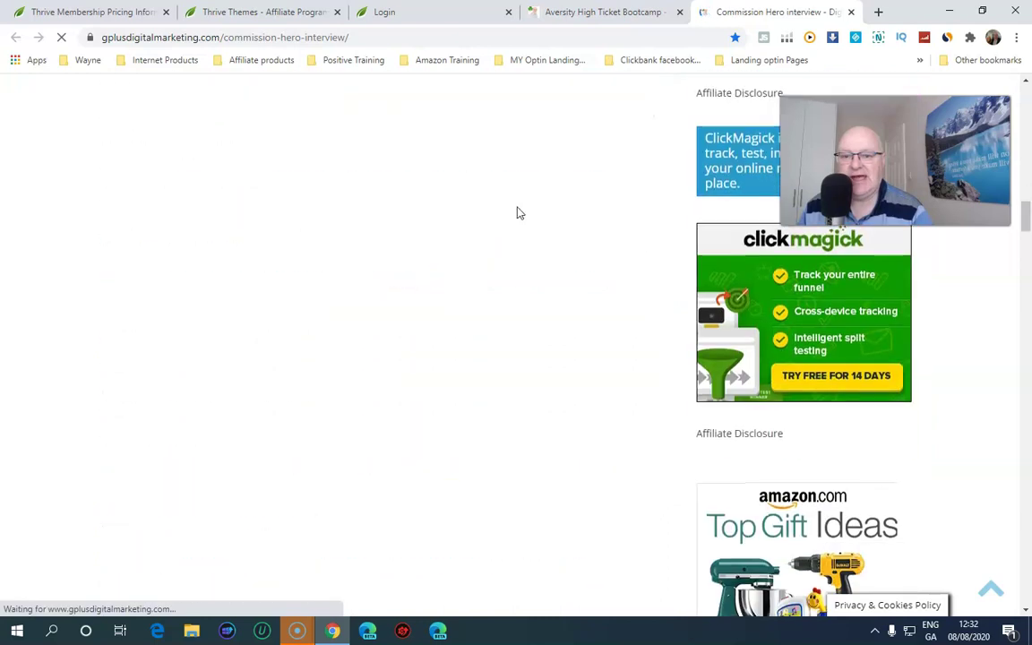
pyautogui.scroll(12, 518, 211)
pyautogui.scroll(15, 518, 211)
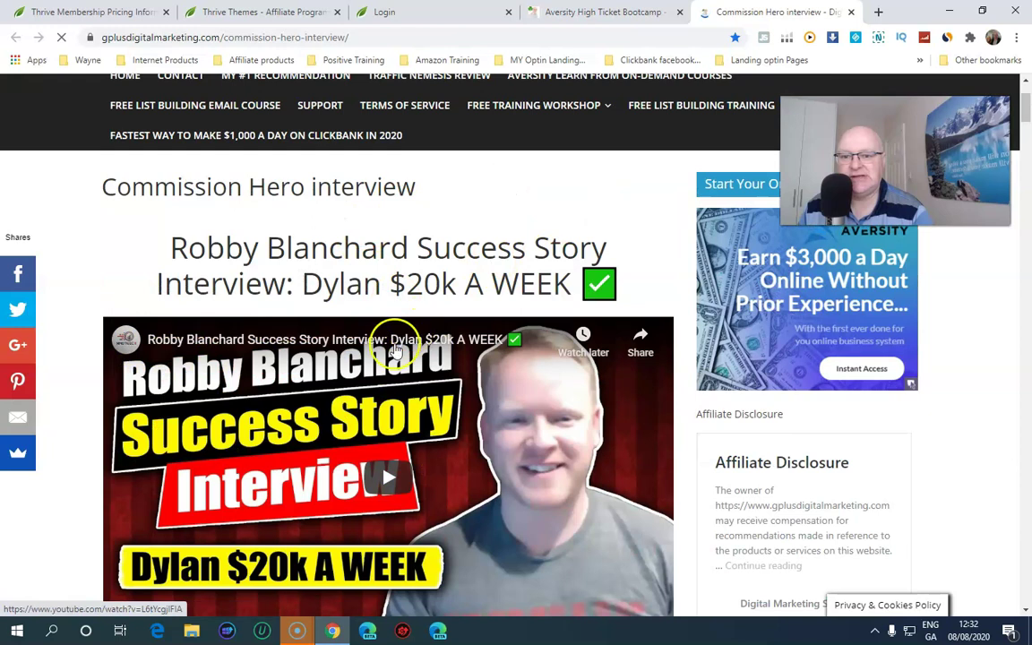
pyautogui.scroll(-5, 398, 345)
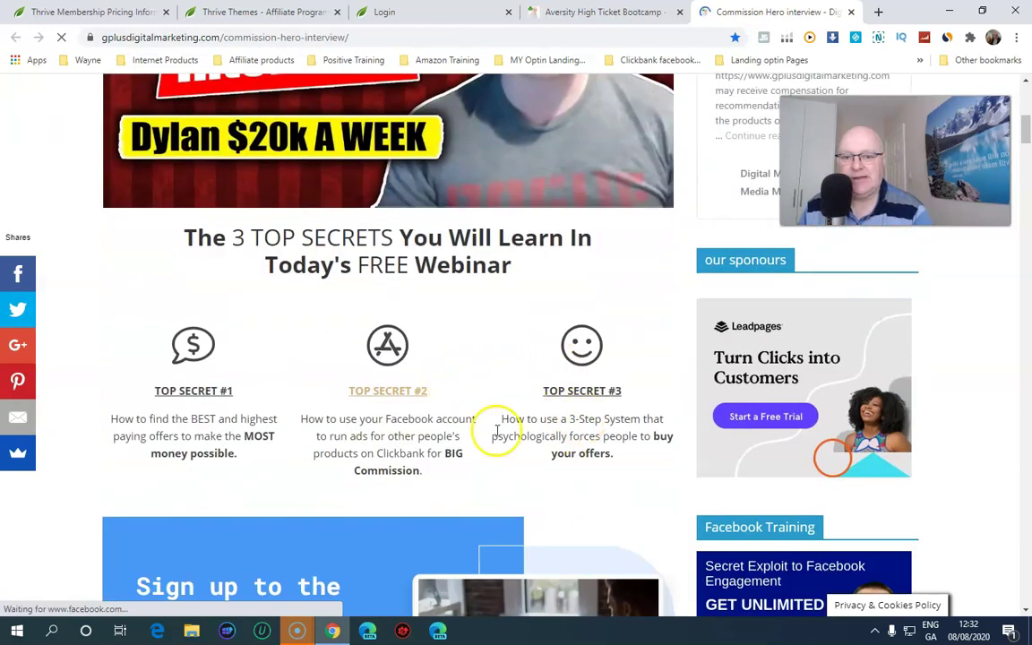
pyautogui.scroll(-3, 268, 438)
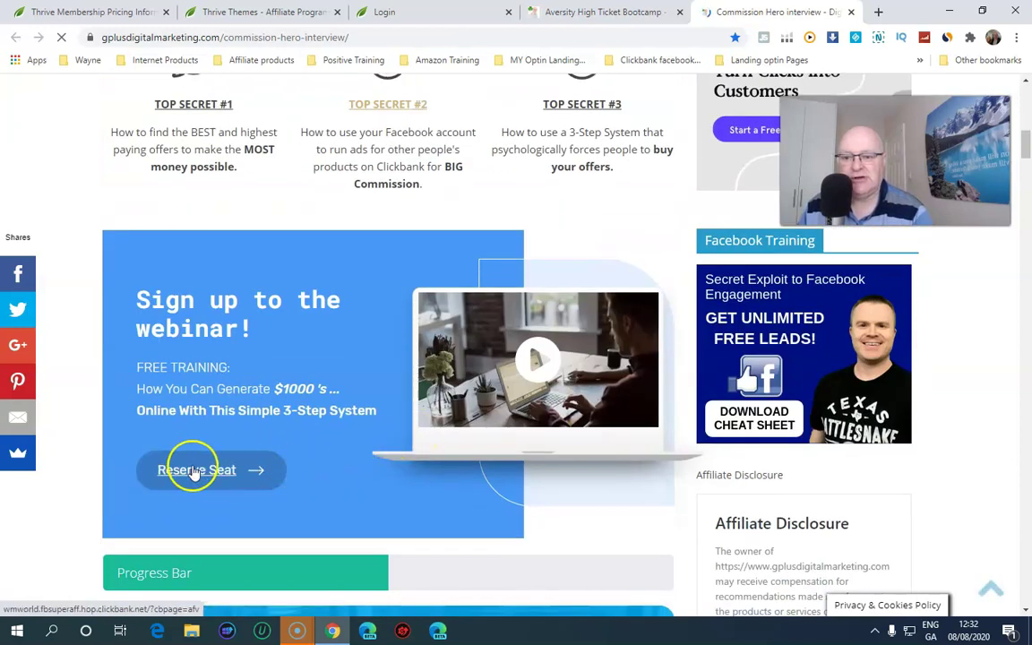
pyautogui.scroll(-6, 238, 473)
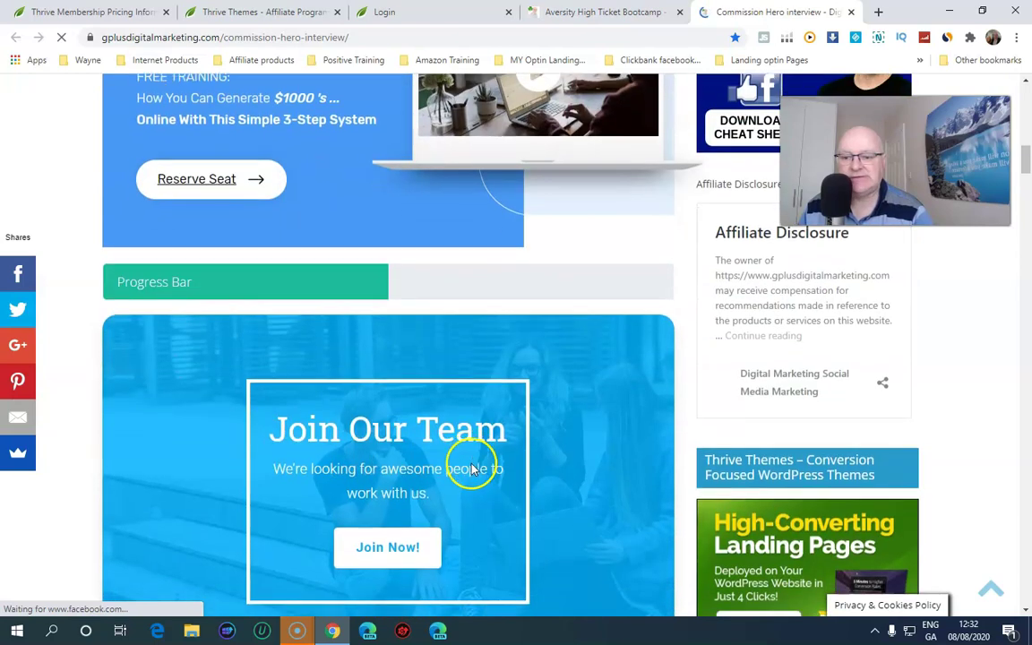
pyautogui.scroll(2, 457, 309)
pyautogui.scroll(-5, 372, 393)
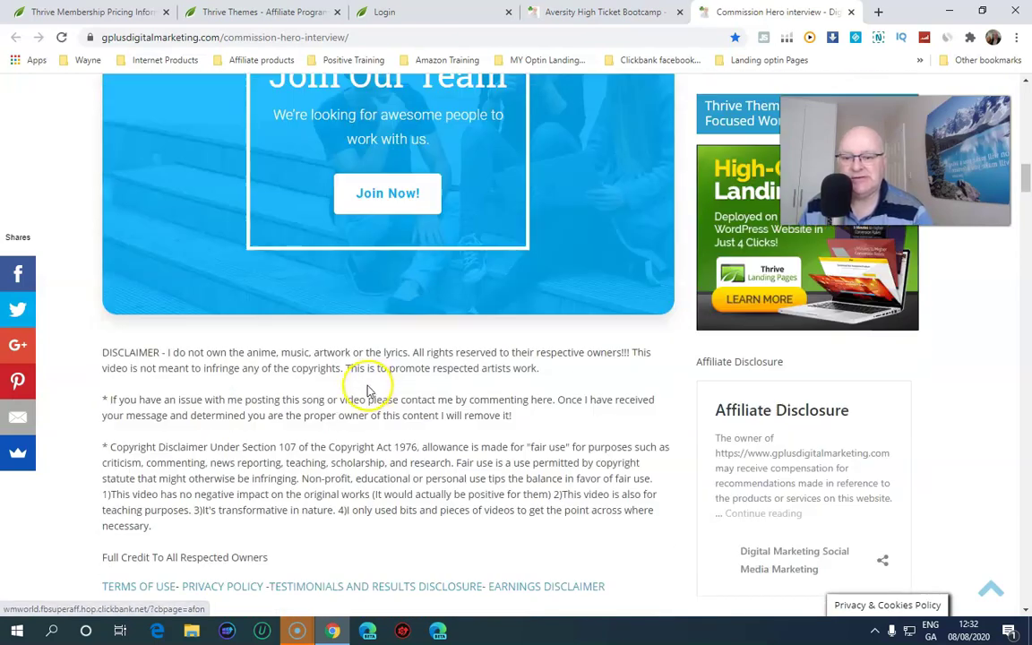
pyautogui.scroll(10, 365, 390)
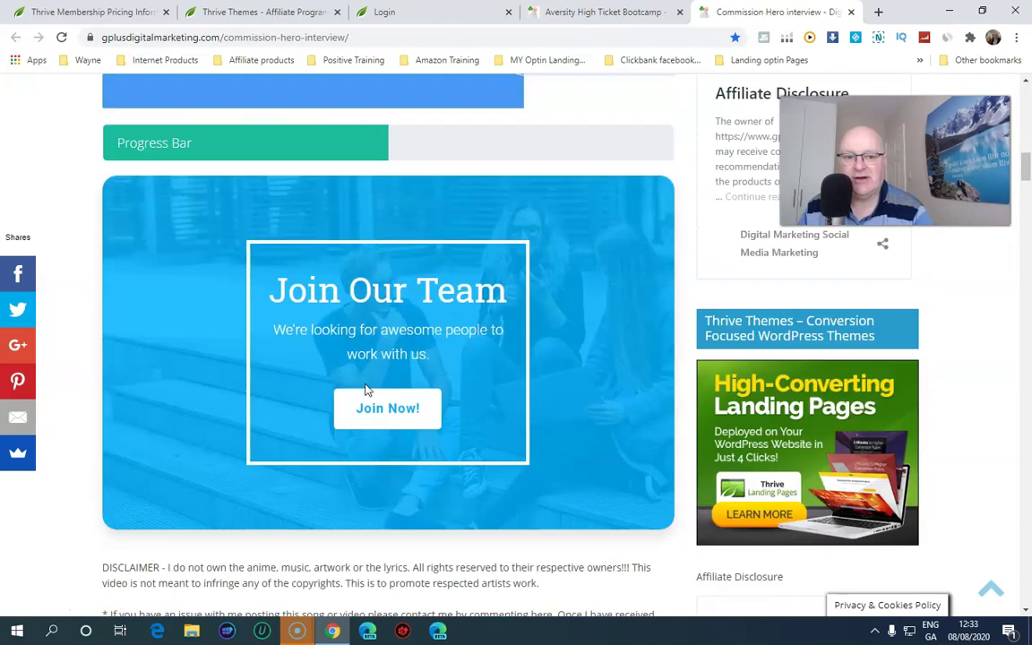
pyautogui.scroll(10, 370, 388)
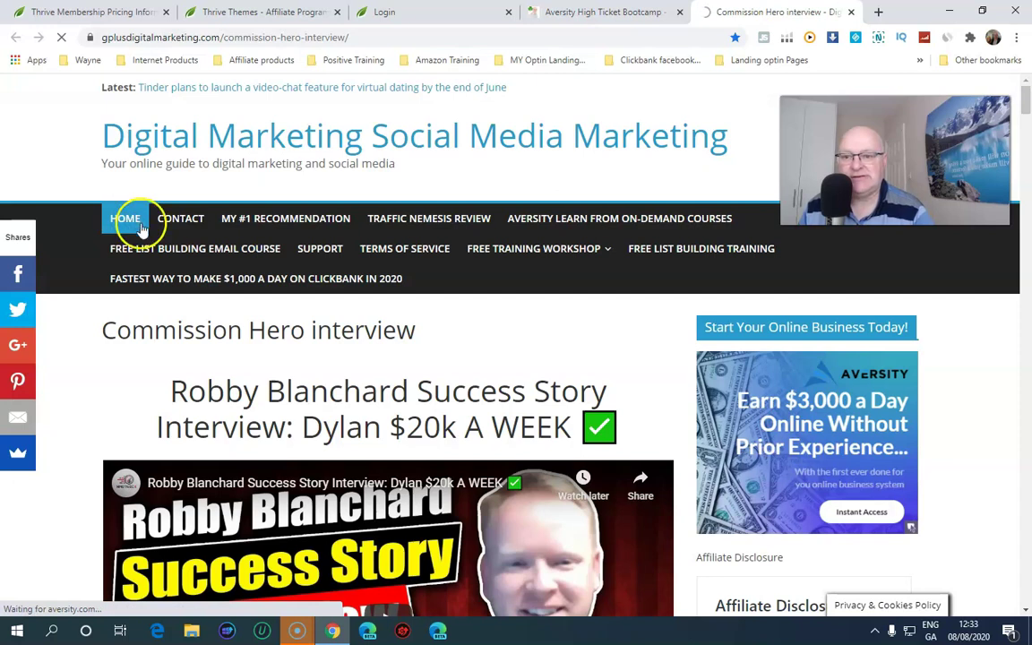
# Visit the site's contact page and glance over it
pyautogui.click(192, 218)
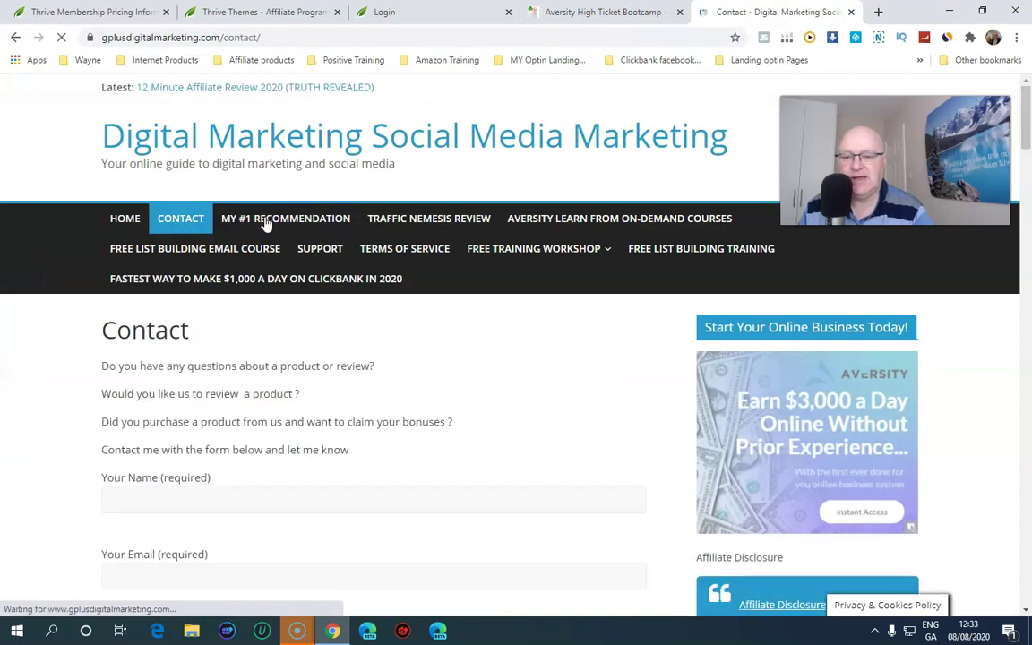
pyautogui.scroll(-5, 297, 322)
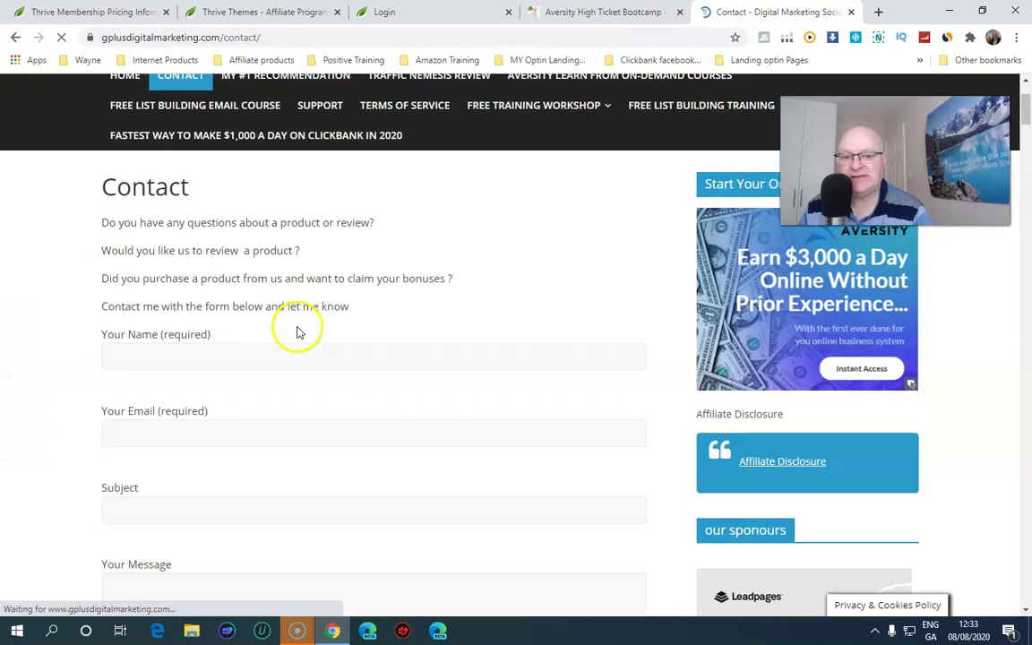
pyautogui.scroll(5, 296, 329)
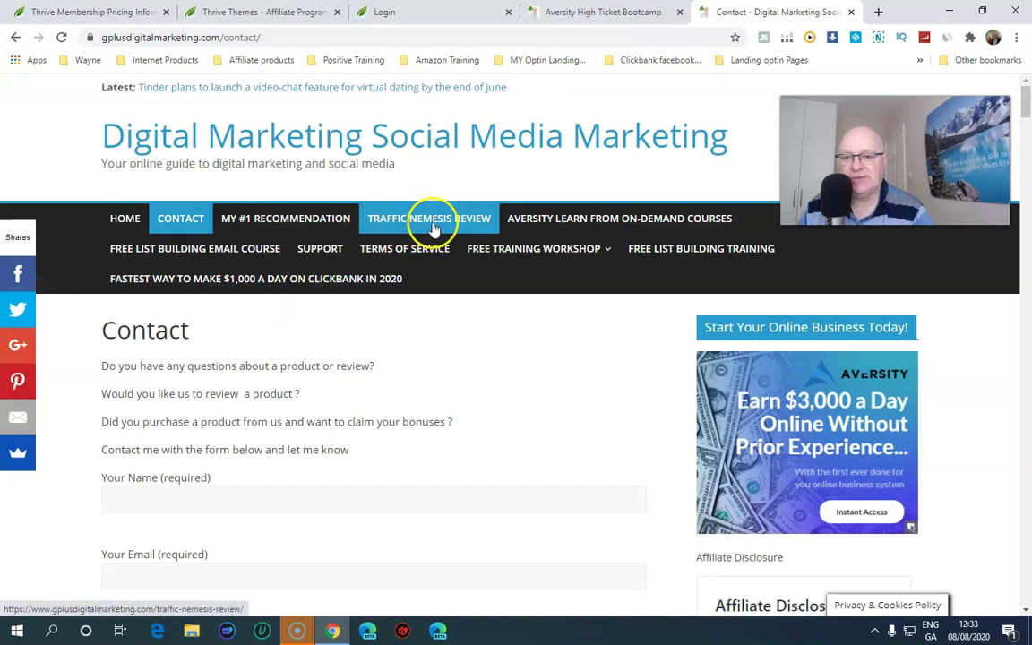
# Bring up the Traffic Nemesis Review post and scroll through its countdown, video and bonuses
pyautogui.click(431, 222)
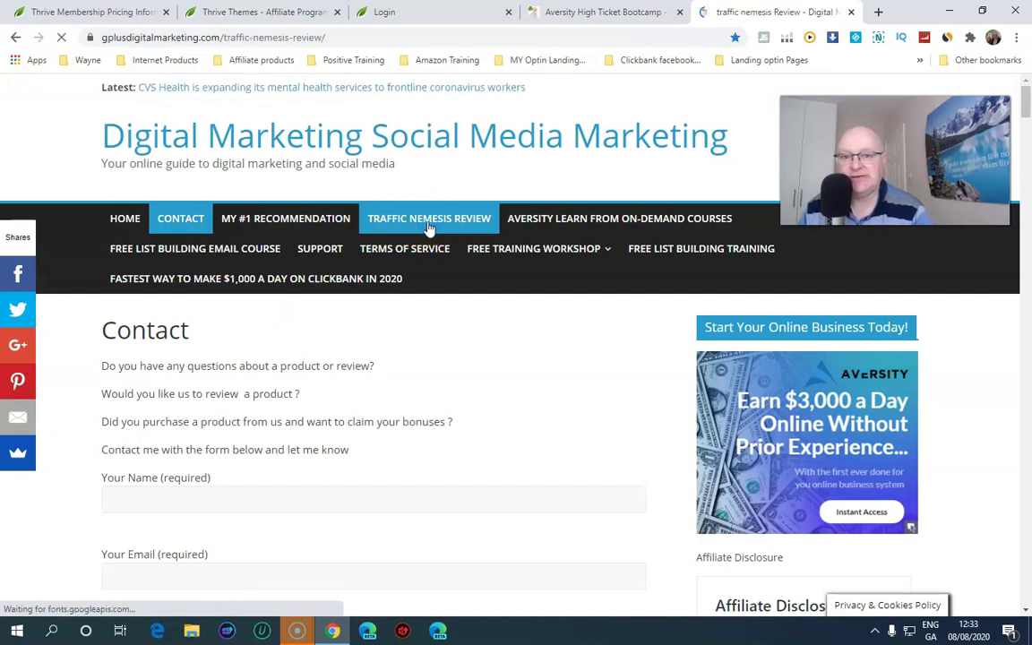
pyautogui.scroll(-3, 400, 251)
pyautogui.scroll(-9, 400, 253)
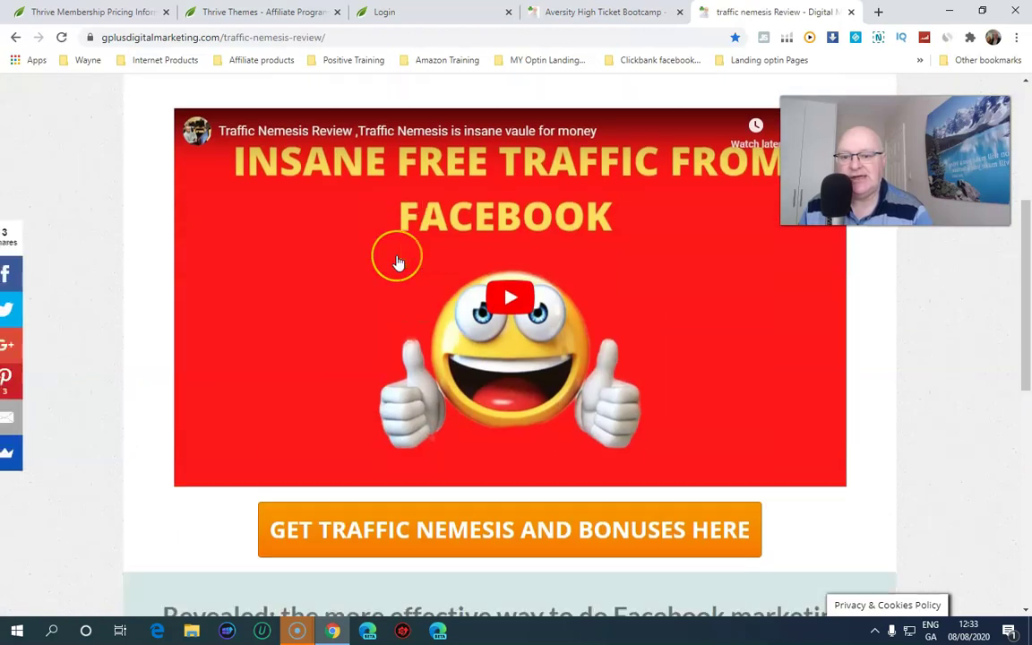
pyautogui.scroll(-2, 393, 259)
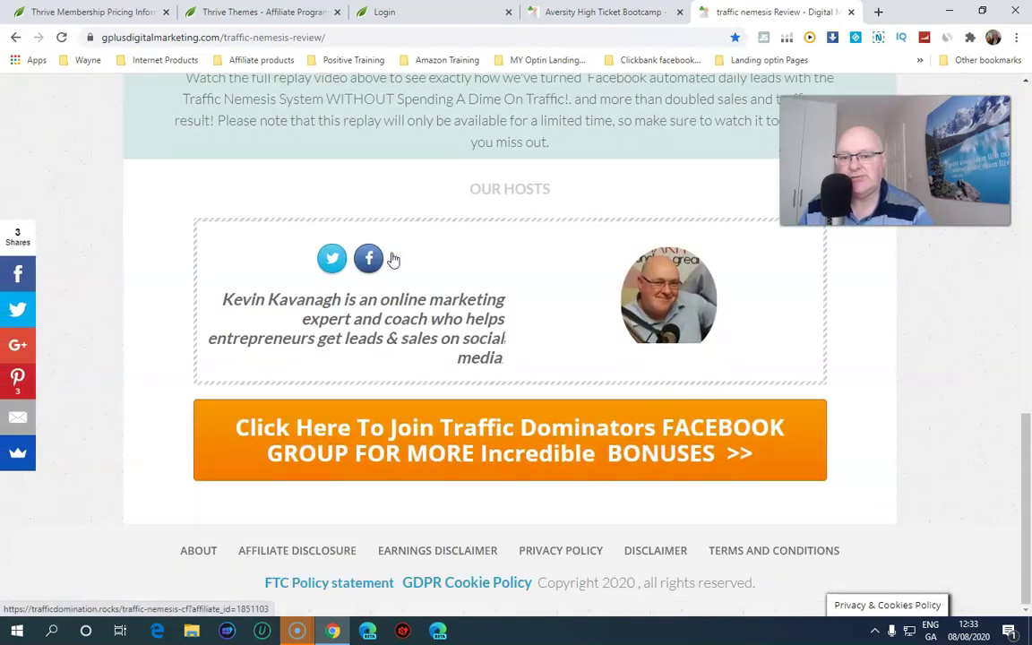
pyautogui.scroll(11, 392, 258)
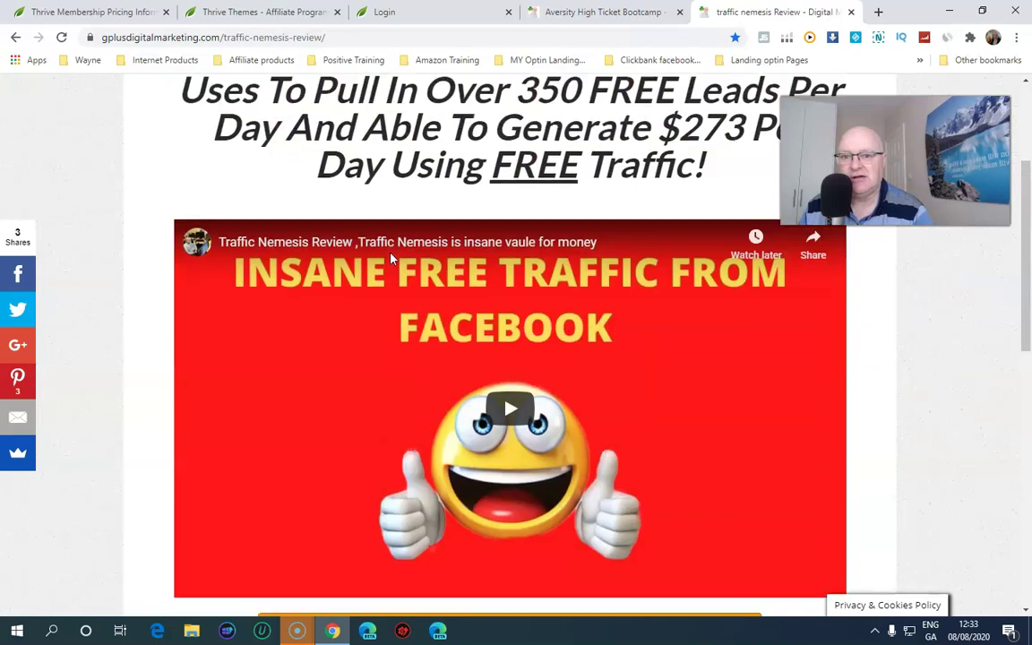
pyautogui.scroll(-2, 498, 358)
pyautogui.click(498, 358)
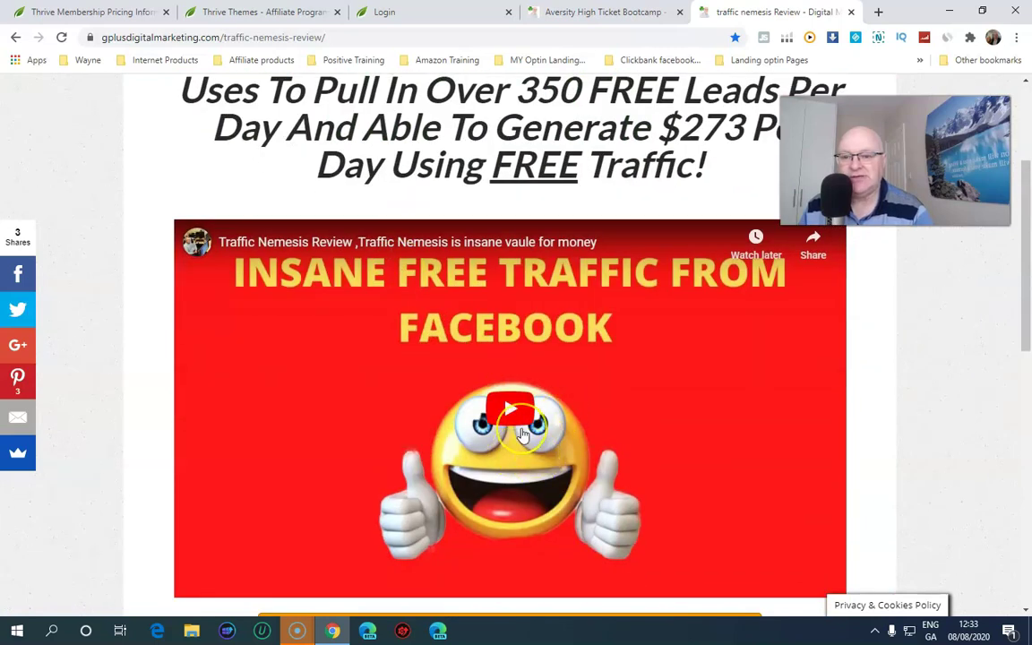
pyautogui.scroll(-3, 523, 433)
pyautogui.scroll(5, 523, 433)
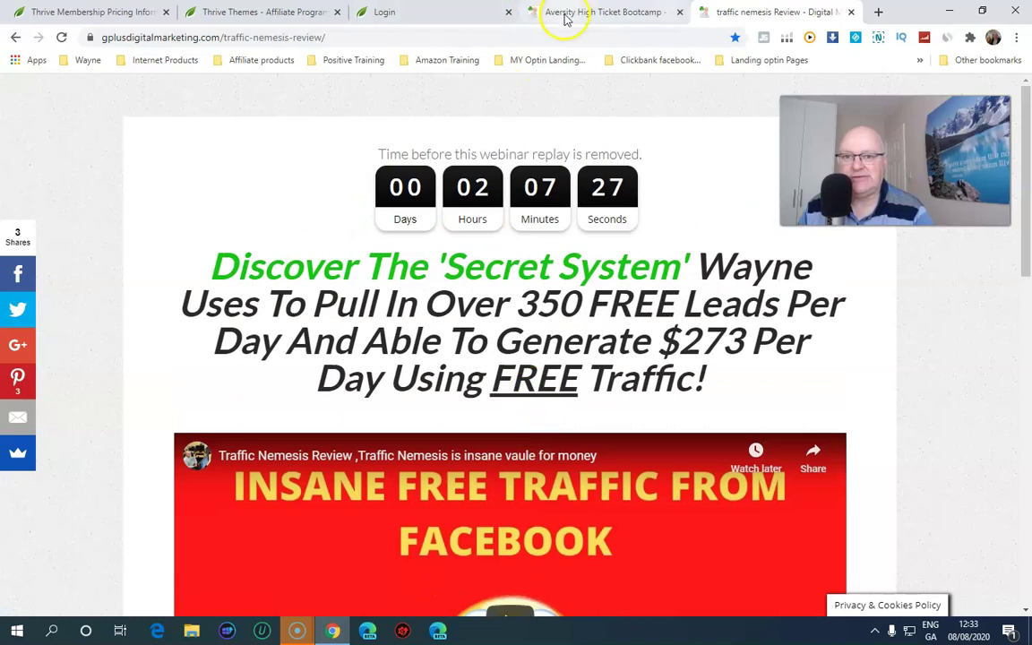
# Go to the Aversity site's /wp-login.php page and log in with the saved credentials
pyautogui.click(548, 11)
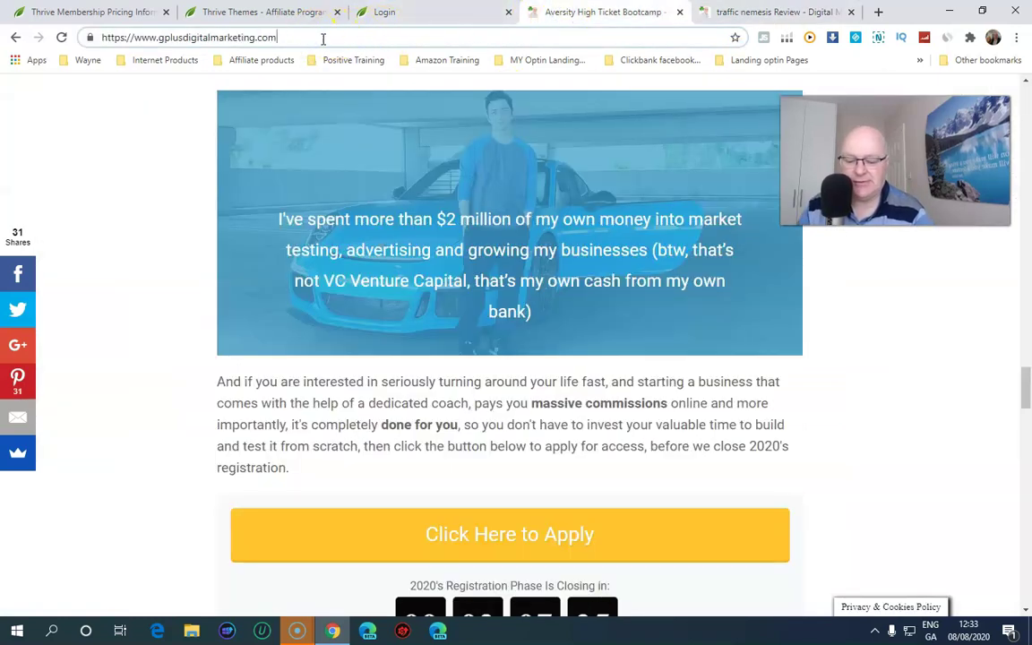
pyautogui.write('/wp-')
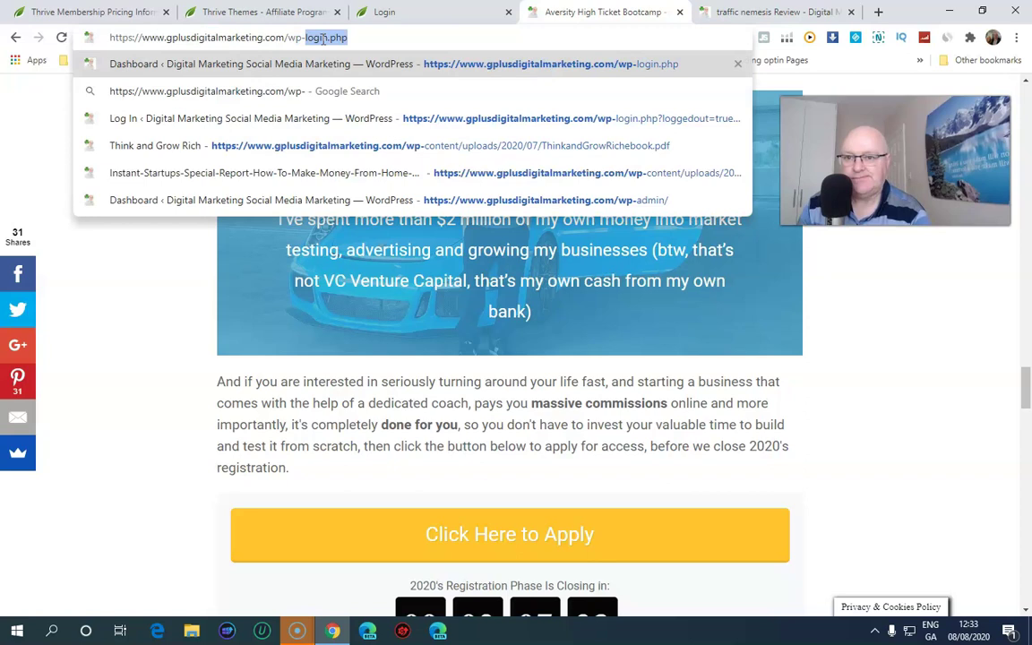
pyautogui.press('Return')
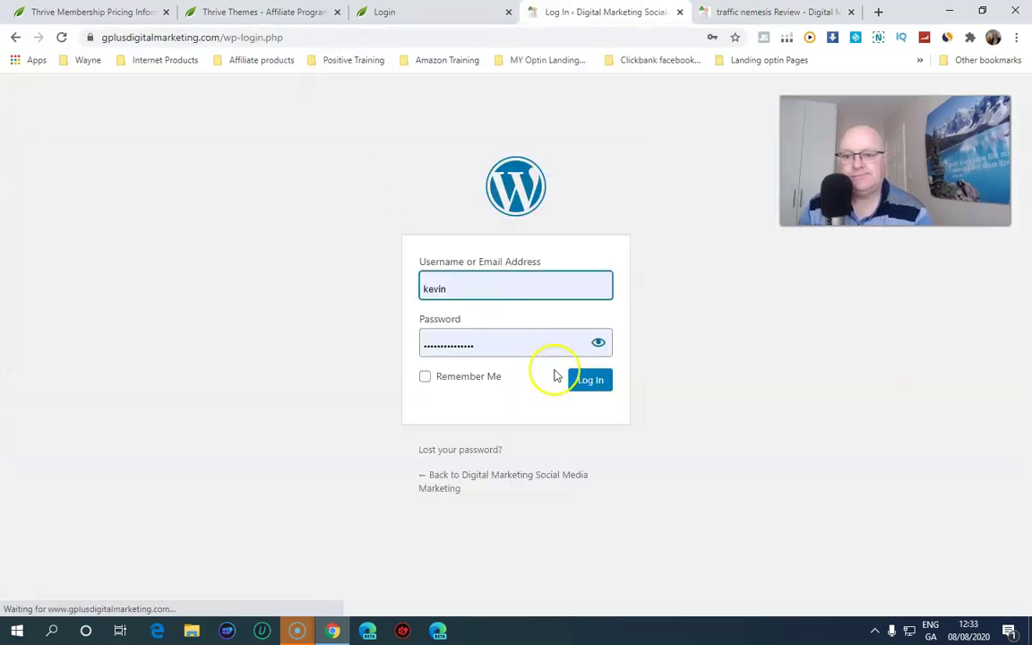
pyautogui.click(597, 387)
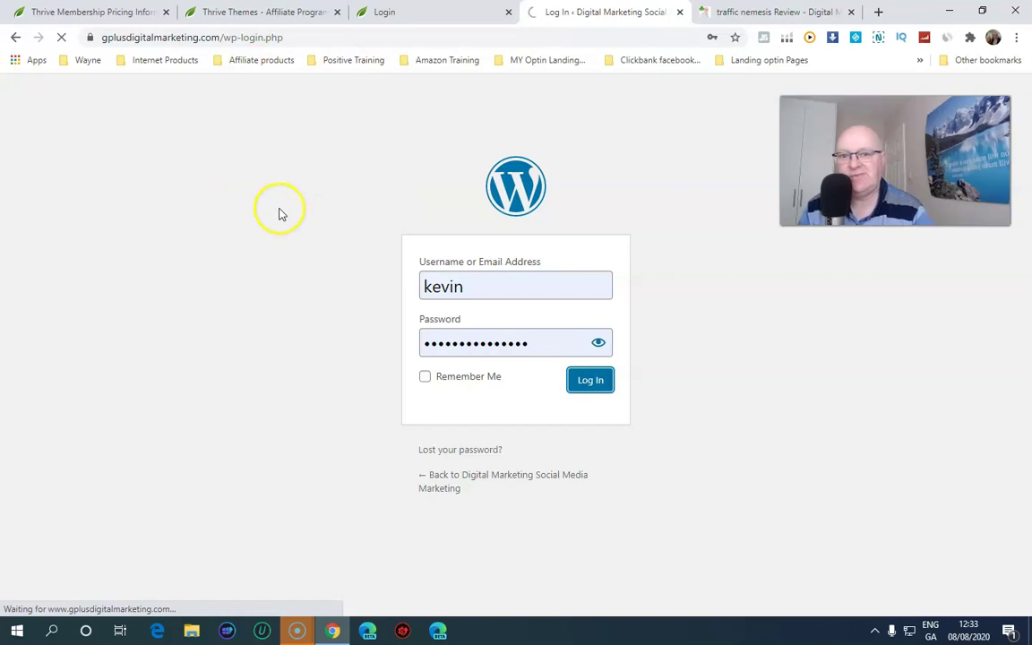
pyautogui.click(356, 210)
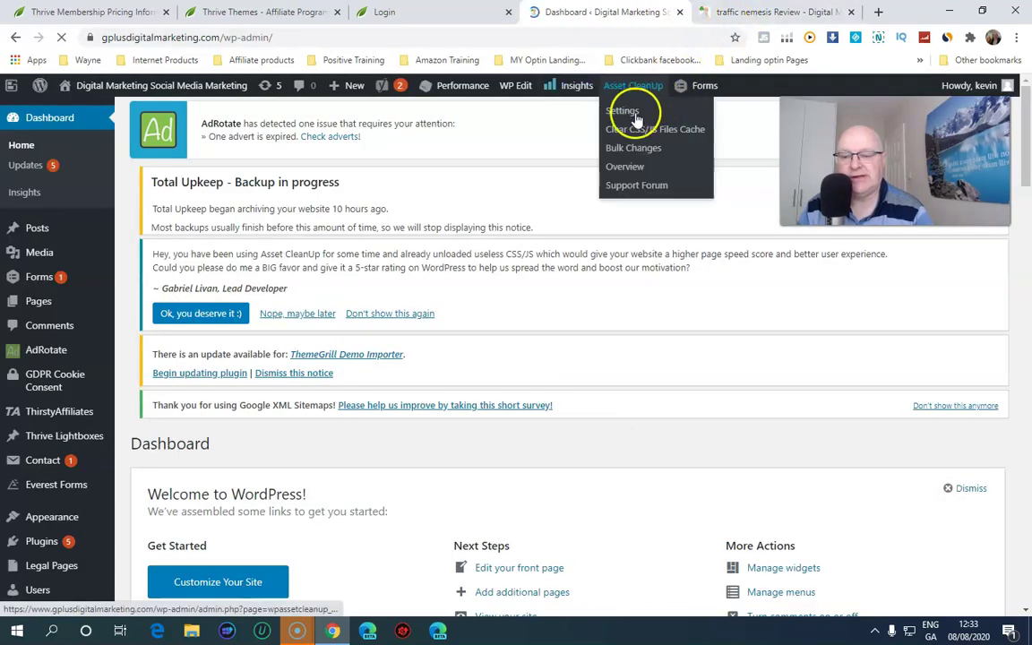
# On Dashboard > Updates, select all plugins with new versions and run Update Plugins
pyautogui.click(39, 235)
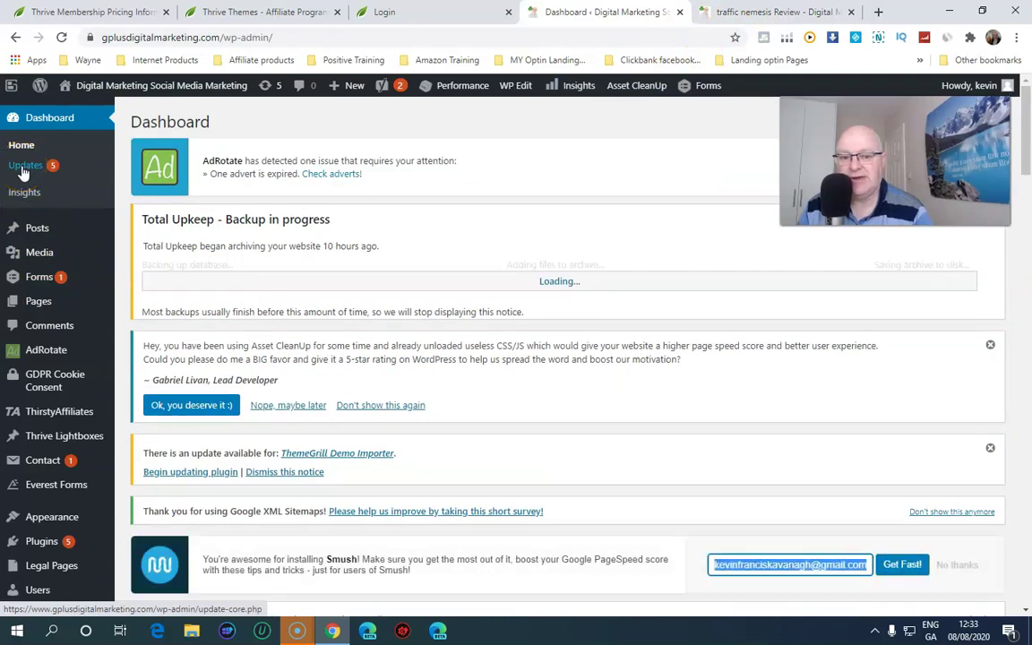
pyautogui.click(24, 166)
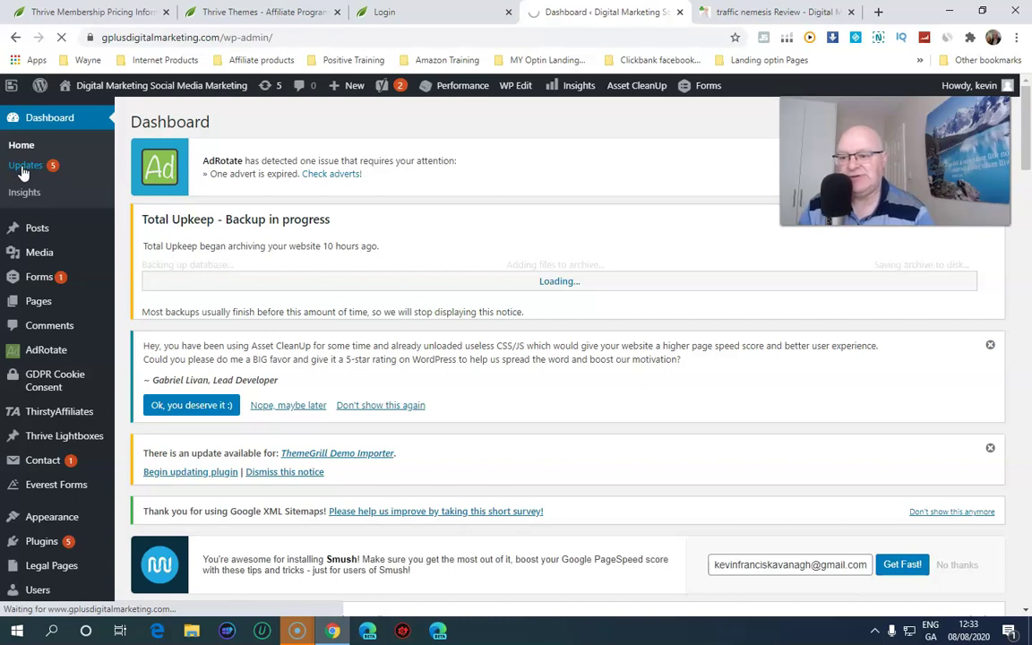
pyautogui.scroll(-3, 211, 333)
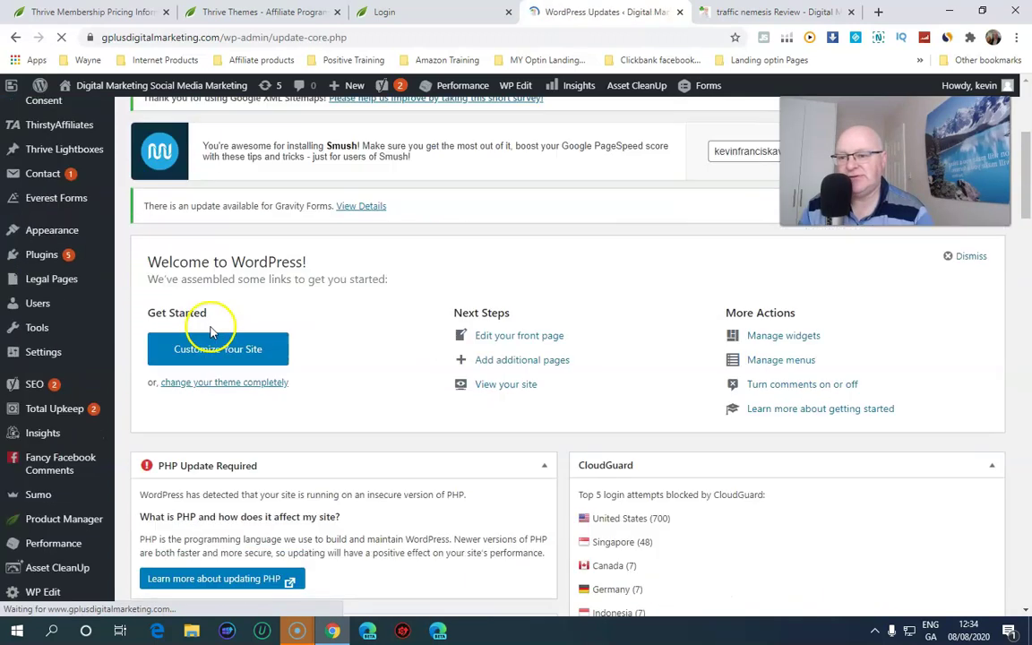
pyautogui.scroll(-3, 211, 332)
pyautogui.scroll(-3, 201, 326)
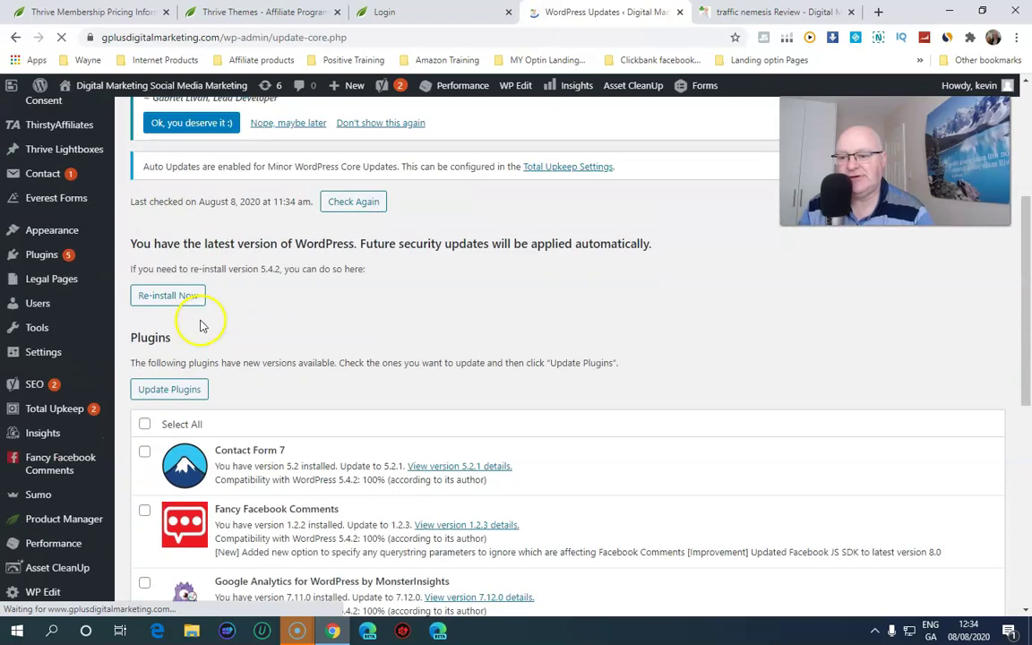
pyautogui.scroll(-2, 200, 326)
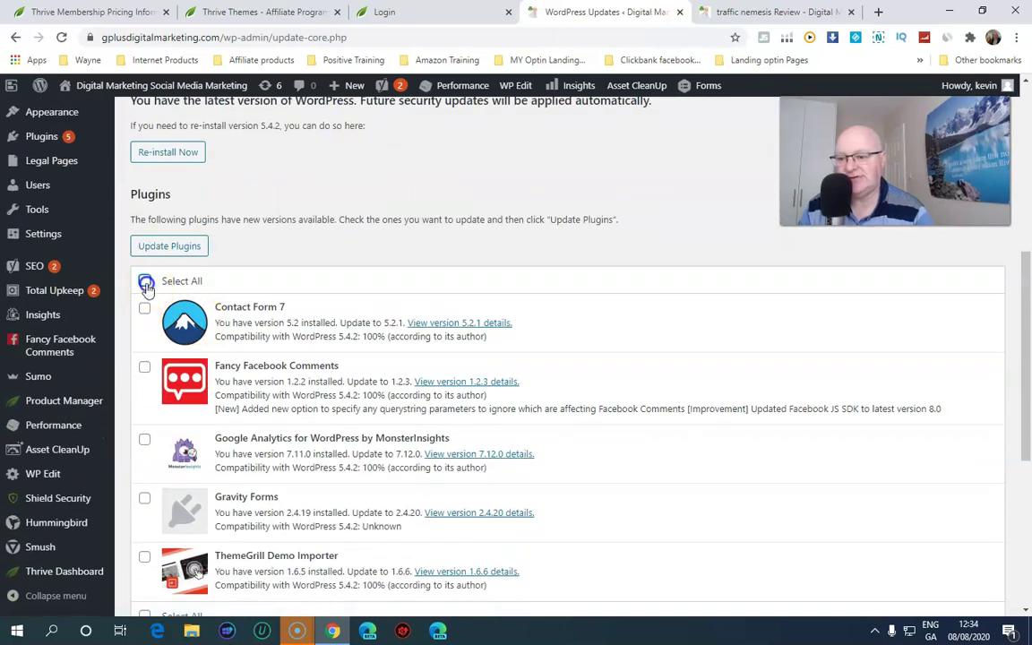
pyautogui.click(187, 257)
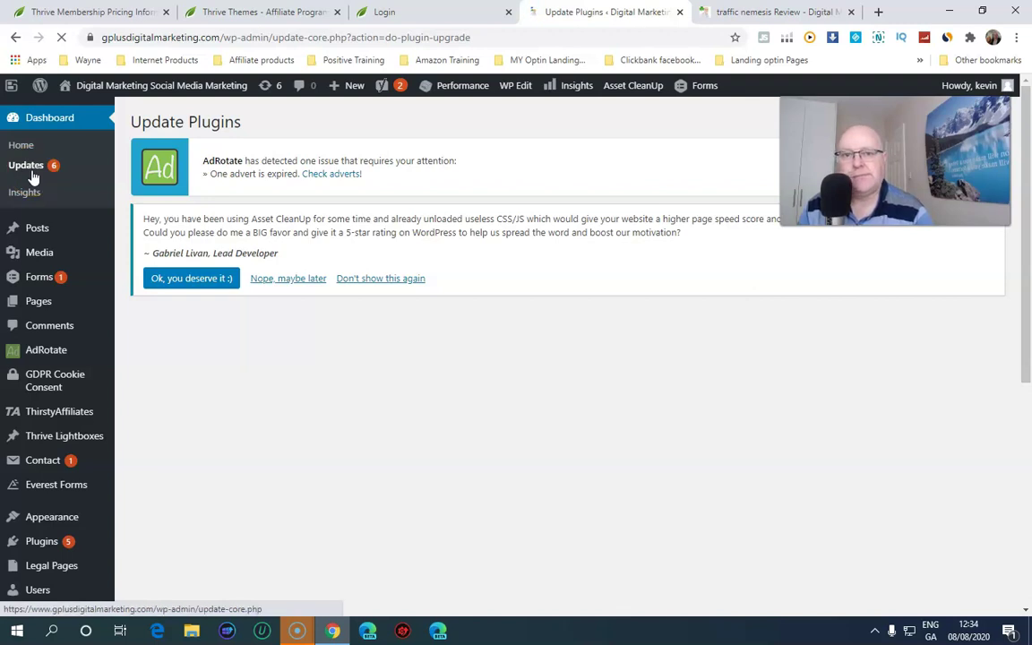
# Check that the five plugin updates finished, then go to the Thrive Dashboard page
pyautogui.click(73, 192)
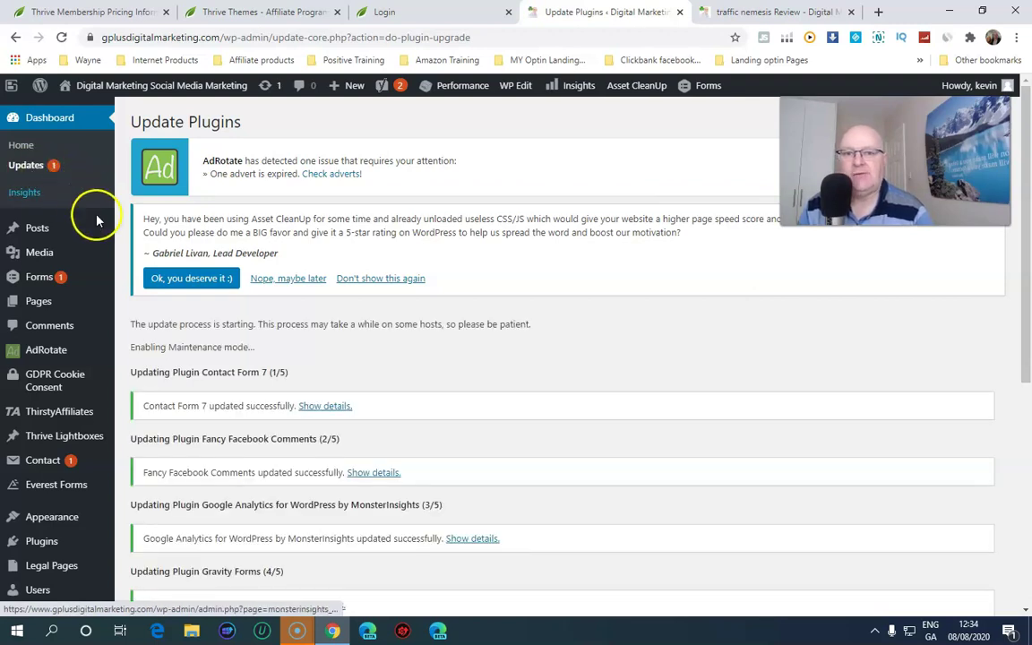
pyautogui.scroll(-5, 144, 269)
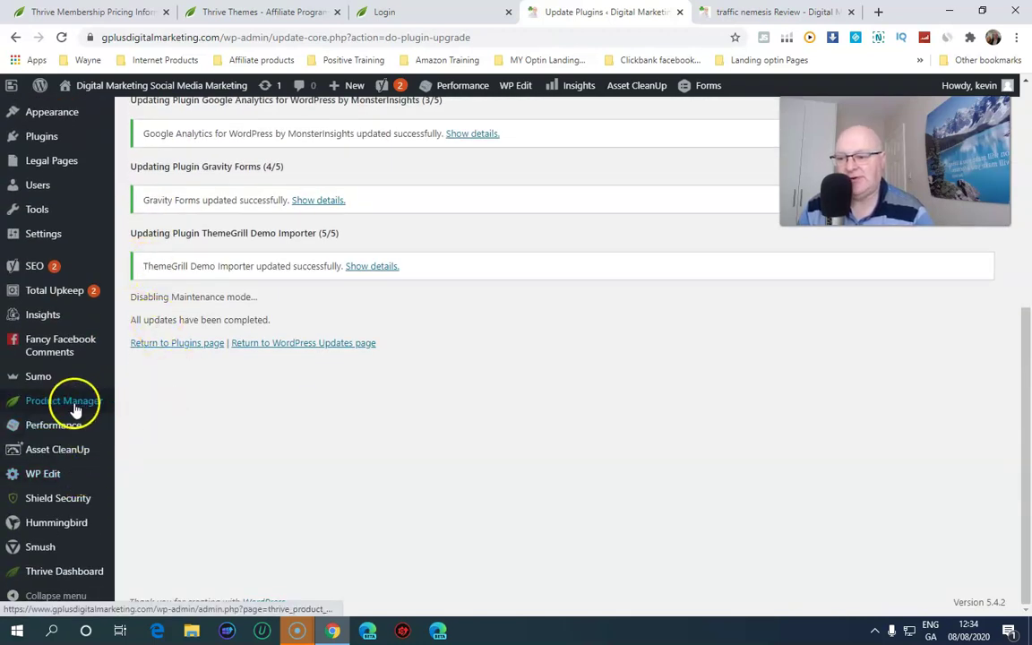
pyautogui.moveTo(53, 573)
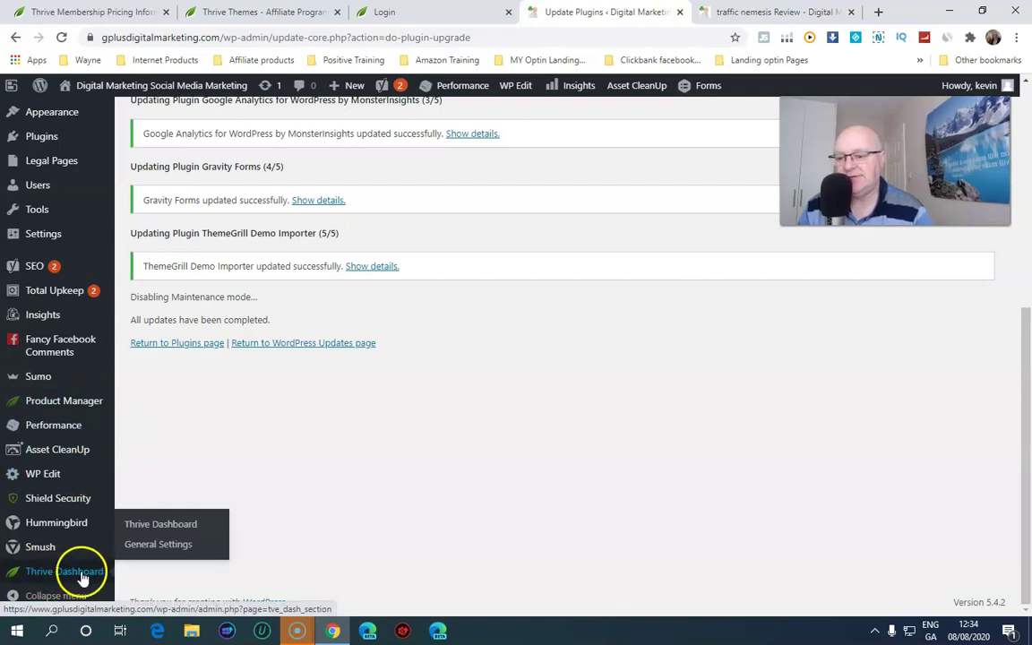
pyautogui.click(148, 534)
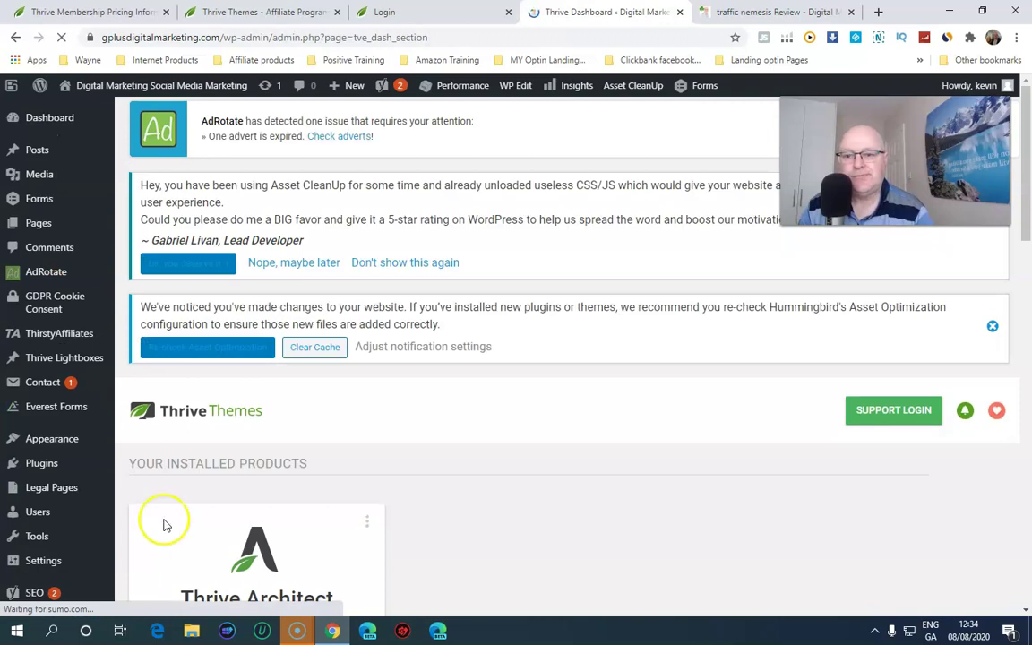
# Open the Thrive Architect View Video Tutorial link in a new tab
pyautogui.scroll(-5, 261, 417)
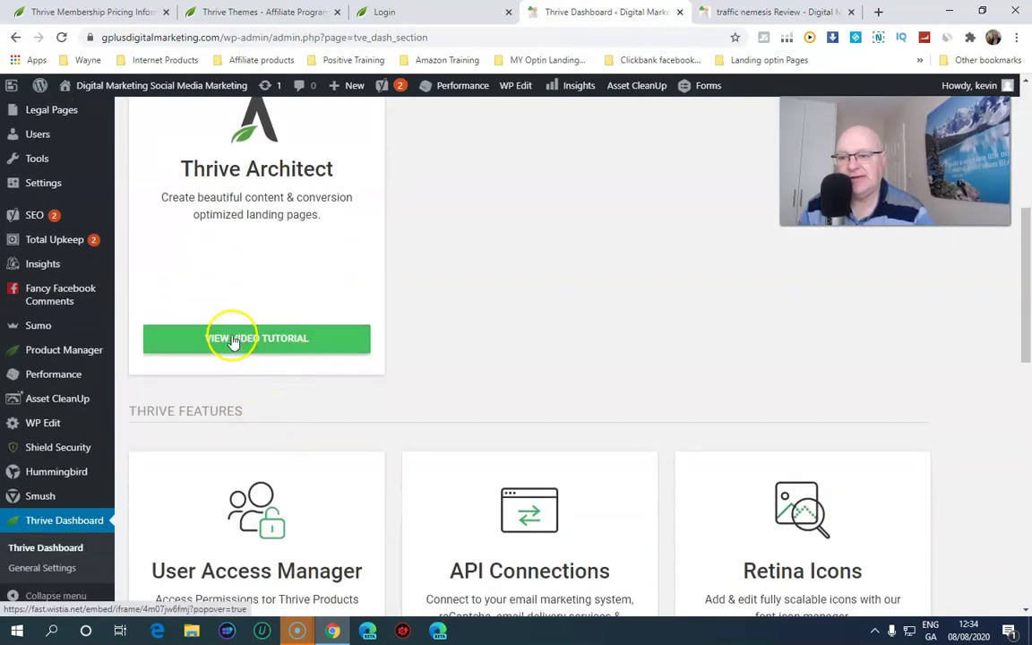
pyautogui.rightClick(232, 341)
pyautogui.click(253, 345)
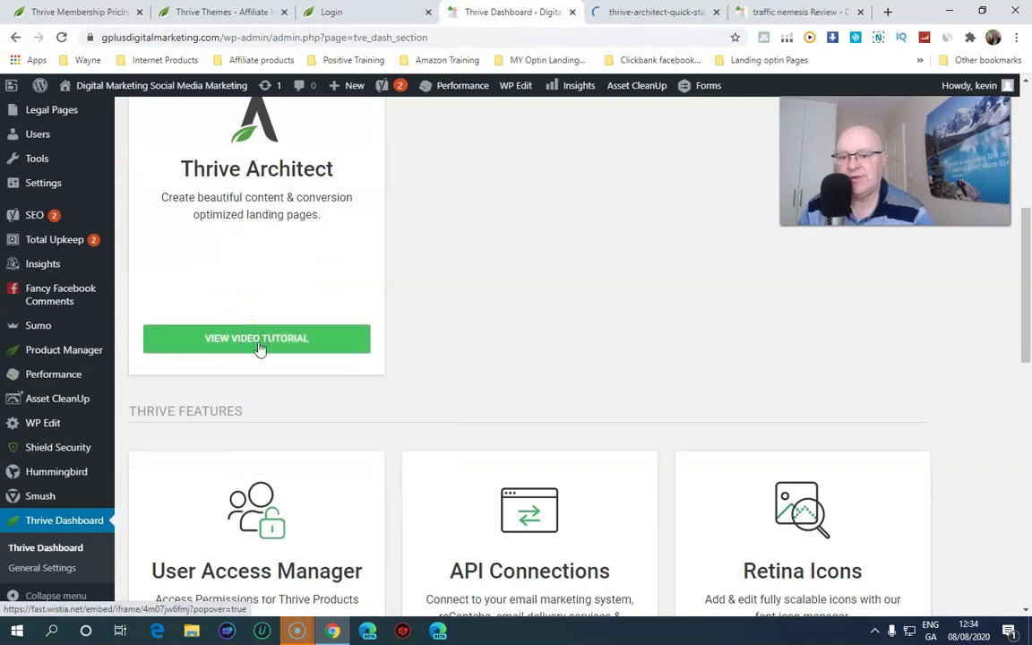
# Look through the Thrive Features list, including Global Elements, then switch to the tutorial tab
pyautogui.scroll(-4, 258, 354)
pyautogui.scroll(-2, 257, 363)
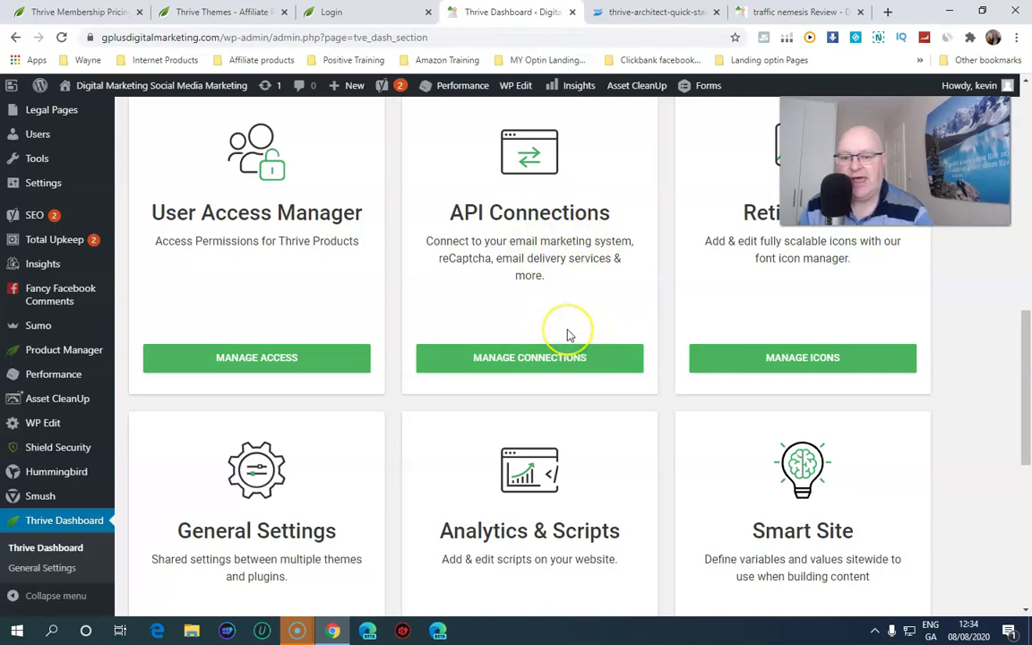
pyautogui.scroll(-3, 567, 335)
pyautogui.scroll(-4, 567, 335)
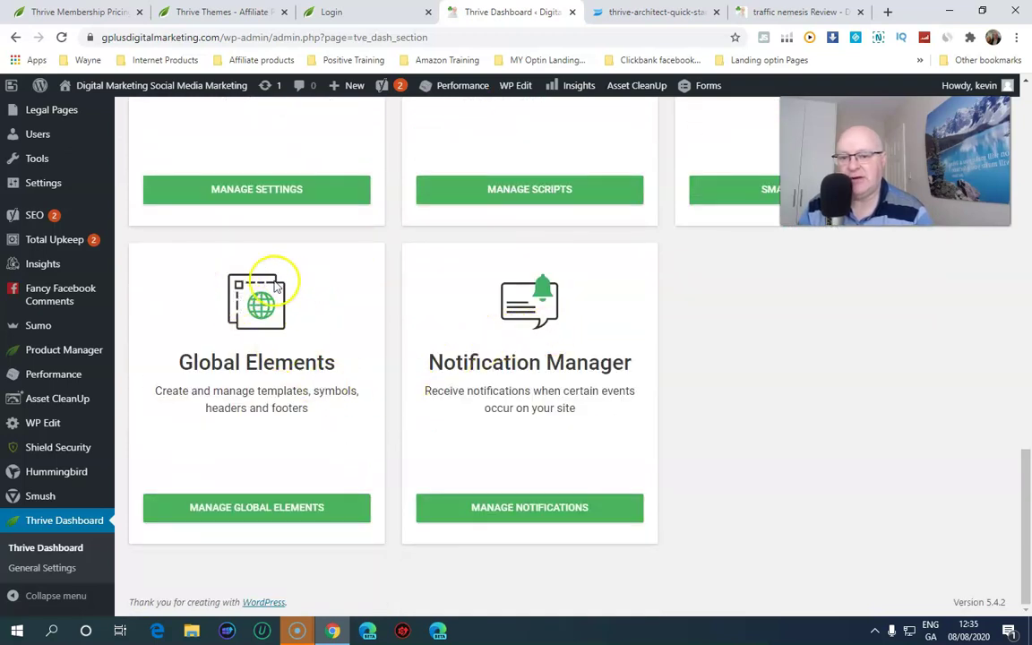
pyautogui.moveTo(165, 385); pyautogui.dragTo(345, 404)
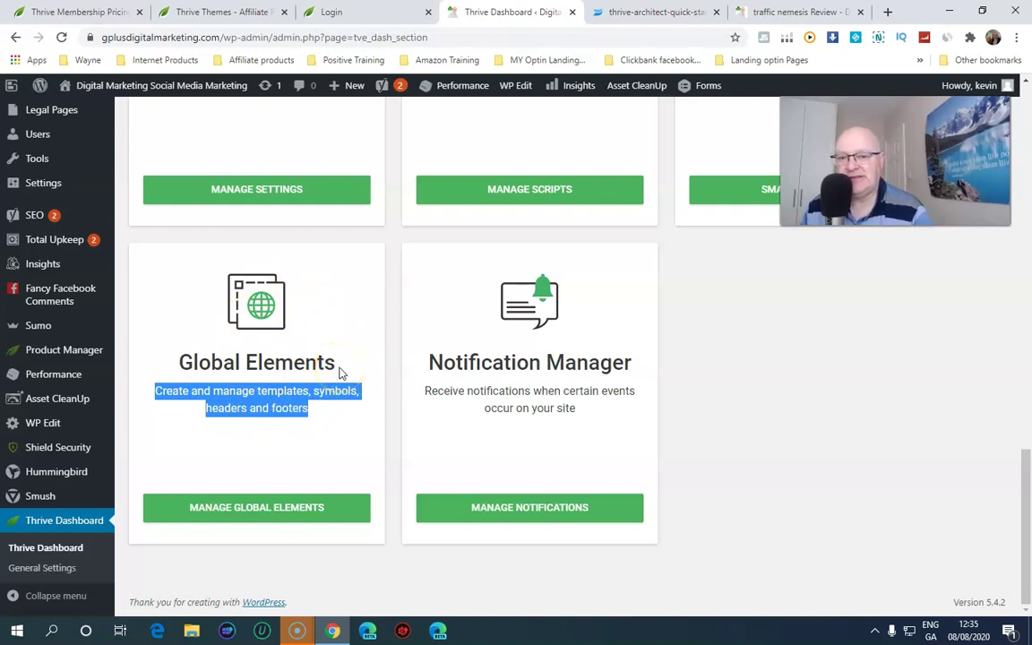
pyautogui.scroll(8, 339, 372)
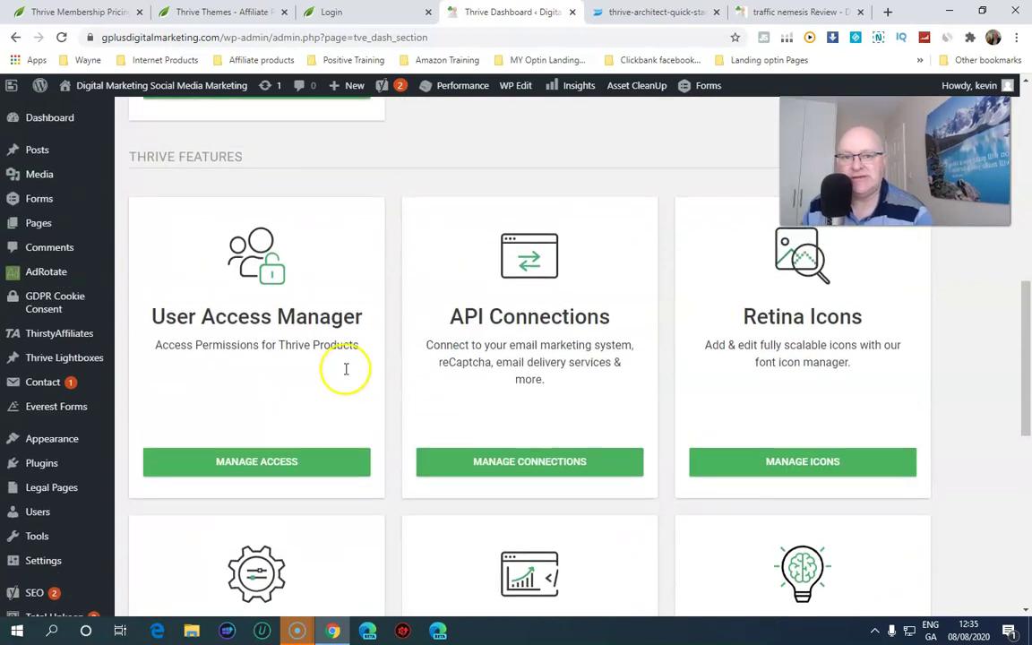
pyautogui.scroll(2, 346, 369)
pyautogui.click(659, 12)
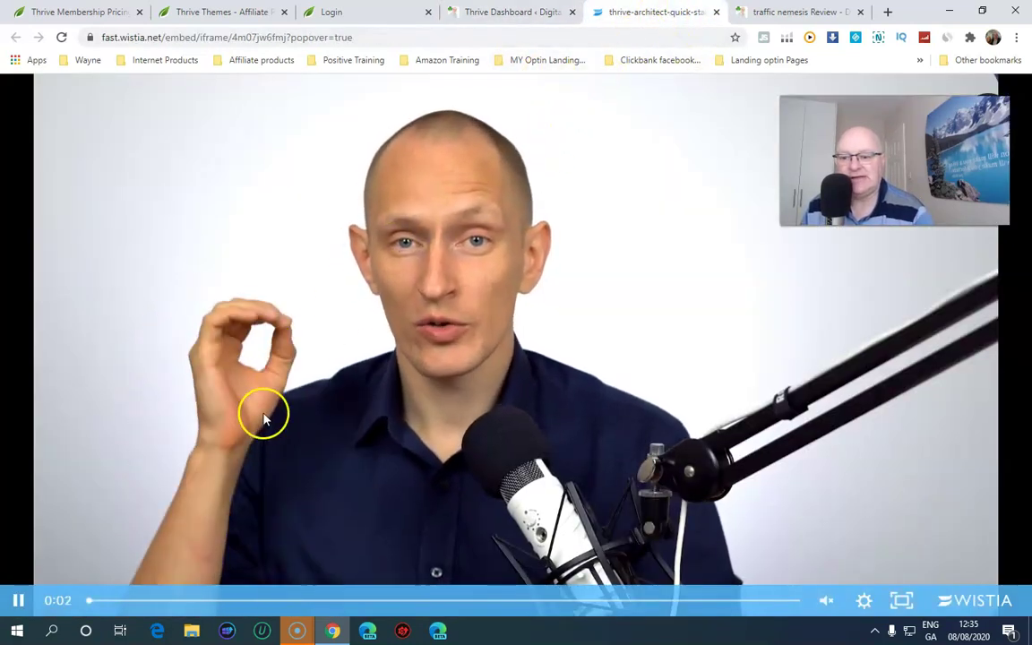
# Pause the Wistia tutorial, toggle fullscreen on and off, and return to the Thrive Dashboard tab
pyautogui.click(19, 599)
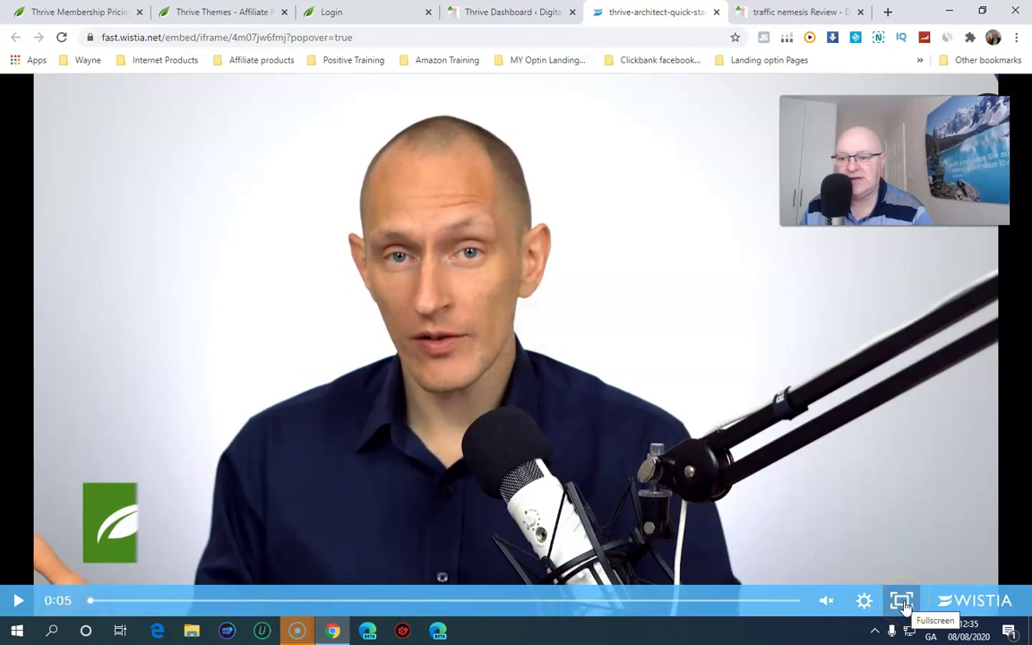
pyautogui.click(903, 602)
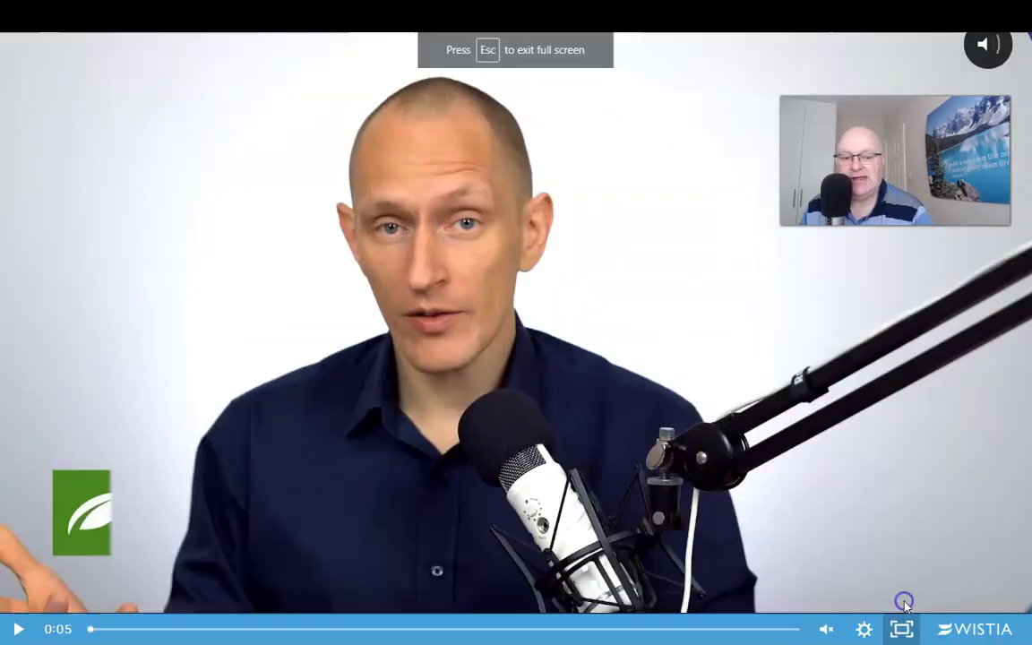
pyautogui.click(901, 631)
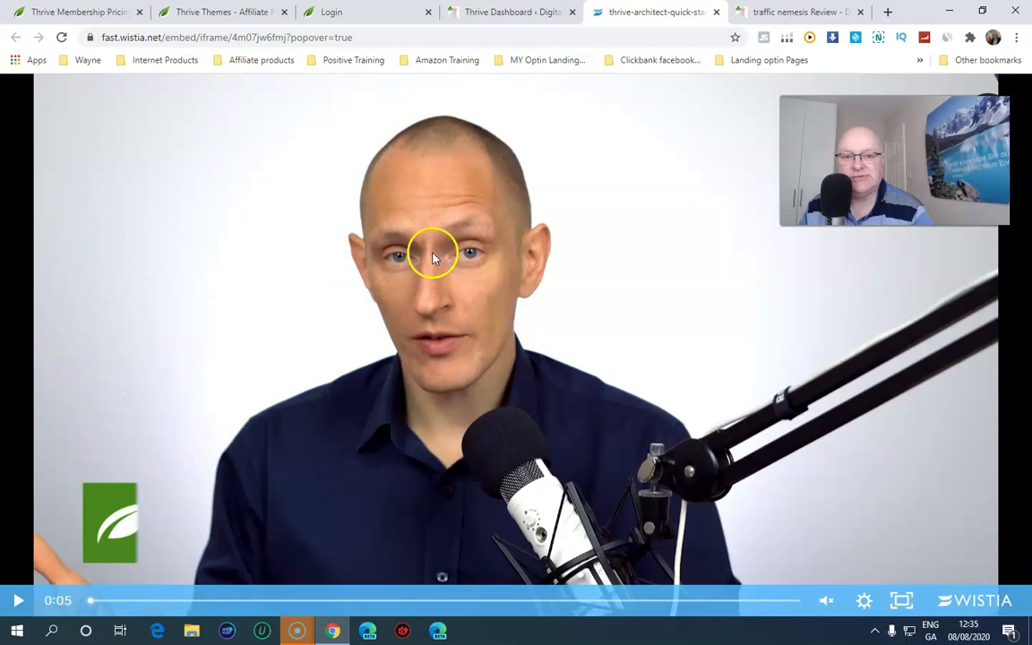
pyautogui.click(517, 16)
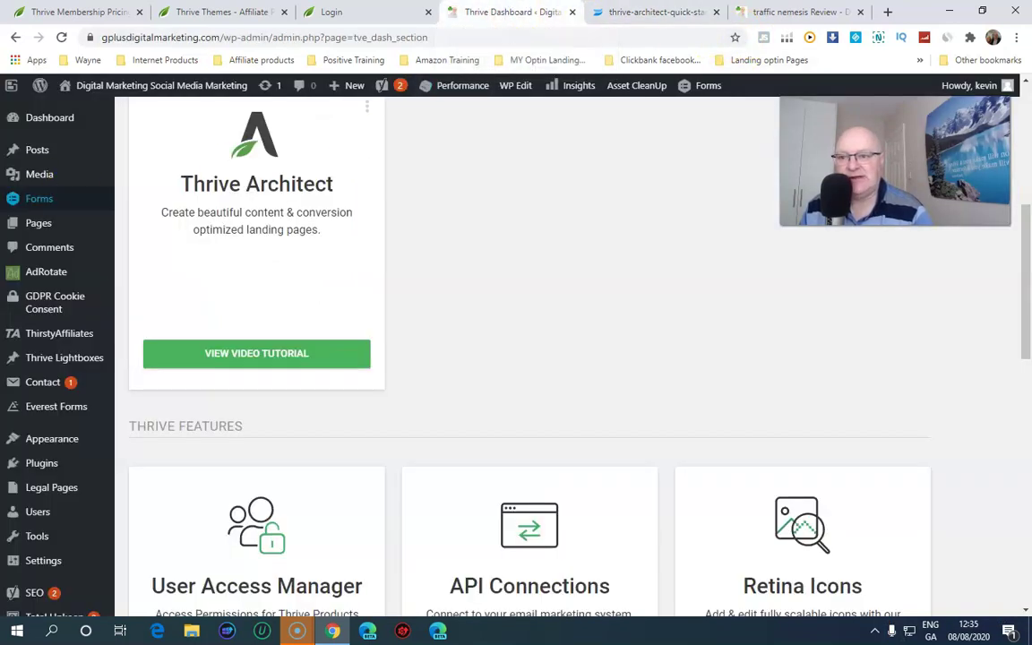
# Use Pages > Add New in the admin sidebar to open an empty page editor
pyautogui.scroll(4, 85, 198)
pyautogui.moveTo(103, 192)
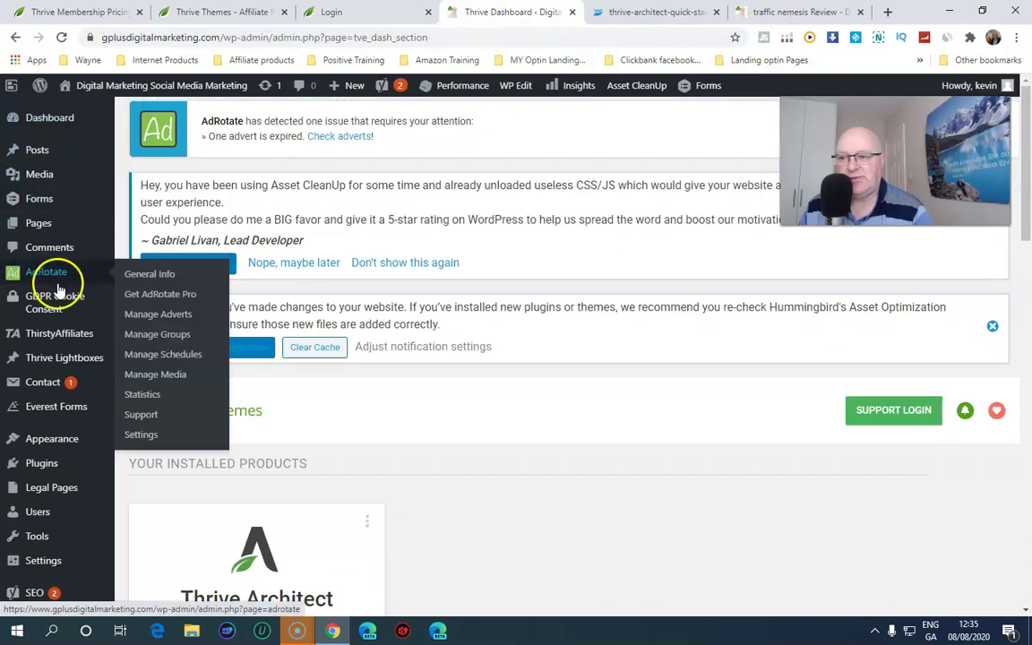
pyautogui.moveTo(42, 156)
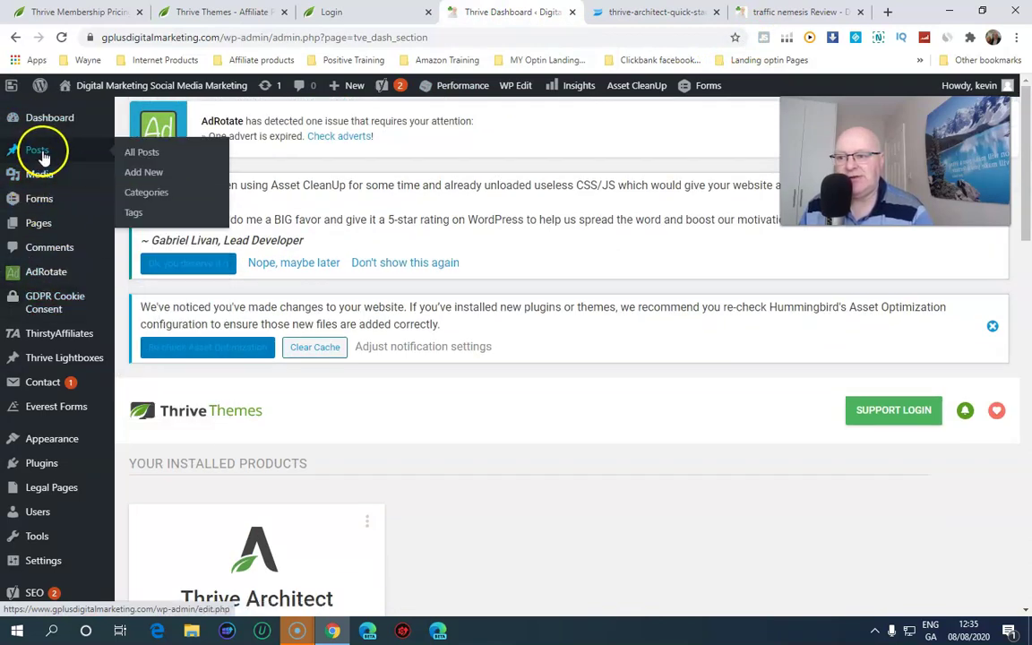
pyautogui.moveTo(51, 223)
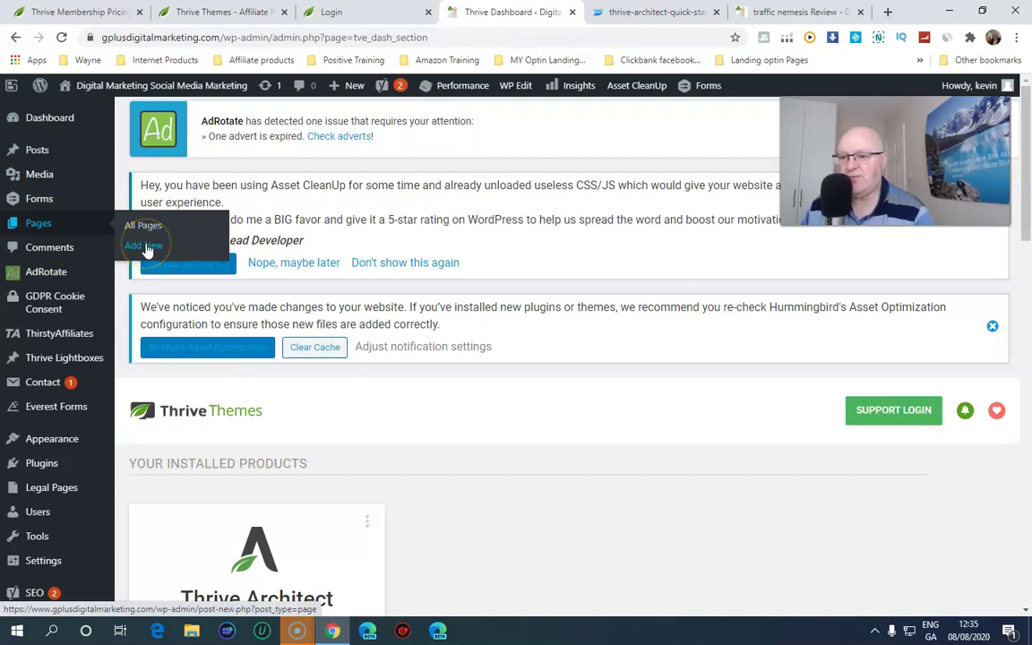
pyautogui.click(146, 247)
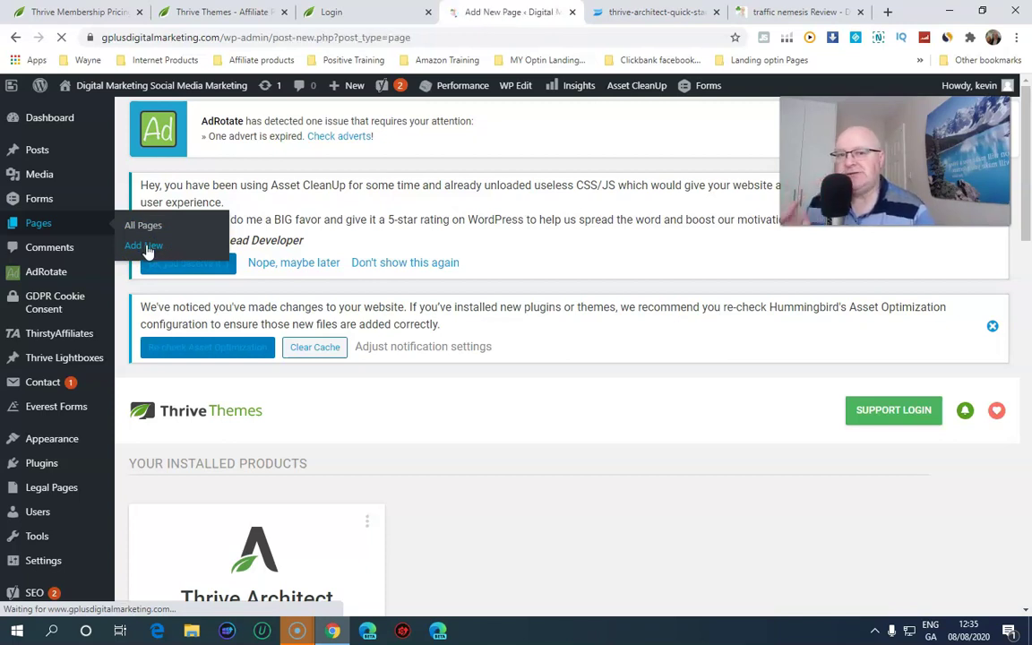
pyautogui.click(137, 254)
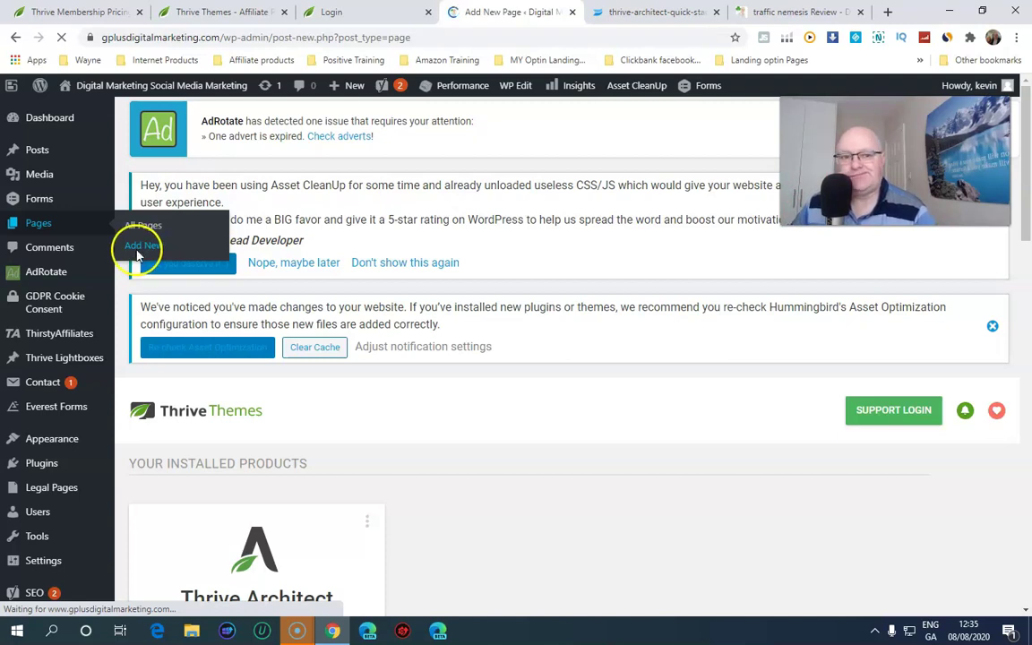
pyautogui.scroll(-2, 143, 358)
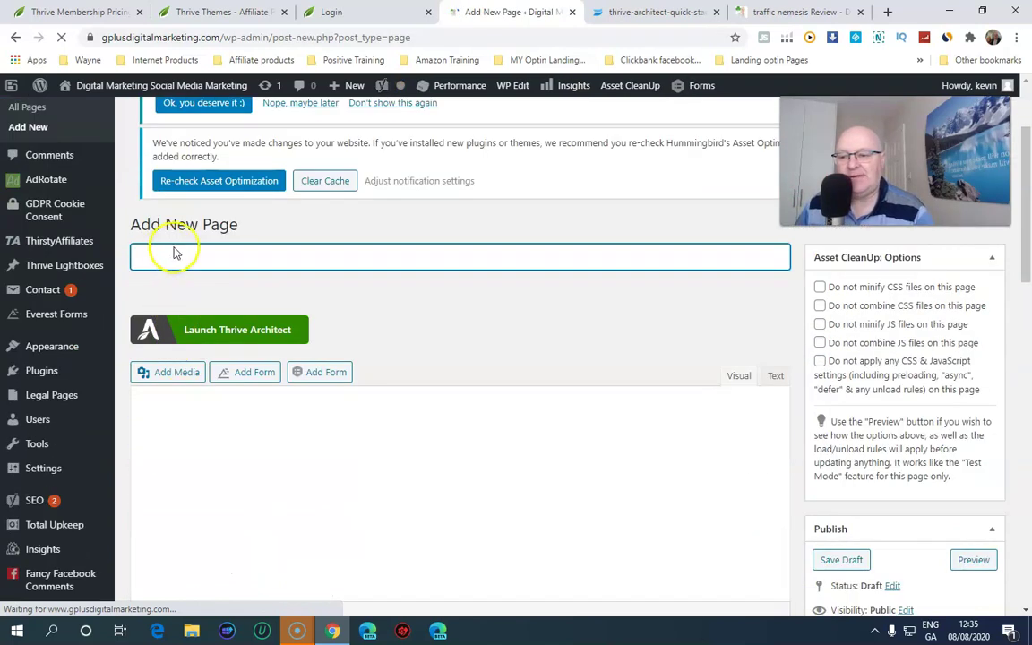
# Enter 'book' as the new page's title and scroll down to the Publish box
pyautogui.click(179, 281)
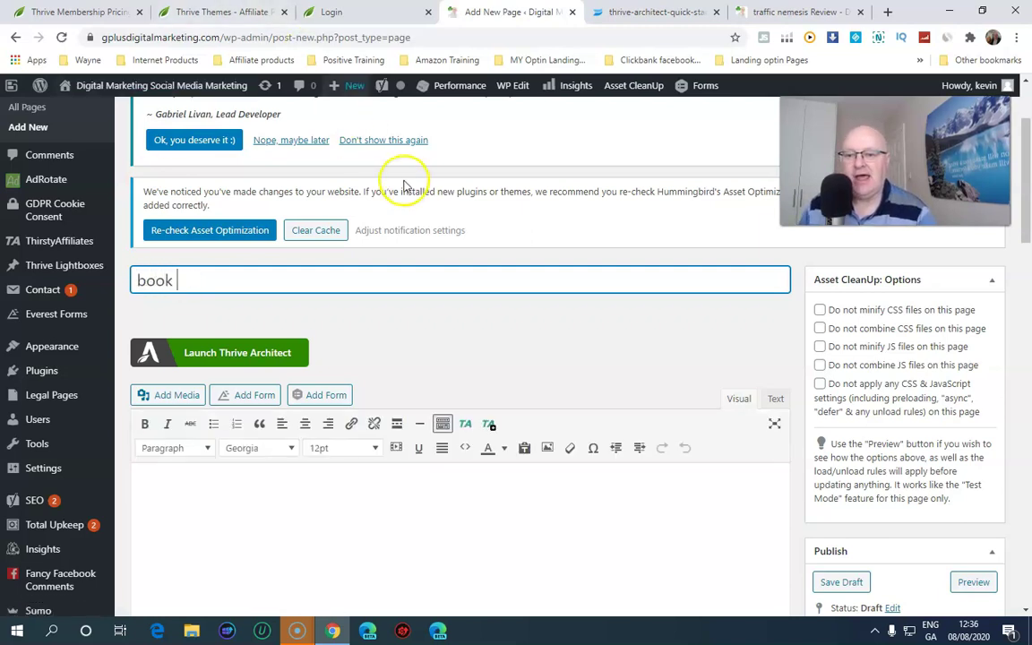
pyautogui.scroll(-1, 329, 237)
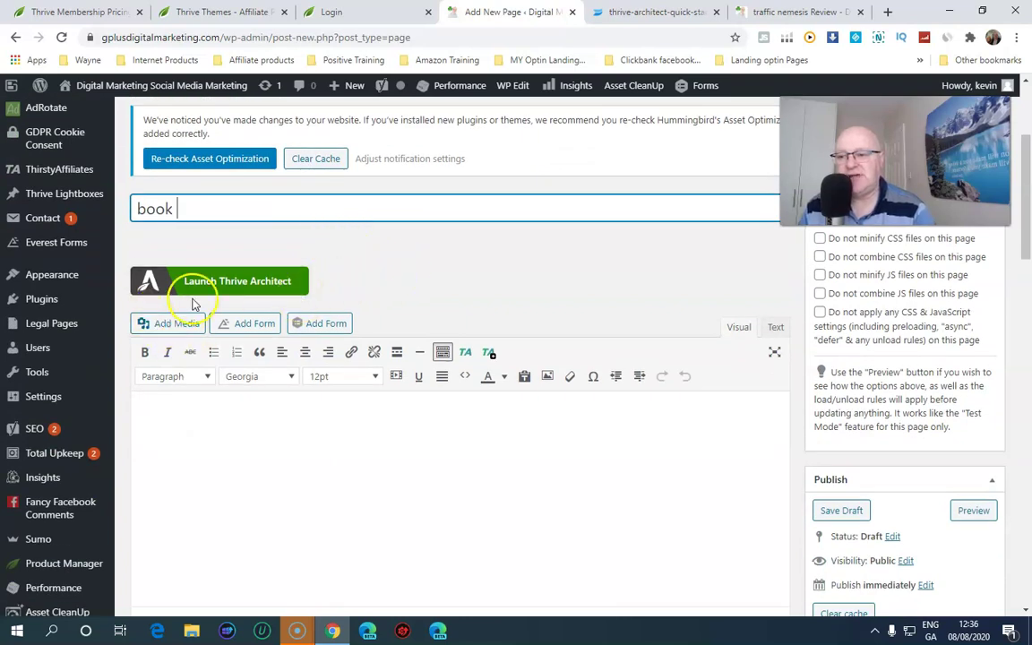
pyautogui.moveTo(72, 396)
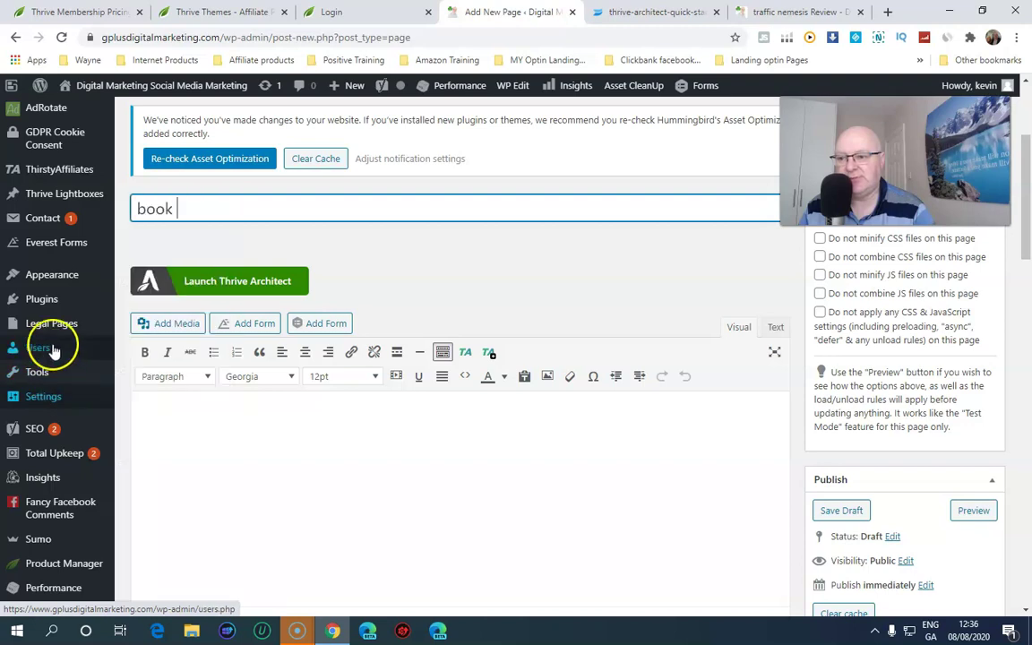
pyautogui.moveTo(51, 296)
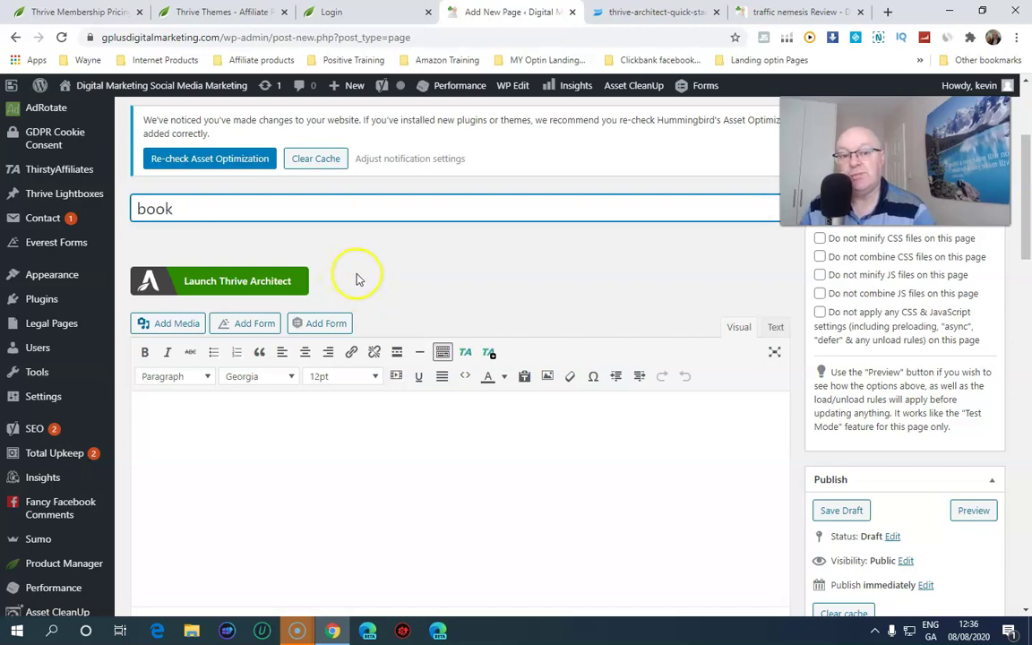
pyautogui.scroll(-4, 290, 243)
pyautogui.scroll(3, 299, 246)
pyautogui.scroll(-1, 303, 249)
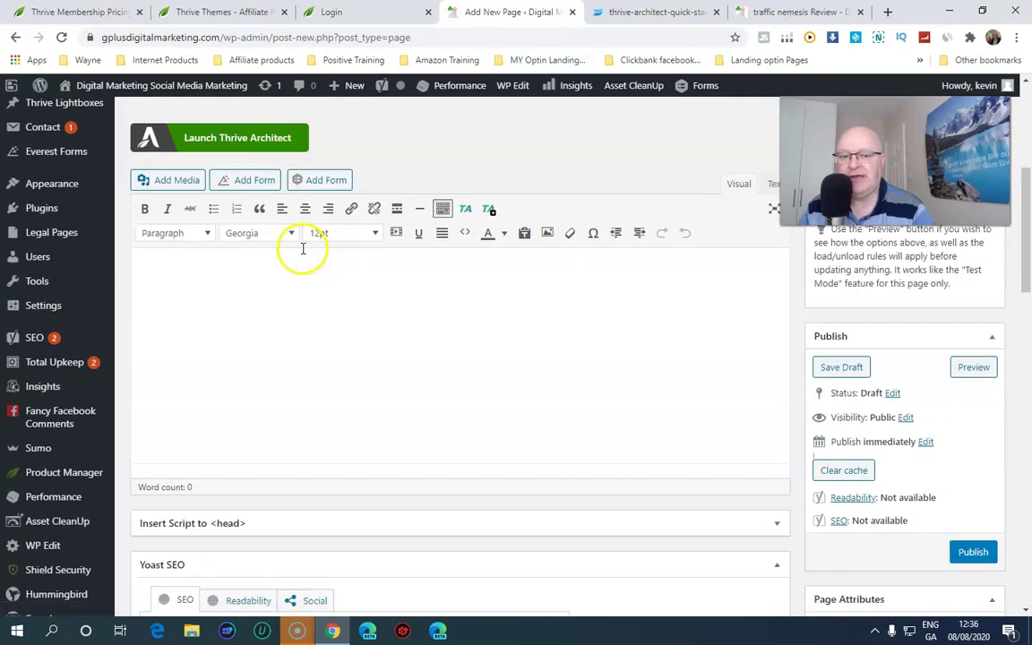
# Publish the 'book' page so it goes live at gplusdigitalmarketing.com/book/
pyautogui.click(975, 555)
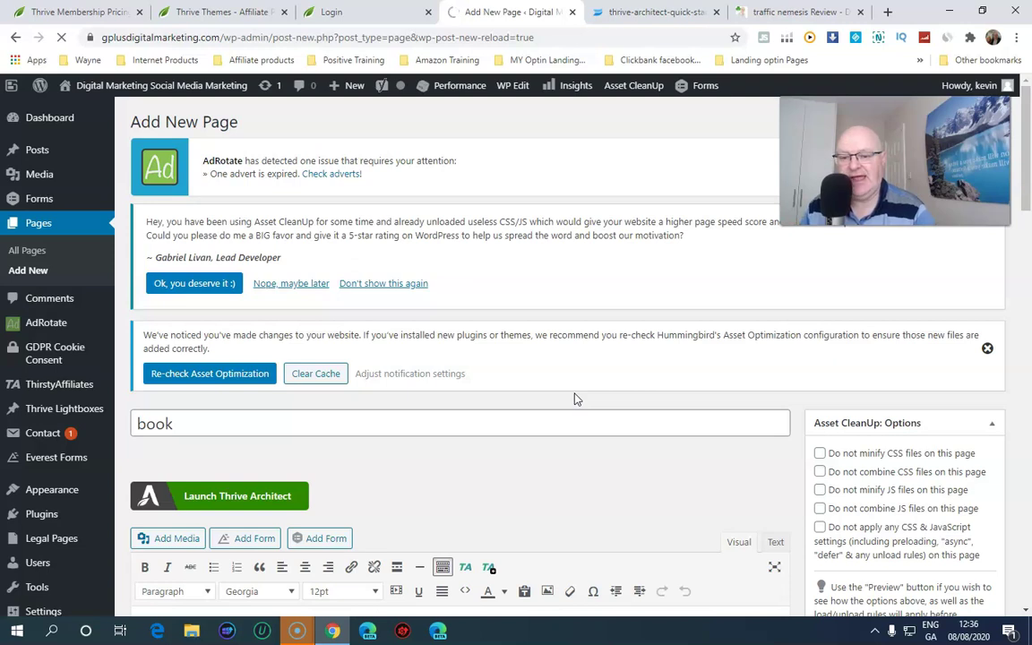
pyautogui.scroll(-4, 576, 399)
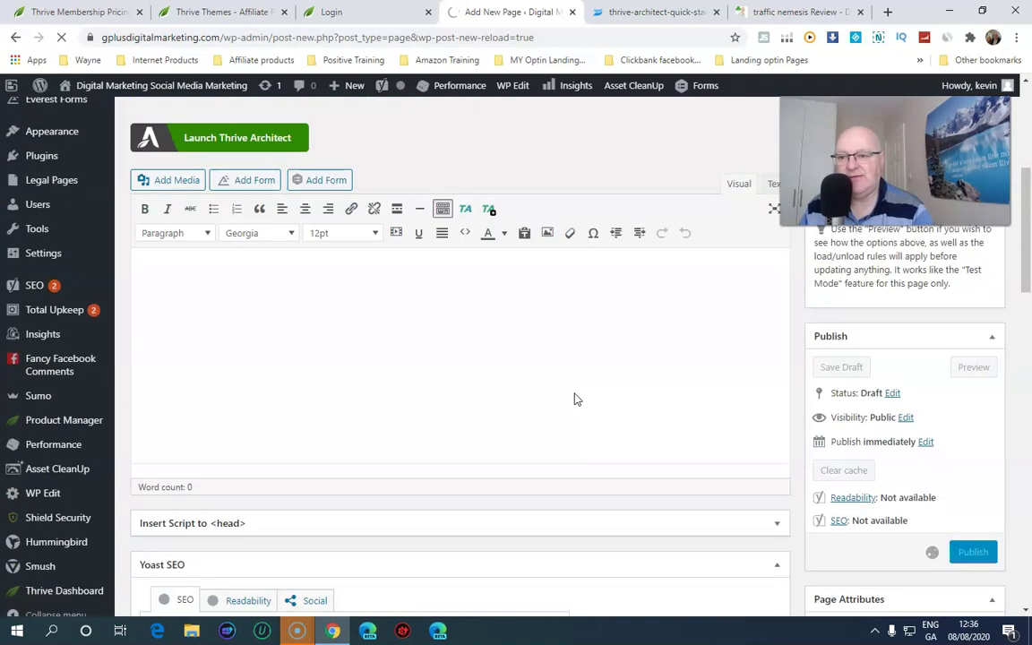
pyautogui.scroll(3, 576, 399)
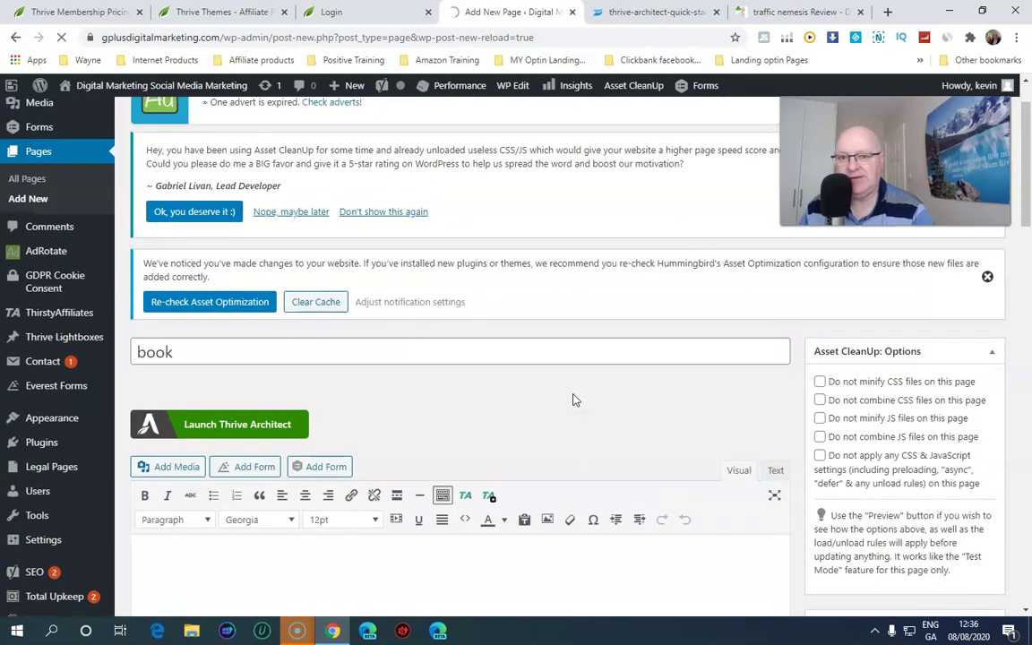
pyautogui.scroll(-2, 576, 400)
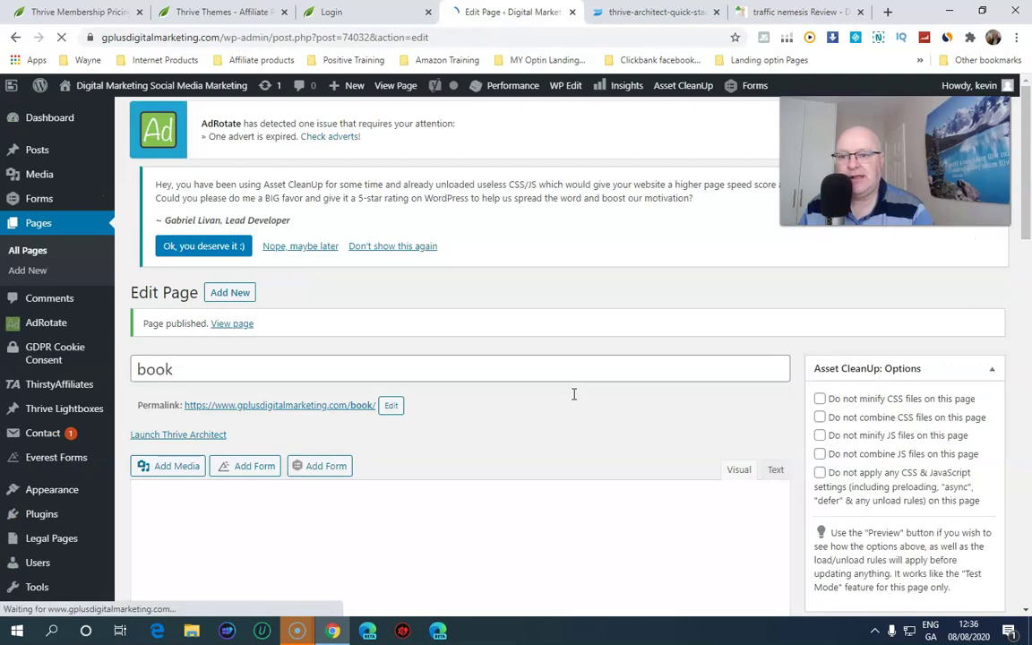
pyautogui.scroll(-1, 574, 394)
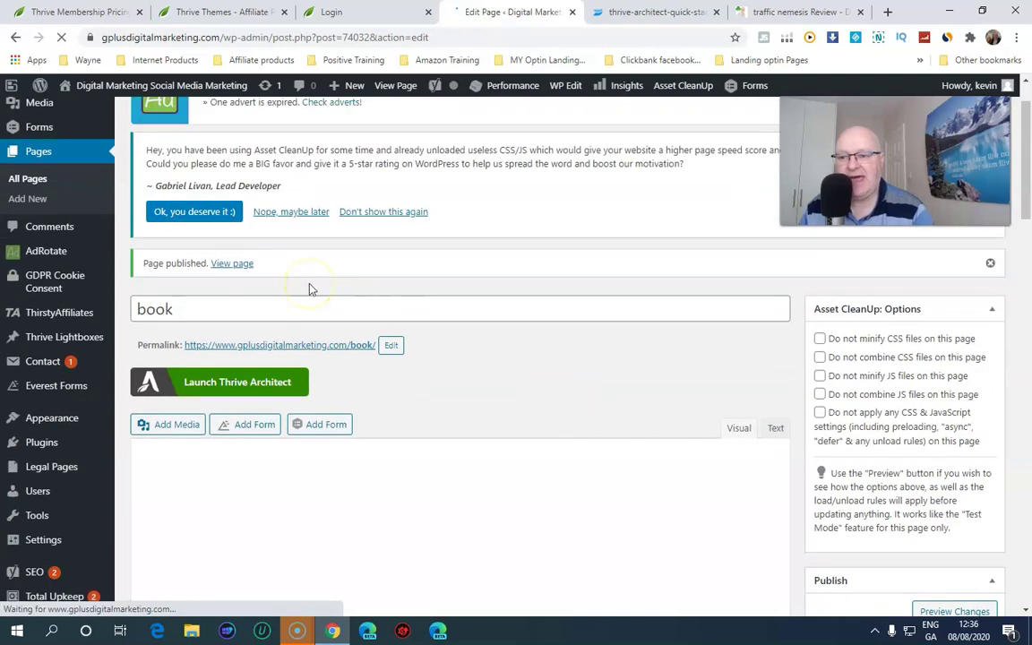
pyautogui.rightClick(231, 265)
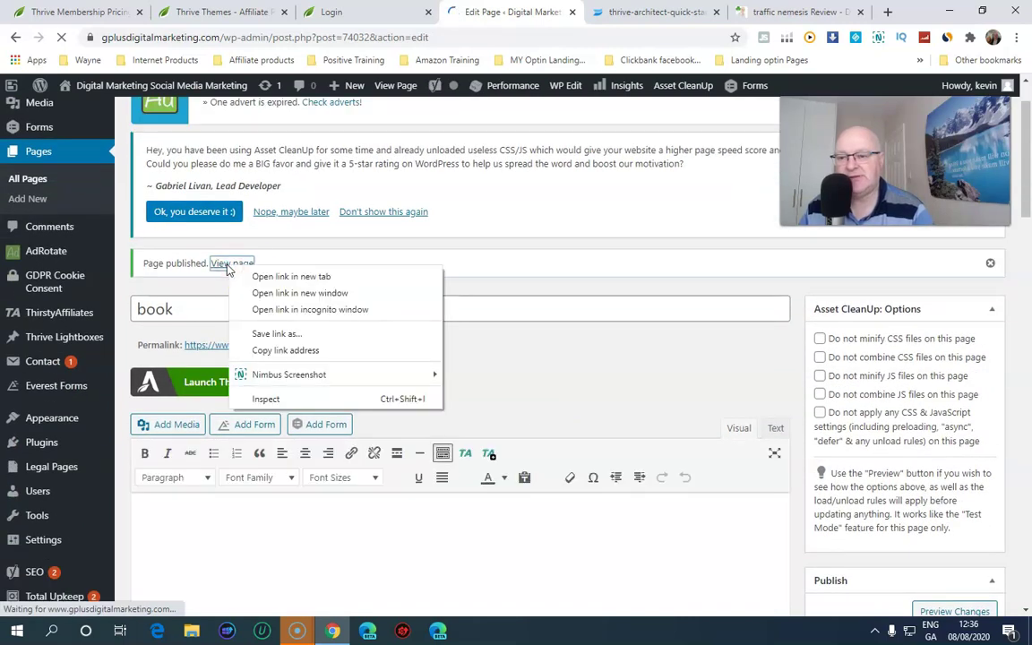
pyautogui.click(188, 529)
pyautogui.scroll(-1, 395, 495)
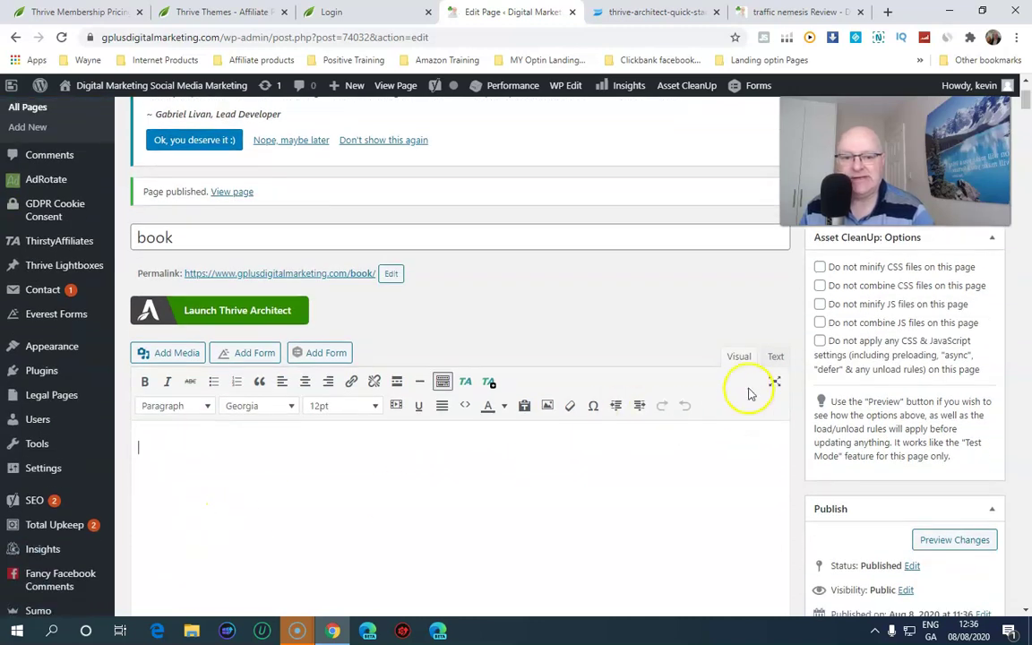
# Switch the page content to the Text editor and update the book page
pyautogui.click(776, 356)
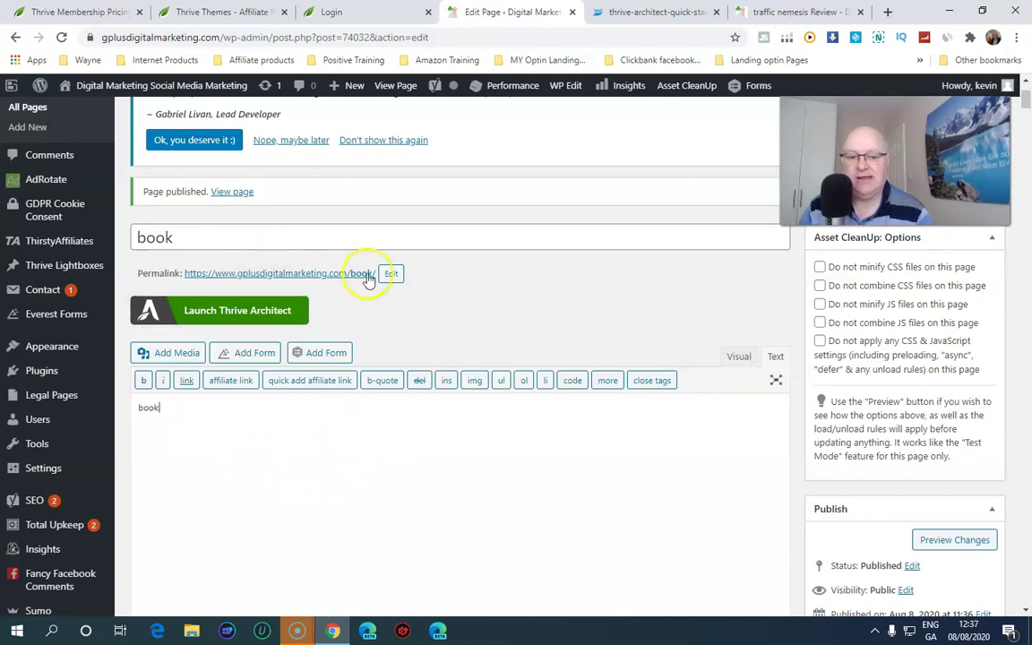
pyautogui.scroll(-3, 959, 559)
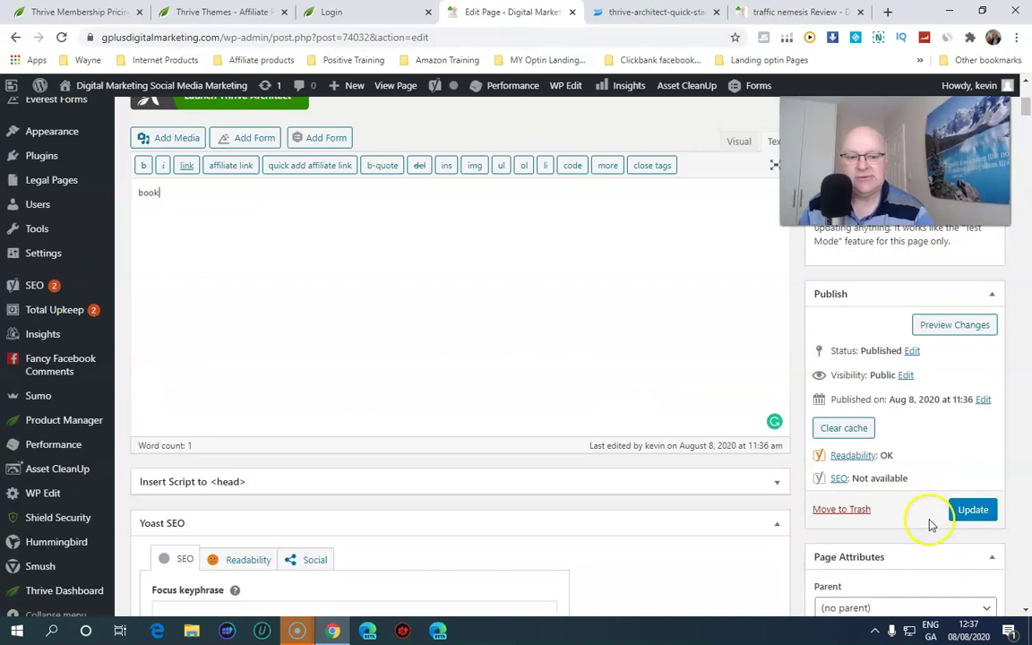
pyautogui.click(974, 509)
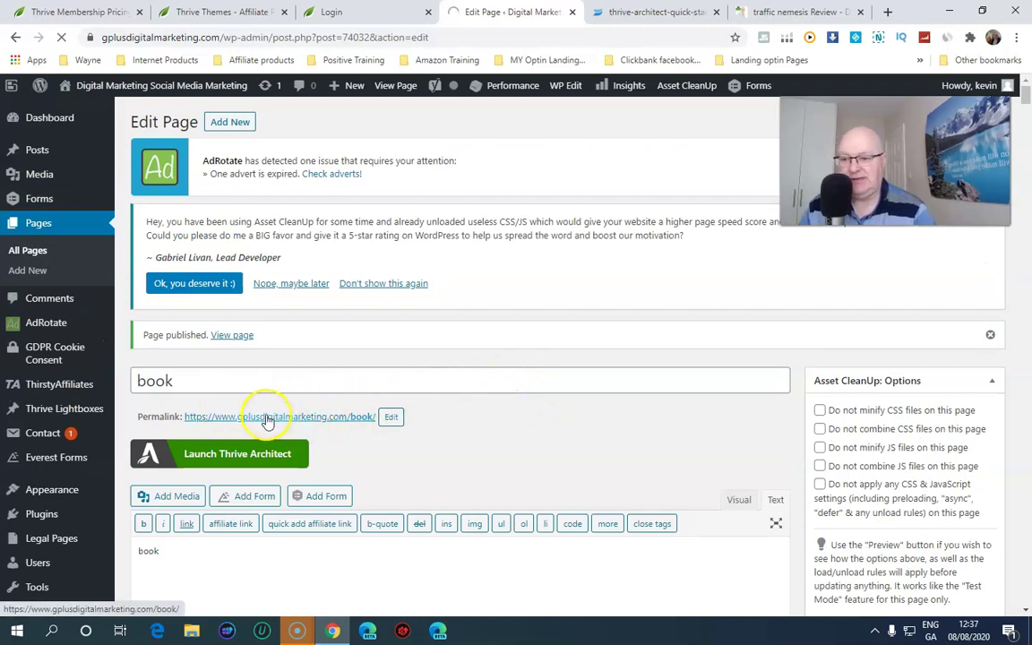
# Open the live page gplusdigitalmarketing.com/book/ in a new browser tab
pyautogui.click(234, 336)
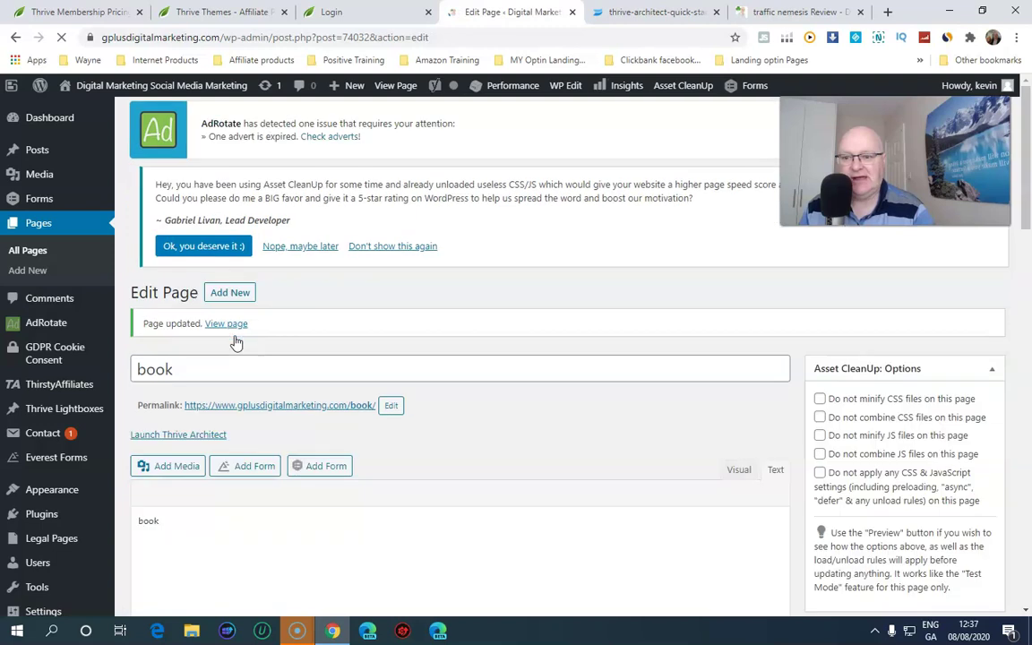
pyautogui.click(236, 332)
pyautogui.rightClick(231, 327)
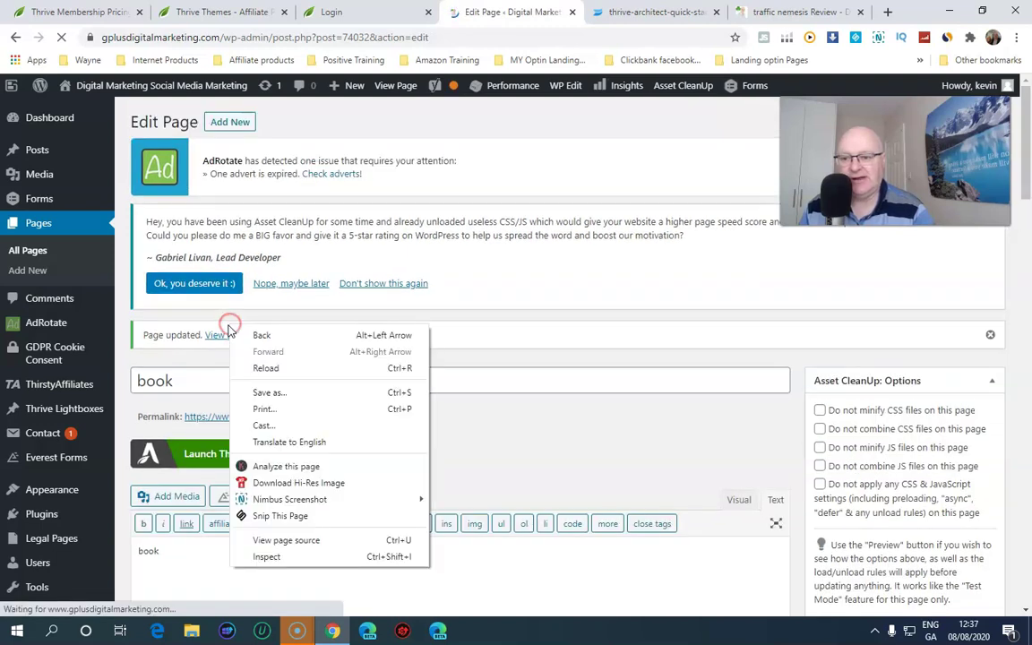
pyautogui.rightClick(220, 337)
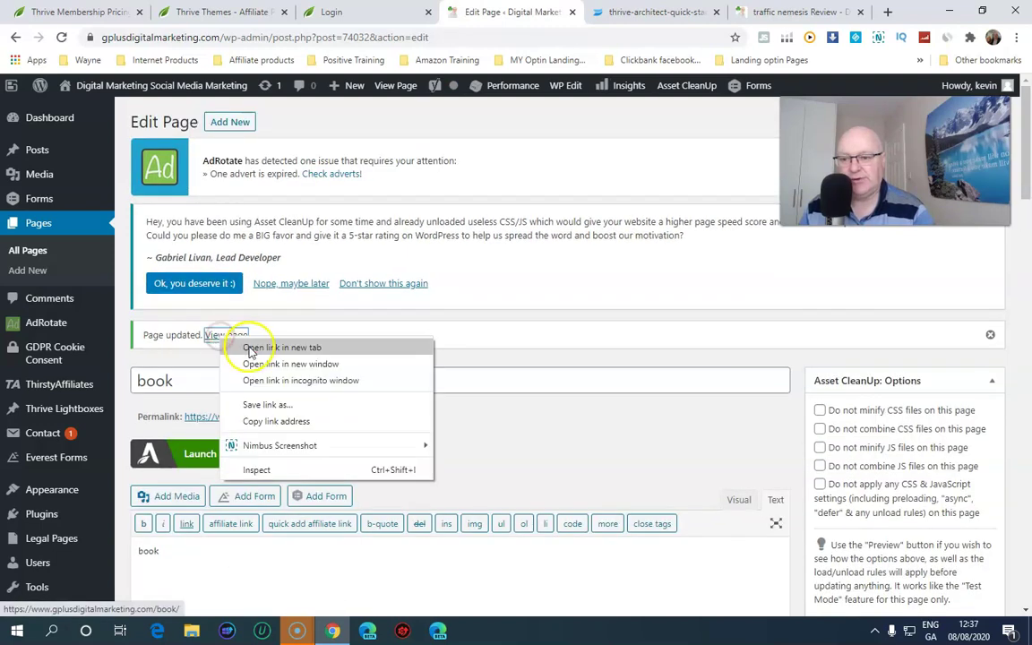
pyautogui.click(281, 347)
pyautogui.click(668, 11)
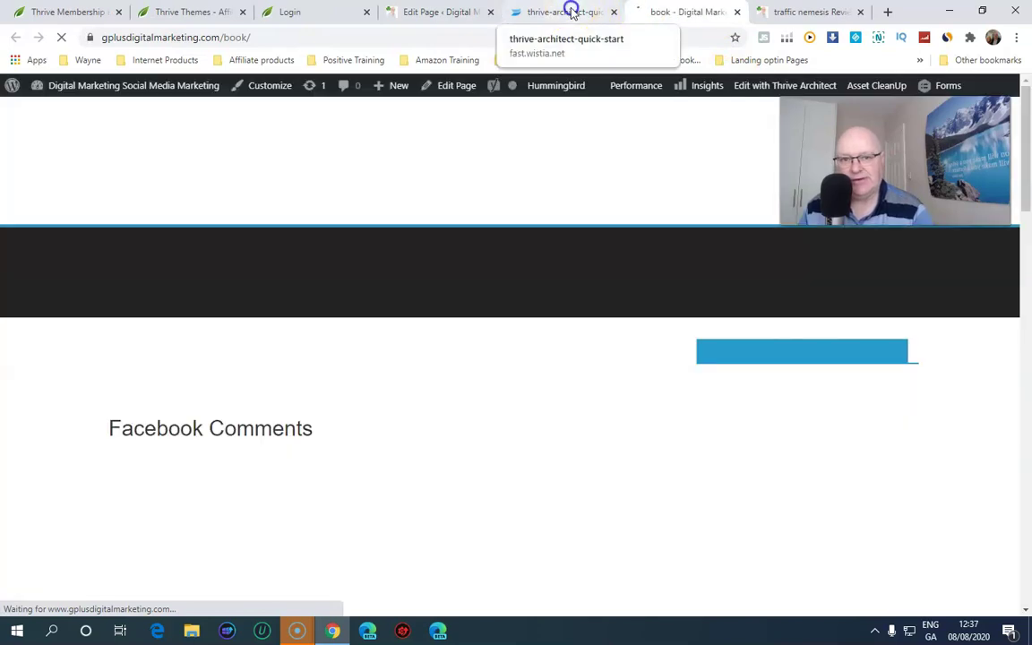
# Close the Thrive Architect video tab, check the live /book/ page, and return to its editor
pyautogui.click(572, 12)
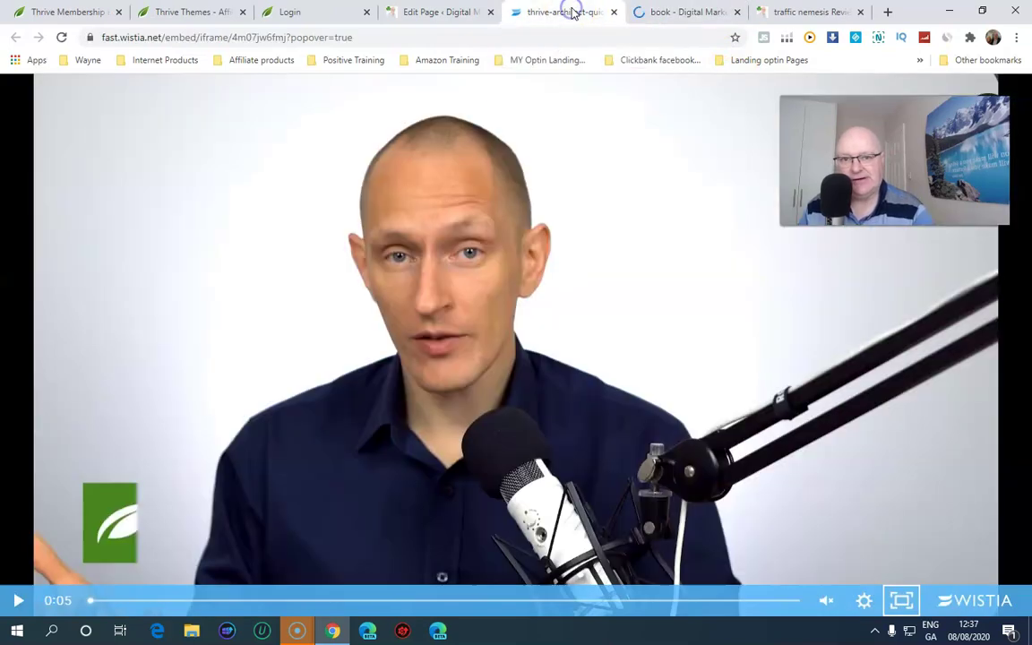
pyautogui.click(610, 12)
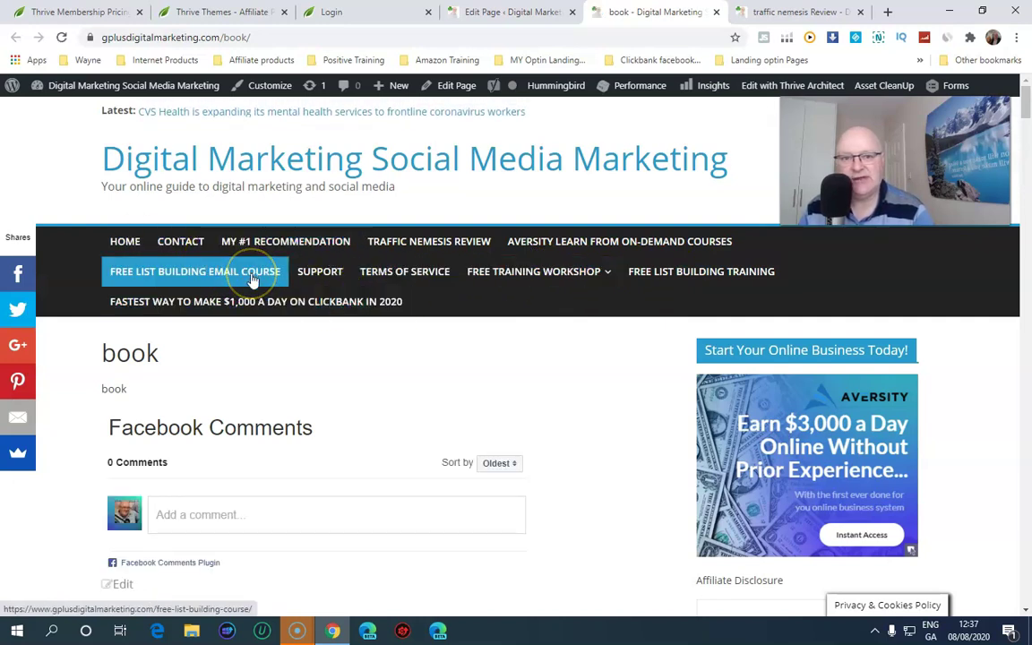
pyautogui.click(303, 272)
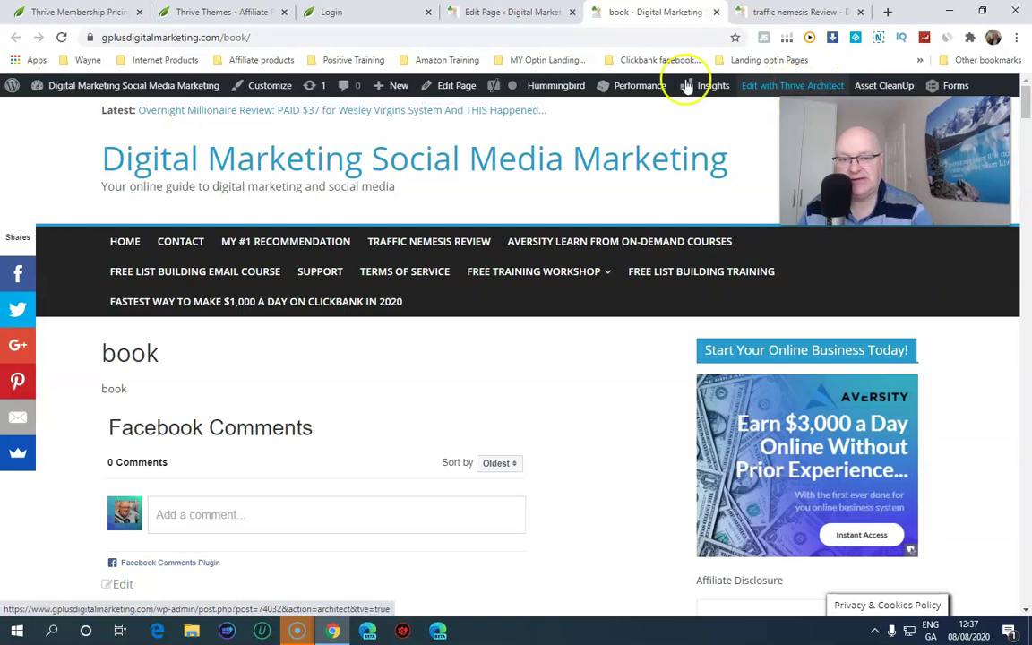
pyautogui.click(484, 11)
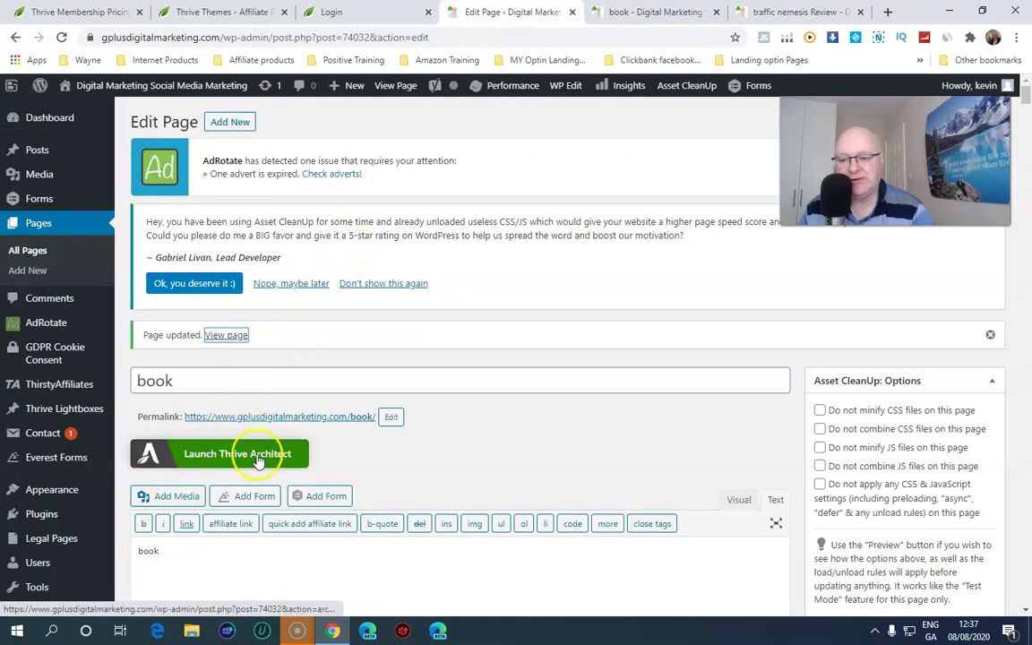
# Launch the book page in Thrive Architect, browse the Add Element list, then open page settings
pyautogui.click(240, 454)
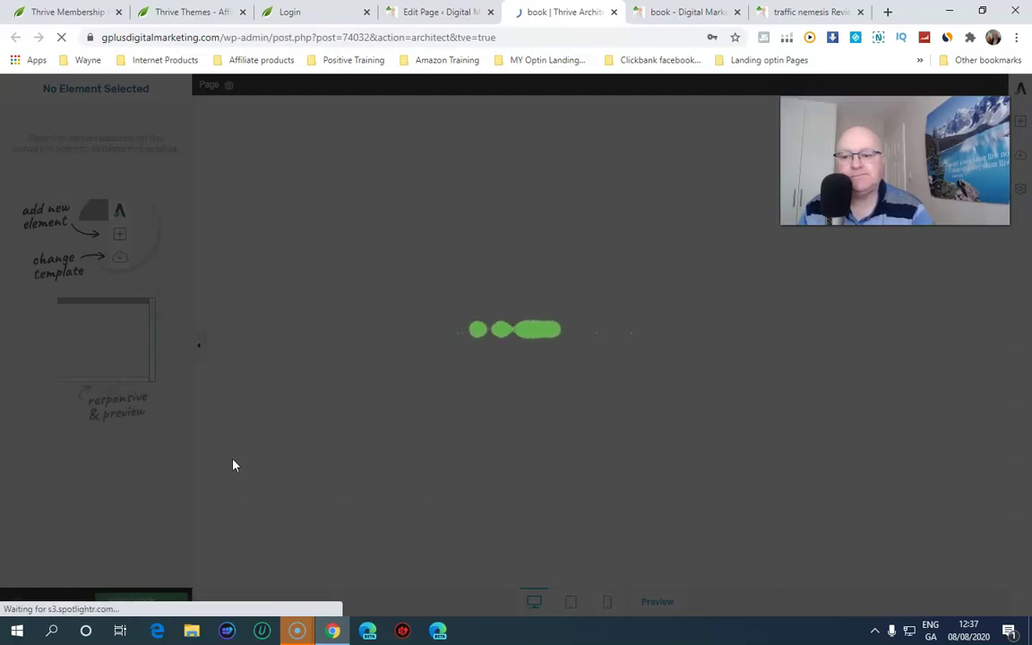
pyautogui.click(237, 461)
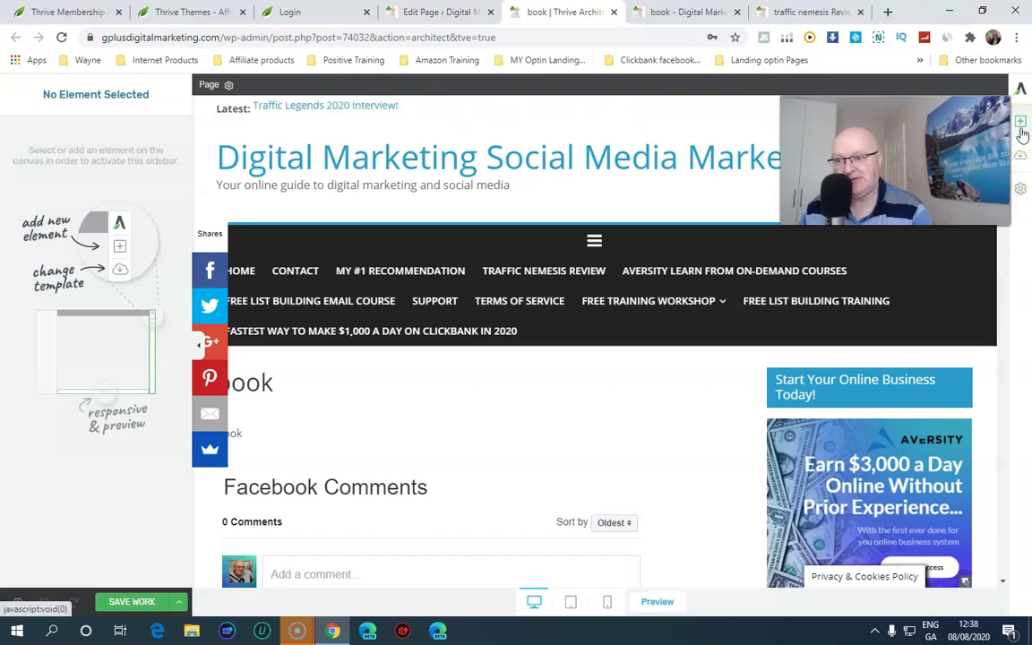
pyautogui.click(1020, 127)
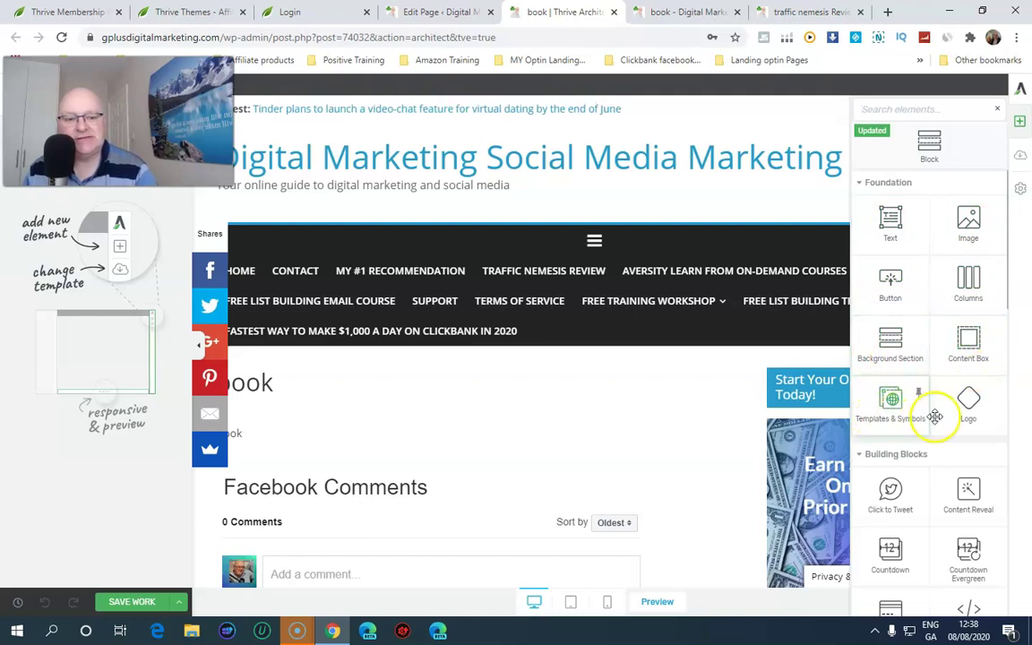
pyautogui.scroll(-1, 957, 414)
pyautogui.scroll(-3, 949, 417)
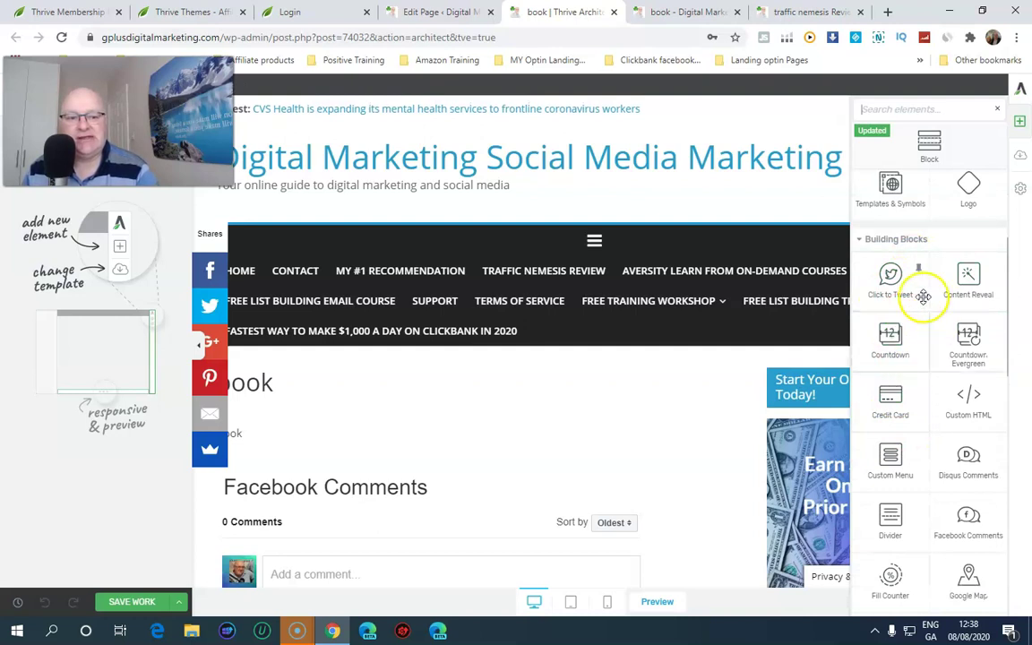
pyautogui.scroll(-3, 874, 390)
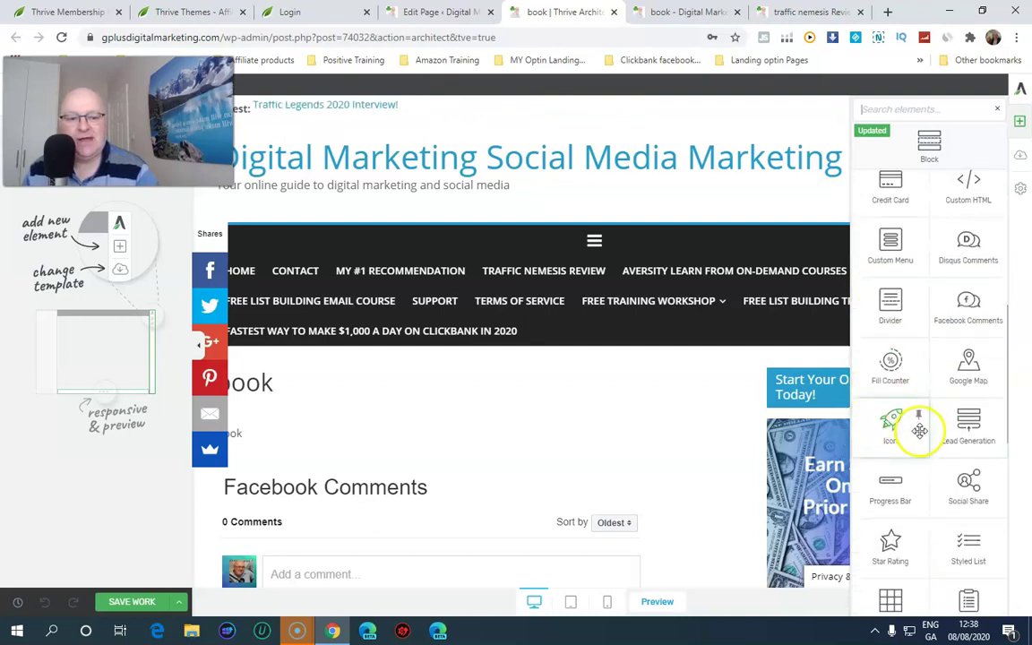
pyautogui.scroll(-1, 874, 406)
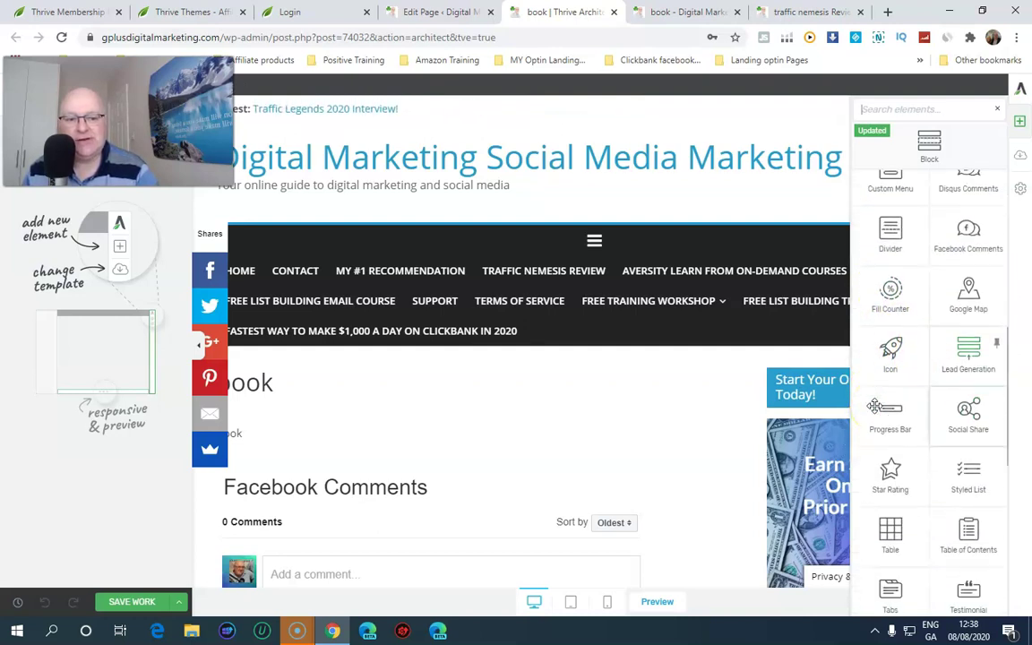
pyautogui.scroll(-2, 960, 359)
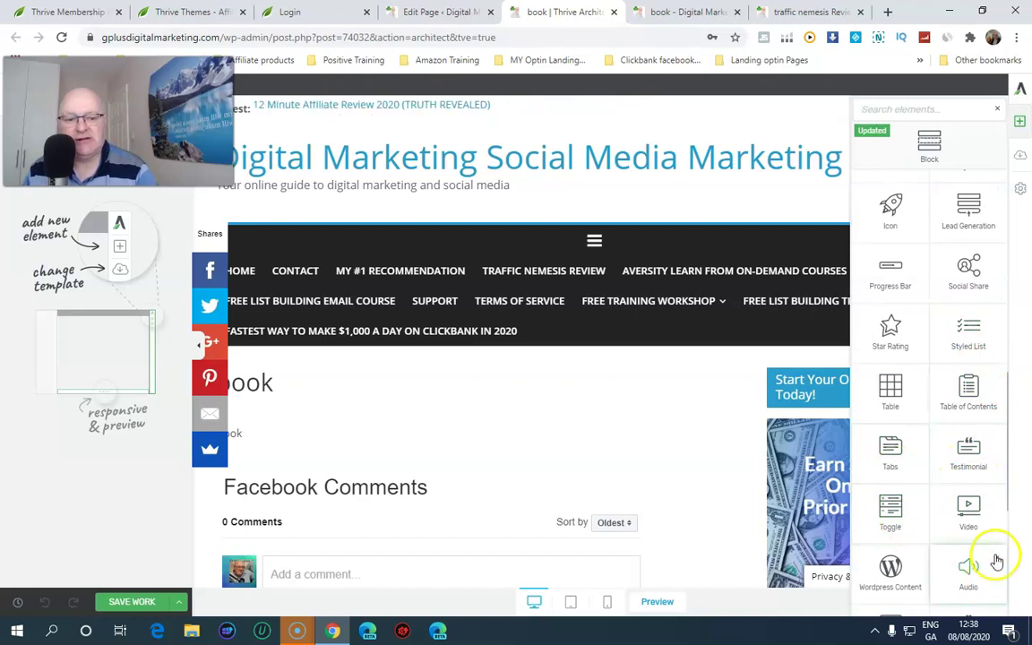
pyautogui.scroll(4, 991, 537)
pyautogui.scroll(5, 993, 535)
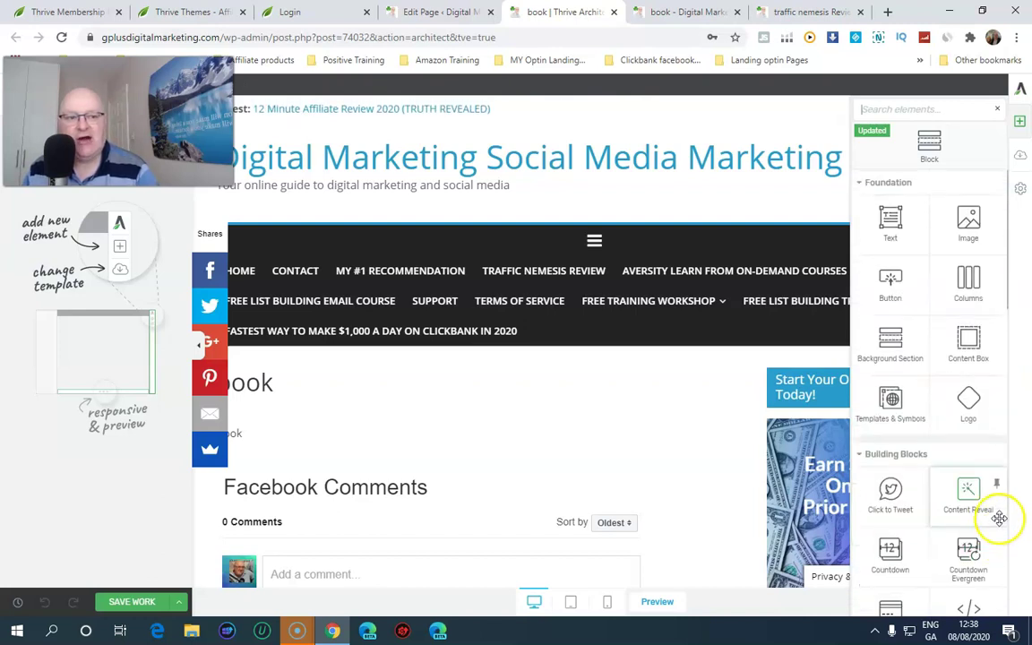
pyautogui.click(1021, 191)
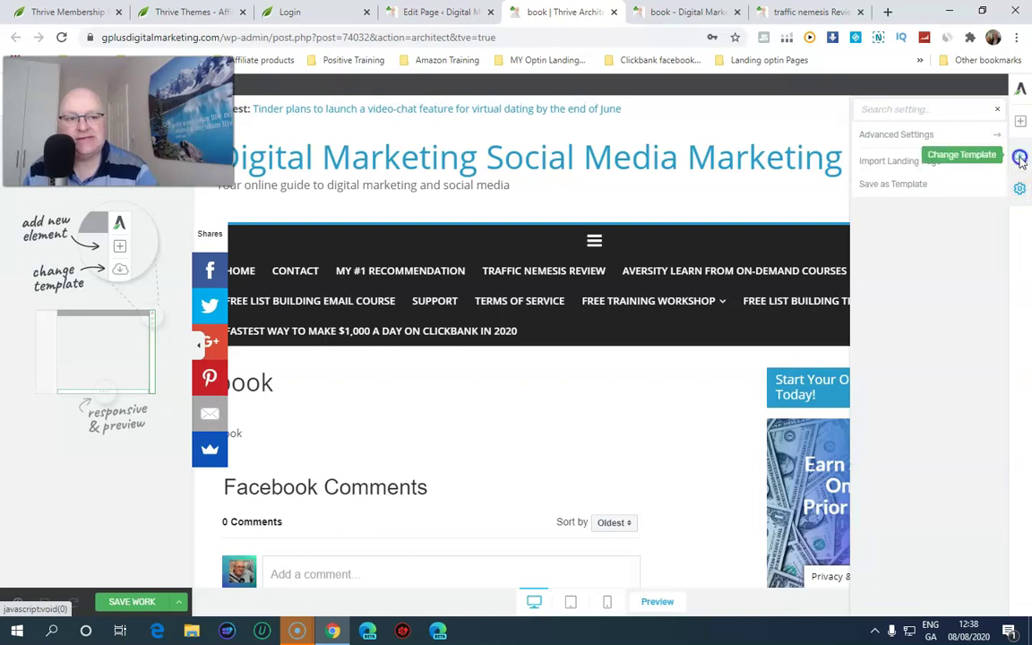
pyautogui.click(1020, 159)
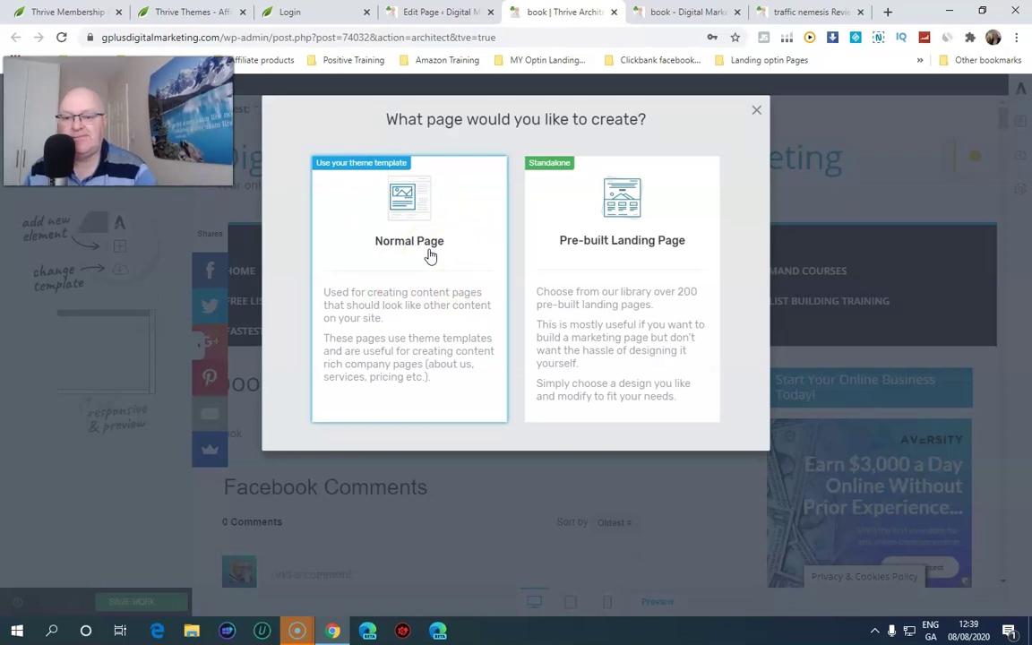
pyautogui.click(622, 297)
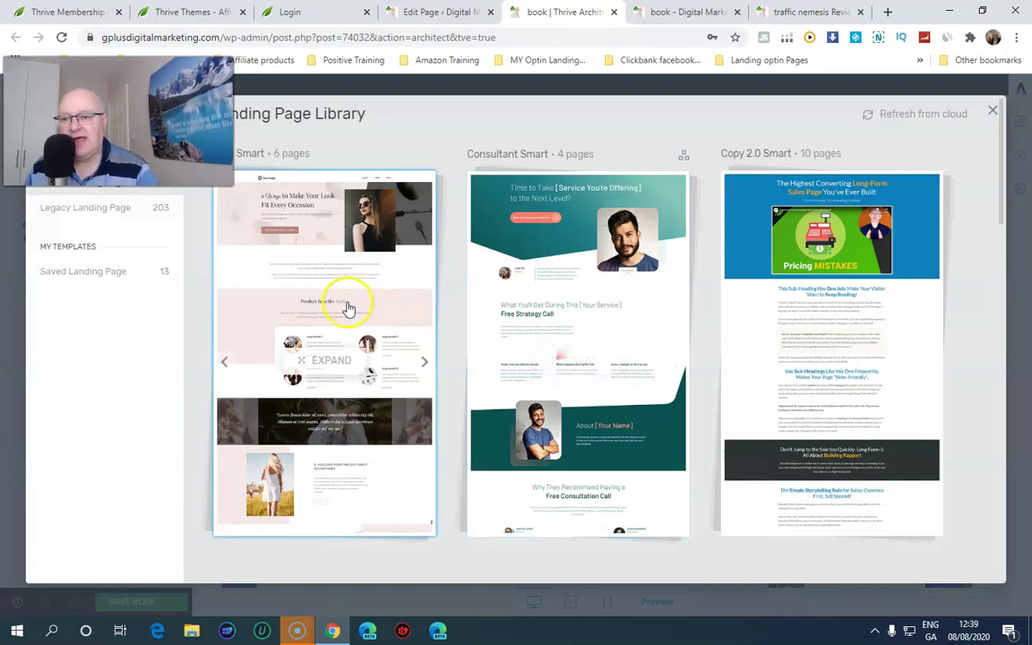
pyautogui.scroll(-5, 374, 309)
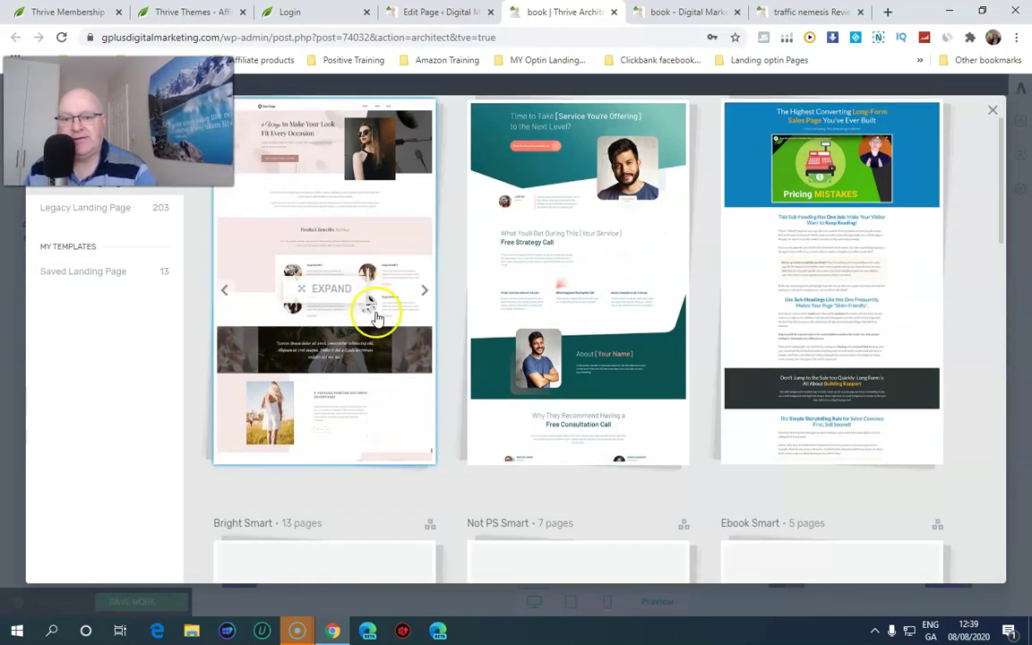
pyautogui.scroll(-2, 381, 328)
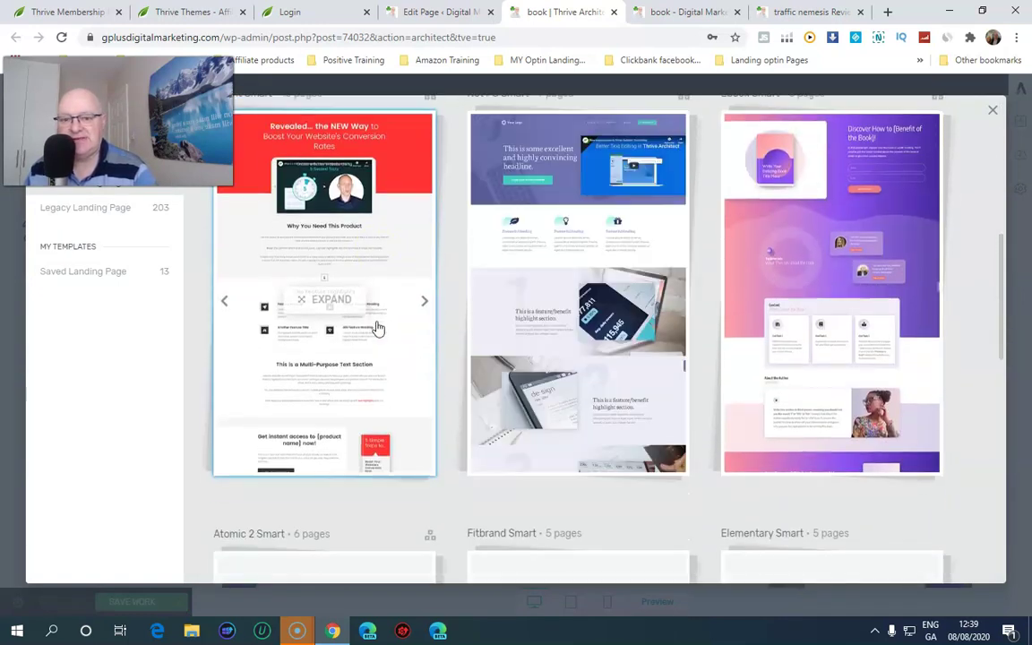
pyautogui.scroll(-3, 378, 328)
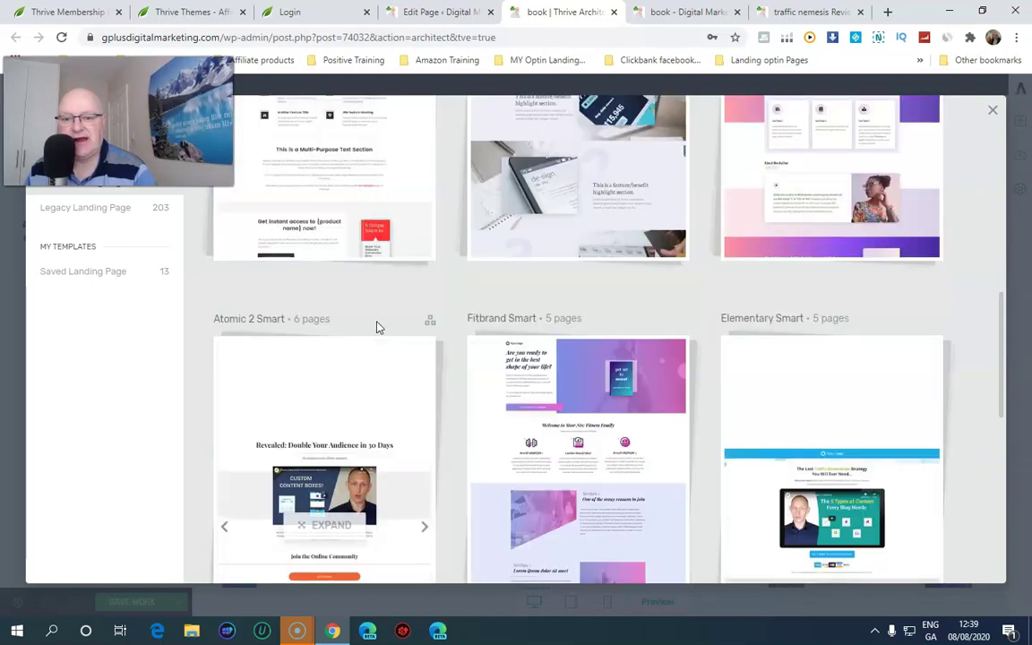
pyautogui.scroll(-3, 378, 329)
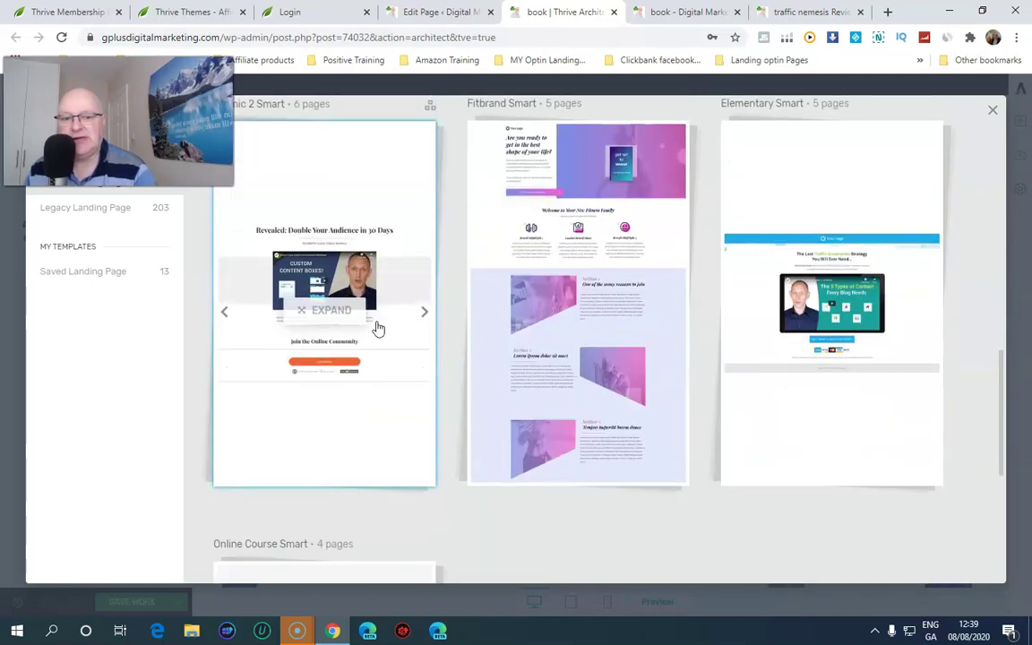
pyautogui.scroll(-3, 377, 329)
pyautogui.scroll(3, 376, 330)
pyautogui.click(415, 320)
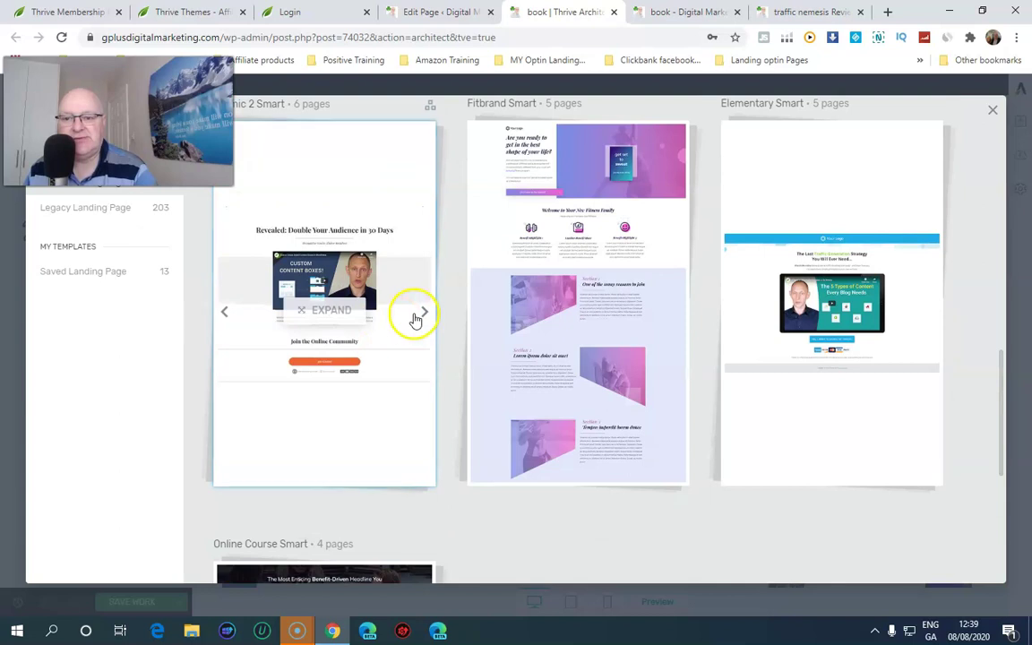
pyautogui.click(420, 317)
pyautogui.click(420, 317)
pyautogui.click(221, 315)
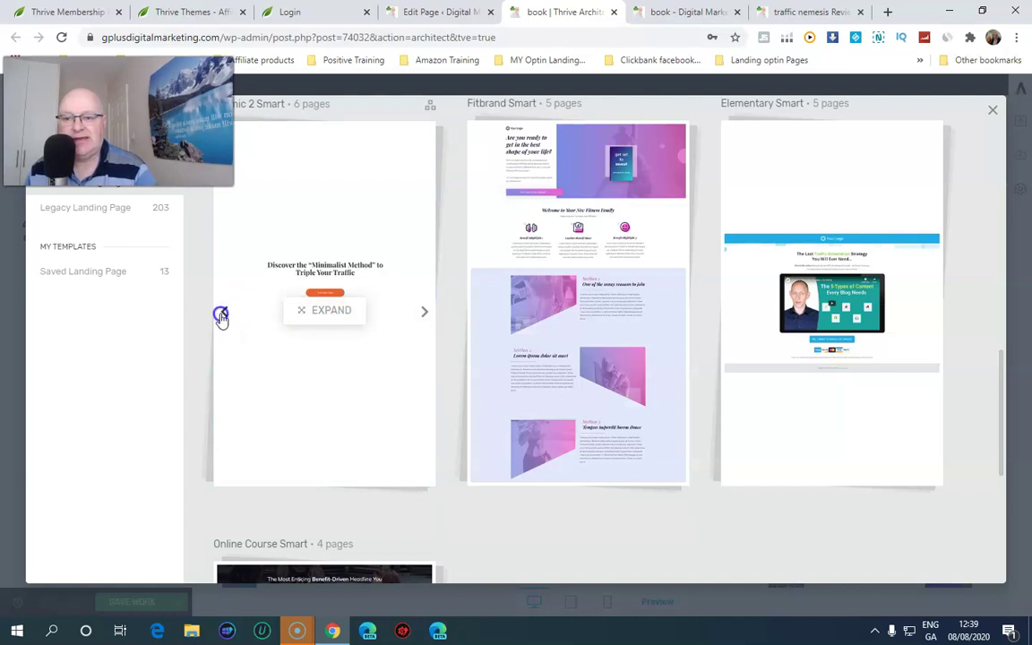
pyautogui.click(681, 311)
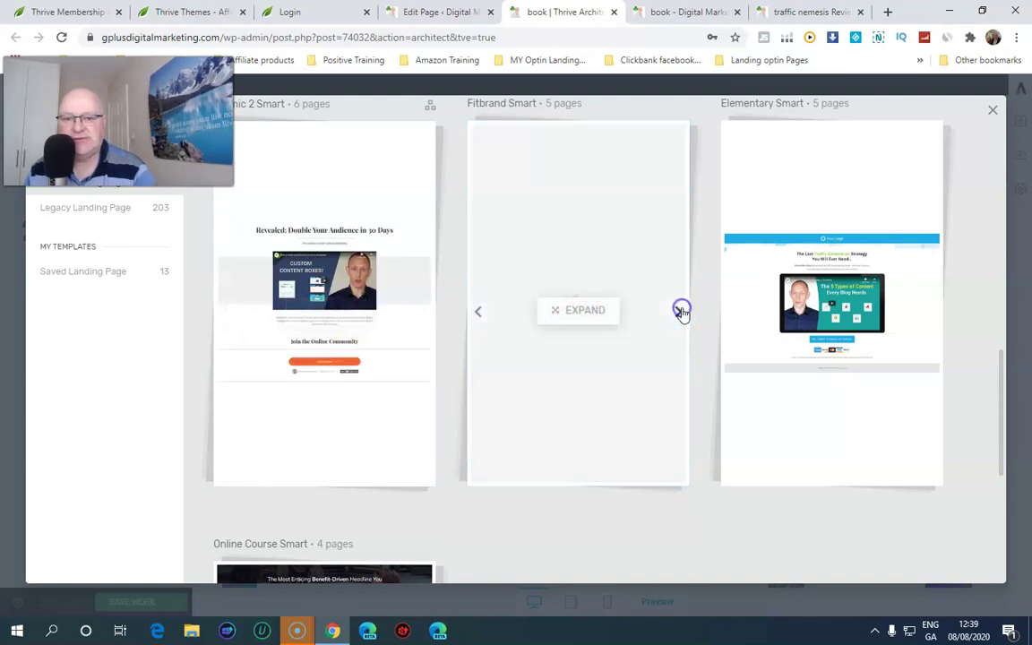
pyautogui.click(677, 318)
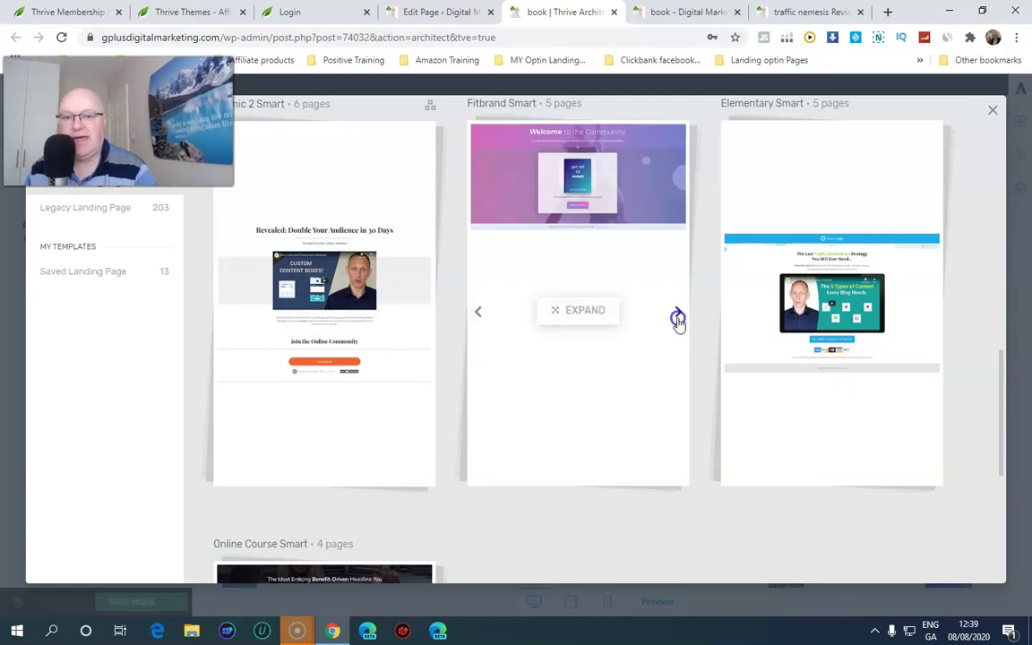
pyautogui.click(677, 318)
pyautogui.click(678, 318)
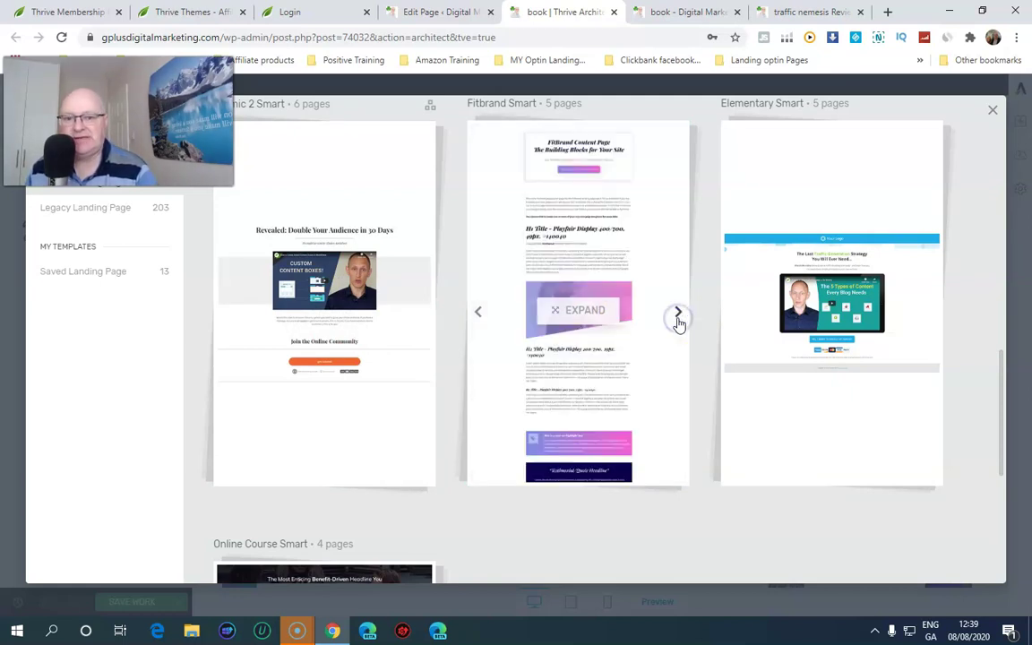
pyautogui.click(678, 318)
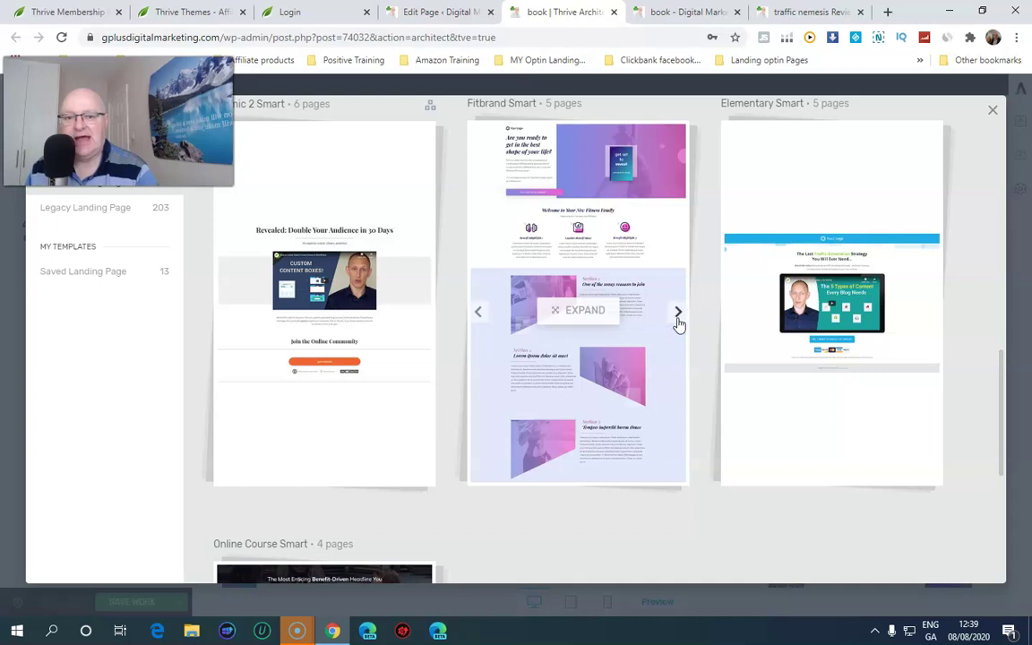
pyautogui.click(485, 318)
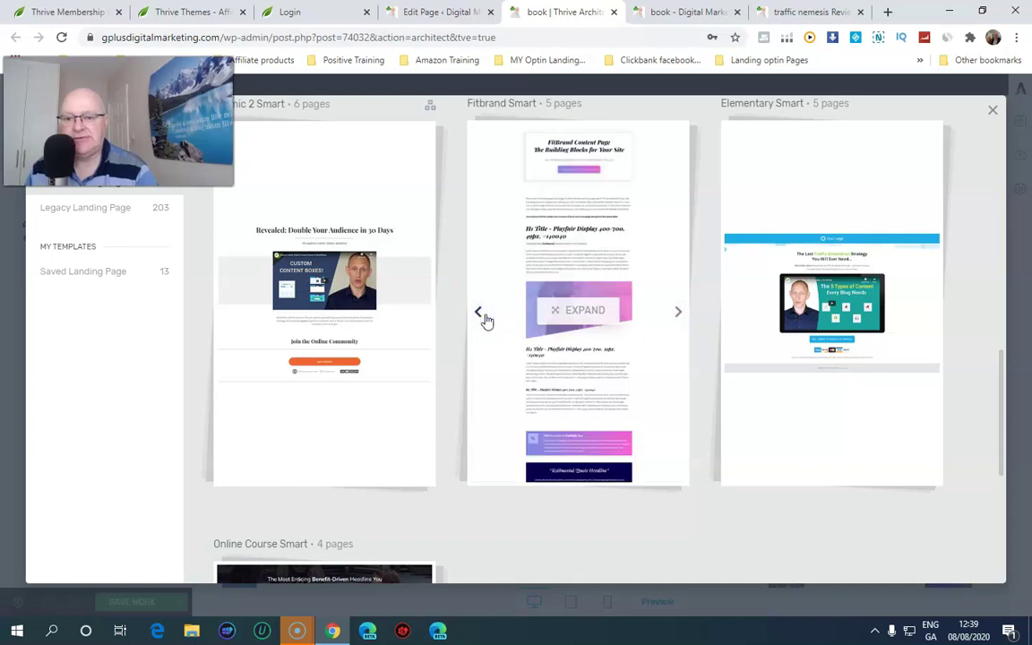
pyautogui.click(61, 39)
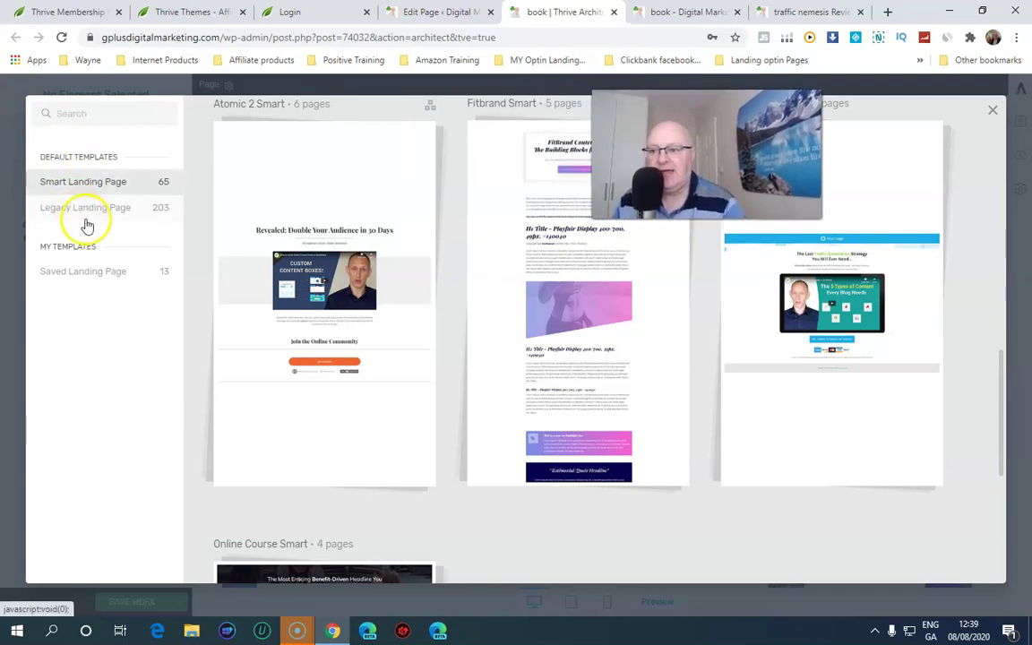
# In the Legacy Landing Page library, locate the ThriveBiz set and expand its template list
pyautogui.moveTo(292, 308)
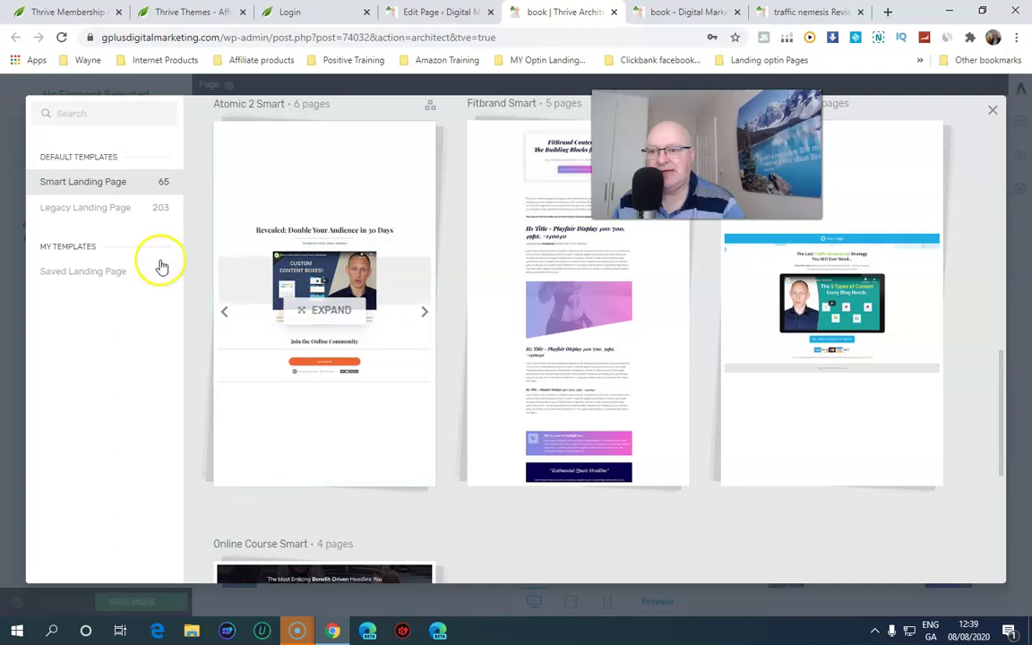
pyautogui.click(78, 211)
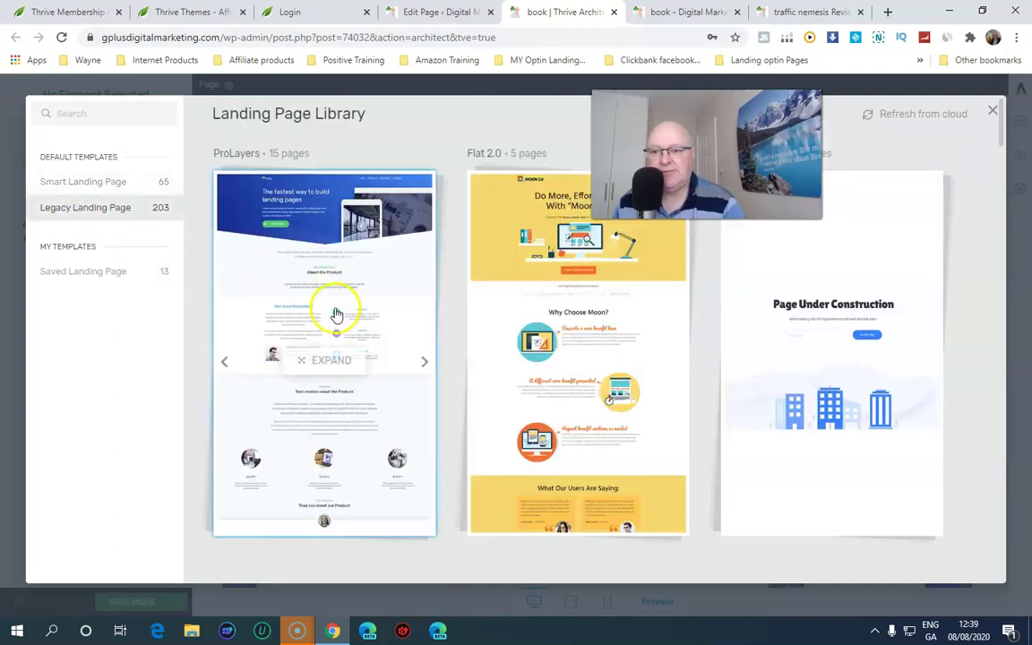
pyautogui.scroll(-4, 338, 315)
pyautogui.scroll(-2, 549, 372)
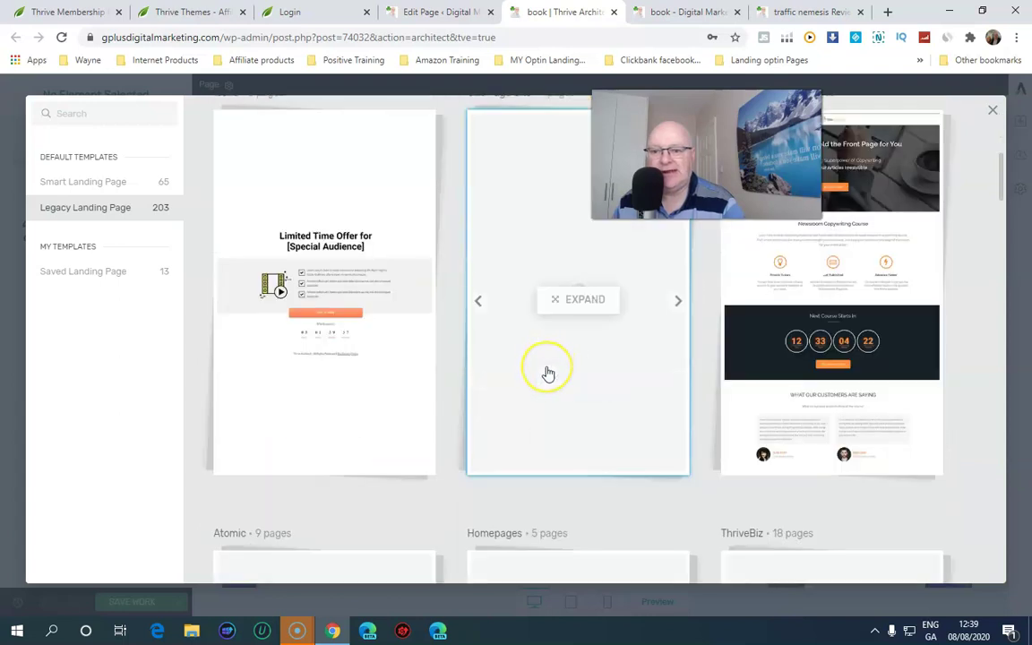
pyautogui.scroll(-2, 547, 373)
pyautogui.scroll(4, 541, 373)
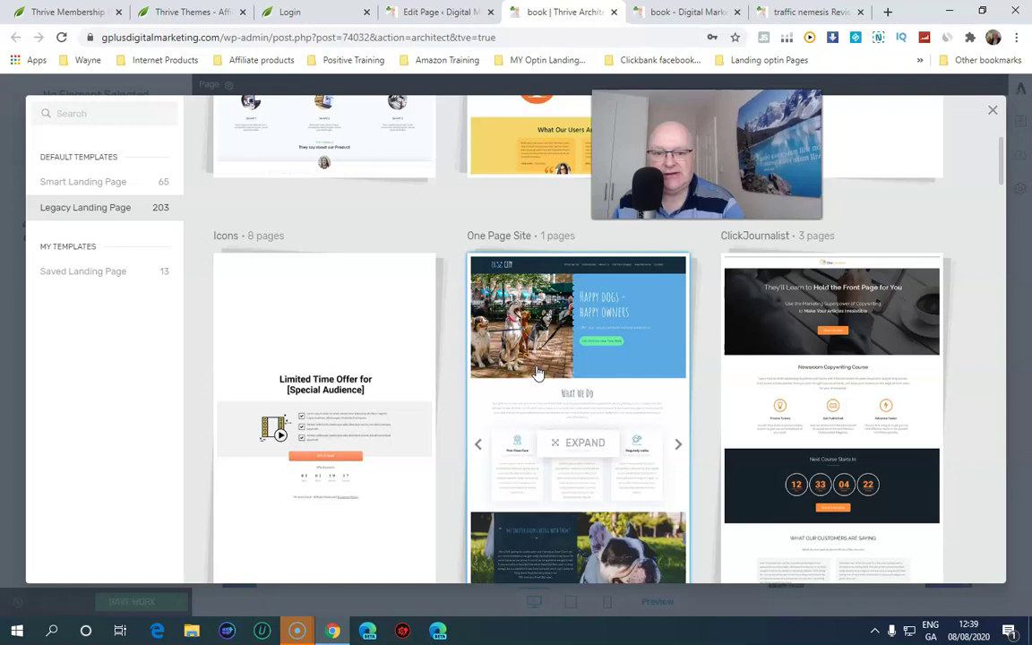
pyautogui.scroll(-6, 537, 372)
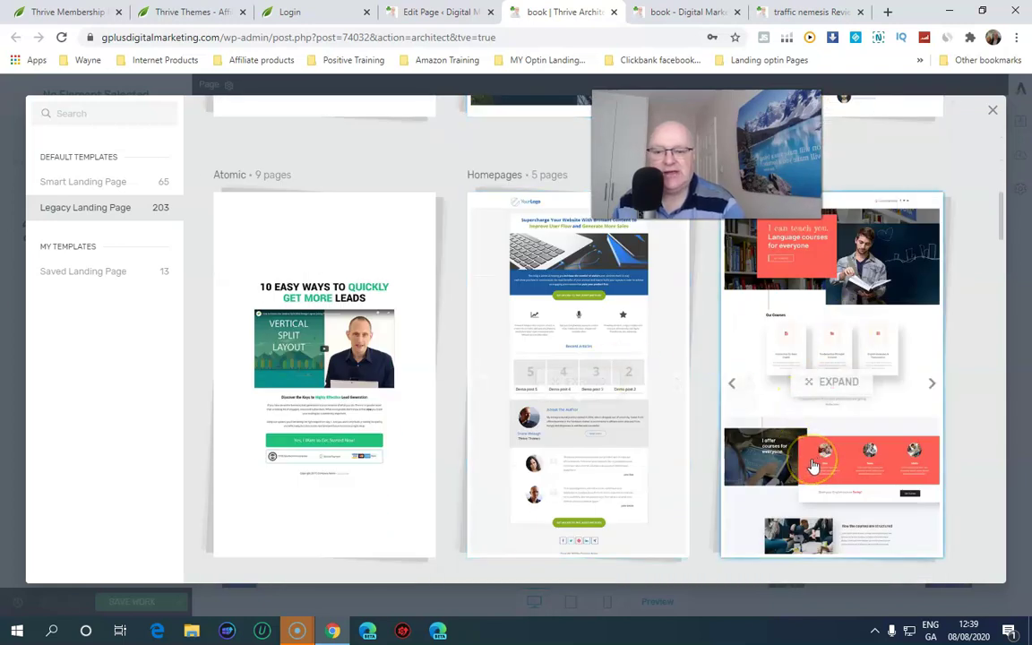
pyautogui.scroll(-3, 812, 466)
pyautogui.scroll(2, 810, 467)
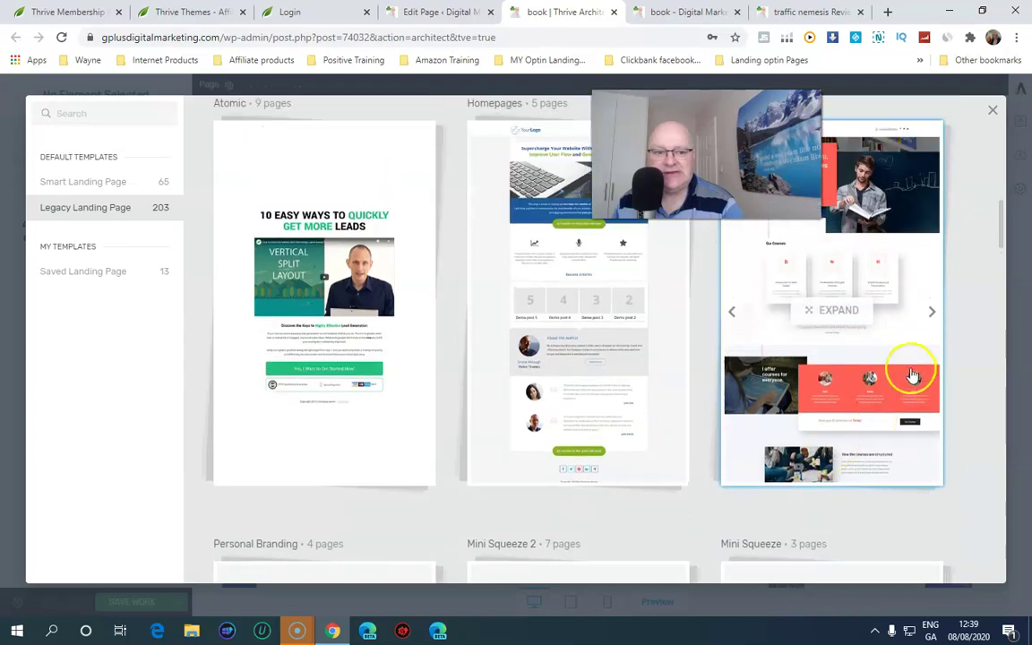
pyautogui.click(931, 315)
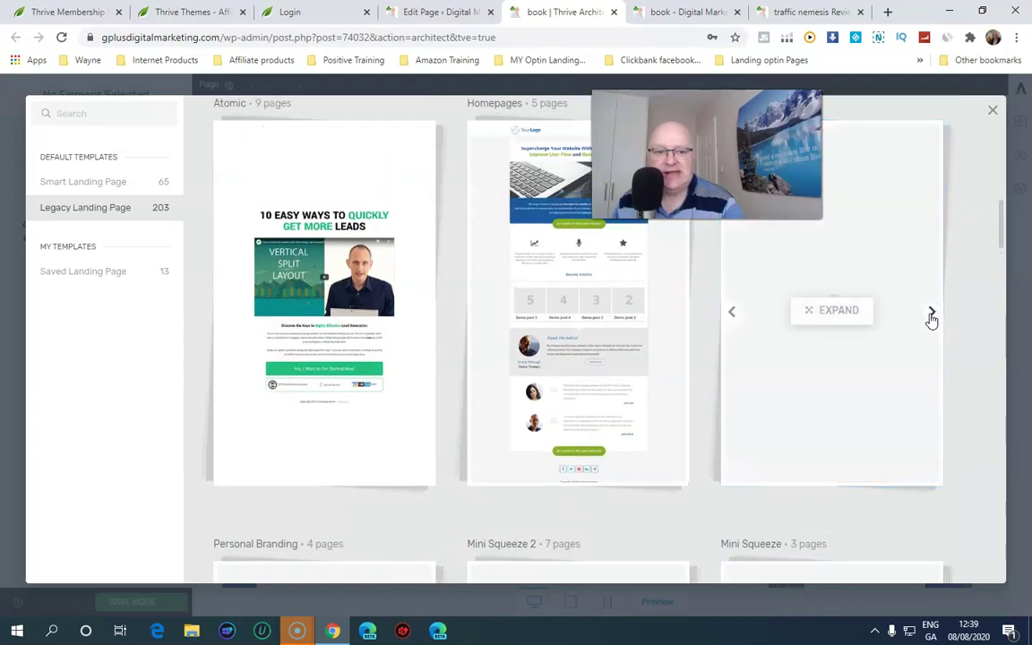
pyautogui.click(734, 317)
pyautogui.click(819, 312)
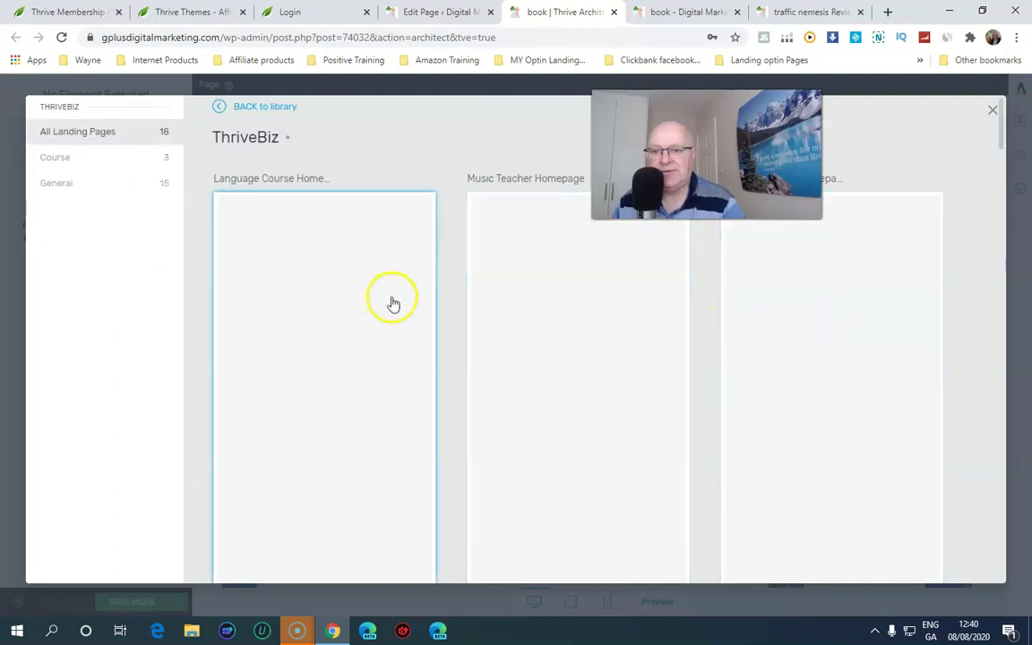
# Select the Language Course Home template and apply it to the page
pyautogui.scroll(-1, 788, 356)
pyautogui.scroll(-5, 614, 394)
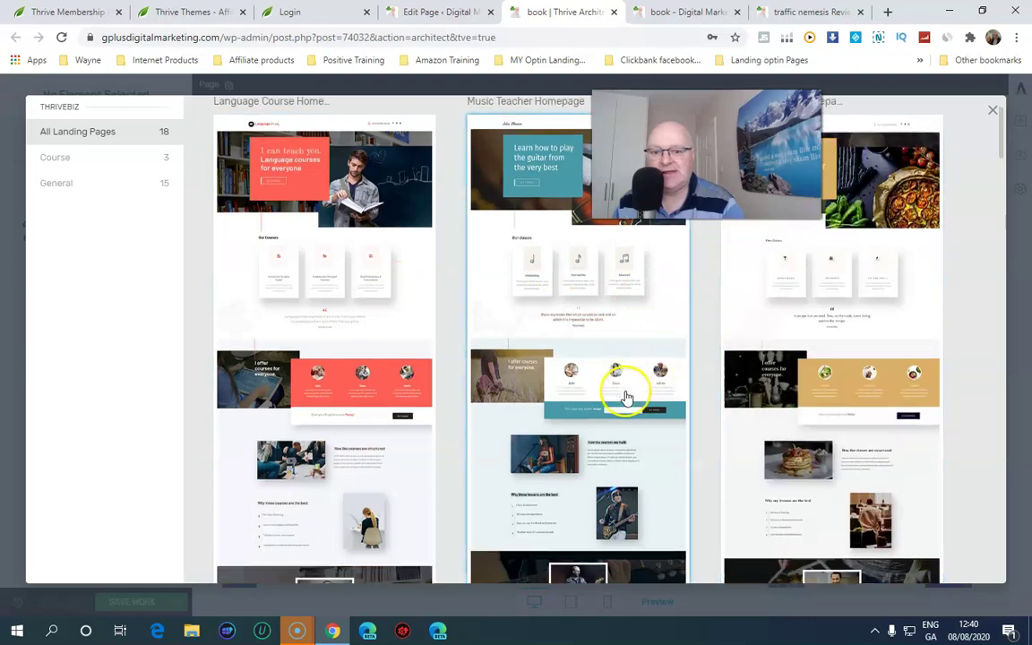
pyautogui.scroll(-4, 607, 399)
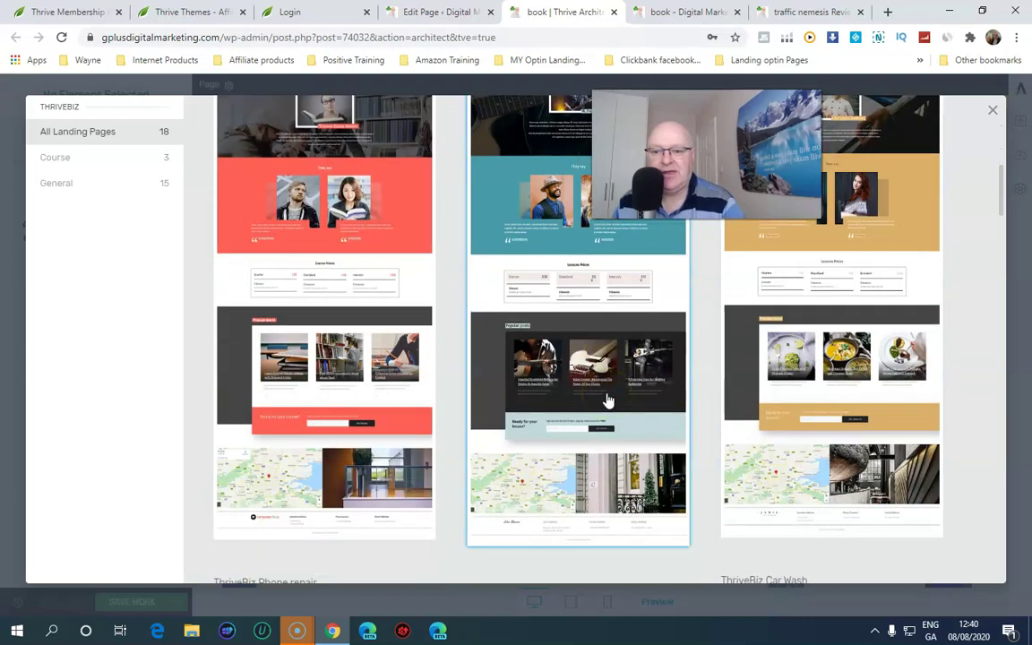
pyautogui.scroll(-2, 607, 401)
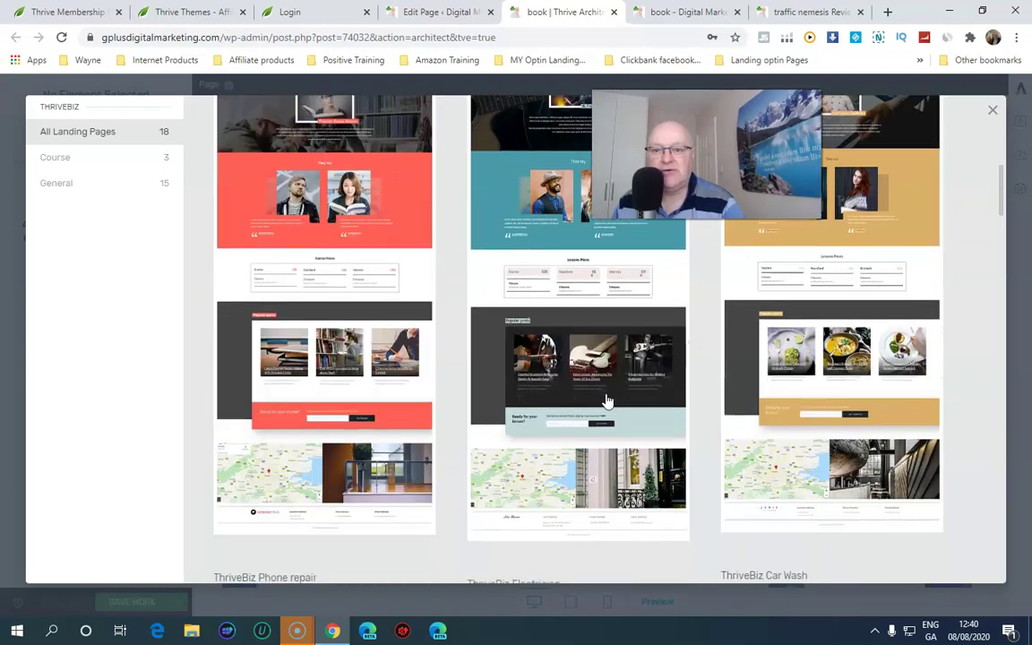
pyautogui.scroll(-3, 605, 401)
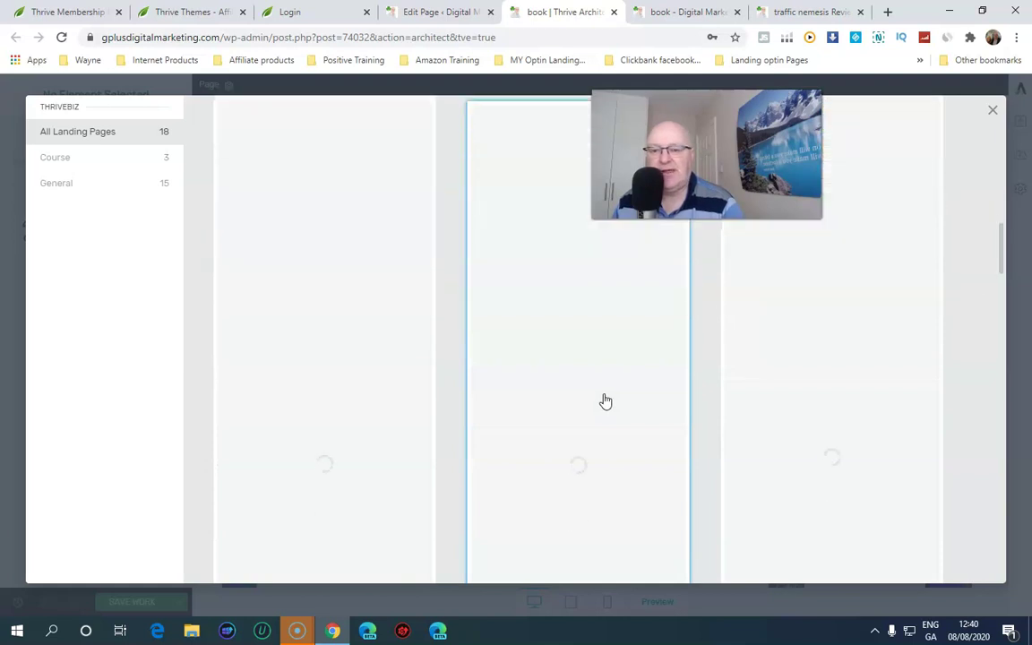
pyautogui.scroll(3, 605, 401)
pyautogui.scroll(-3, 605, 401)
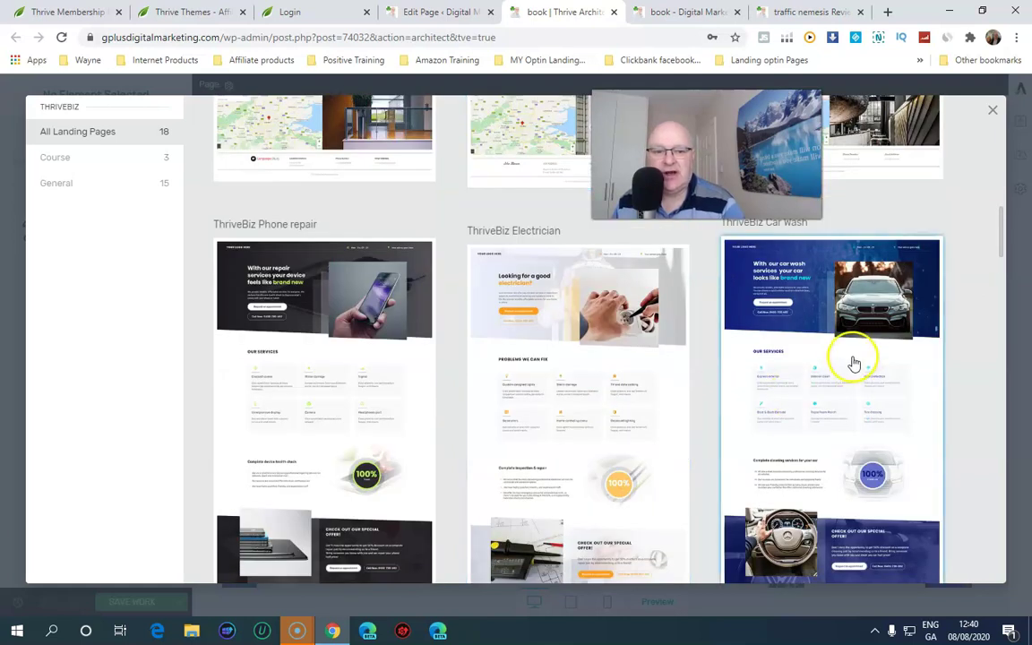
pyautogui.scroll(-2, 838, 361)
pyautogui.scroll(-5, 836, 363)
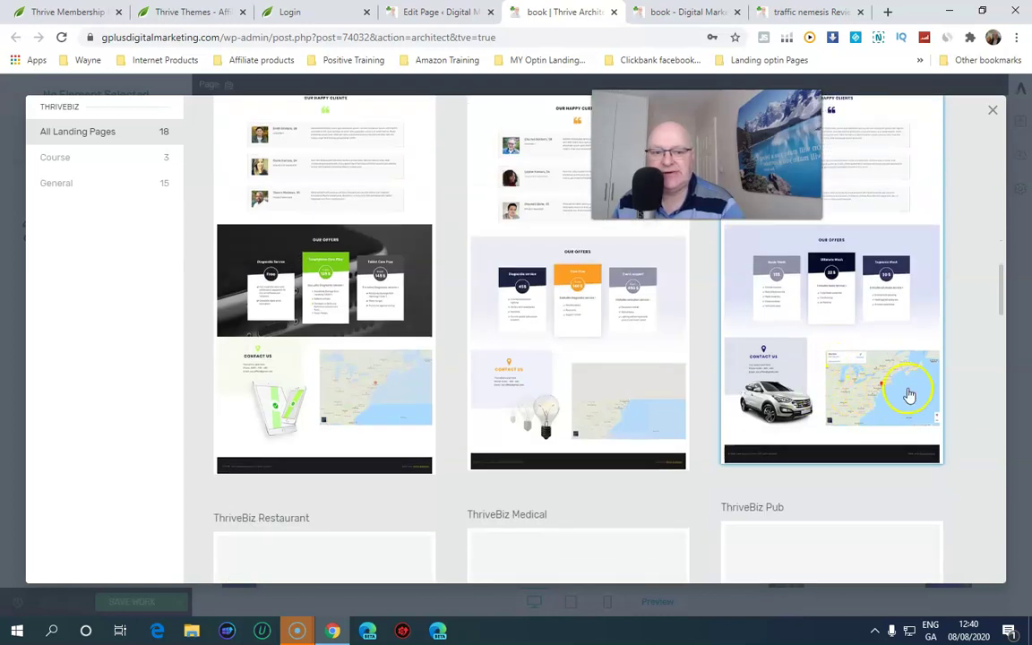
pyautogui.scroll(8, 909, 394)
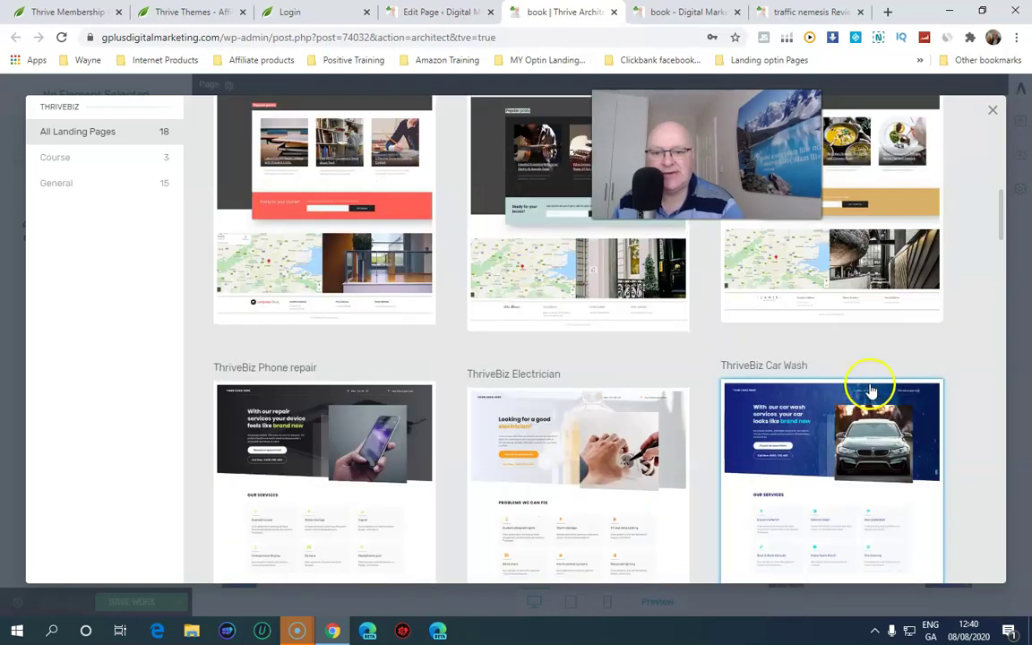
pyautogui.scroll(10, 788, 403)
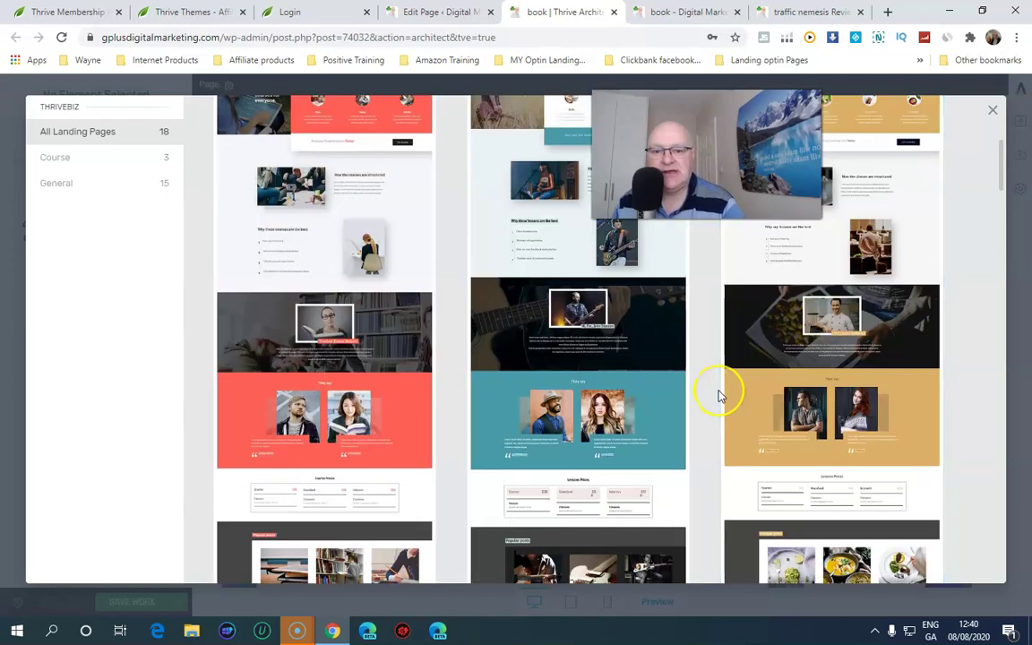
pyautogui.scroll(2, 720, 394)
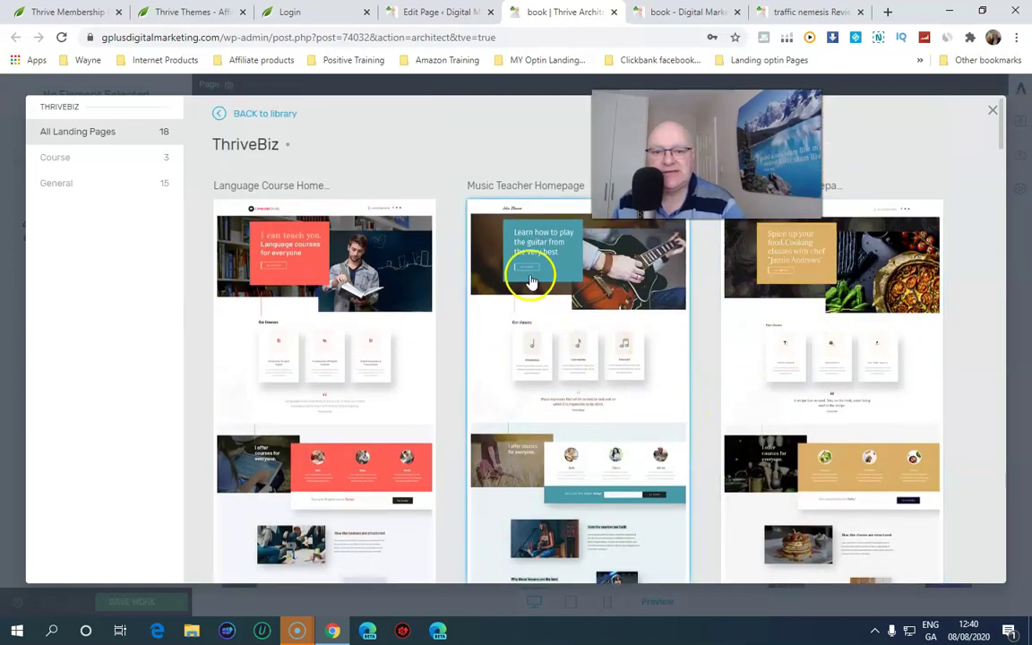
pyautogui.scroll(-2, 739, 385)
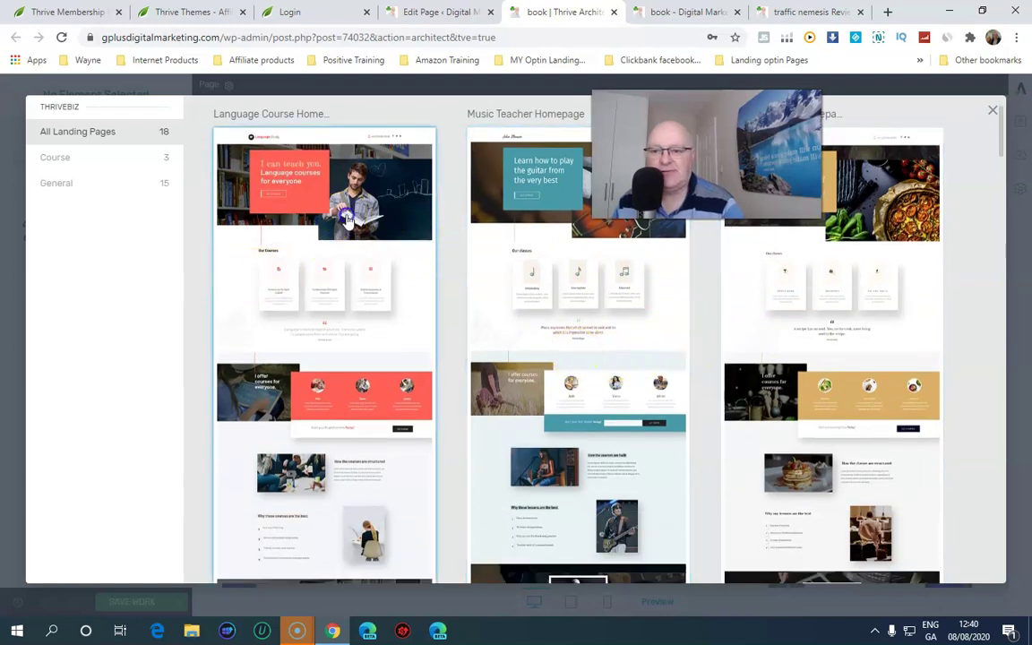
pyautogui.click(311, 199)
pyautogui.scroll(-2, 373, 269)
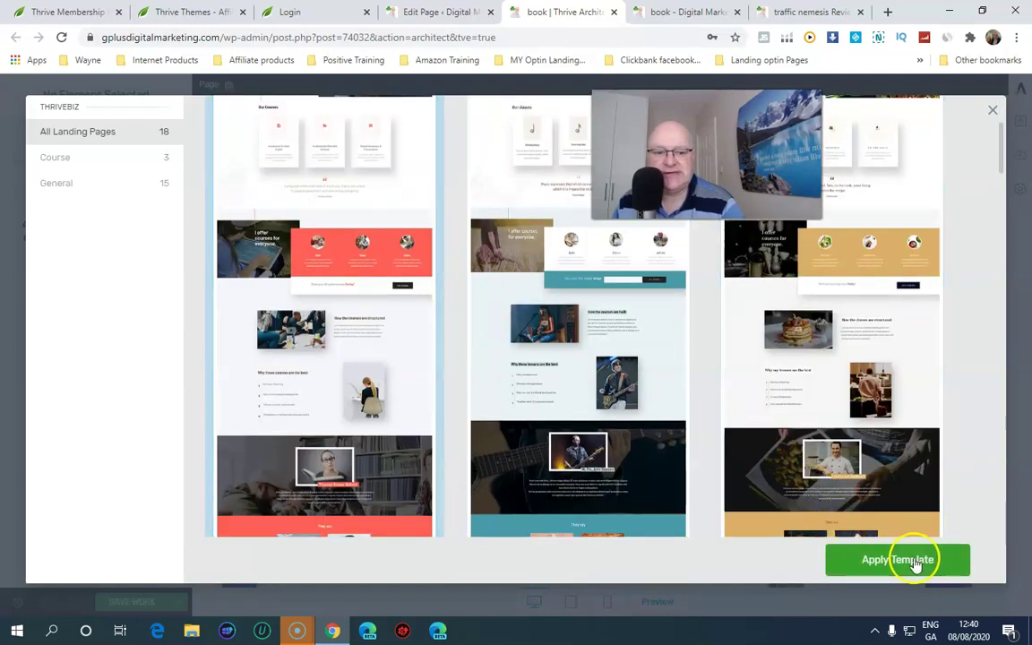
pyautogui.click(913, 561)
# Let the Language Course template load, scroll the canvas, and select the 'I can teach you.' heading
pyautogui.click(874, 555)
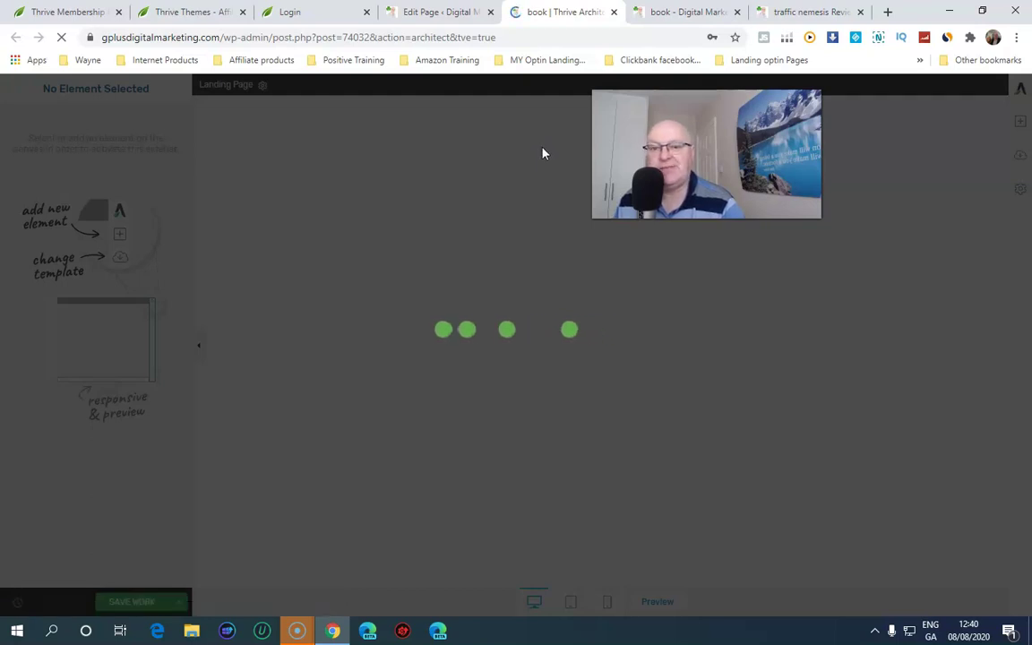
pyautogui.click(542, 153)
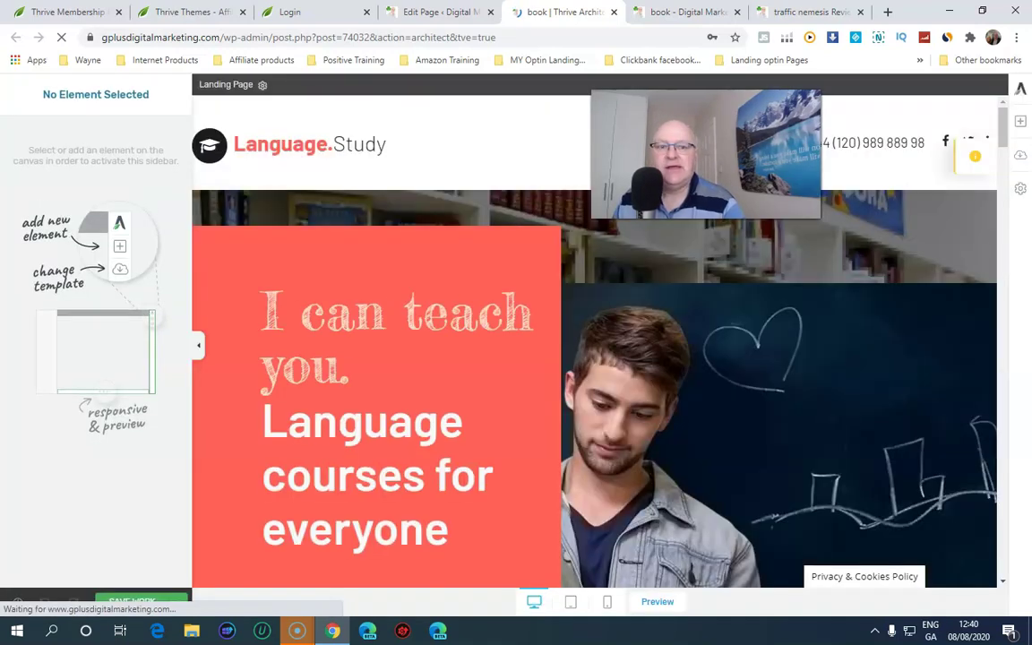
pyautogui.scroll(-1, 440, 215)
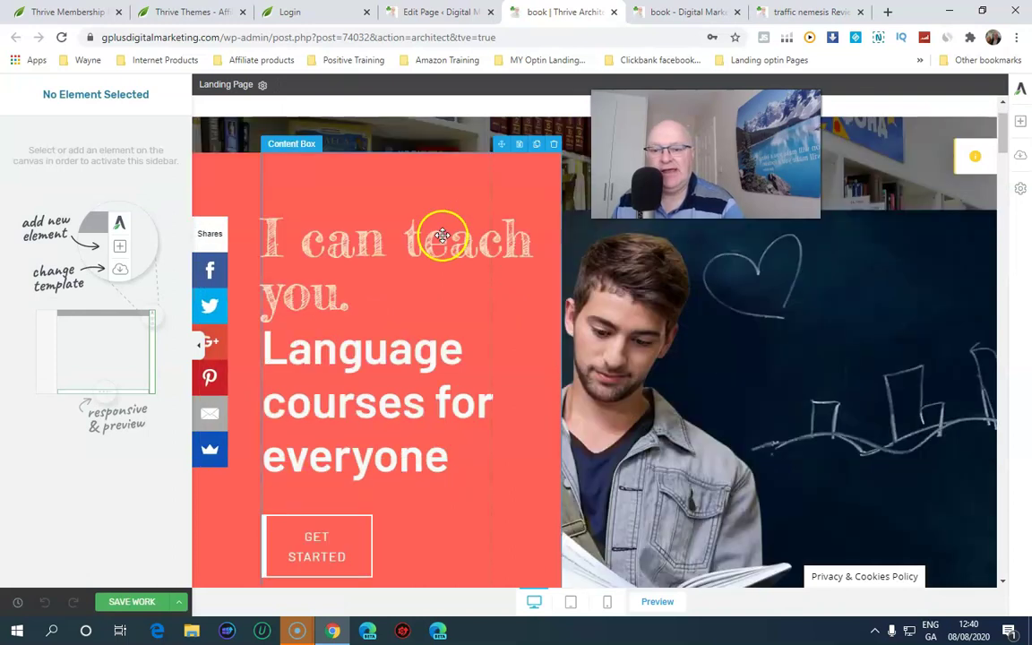
pyautogui.scroll(-3, 442, 235)
pyautogui.scroll(4, 334, 276)
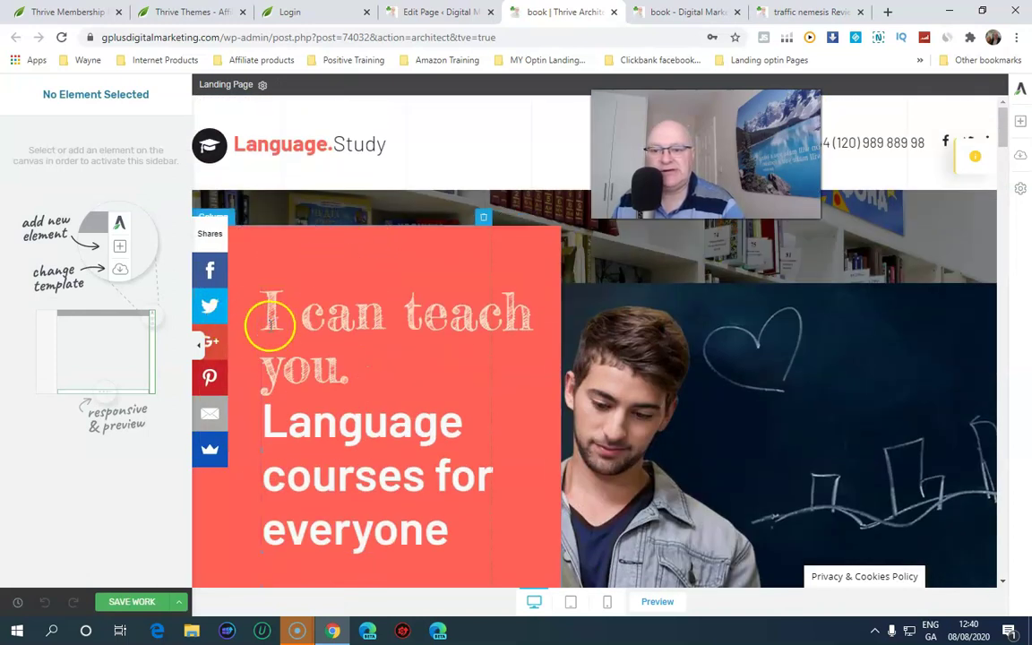
pyautogui.click(274, 323)
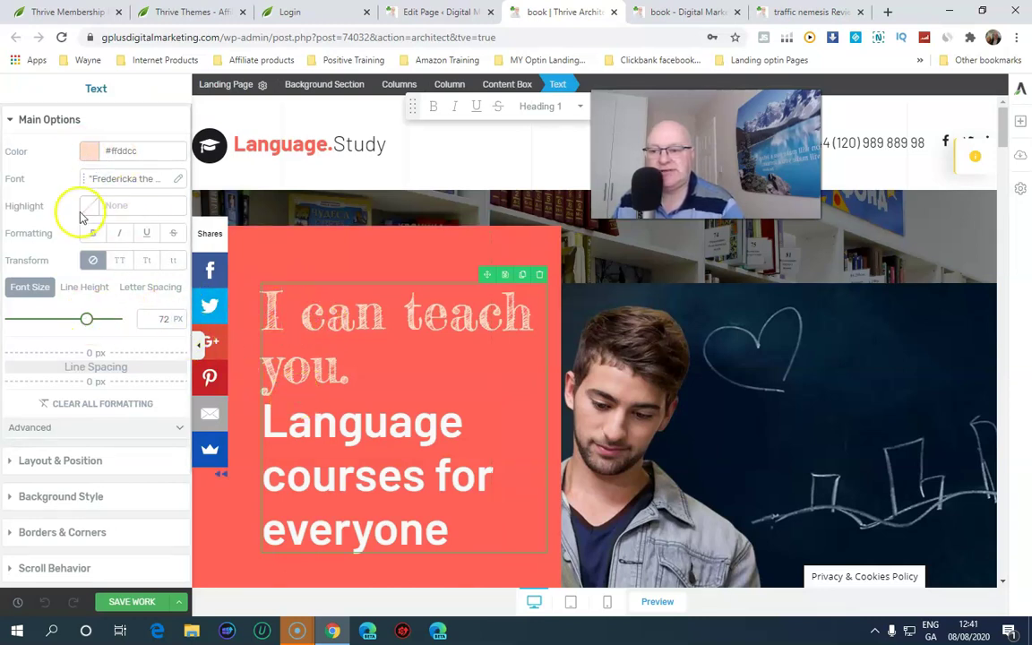
# Step through the hero heading's layout, background, scroll, animation and shadow panels to Responsive
pyautogui.click(46, 462)
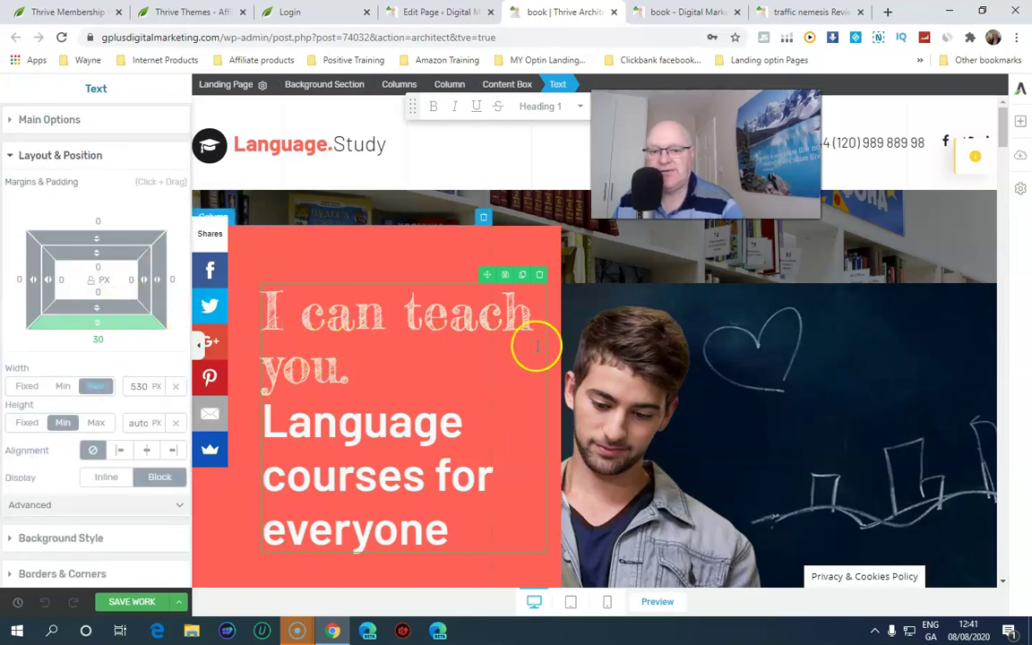
pyautogui.click(34, 130)
pyautogui.scroll(-3, 97, 340)
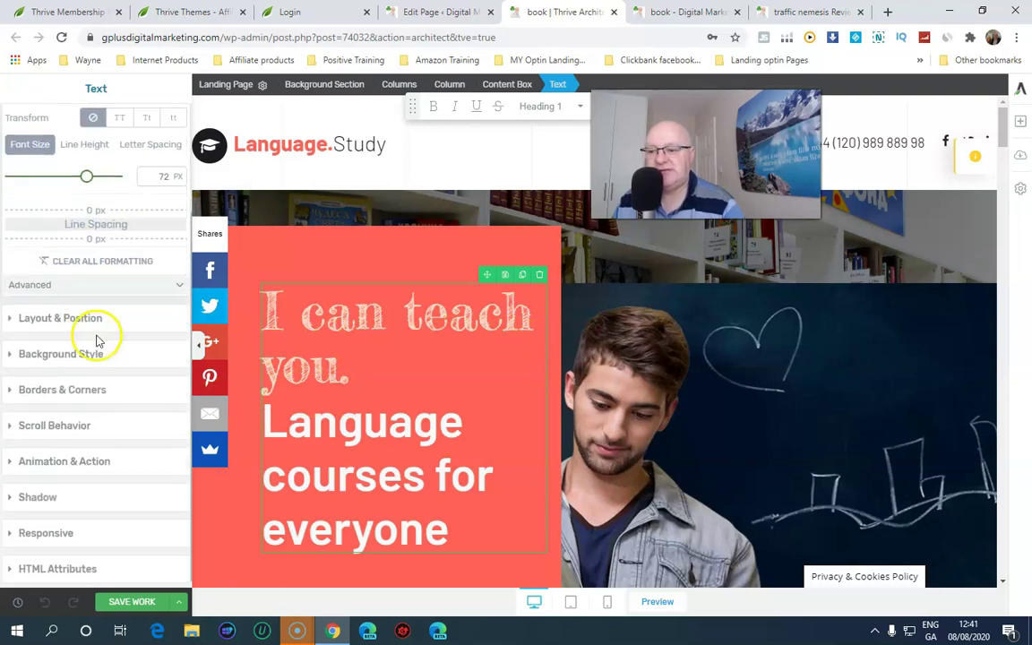
pyautogui.click(87, 355)
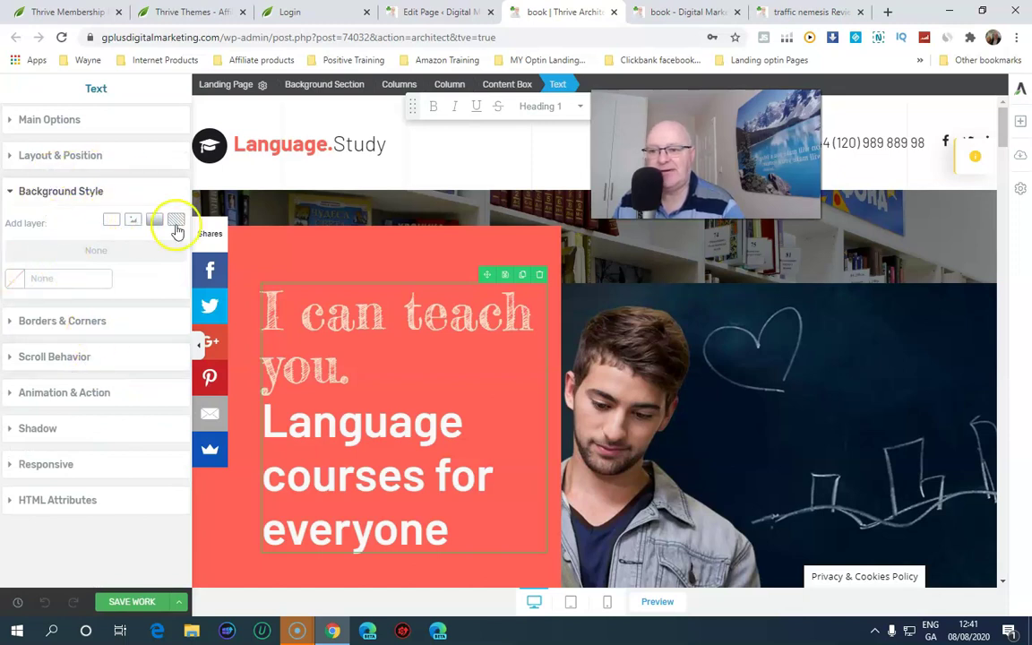
pyautogui.click(67, 351)
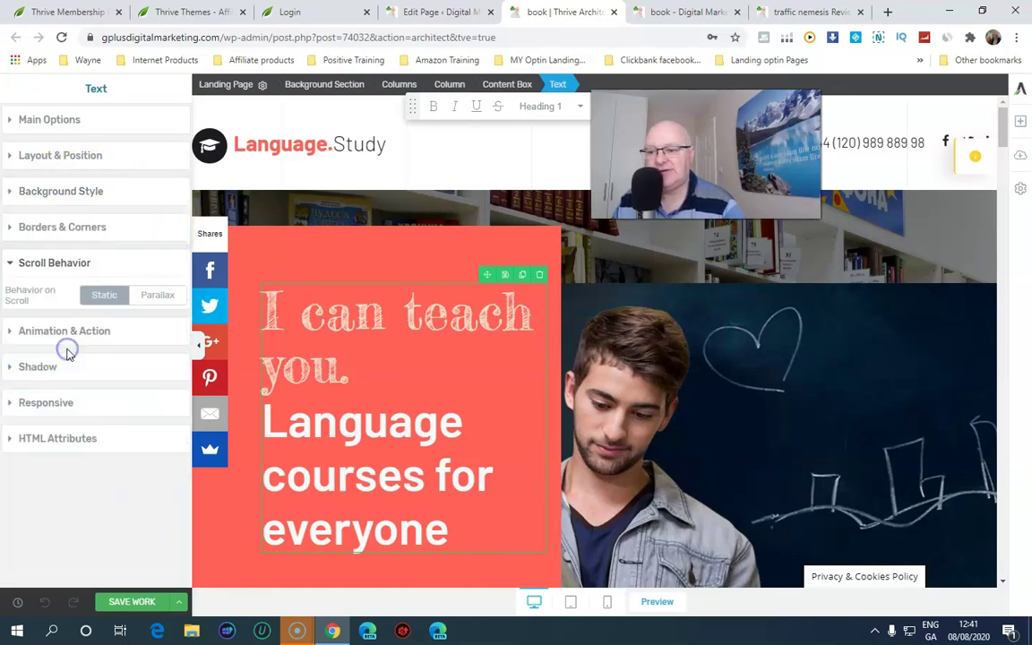
pyautogui.click(73, 331)
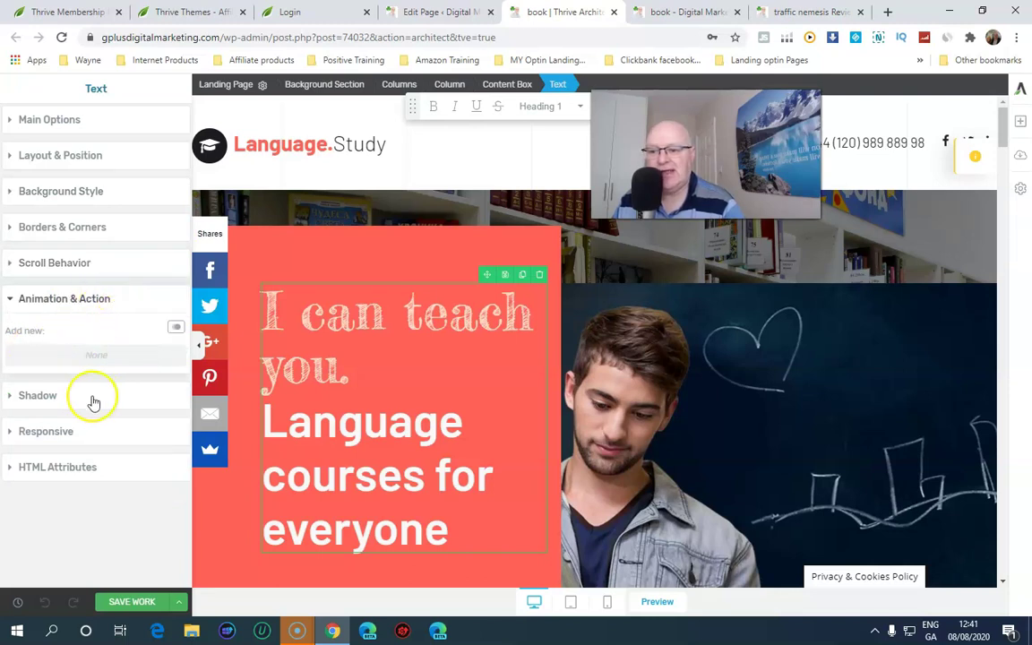
pyautogui.click(57, 400)
pyautogui.click(76, 424)
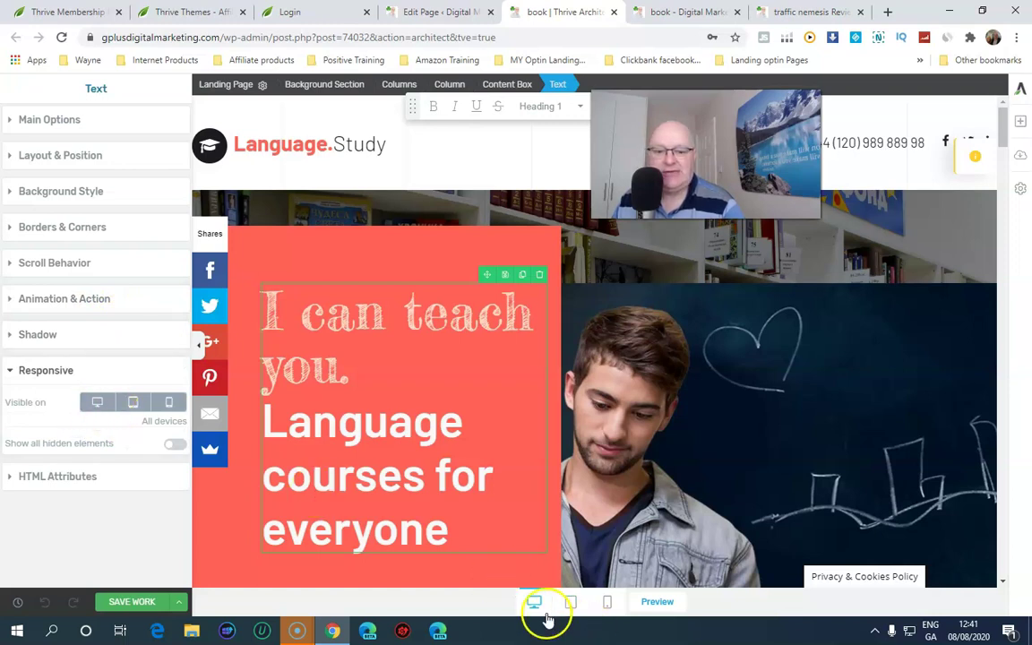
# In mobile view, set the Introduction To Basic English heading's font size to 32 px
pyautogui.click(606, 609)
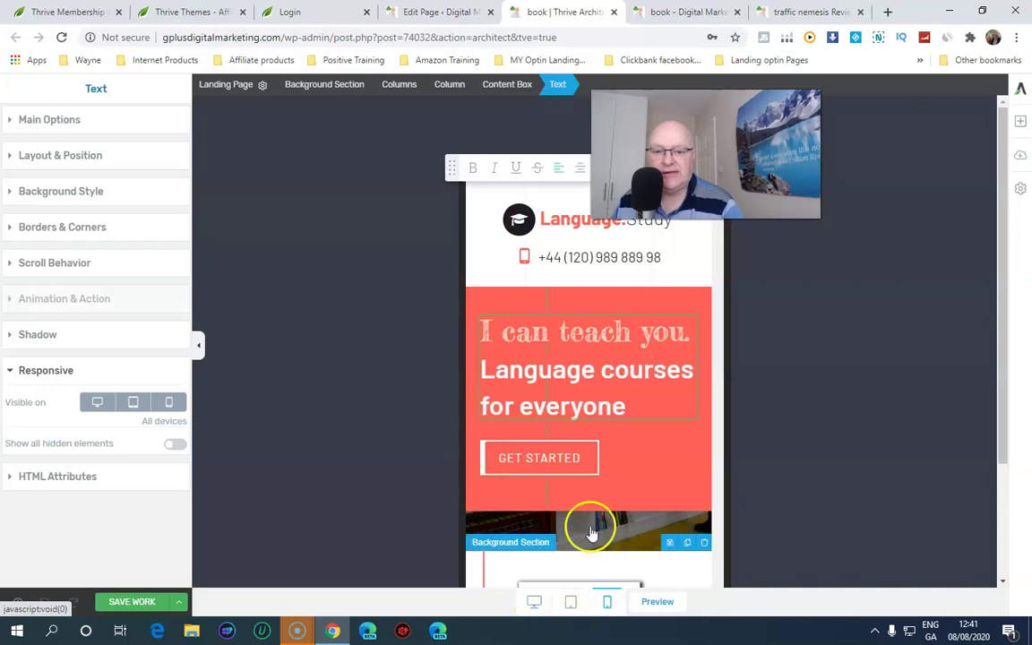
pyautogui.scroll(-2, 616, 479)
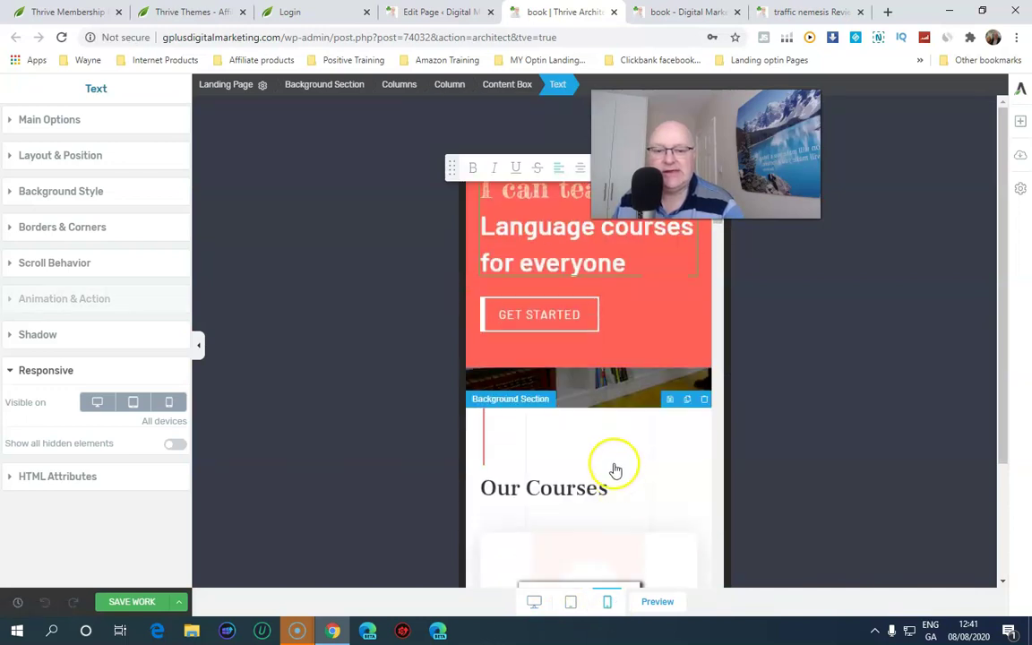
pyautogui.scroll(-3, 587, 379)
pyautogui.scroll(-5, 588, 380)
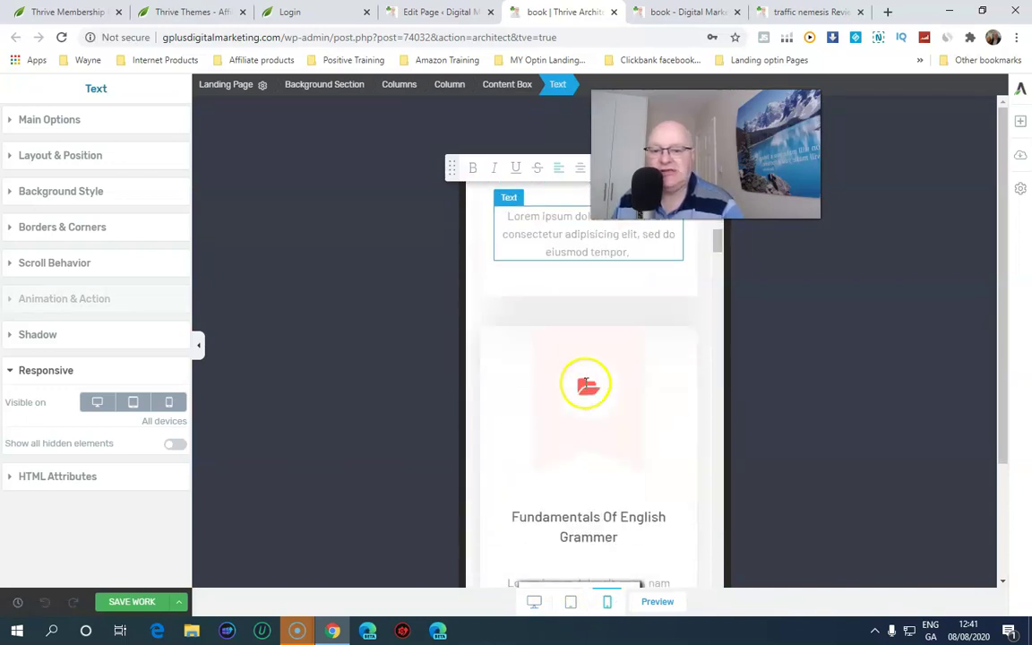
pyautogui.scroll(2, 562, 378)
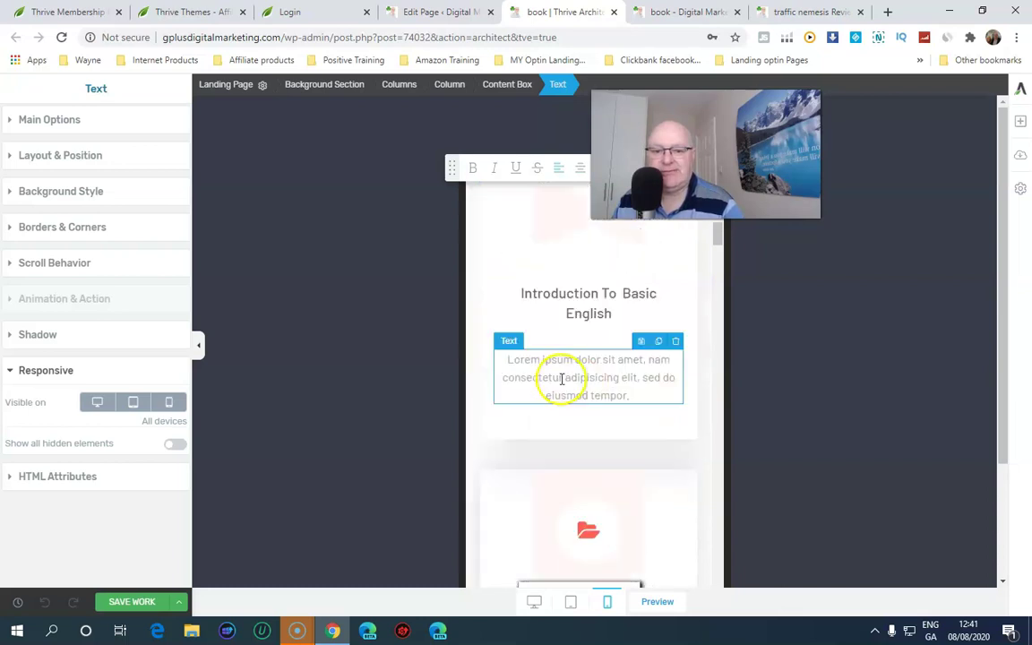
pyautogui.click(553, 308)
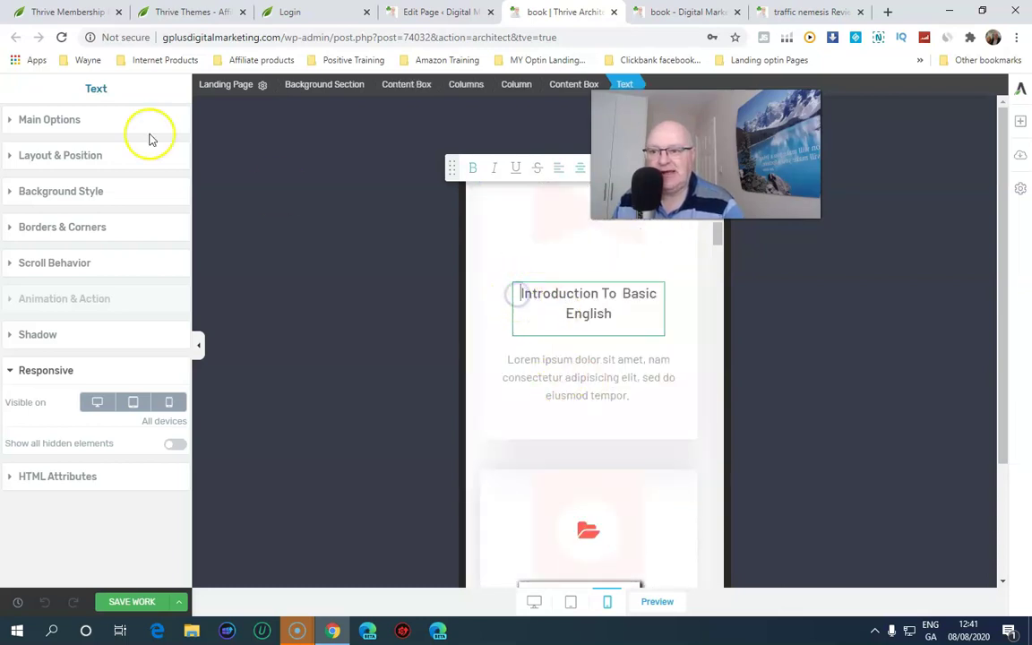
pyautogui.click(21, 119)
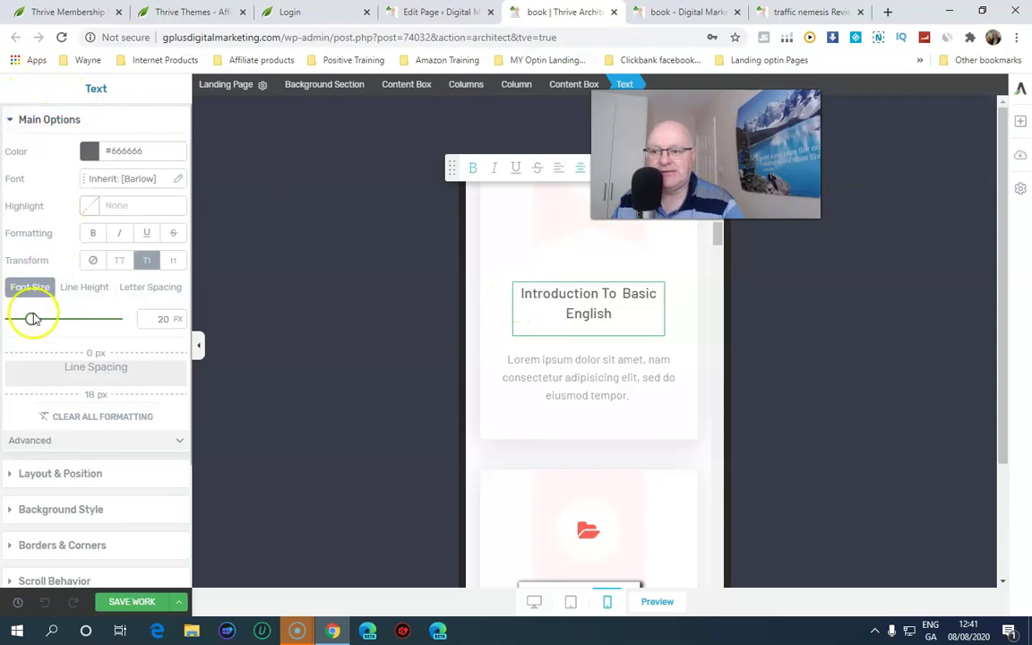
pyautogui.moveTo(32, 322); pyautogui.dragTo(44, 320)
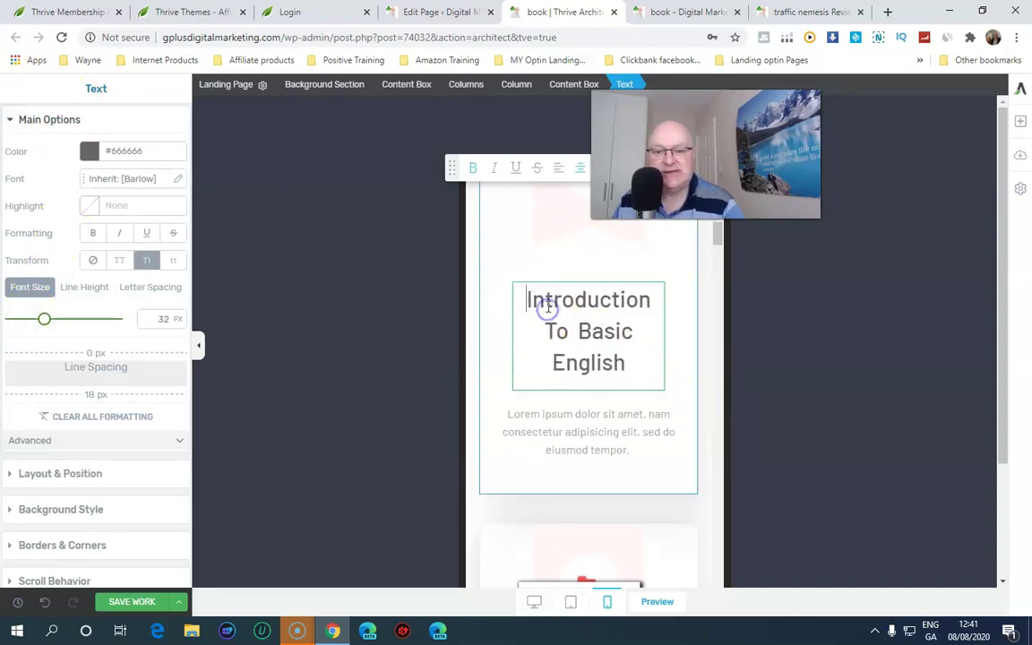
# Reword the heading to 'Test N To Basic English' and return to desktop view
pyautogui.click(600, 330)
pyautogui.press('Delete')
pyautogui.press('Delete')
pyautogui.press('Delete')
pyautogui.press('Delete')
pyautogui.press('Delete')
pyautogui.press('Delete')
pyautogui.press('Delete')
pyautogui.press('Delete')
pyautogui.press('Delete')
pyautogui.press('Delete')
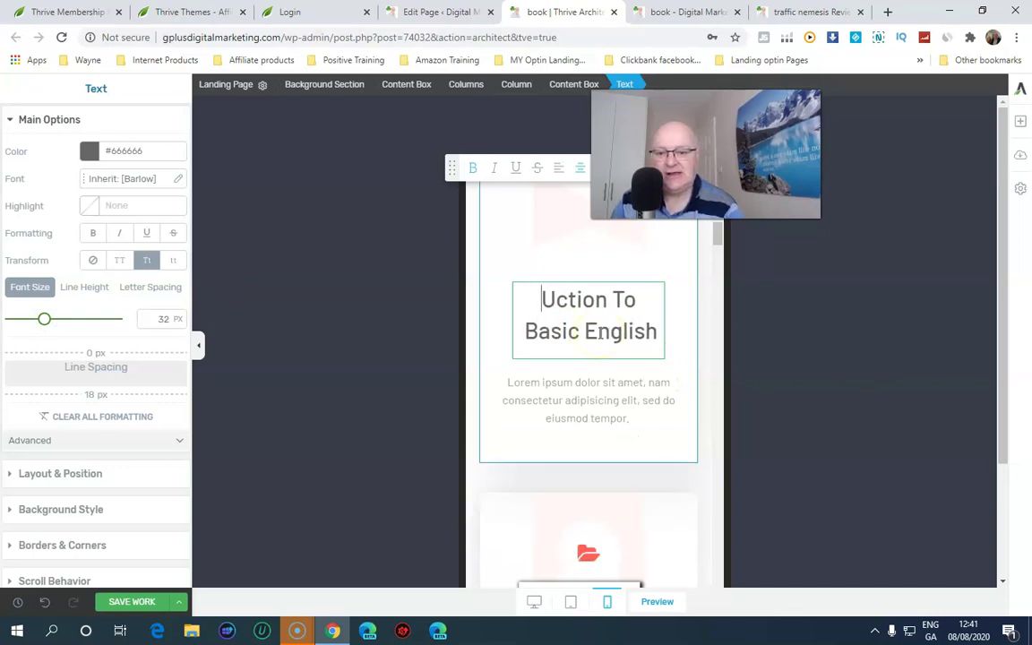
pyautogui.write('Test N')
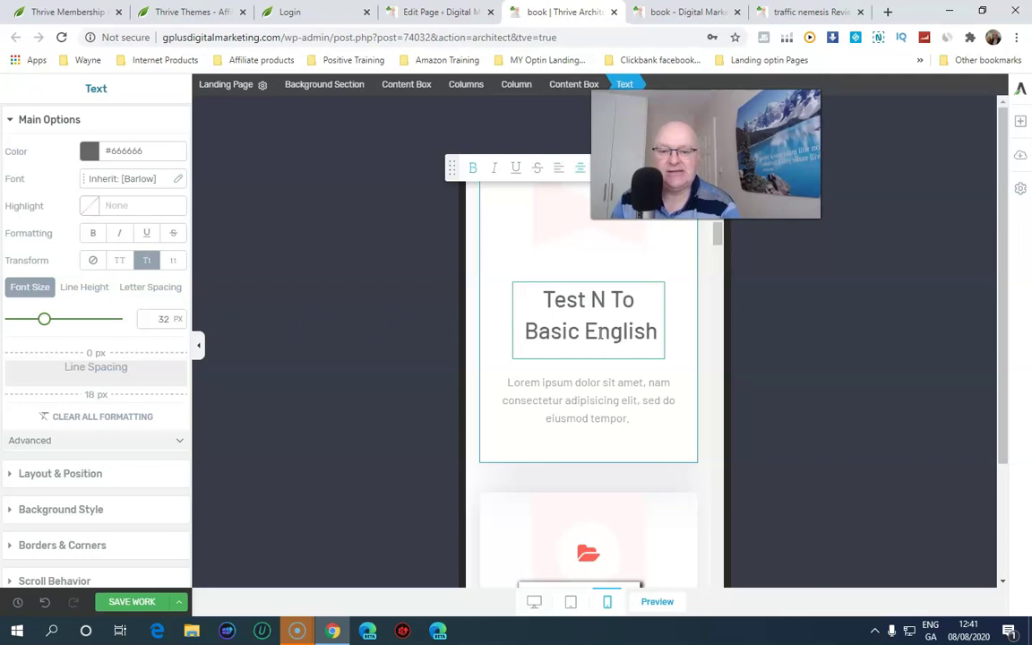
pyautogui.press('Return')
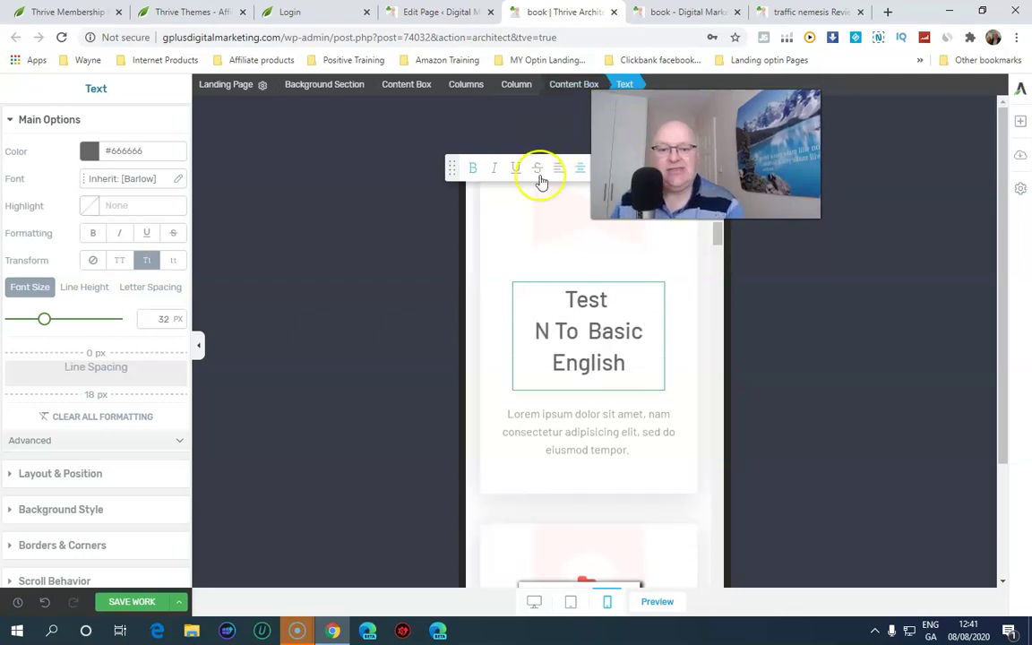
pyautogui.scroll(-3, 610, 410)
pyautogui.scroll(-8, 618, 528)
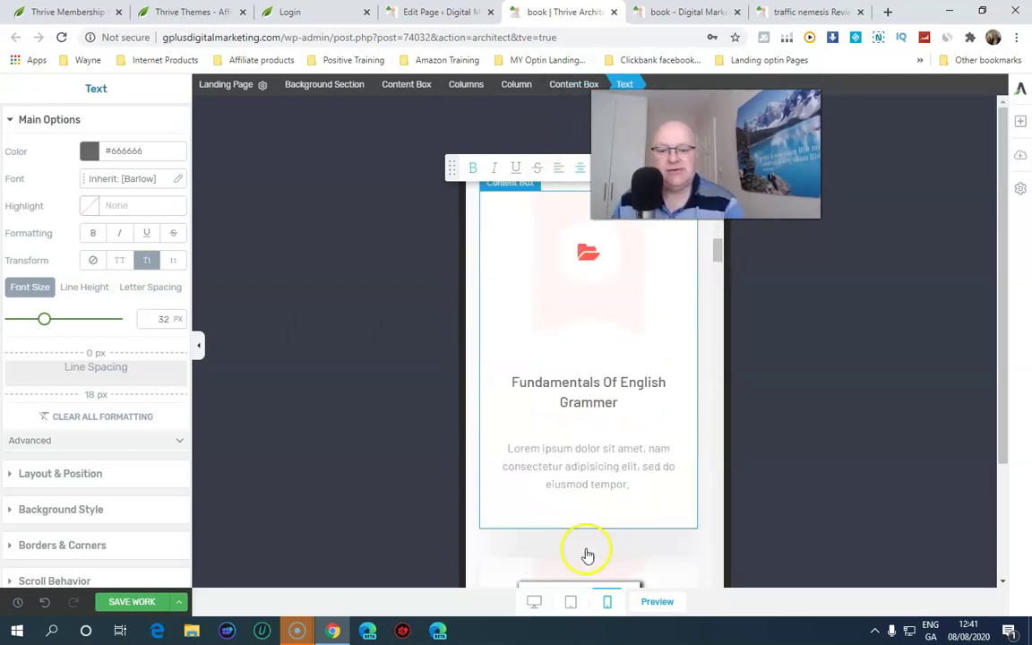
pyautogui.click(534, 607)
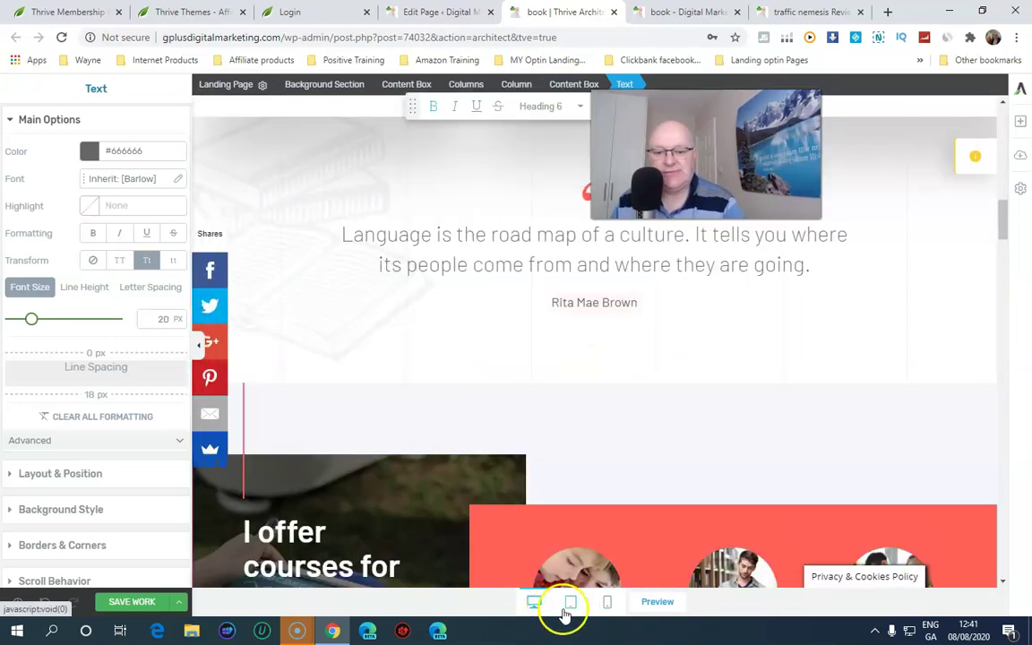
# In tablet view, add a Text element reading 'Enter your text here...' just above Our Courses
pyautogui.click(573, 606)
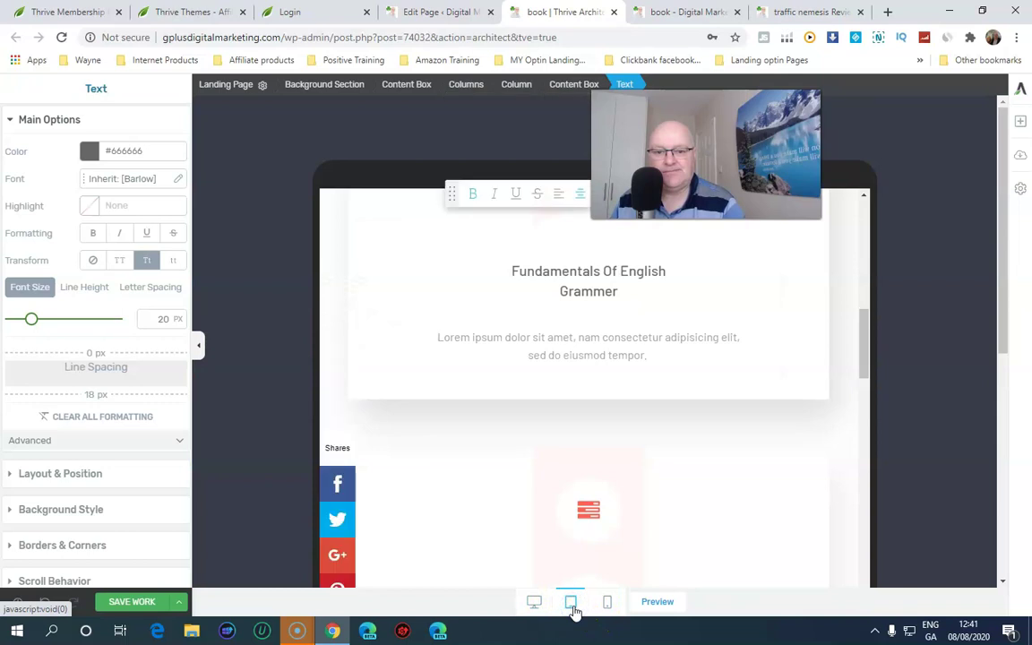
pyautogui.scroll(6, 574, 430)
pyautogui.scroll(2, 574, 436)
pyautogui.scroll(-8, 574, 434)
pyautogui.scroll(3, 575, 430)
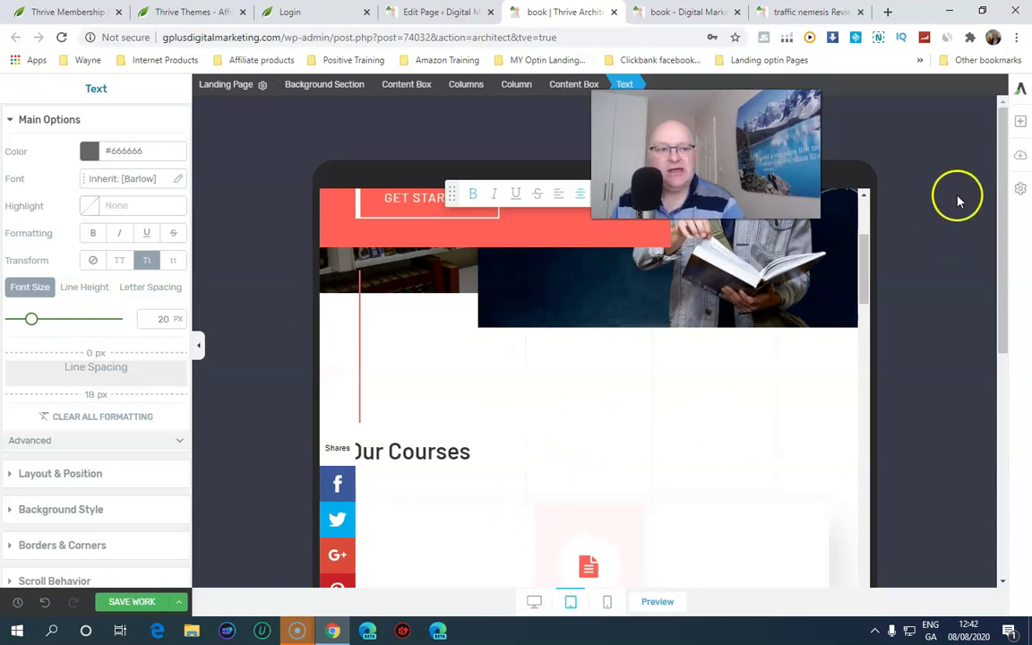
pyautogui.click(1019, 120)
pyautogui.moveTo(893, 215); pyautogui.dragTo(555, 431)
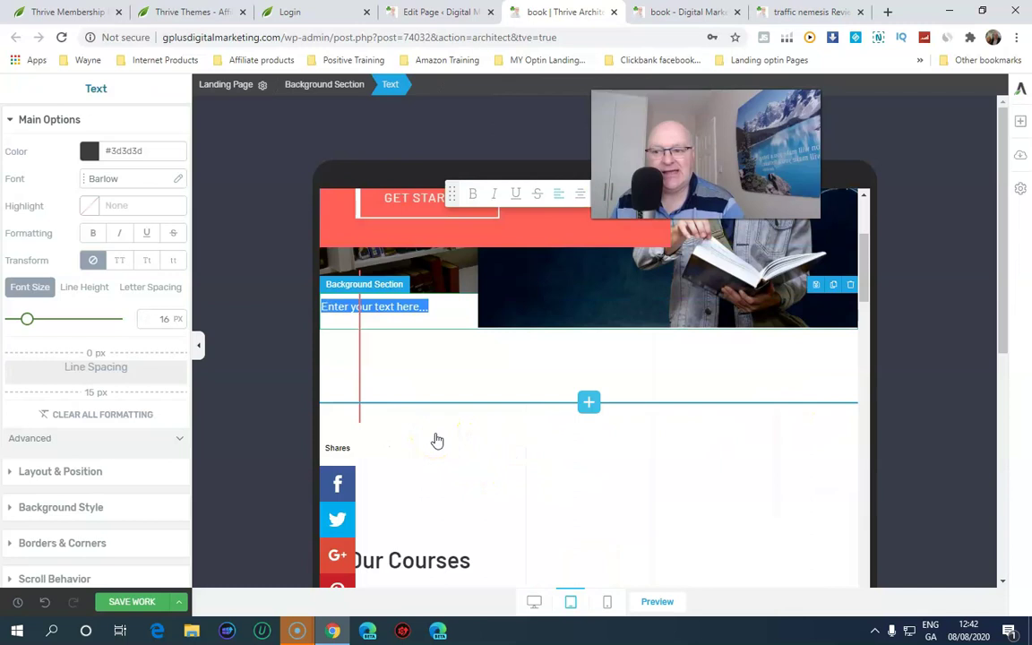
pyautogui.click(436, 440)
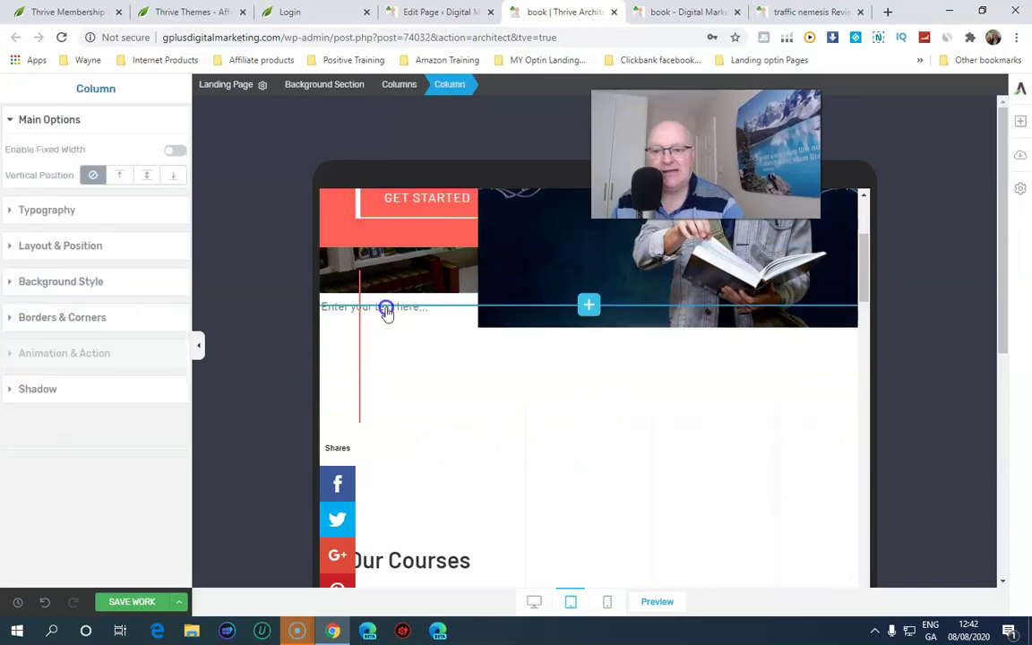
pyautogui.click(590, 304)
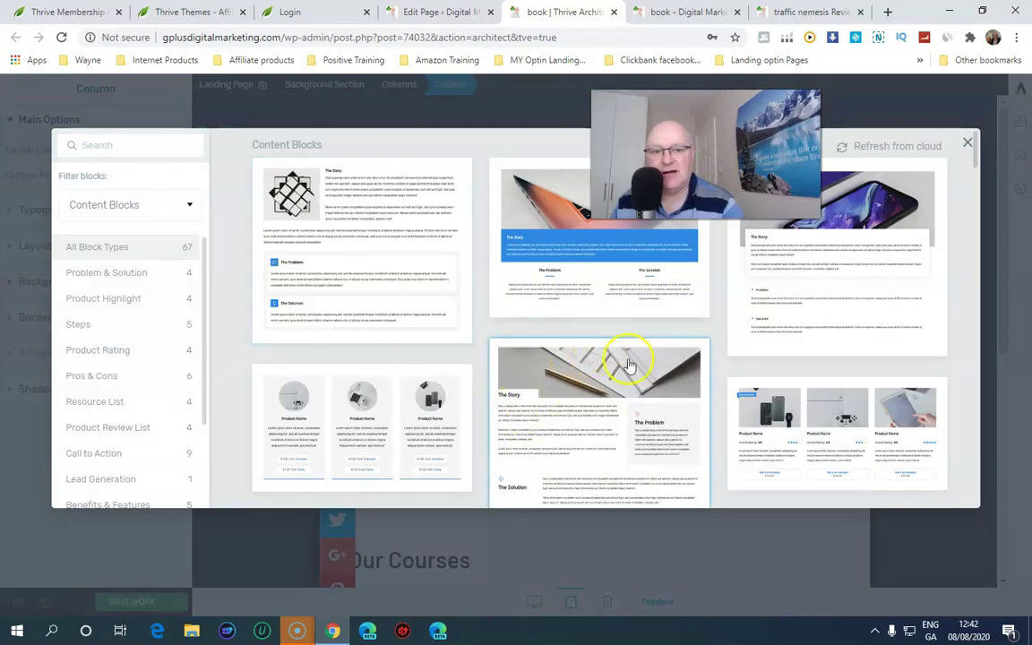
# Filter Content Blocks to Problem & Solution and insert that block below the hero
pyautogui.scroll(-2, 652, 398)
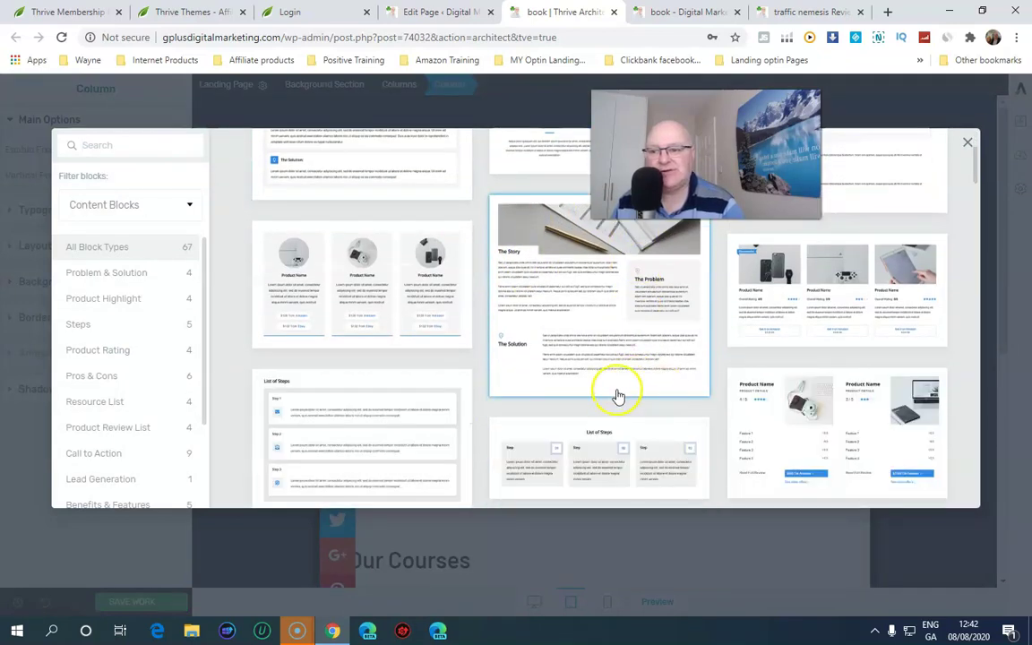
pyautogui.click(103, 281)
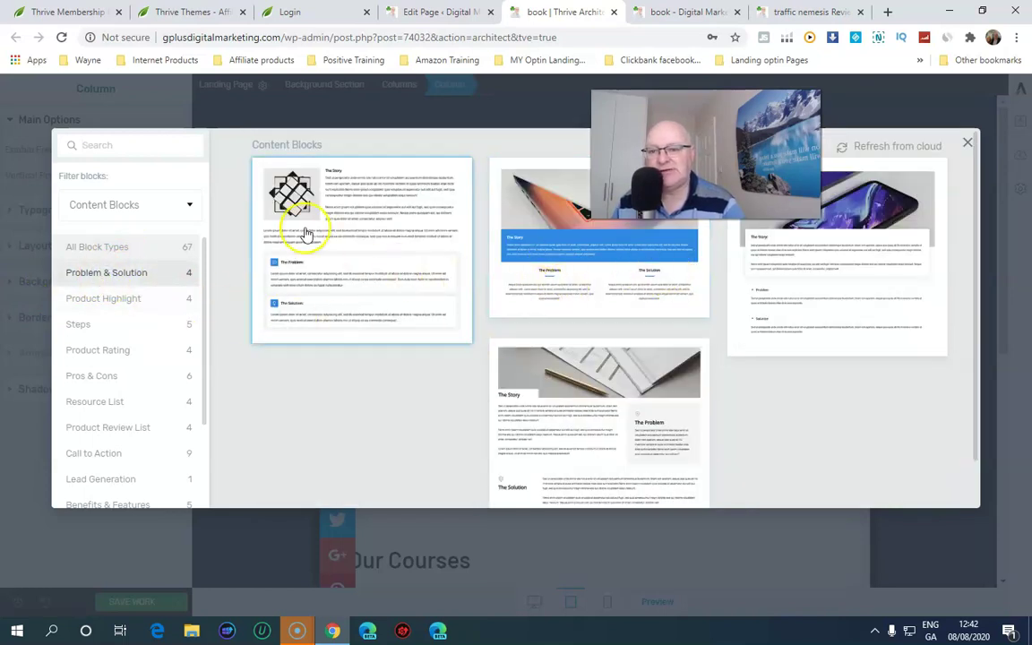
pyautogui.click(590, 296)
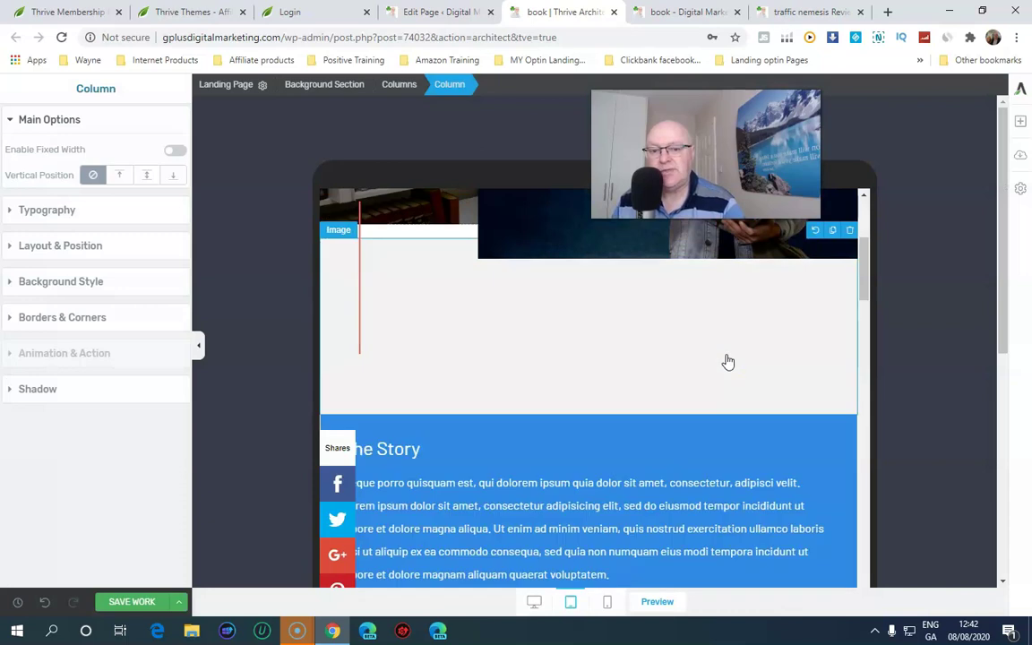
pyautogui.click(620, 362)
# Enlarge the font size of The Problem paragraph, then select The Solution paragraph
pyautogui.scroll(-3, 610, 362)
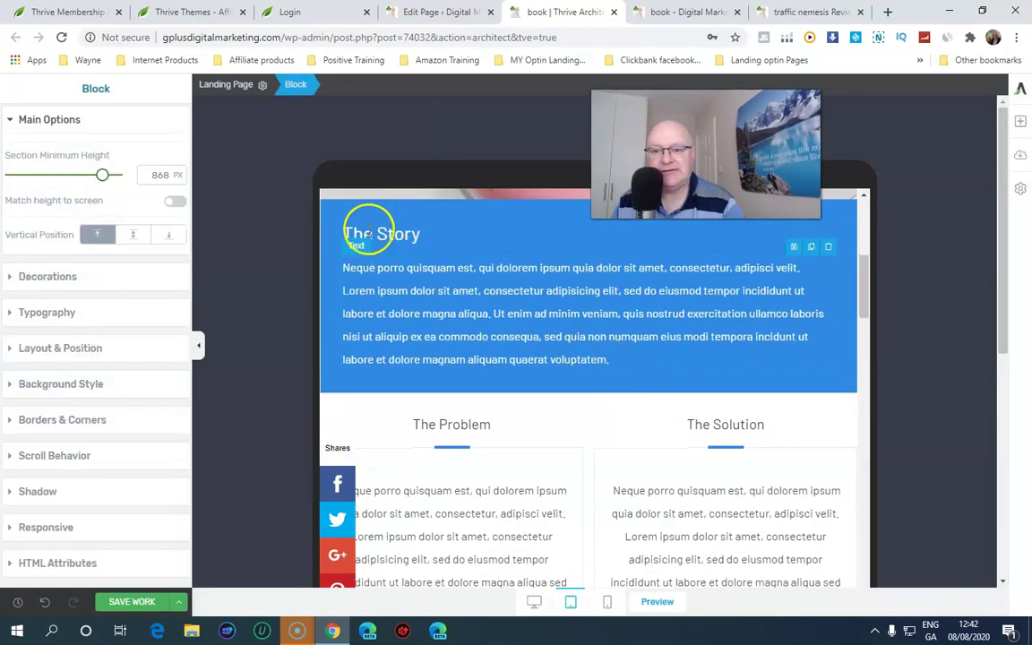
pyautogui.scroll(-2, 439, 331)
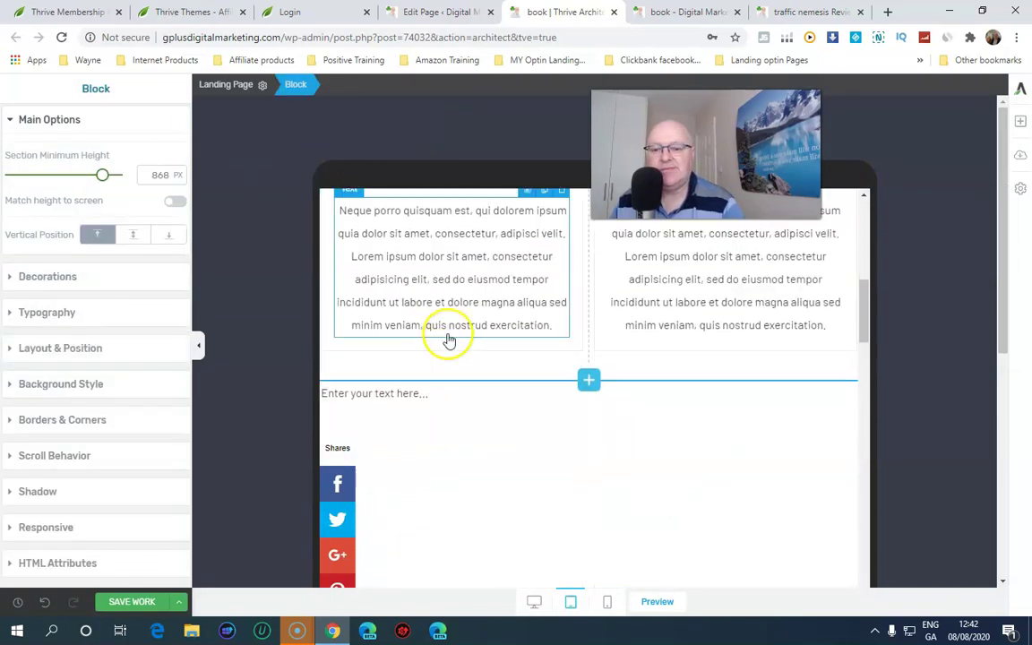
pyautogui.moveTo(339, 352); pyautogui.dragTo(503, 448)
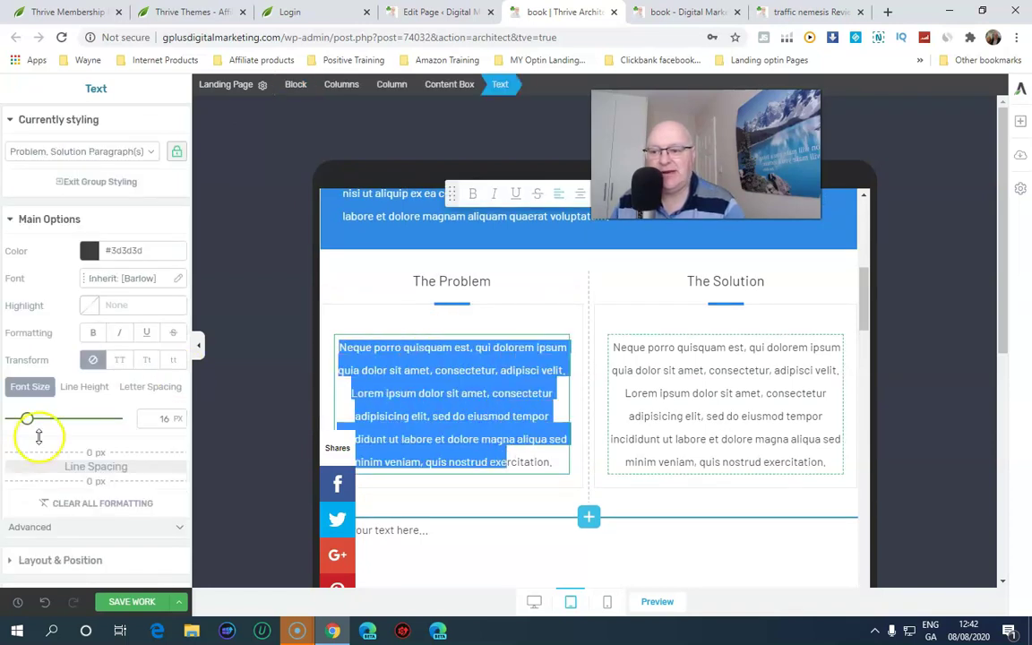
pyautogui.moveTo(28, 420)
pyautogui.mouseDown()
pyautogui.moveTo(43, 420)
pyautogui.moveTo(31, 421)
pyautogui.mouseUp()
pyautogui.click(669, 407)
pyautogui.click(630, 354)
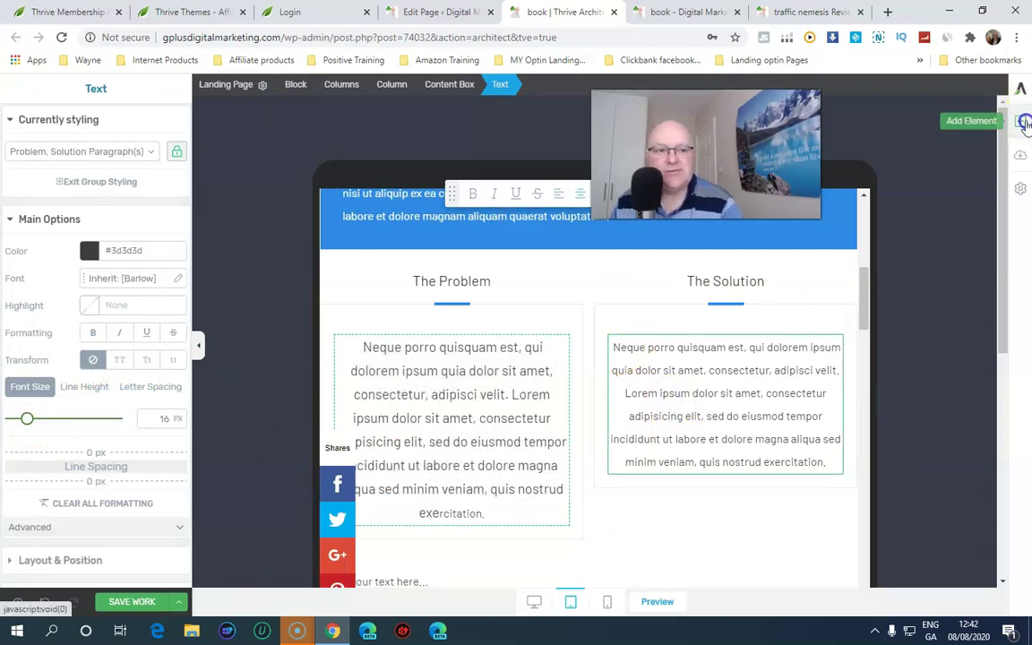
# Drag a Video element from the element panel to just below The Solution text box
pyautogui.click(1023, 121)
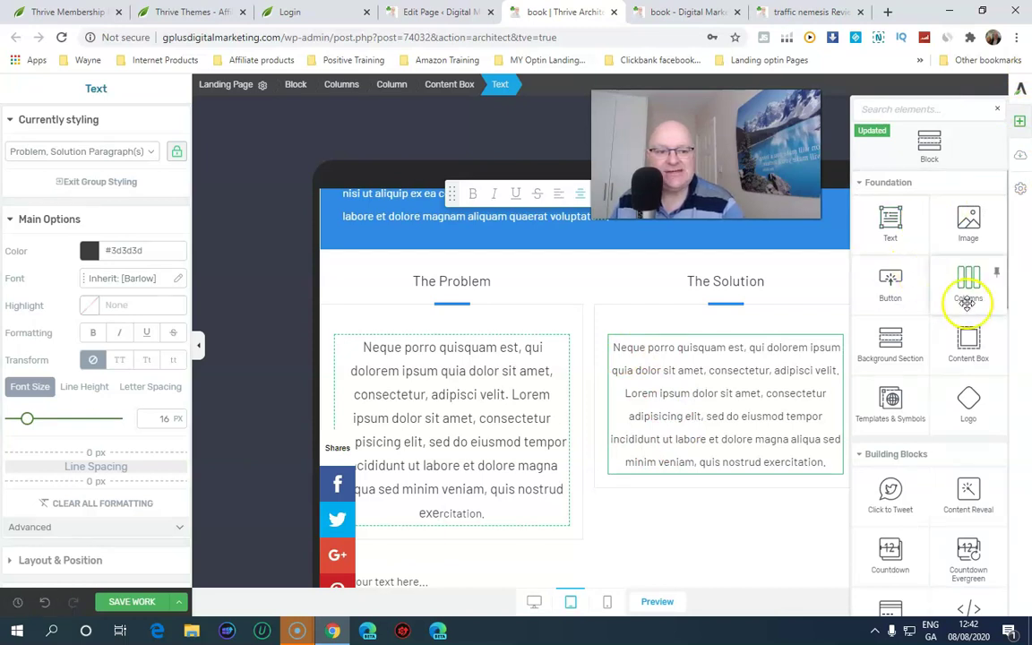
pyautogui.scroll(-3, 965, 304)
pyautogui.scroll(-2, 962, 359)
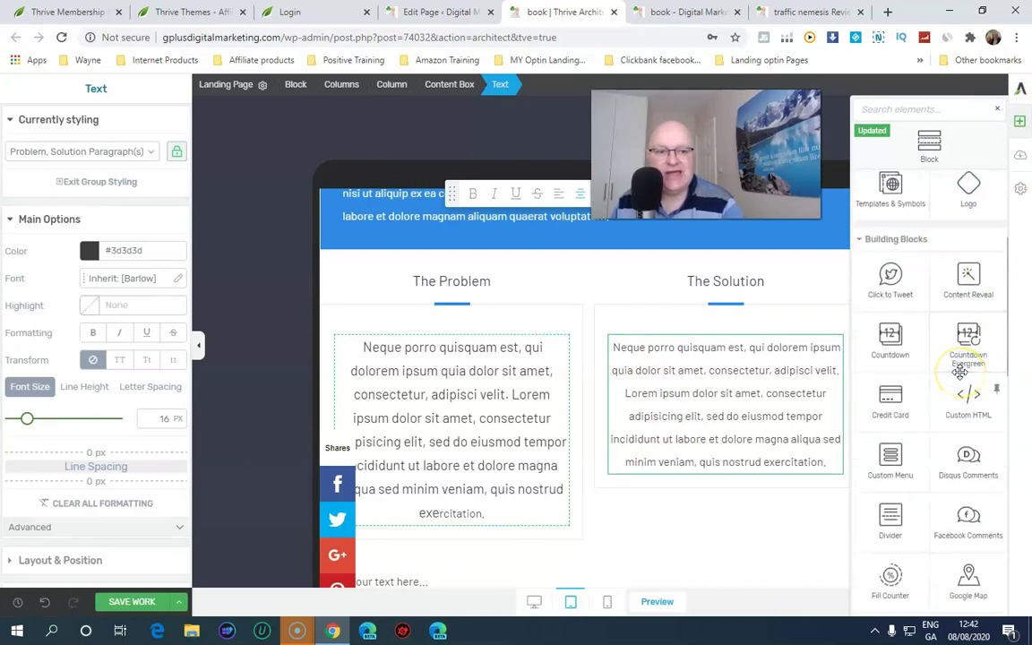
pyautogui.moveTo(926, 436); pyautogui.dragTo(928, 436)
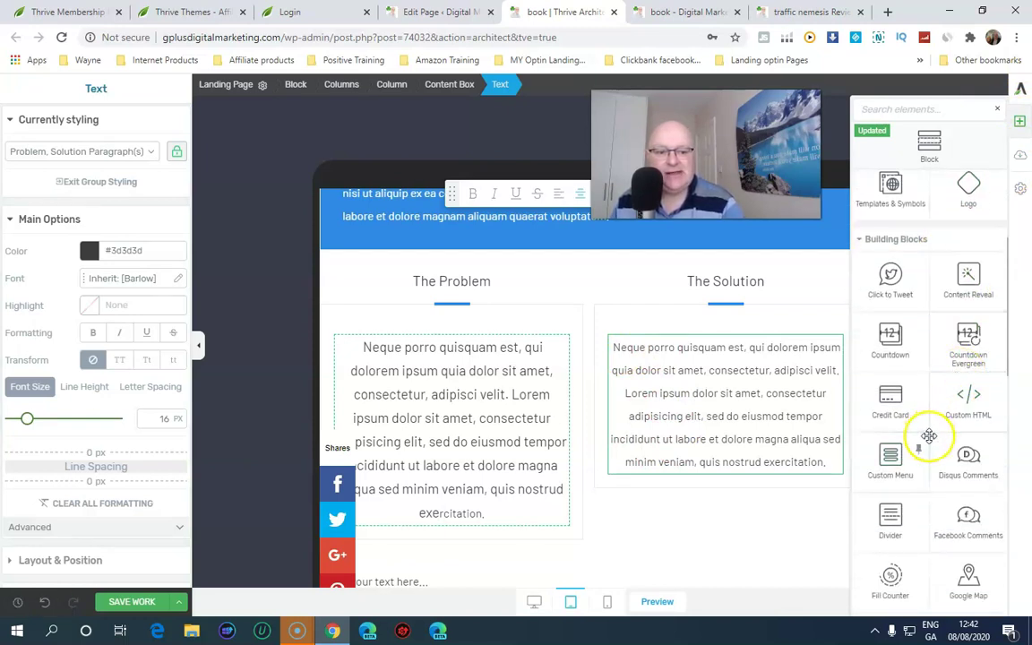
pyautogui.scroll(5, 930, 436)
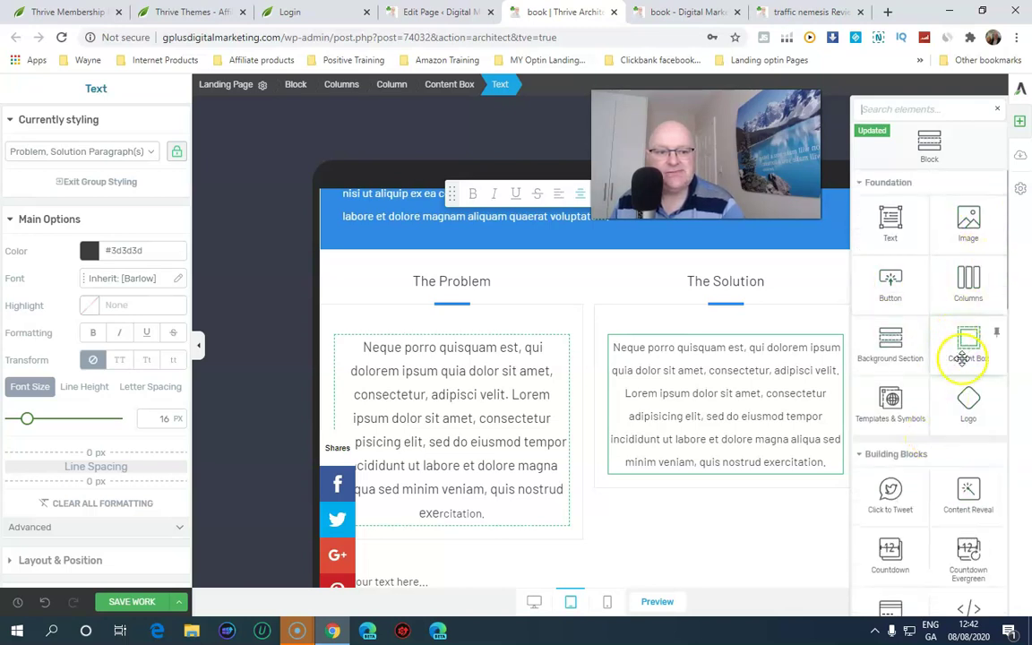
pyautogui.scroll(-6, 961, 358)
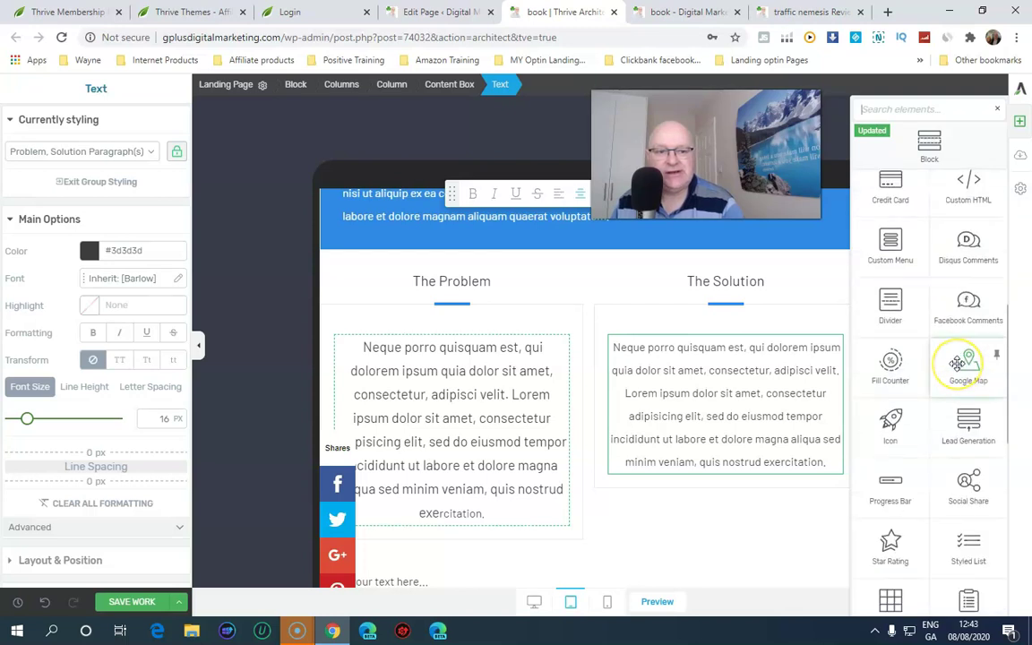
pyautogui.scroll(-10, 956, 362)
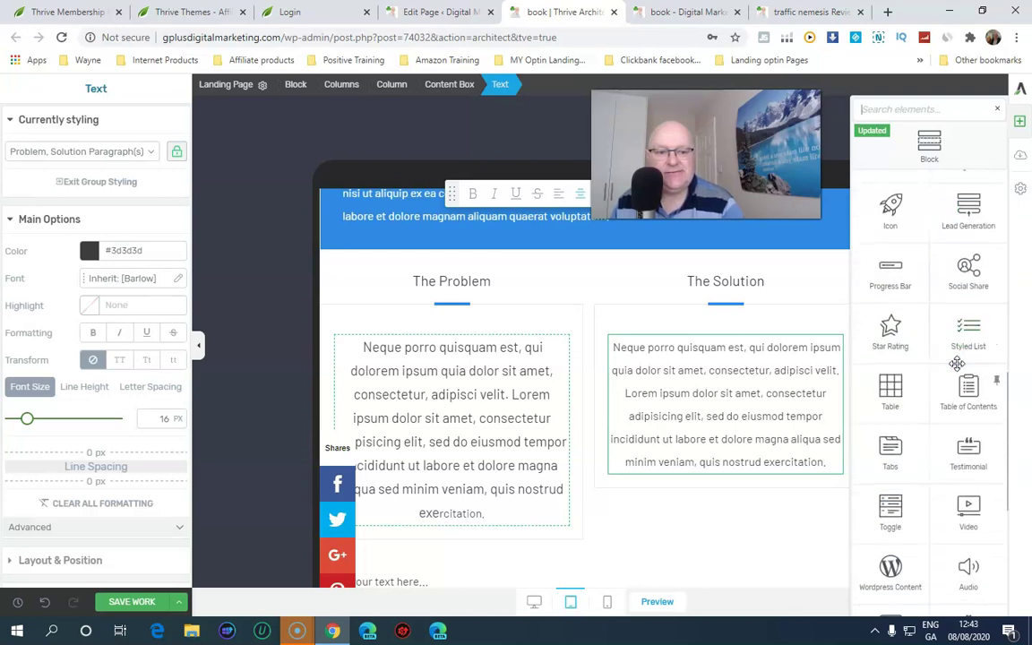
pyautogui.scroll(-1, 956, 361)
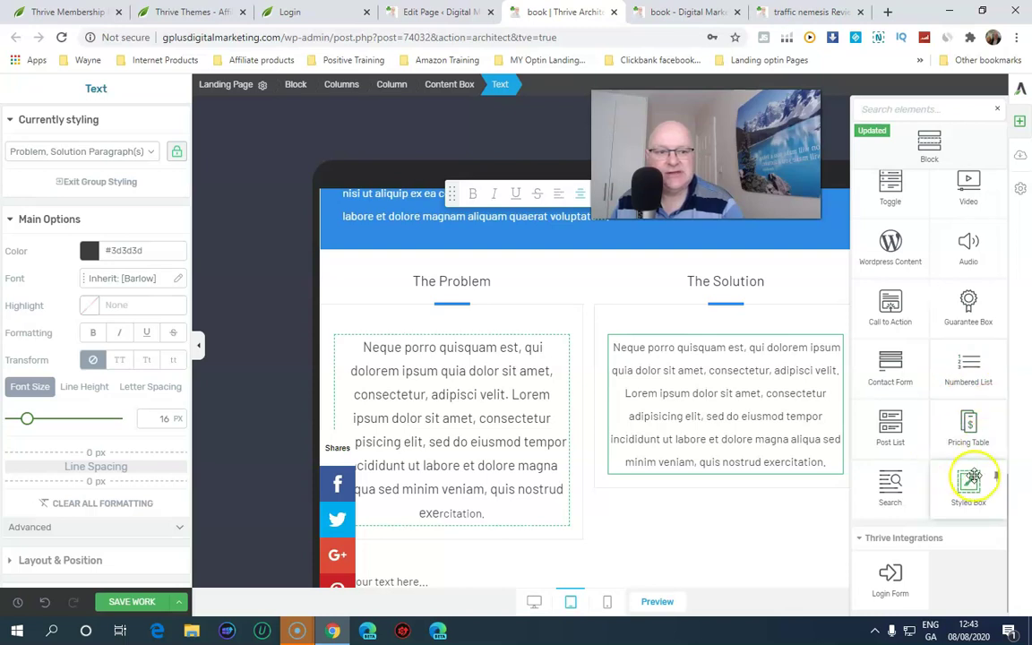
pyautogui.moveTo(976, 180)
pyautogui.mouseDown()
pyautogui.moveTo(607, 508)
pyautogui.moveTo(593, 550)
pyautogui.mouseUp()
# Select the empty video placeholder and open YouTube in a new browser tab
pyautogui.scroll(-3, 672, 515)
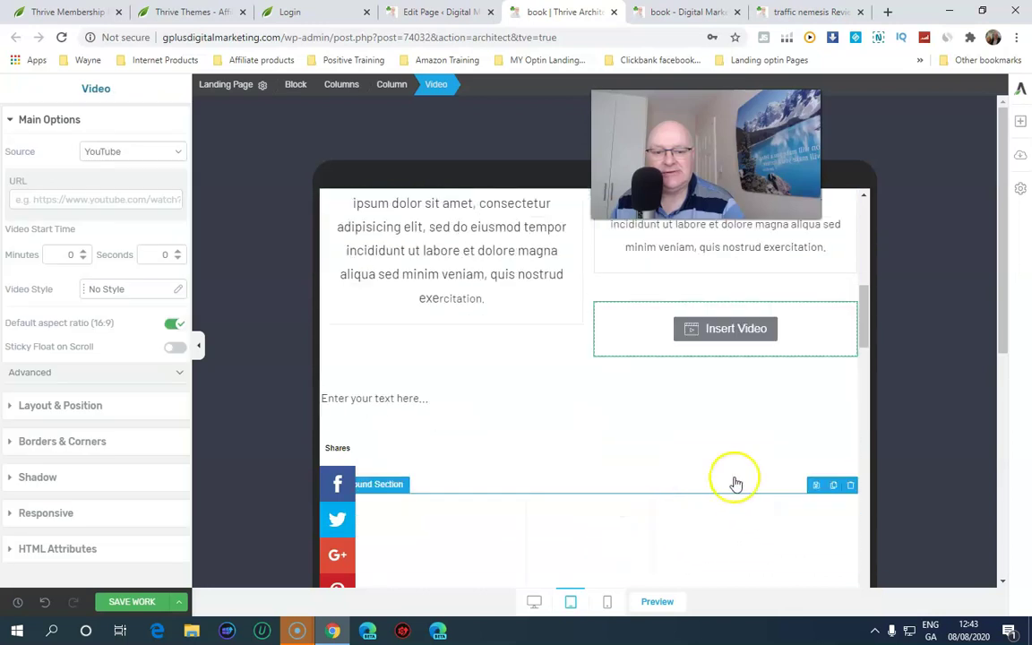
pyautogui.click(745, 329)
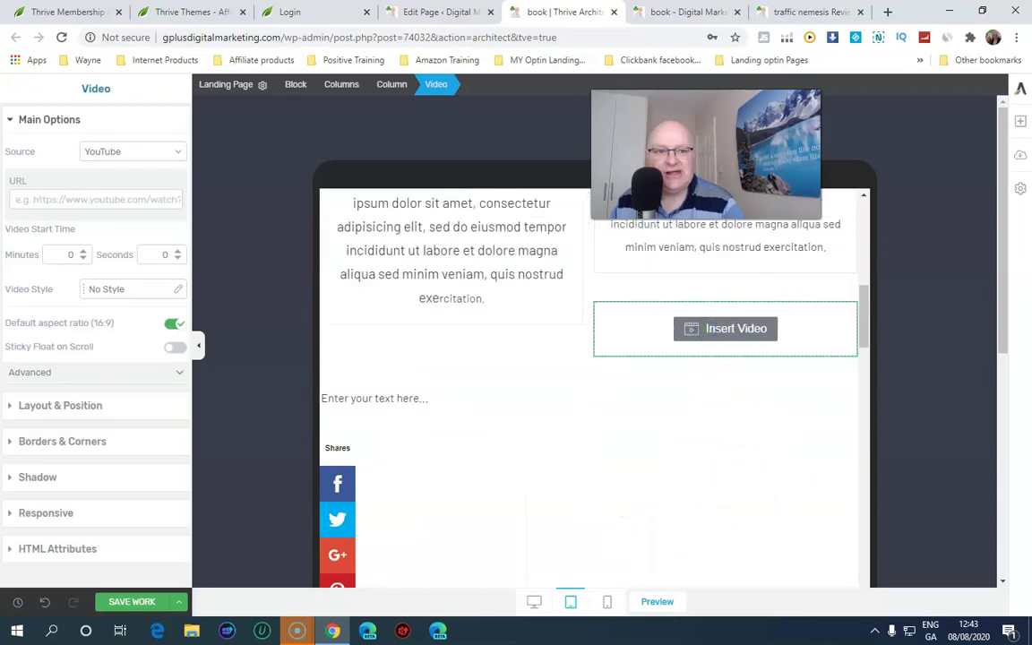
pyautogui.click(891, 12)
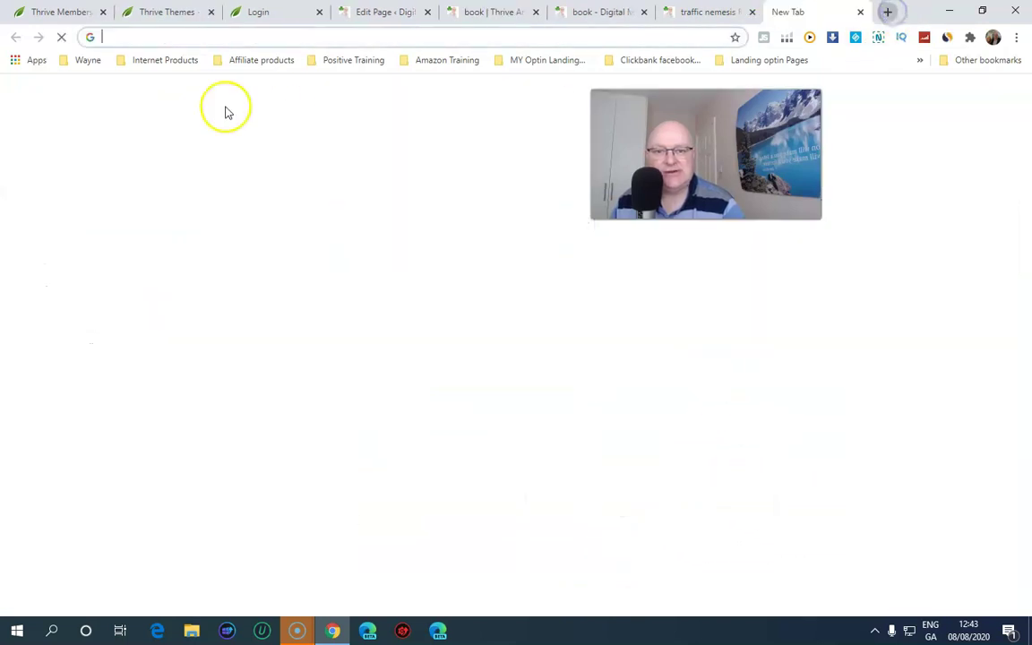
pyautogui.click(146, 35)
pyautogui.write('youtu')
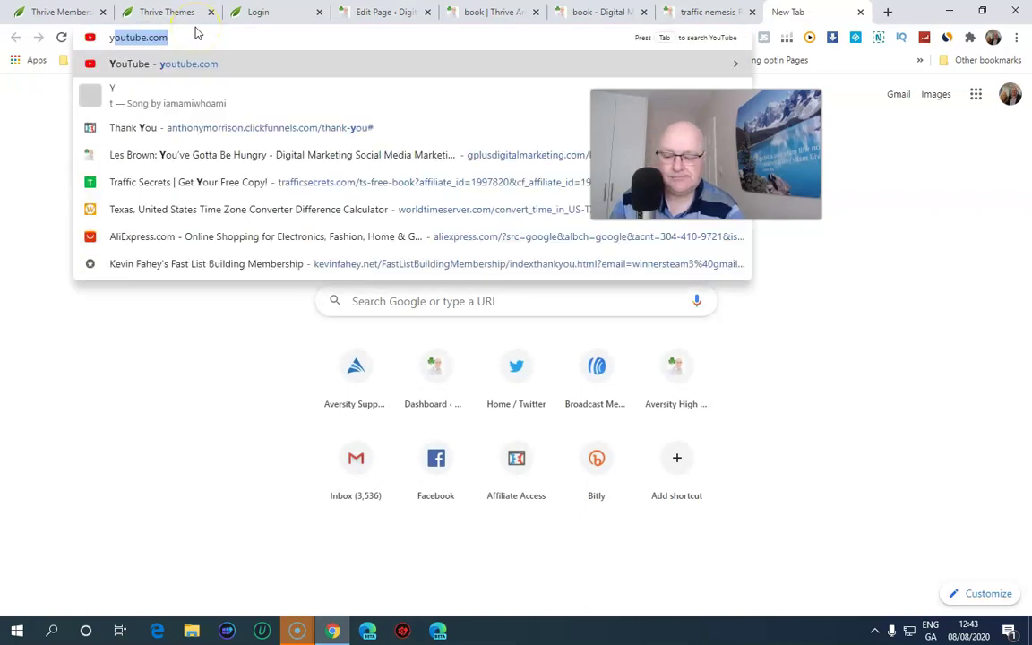
pyautogui.write('be')
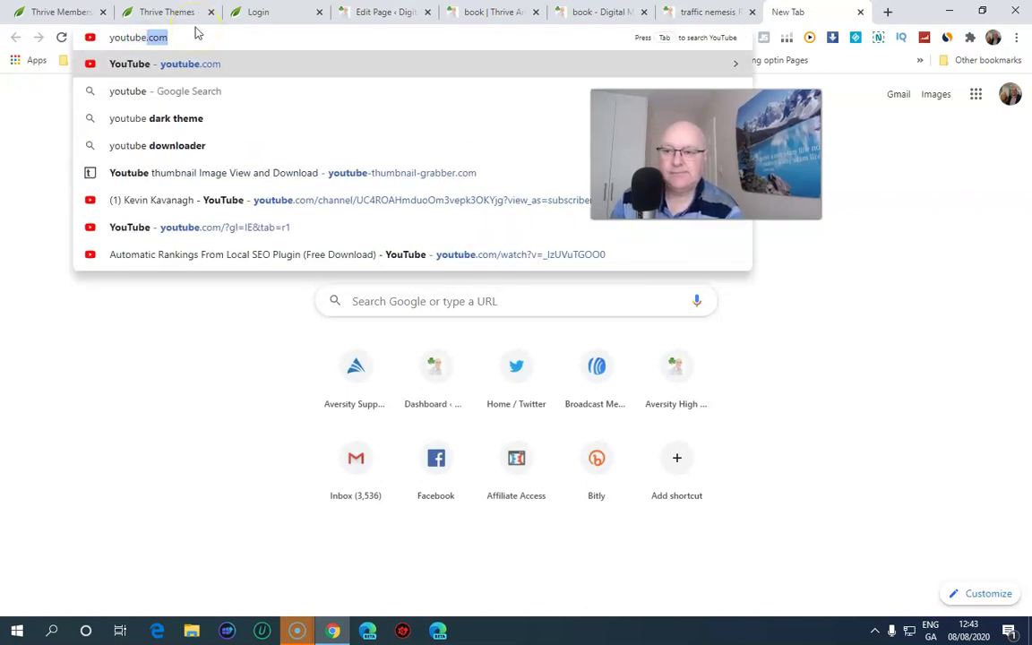
pyautogui.press('Return')
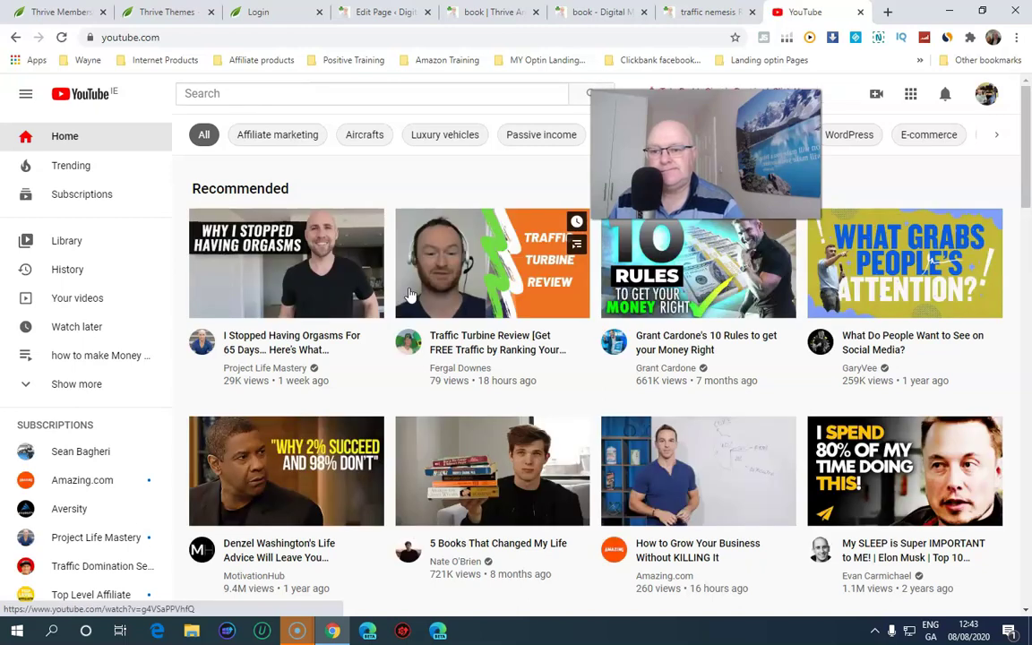
# Open the first recommended video in a new tab and copy its URL
pyautogui.rightClick(297, 344)
pyautogui.click(331, 341)
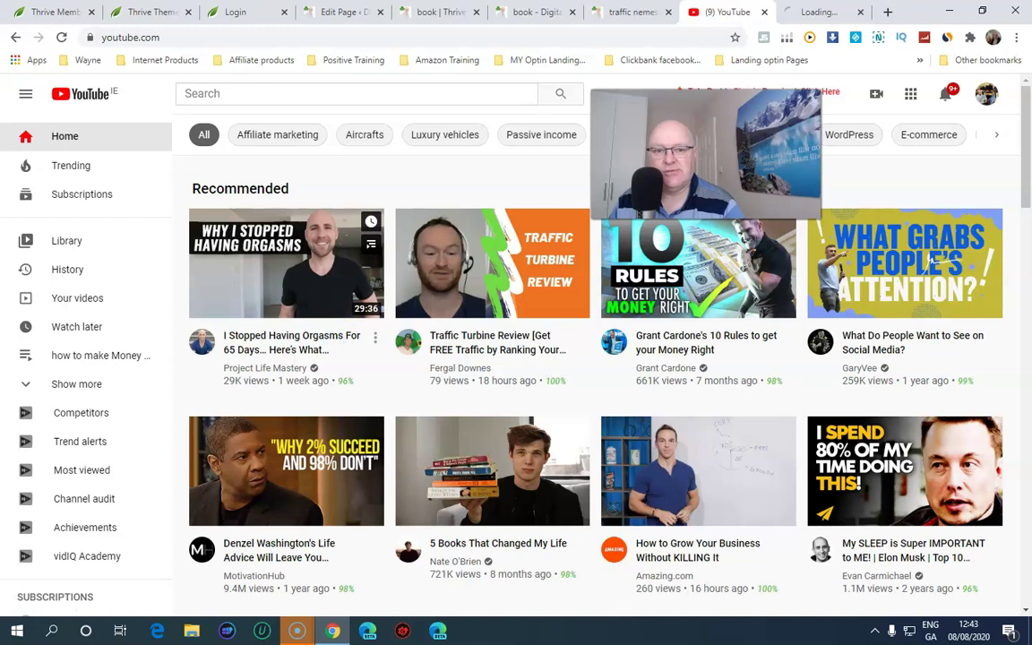
pyautogui.click(810, 12)
pyautogui.moveTo(334, 39); pyautogui.dragTo(55, 25)
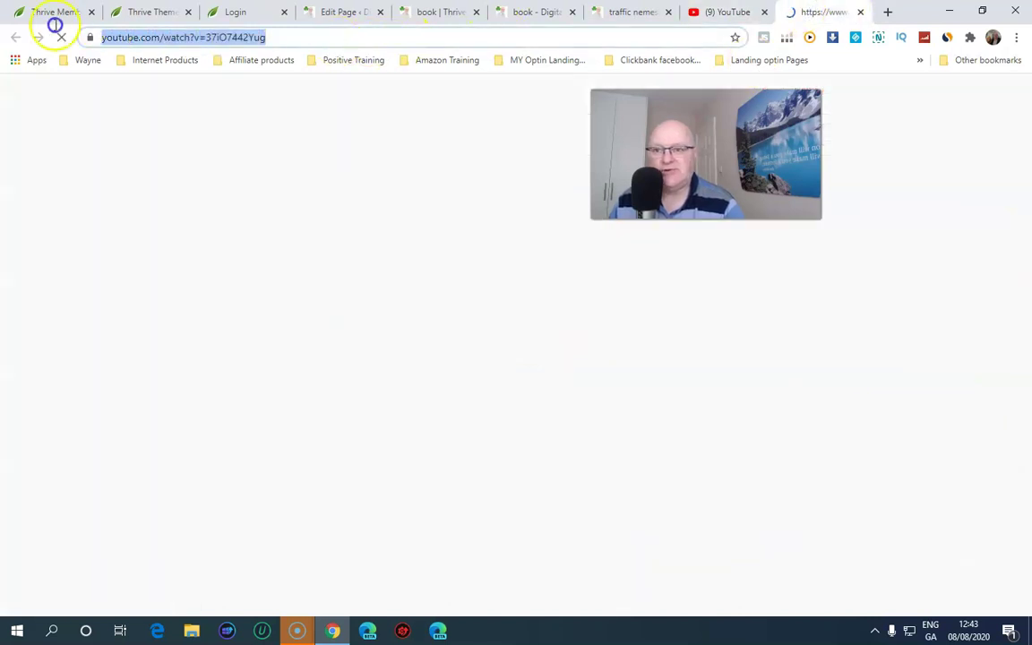
pyautogui.rightClick(136, 40)
pyautogui.click(165, 114)
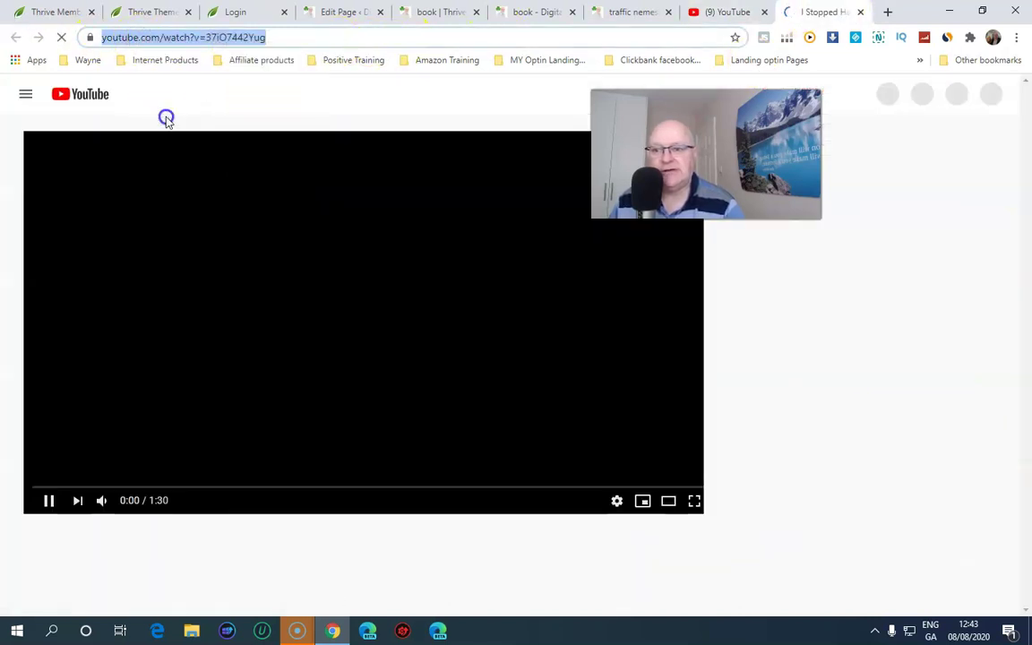
# Pause the video and switch back to the book page editor tab
pyautogui.click(48, 501)
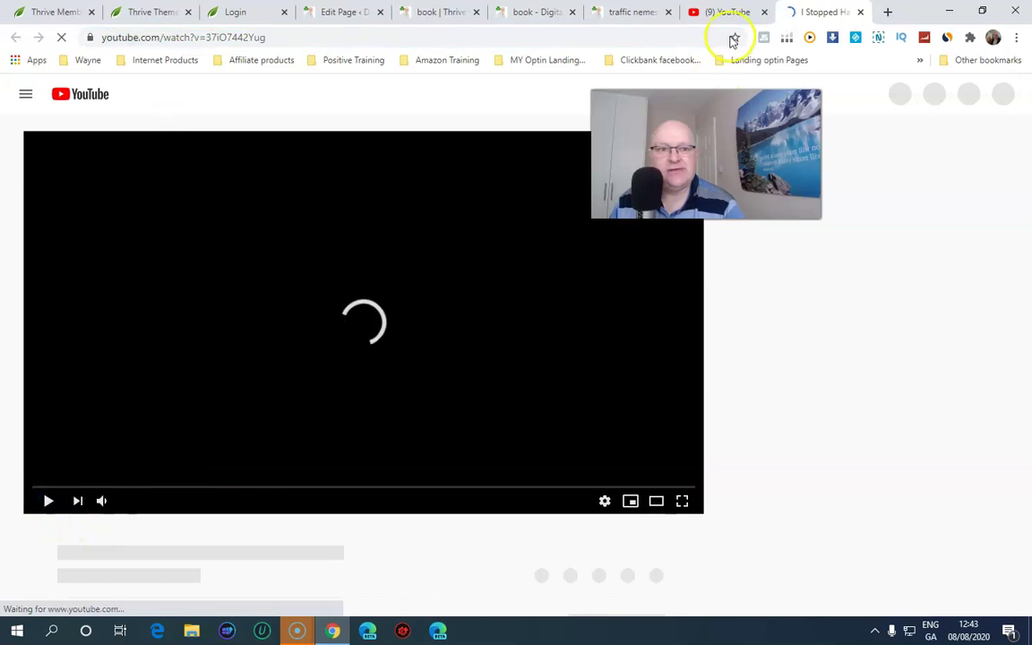
pyautogui.click(726, 12)
pyautogui.click(633, 11)
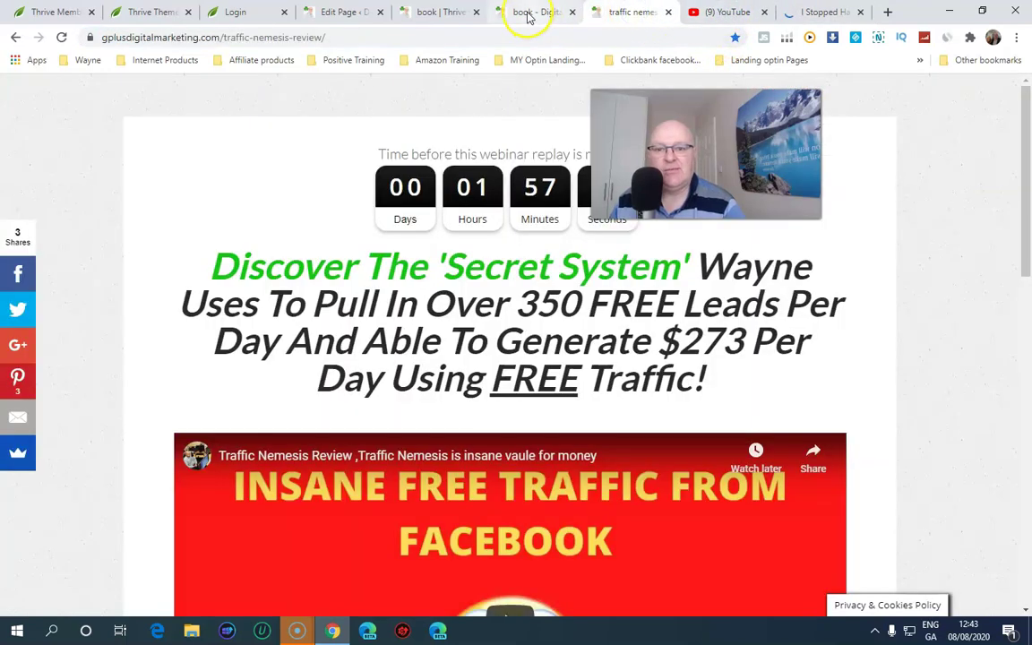
pyautogui.click(527, 13)
pyautogui.click(434, 12)
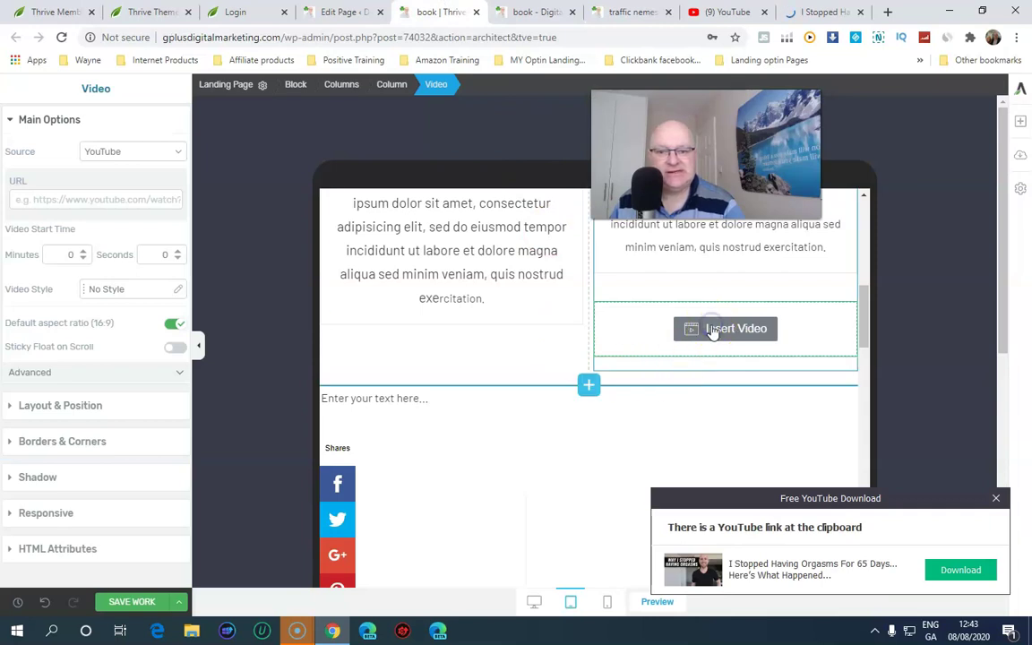
# Paste the copied YouTube URL into the video's URL field and save the work
pyautogui.click(182, 256)
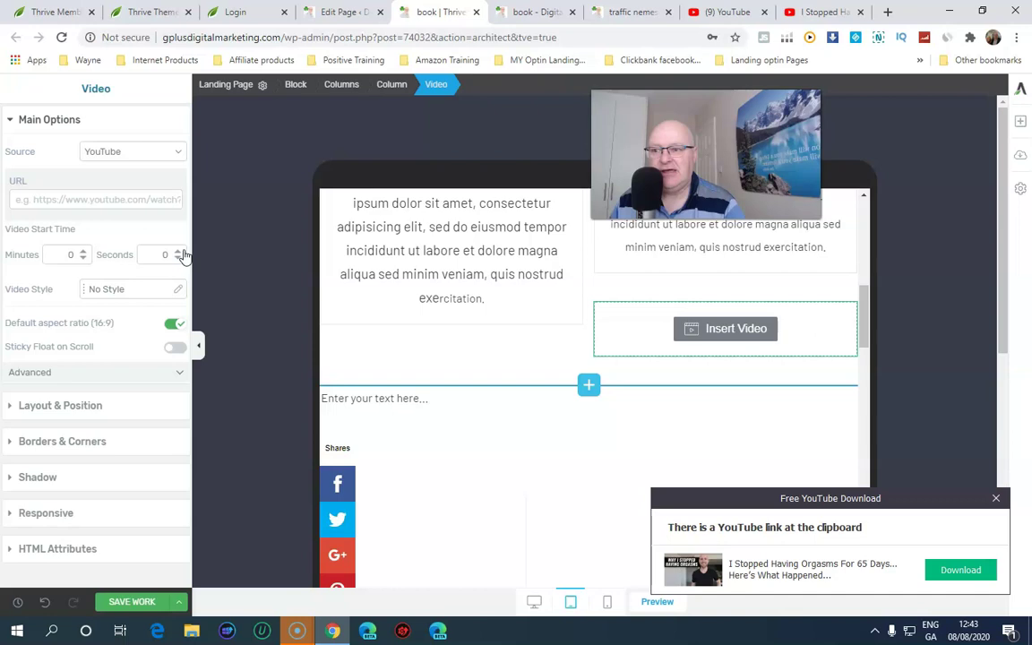
pyautogui.click(24, 200)
pyautogui.rightClick(28, 200)
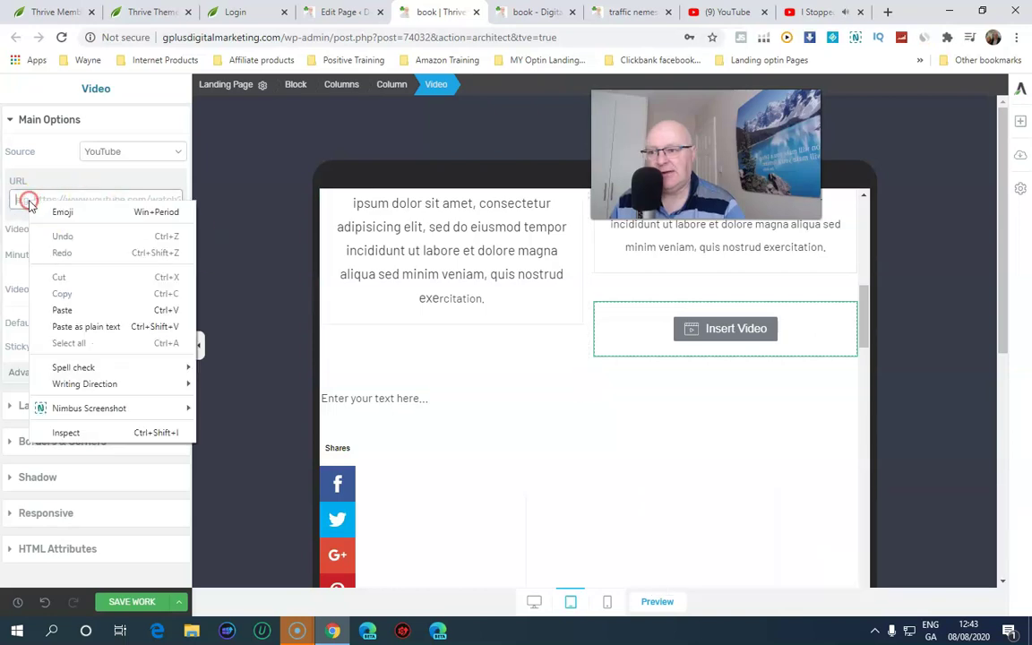
pyautogui.click(72, 310)
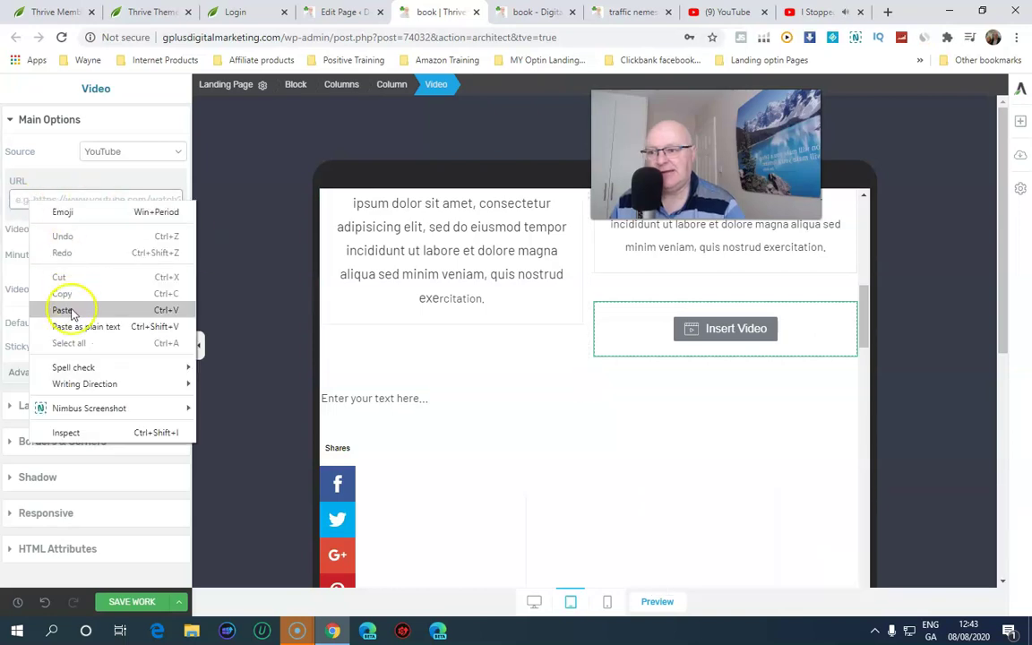
pyautogui.click(121, 602)
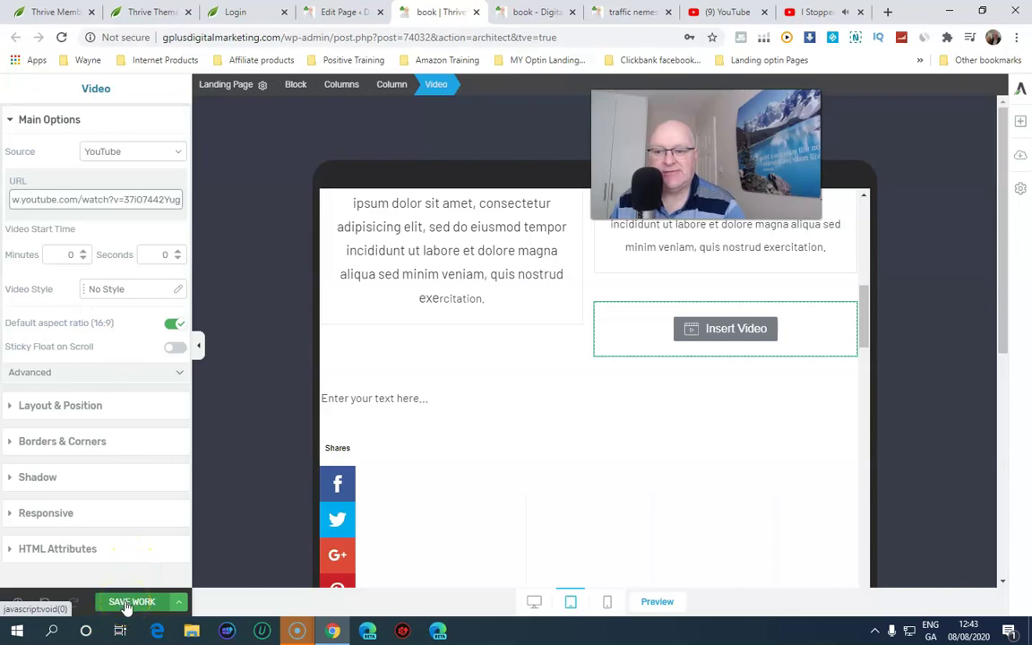
# Play the video in its YouTube tab to check it, then return to the editor
pyautogui.click(824, 12)
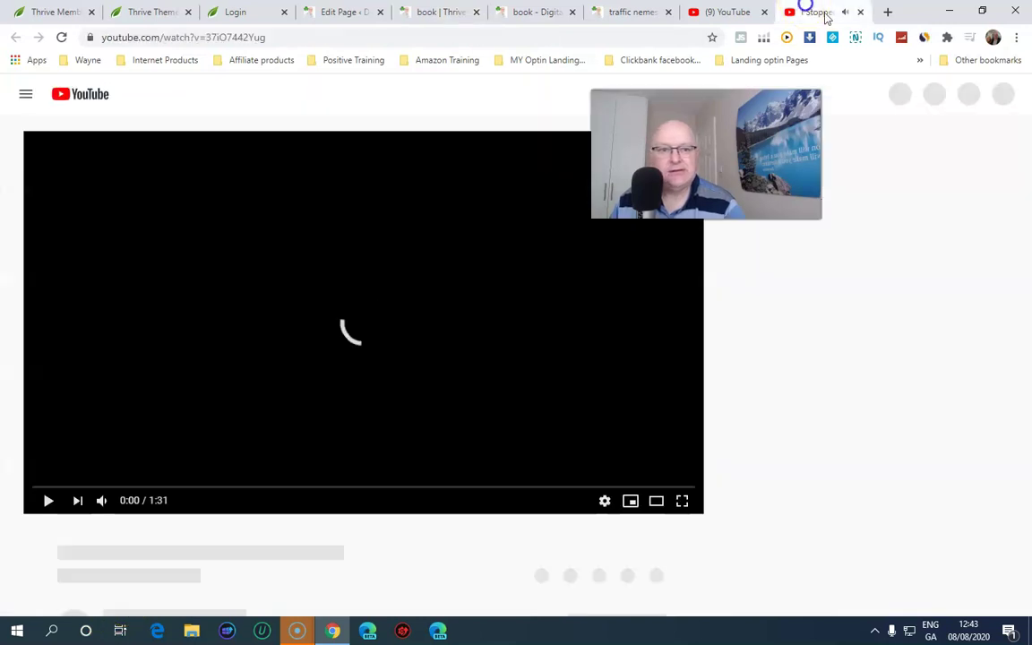
pyautogui.click(42, 500)
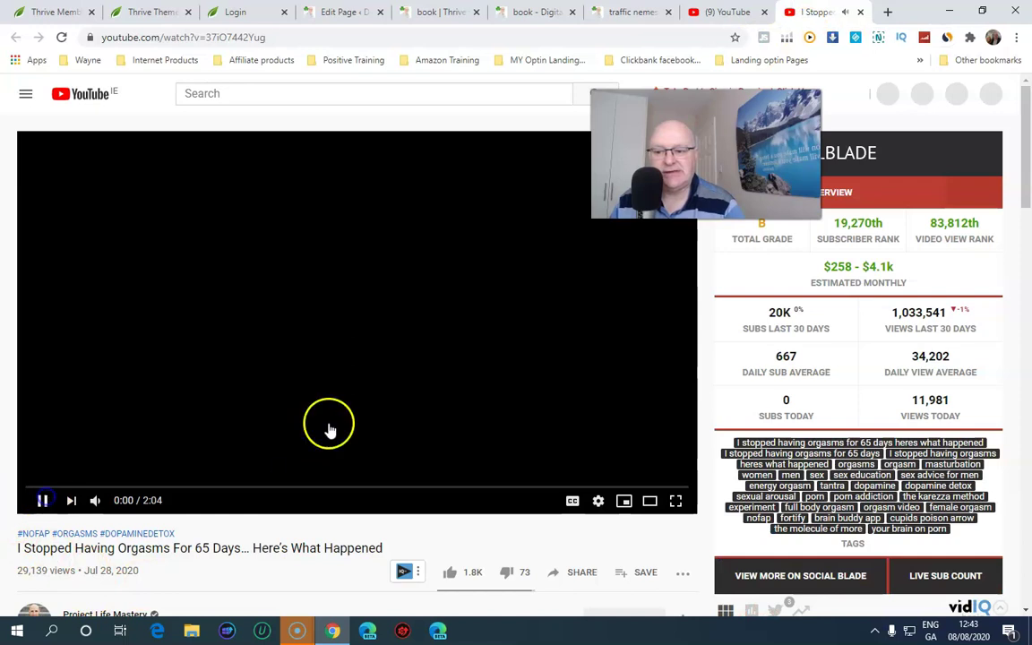
pyautogui.click(348, 12)
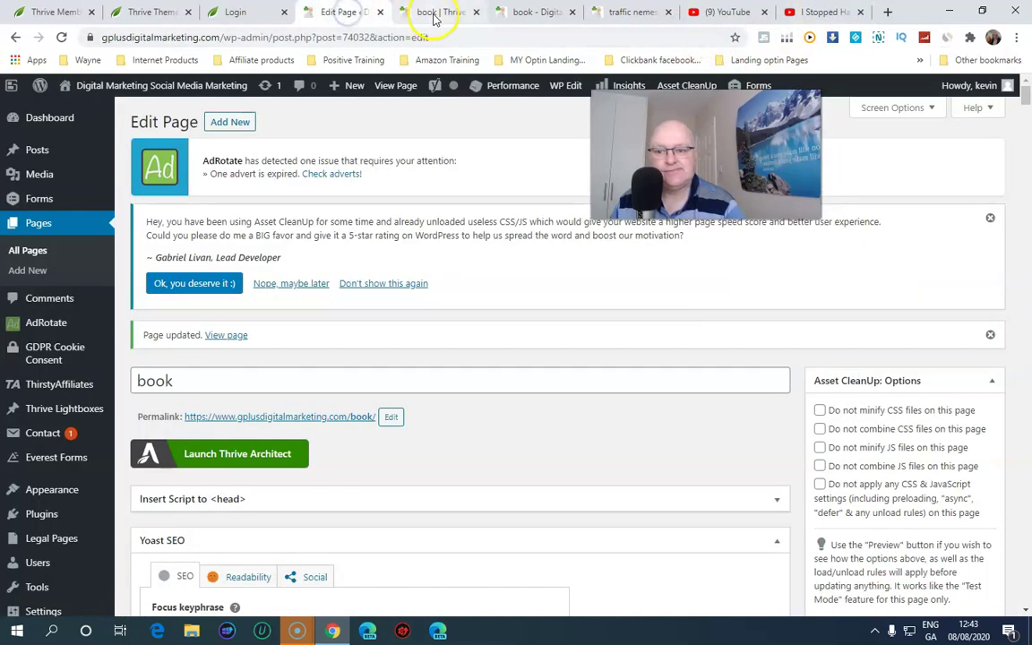
pyautogui.click(433, 14)
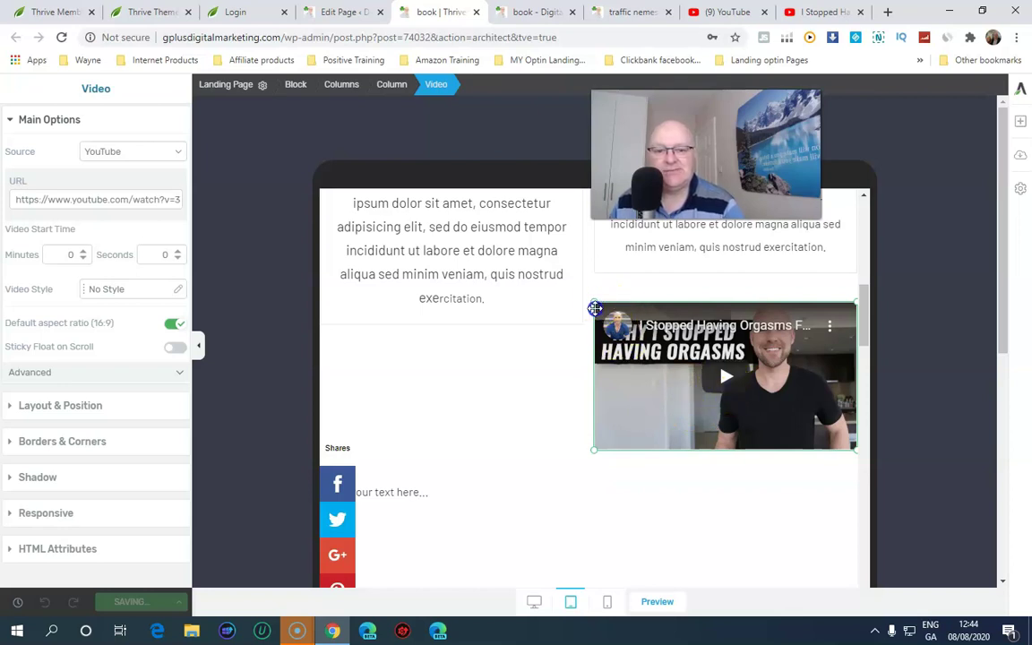
# Reset the video width to auto and trim its spacing to 20 px top, 12 px bottom margins
pyautogui.click(36, 403)
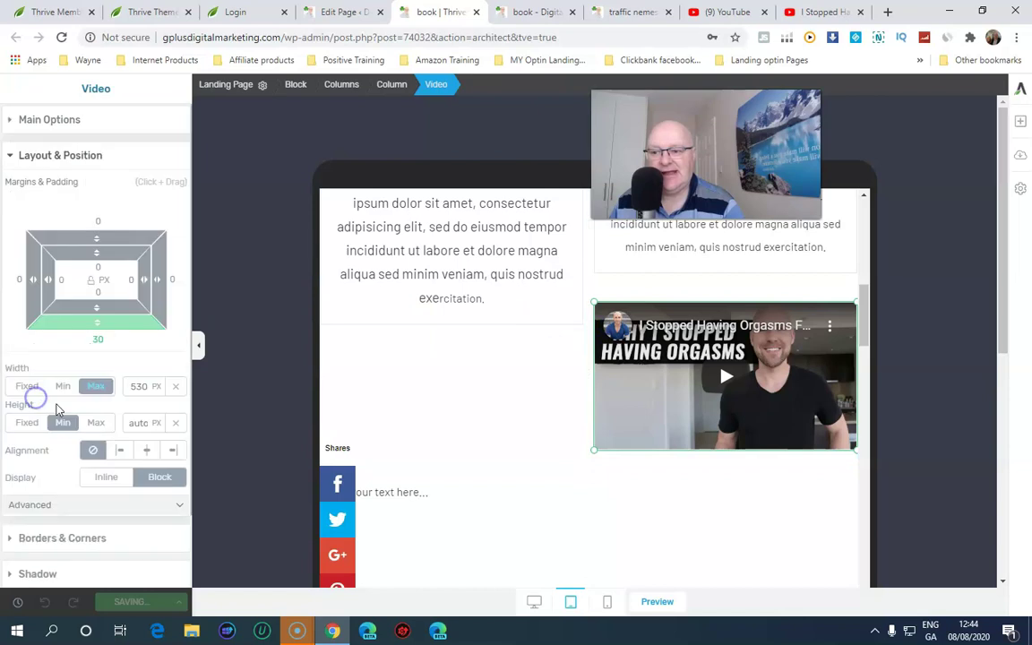
pyautogui.click(175, 386)
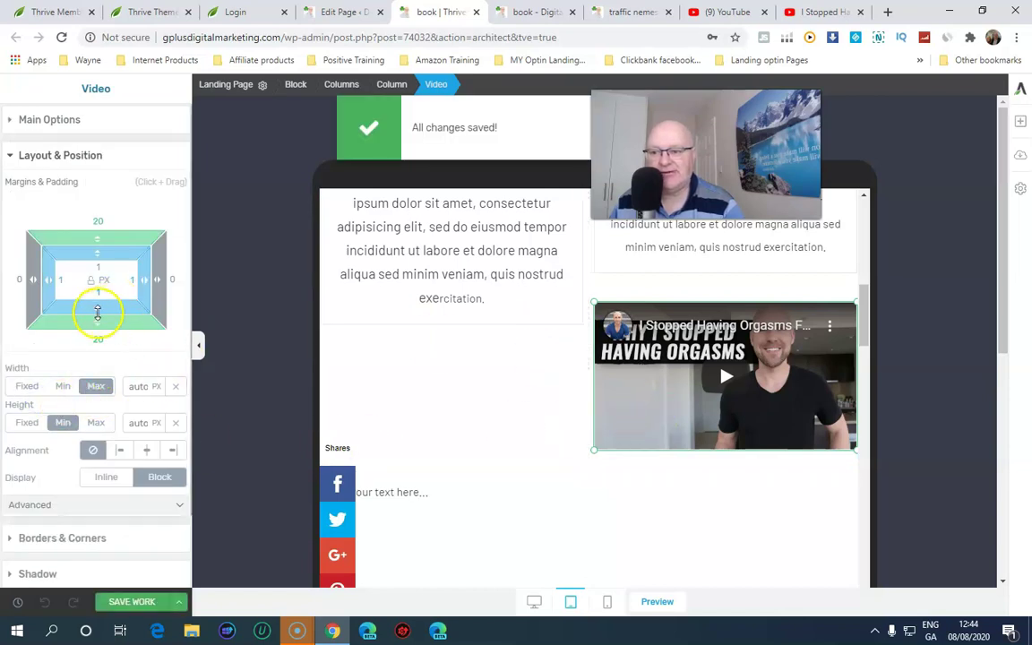
pyautogui.moveTo(97, 312); pyautogui.dragTo(101, 327)
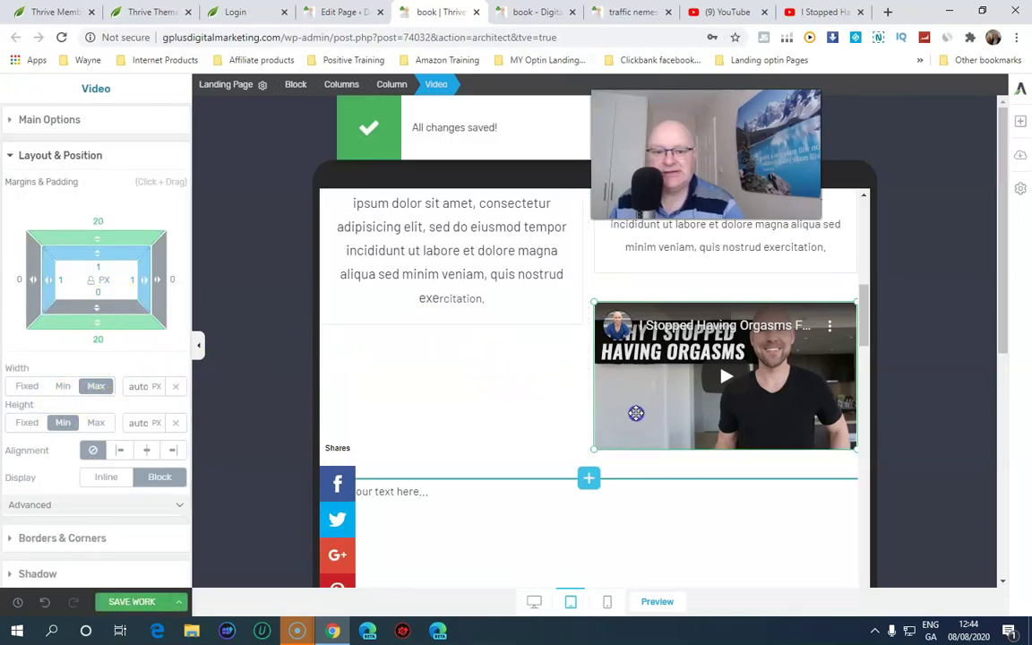
pyautogui.click(636, 417)
pyautogui.moveTo(83, 327)
pyautogui.mouseDown()
pyautogui.moveTo(96, 324)
pyautogui.moveTo(97, 290)
pyautogui.moveTo(97, 329)
pyautogui.mouseUp()
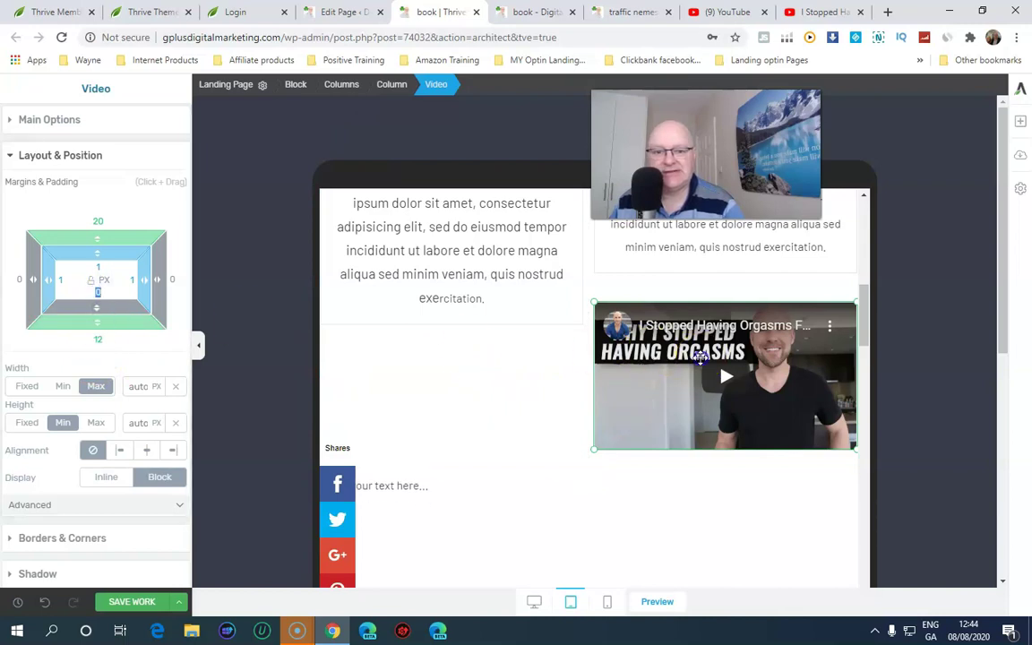
pyautogui.click(478, 421)
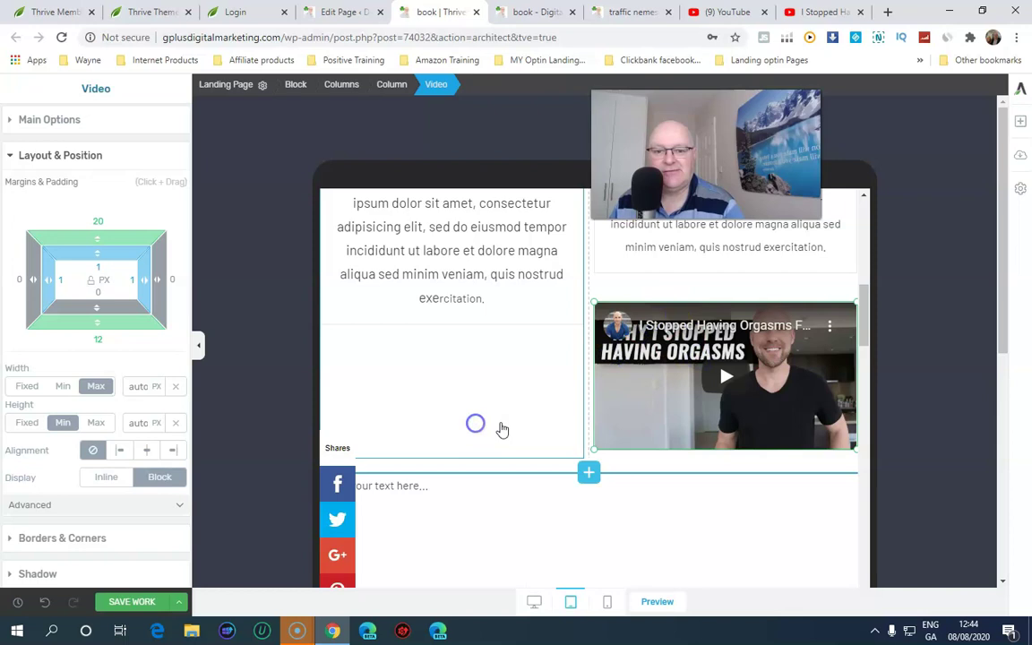
pyautogui.click(736, 371)
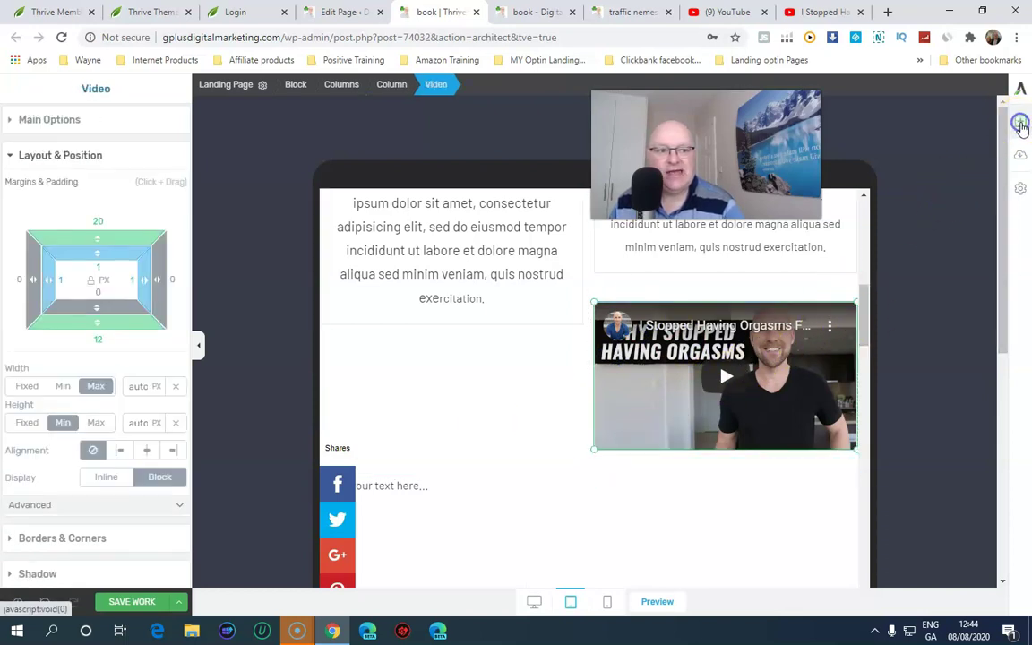
# Place a Call to Action element below the video using the Join our mailing list template
pyautogui.click(1019, 121)
pyautogui.moveTo(897, 307); pyautogui.dragTo(556, 530)
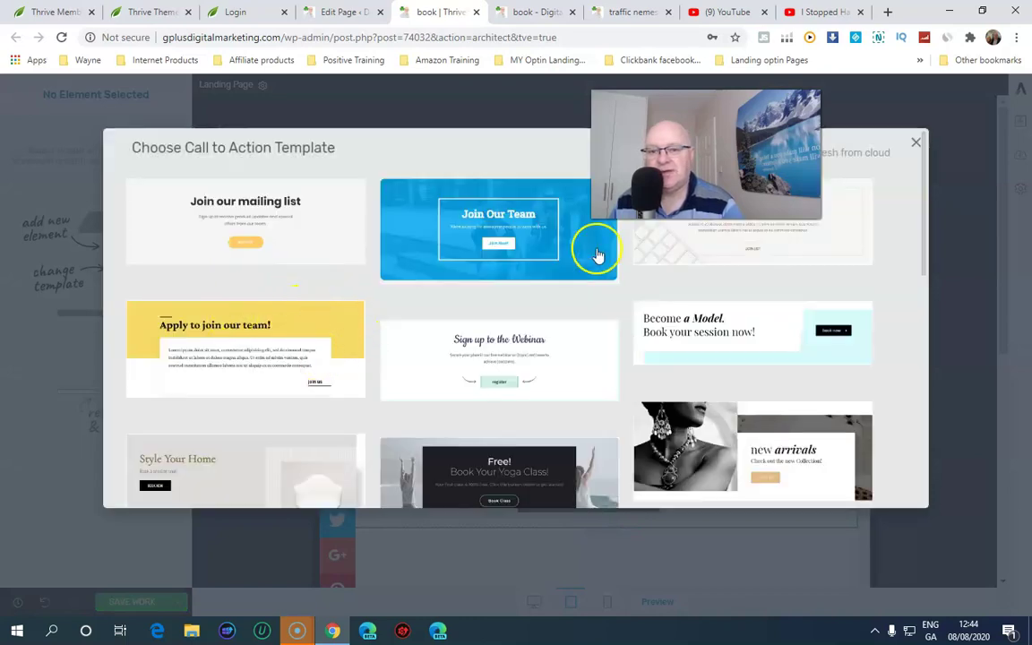
pyautogui.click(273, 232)
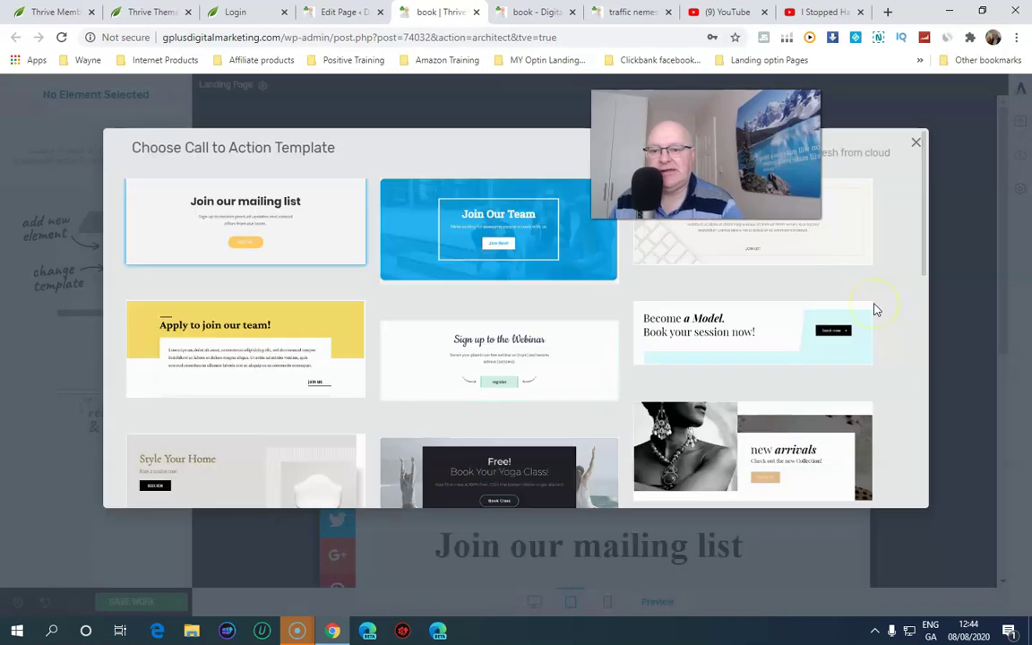
pyautogui.scroll(-4, 730, 419)
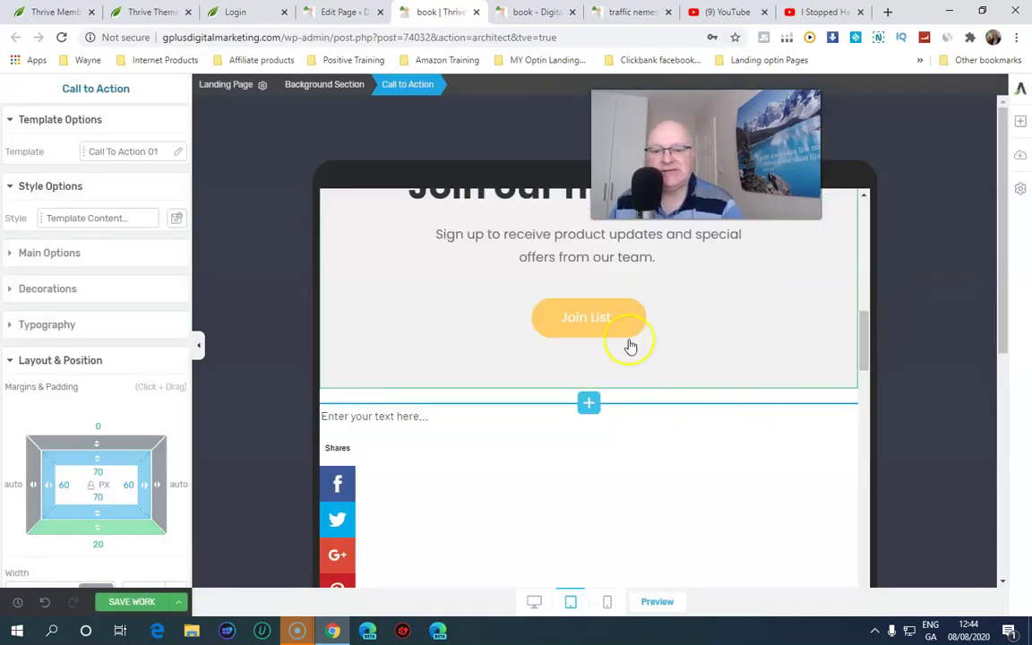
# Select the Join List button, set it to the largest size, and make it full width
pyautogui.click(603, 319)
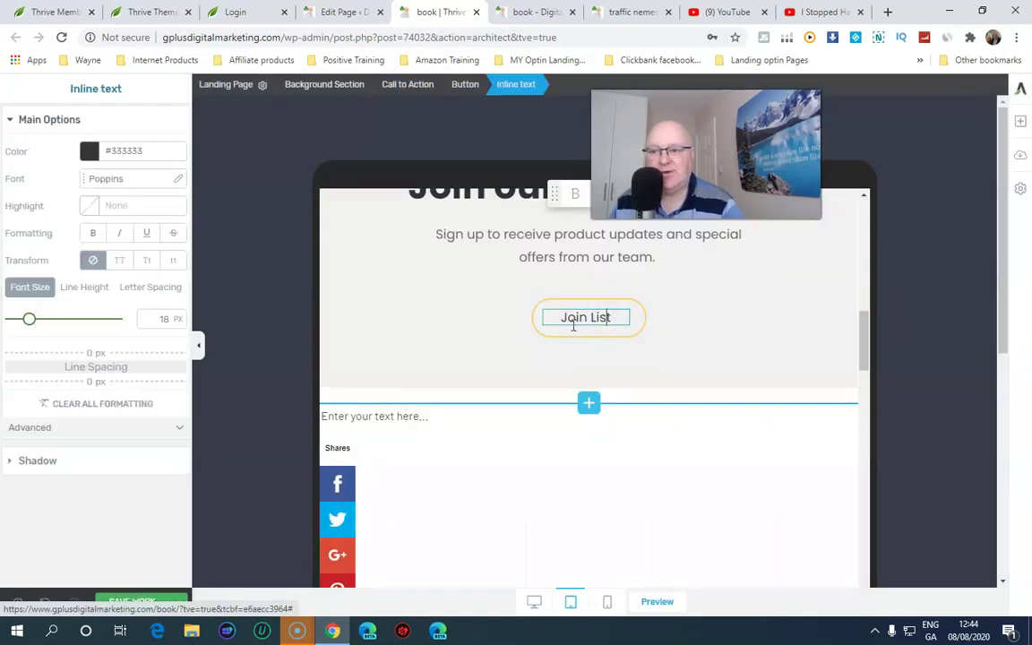
pyautogui.click(545, 316)
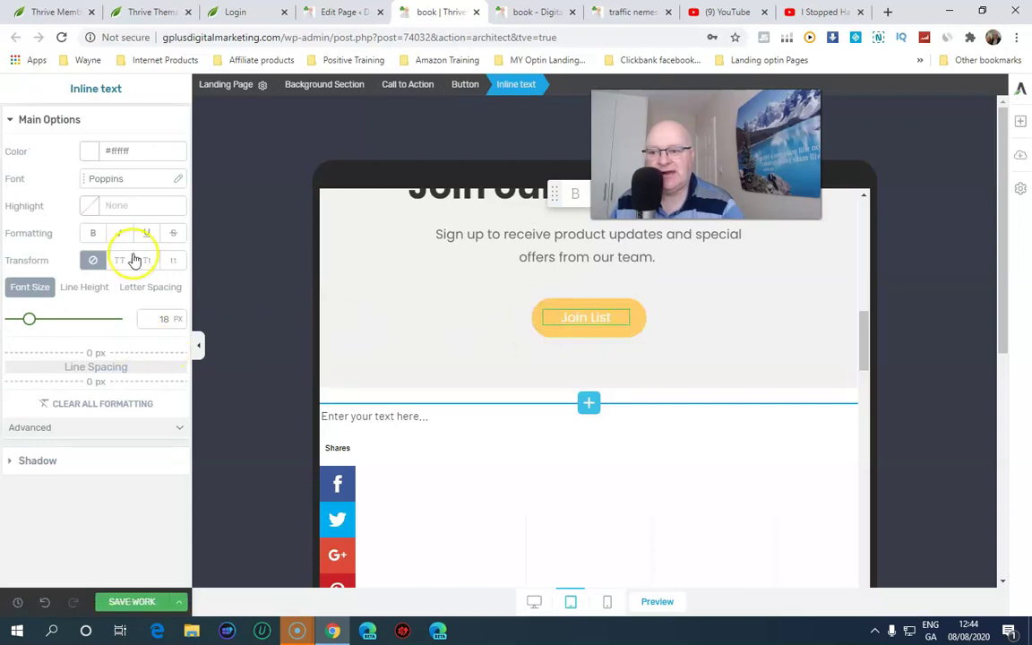
pyautogui.click(549, 338)
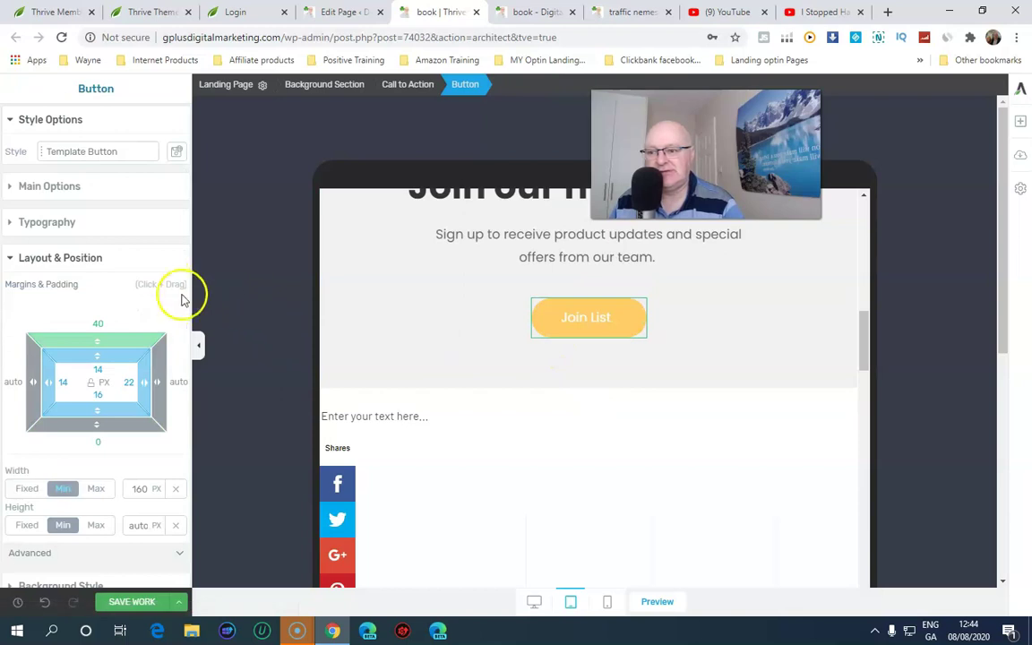
pyautogui.click(50, 186)
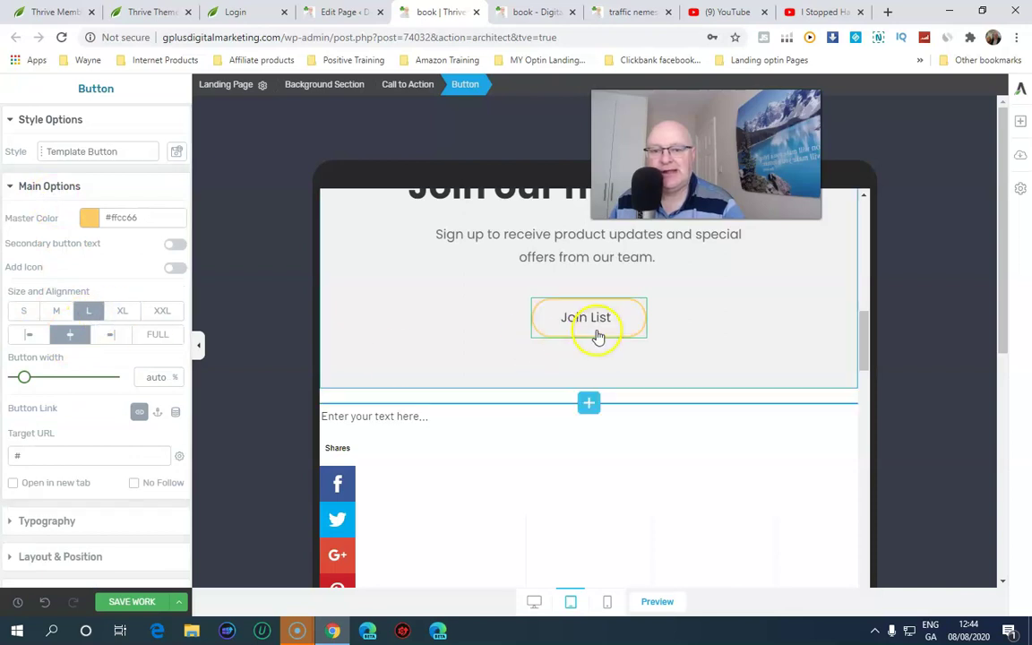
pyautogui.click(127, 313)
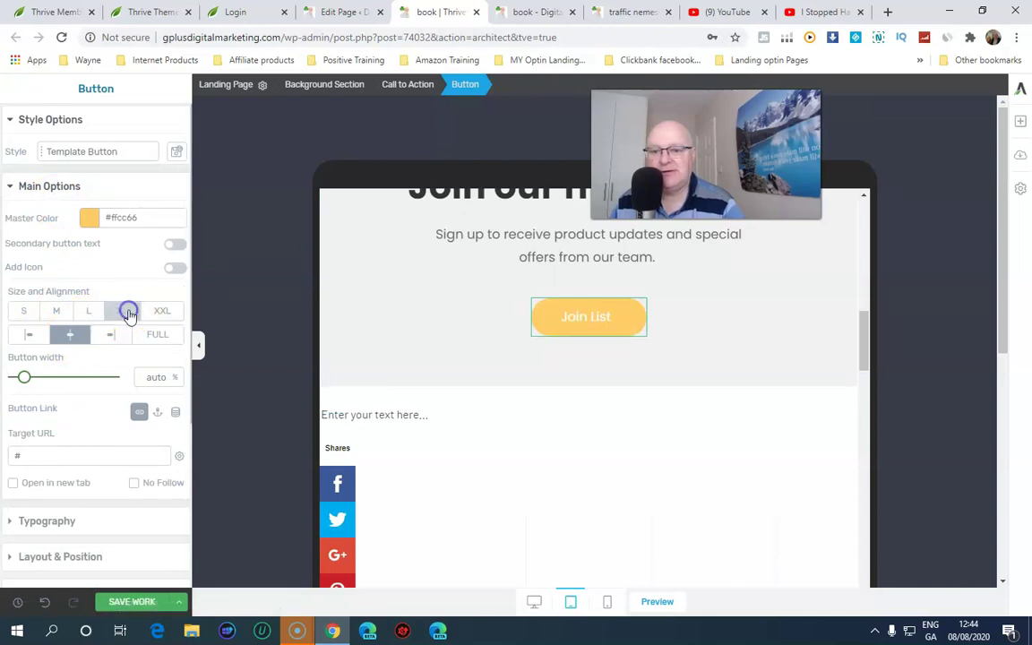
pyautogui.click(157, 313)
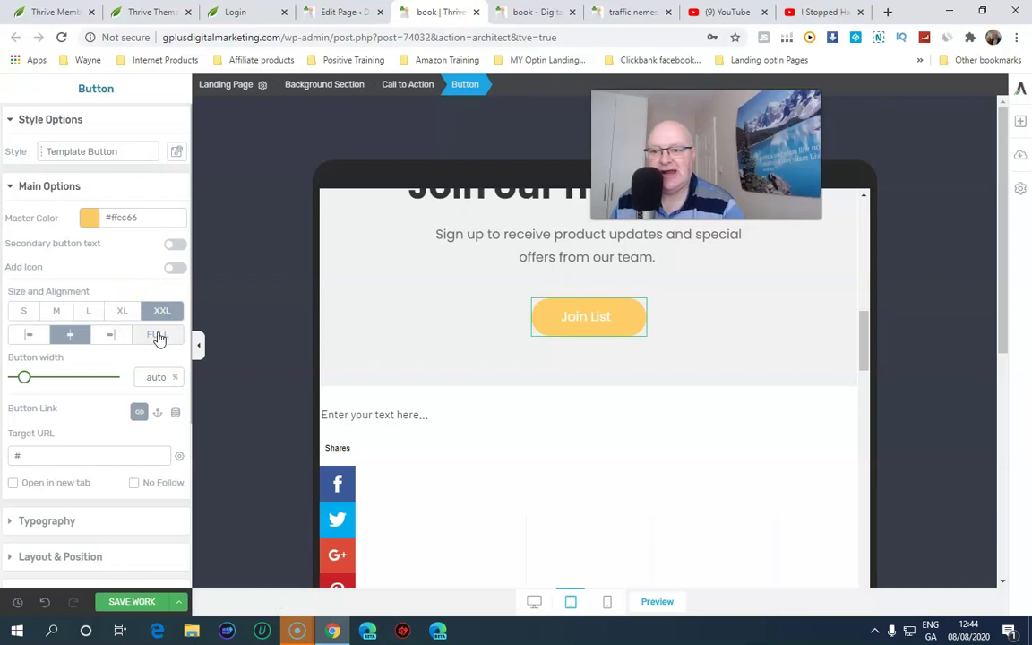
pyautogui.click(157, 335)
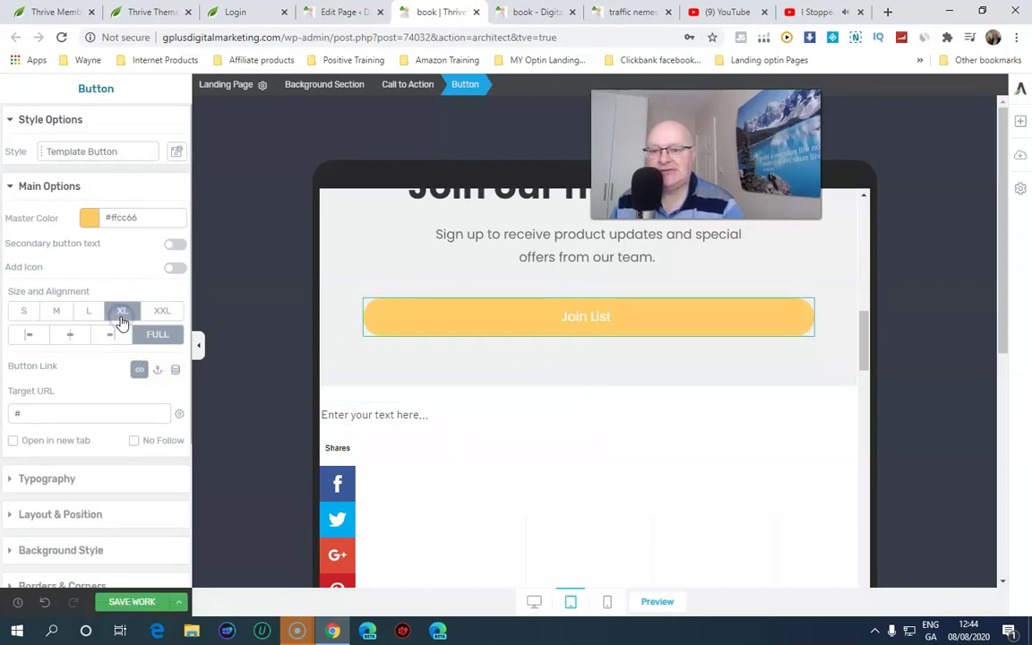
# Pause the YouTube video in its tab and return to the book editor tab with Ctrl+5
pyautogui.click(788, 14)
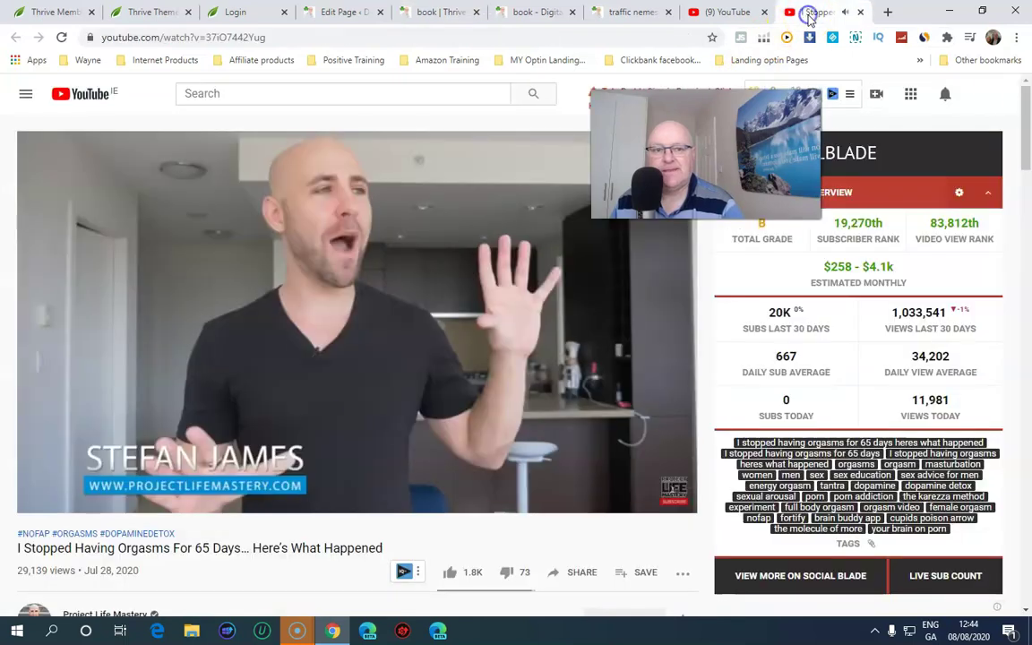
pyautogui.click(454, 329)
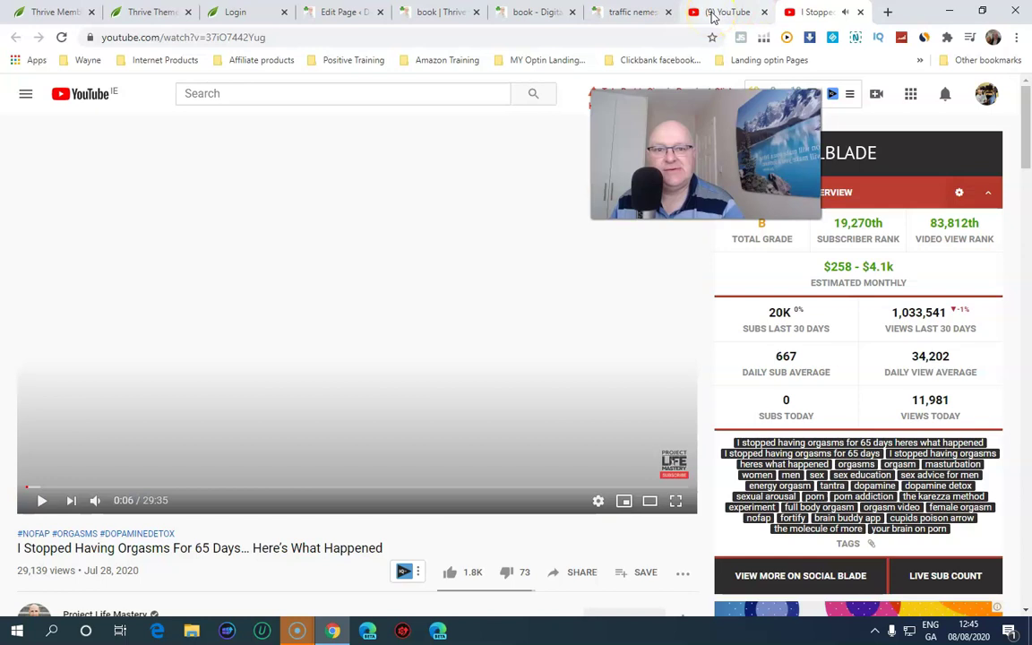
pyautogui.hotkey('ctrl', '5')
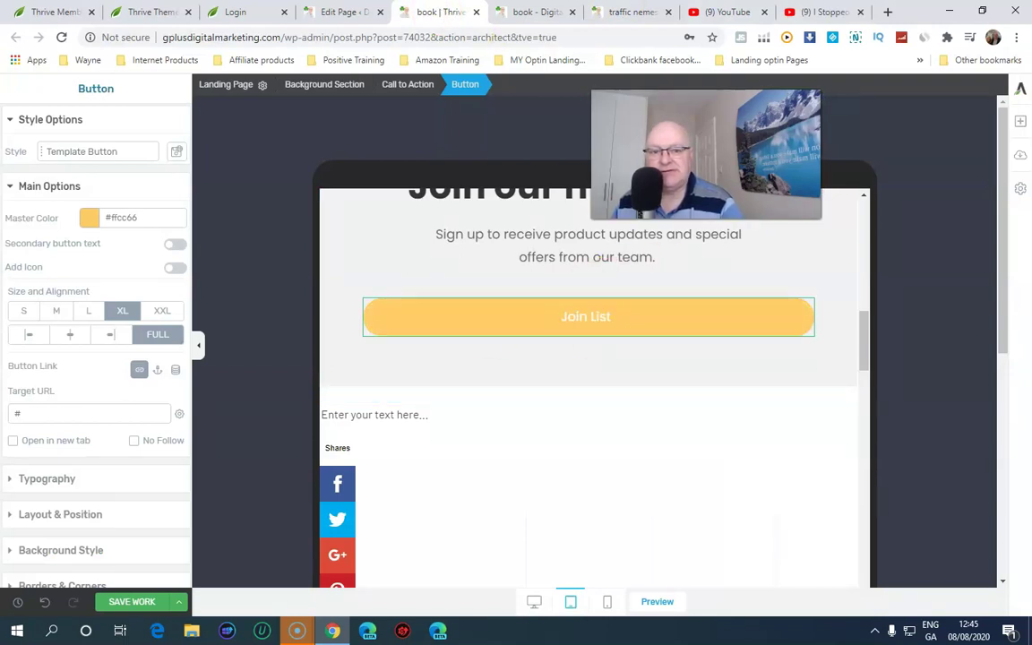
# Inspect the header's phone number, Facebook and LinkedIn icons, and Language.Study logo text
pyautogui.scroll(-1, 667, 349)
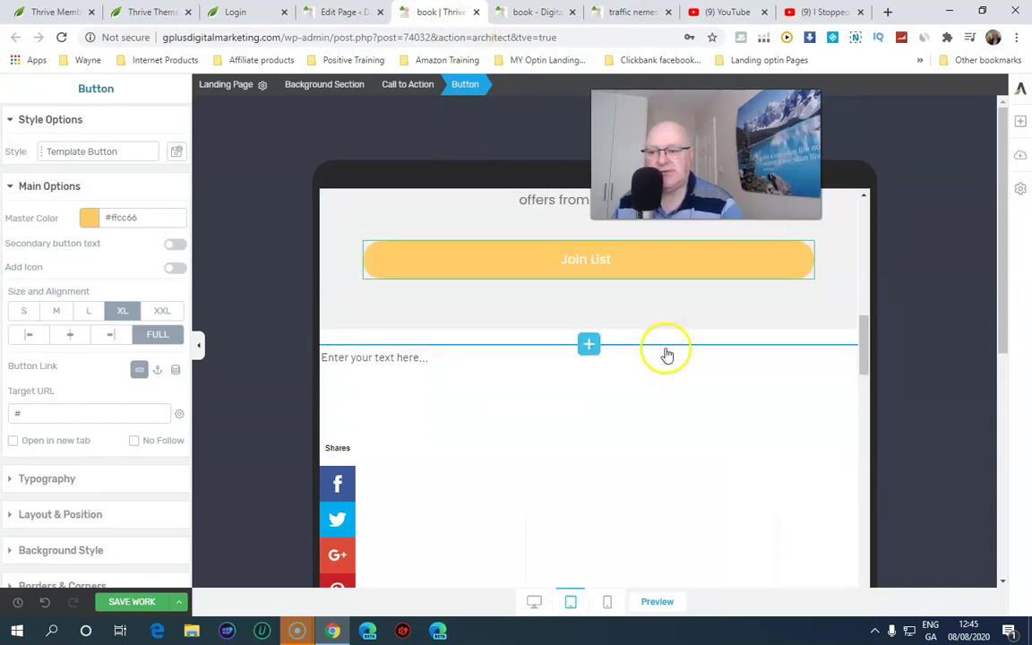
pyautogui.scroll(-1, 667, 355)
pyautogui.scroll(6, 667, 355)
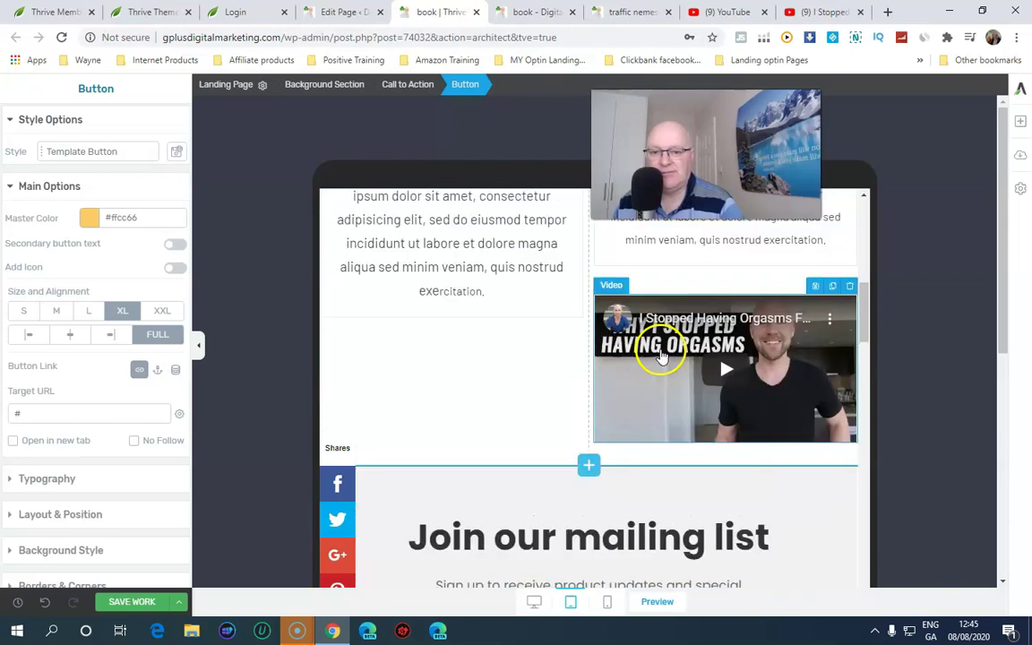
pyautogui.scroll(5, 659, 349)
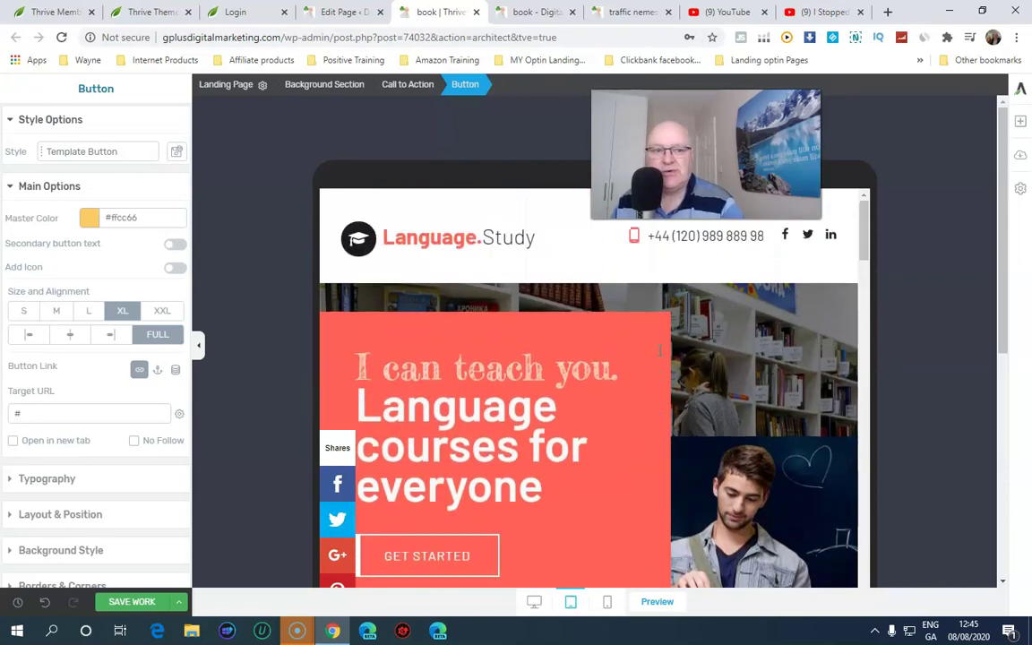
pyautogui.click(678, 237)
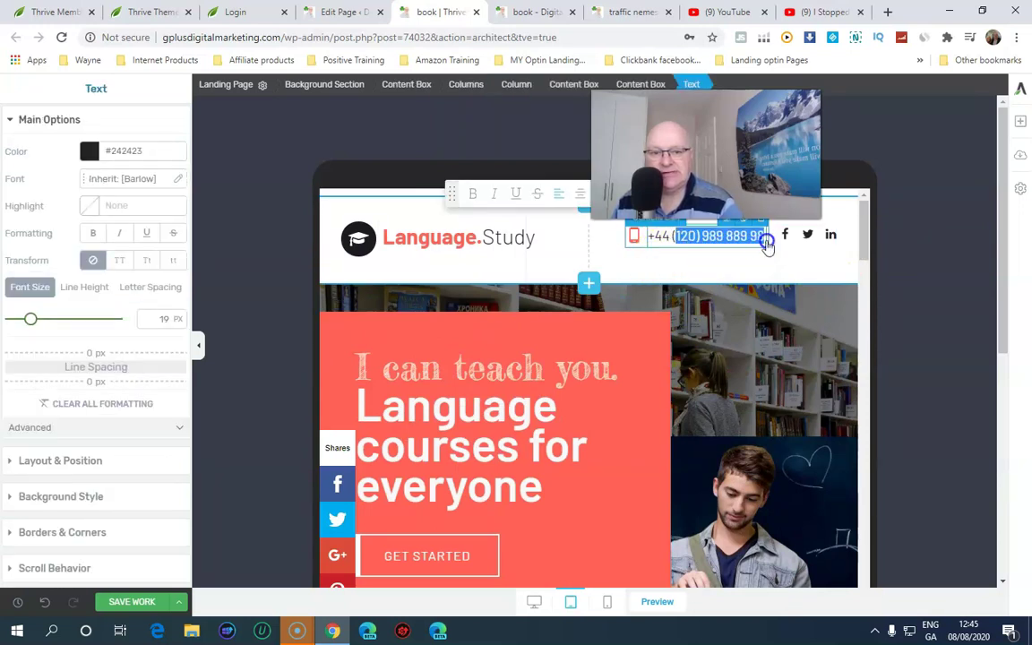
pyautogui.click(789, 238)
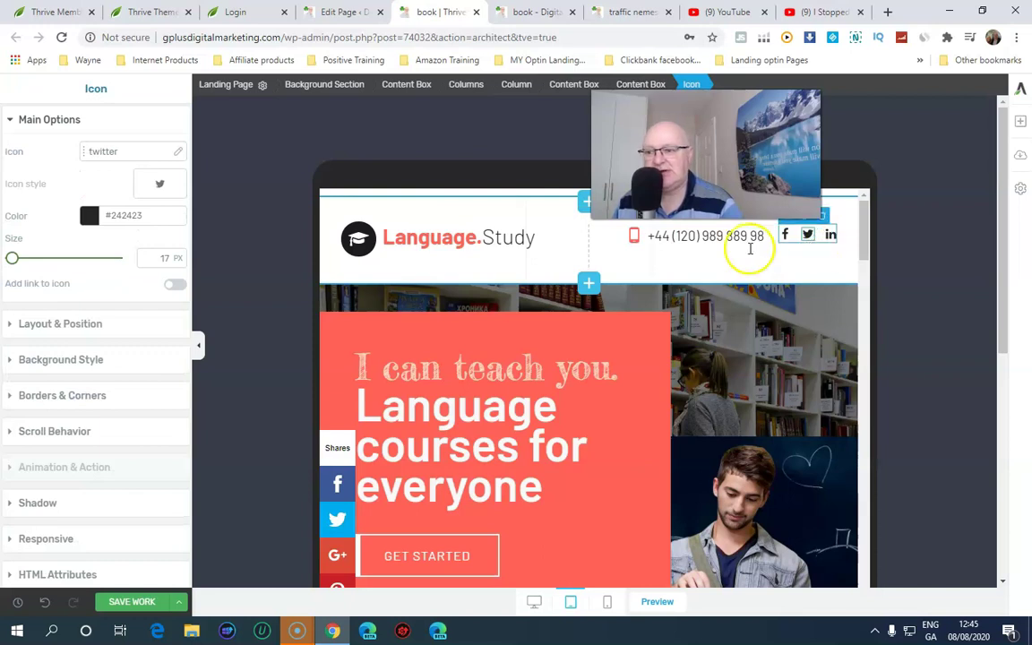
pyautogui.click(831, 237)
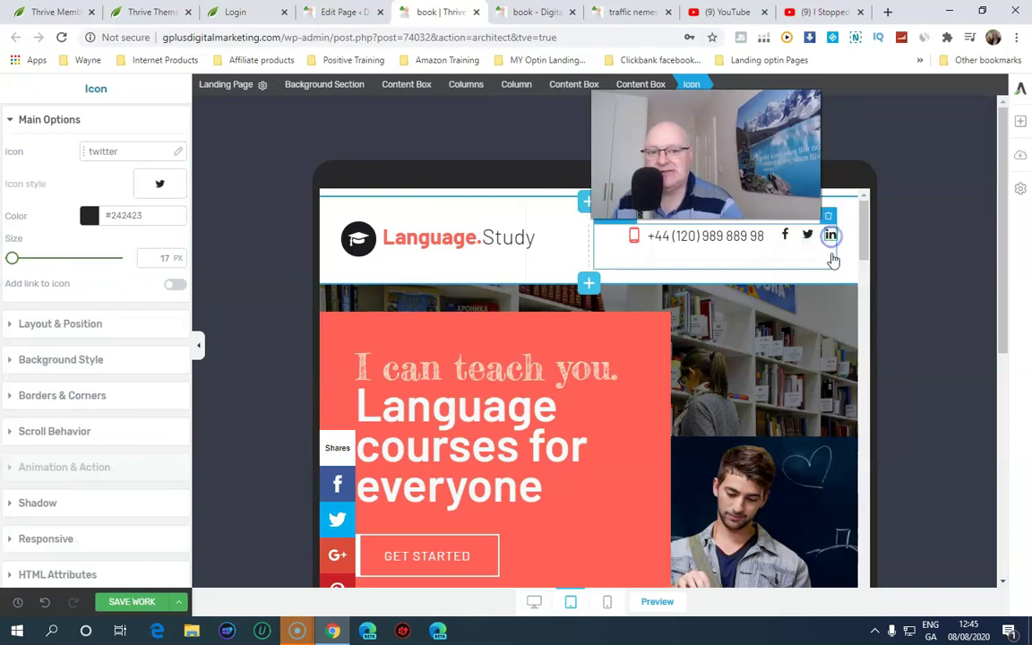
pyautogui.click(430, 239)
pyautogui.moveTo(430, 240); pyautogui.dragTo(574, 245)
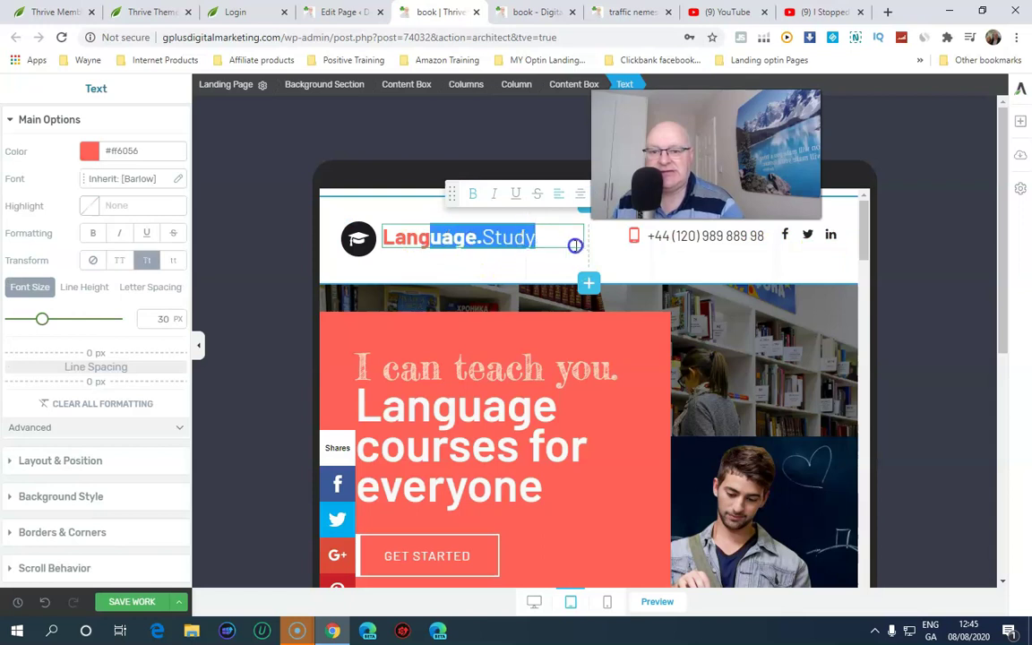
# Scroll through the landing page sections and save the work
pyautogui.scroll(-10, 573, 396)
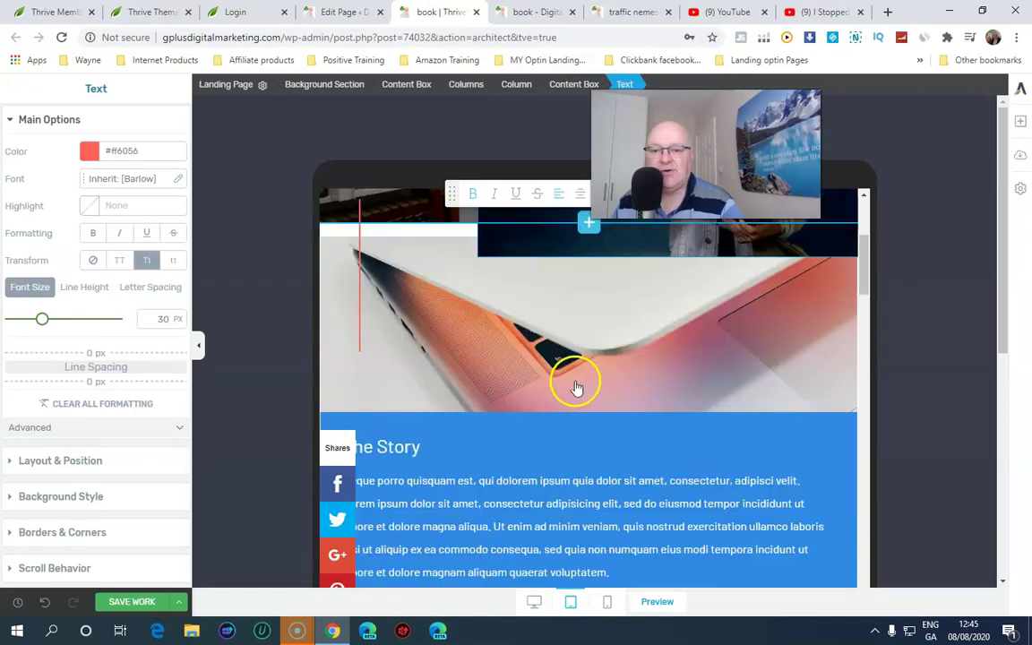
pyautogui.scroll(-8, 577, 378)
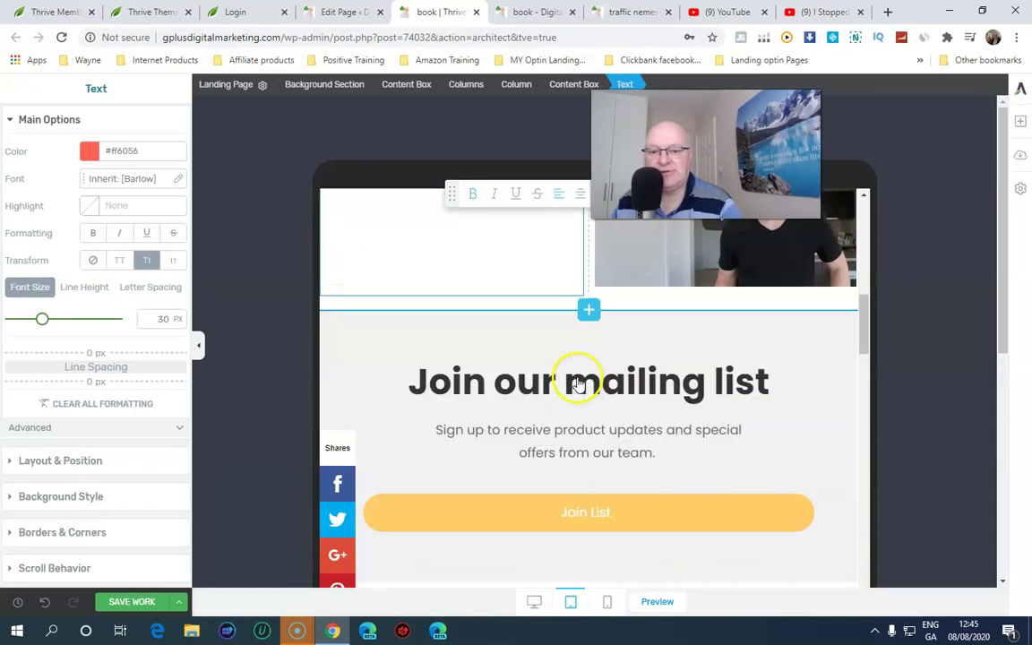
pyautogui.scroll(-6, 578, 377)
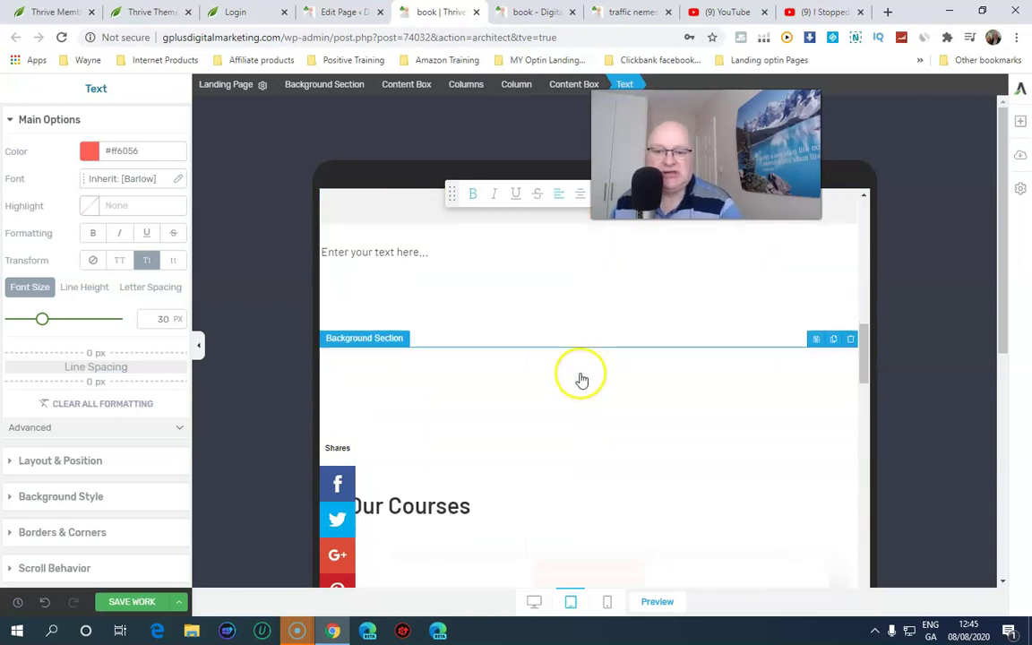
pyautogui.scroll(-5, 581, 379)
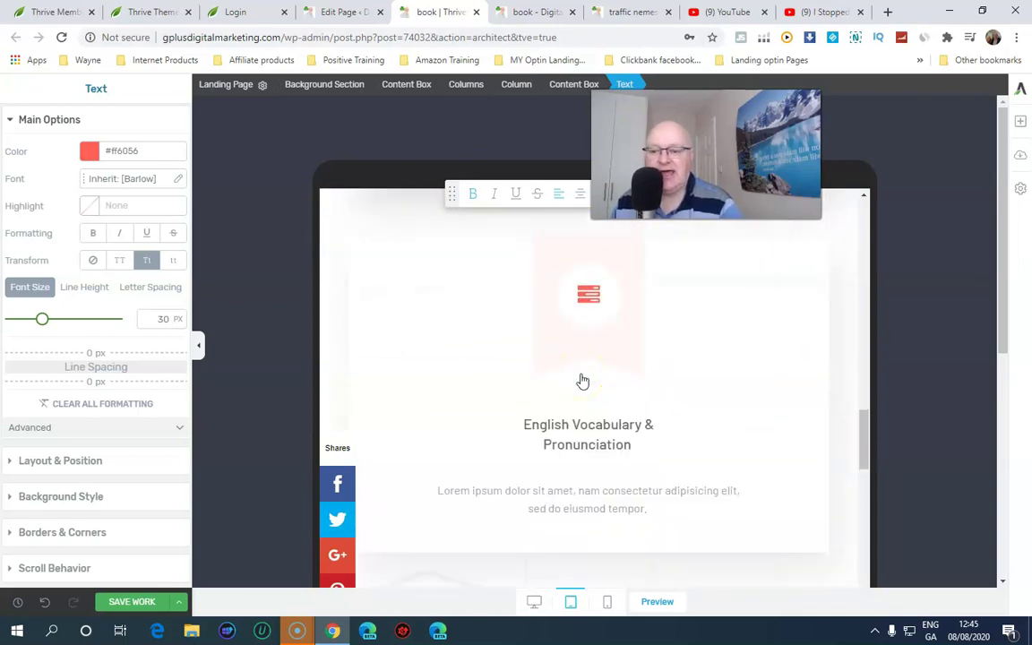
pyautogui.scroll(5, 580, 380)
pyautogui.scroll(15, 573, 363)
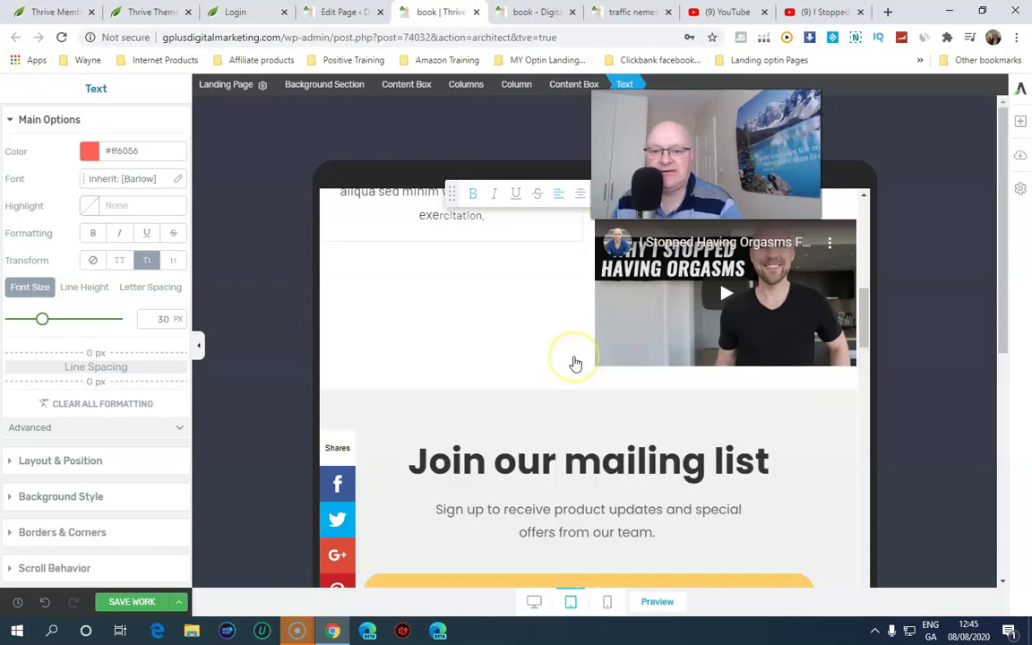
pyautogui.scroll(-15, 578, 361)
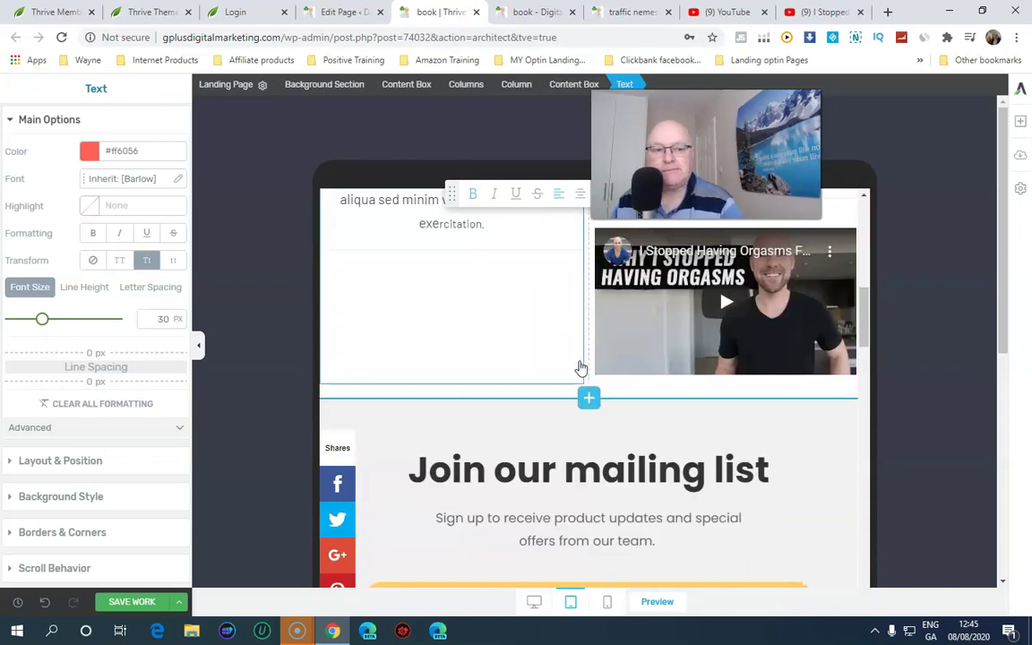
pyautogui.scroll(-3, 579, 367)
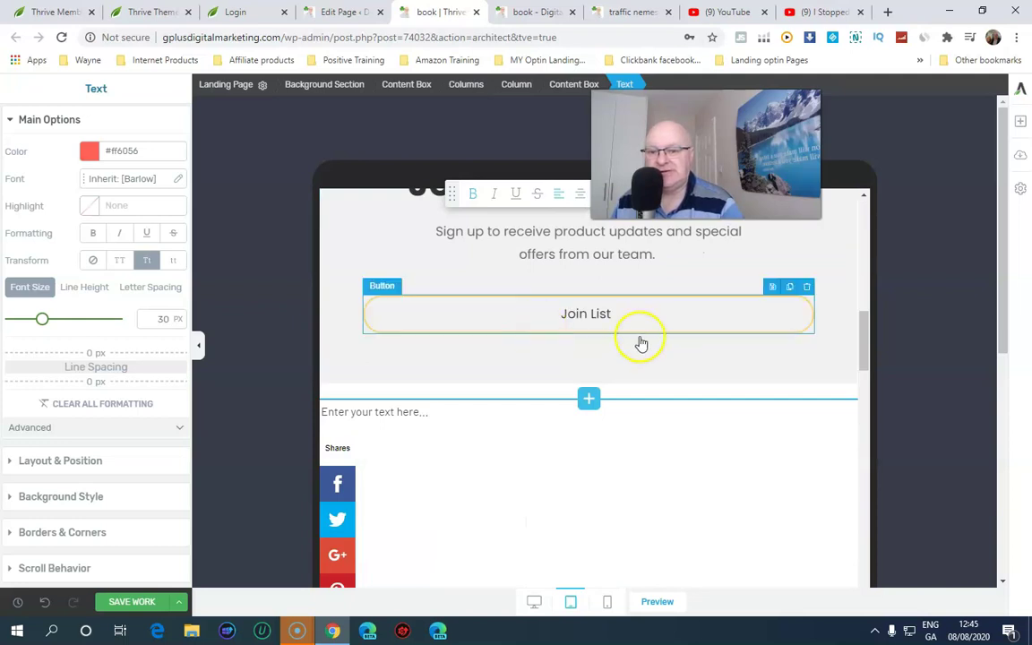
pyautogui.click(139, 603)
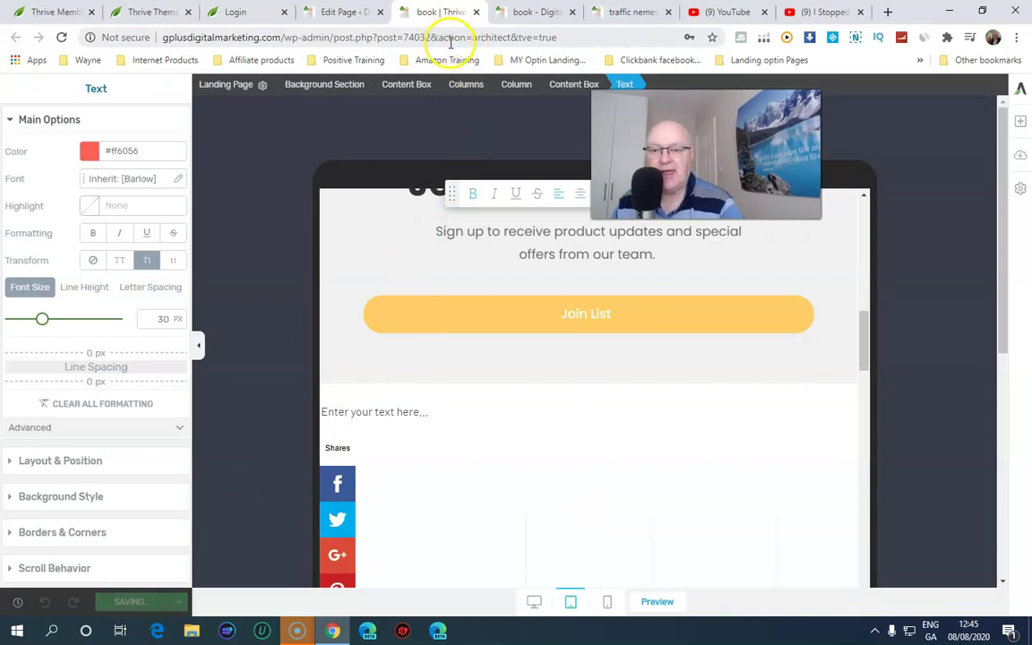
# Move through the Edit Page and editor tabs to the live book page tab
pyautogui.click(333, 11)
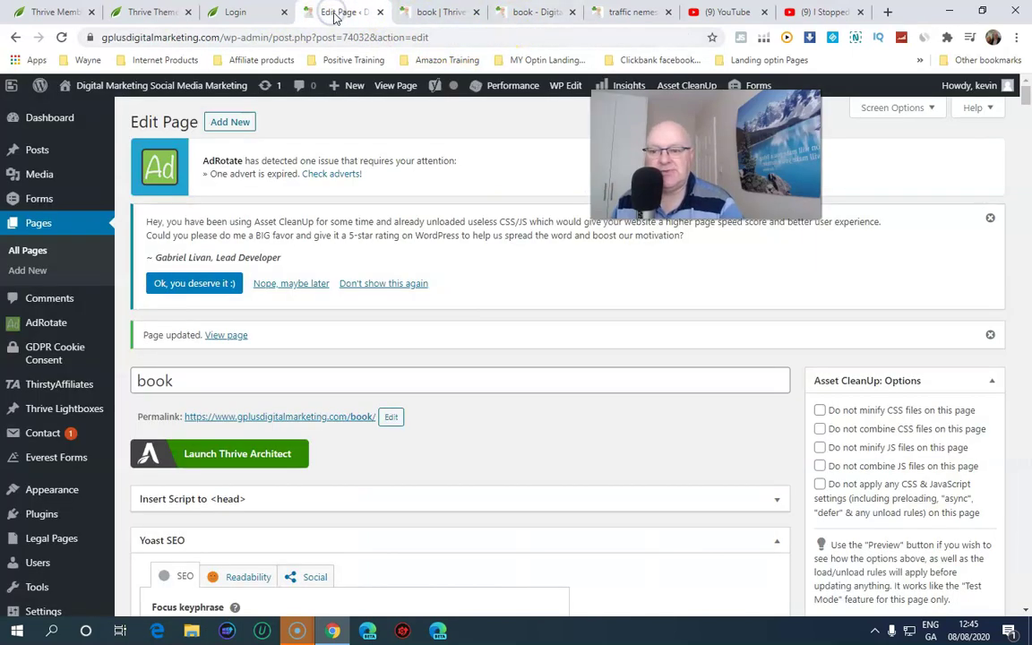
pyautogui.click(424, 13)
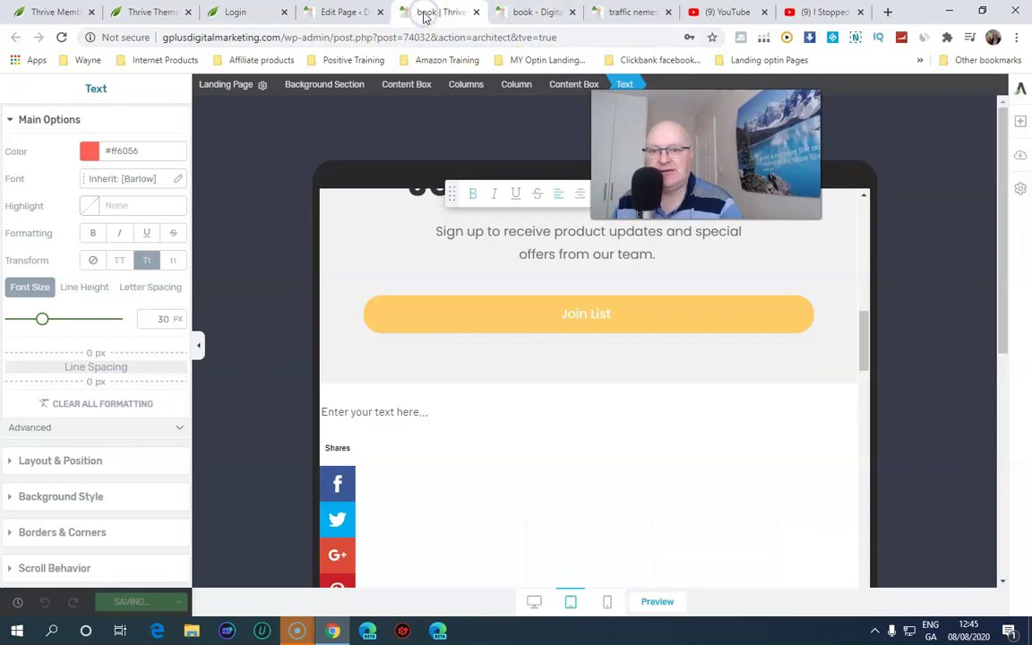
pyautogui.click(529, 12)
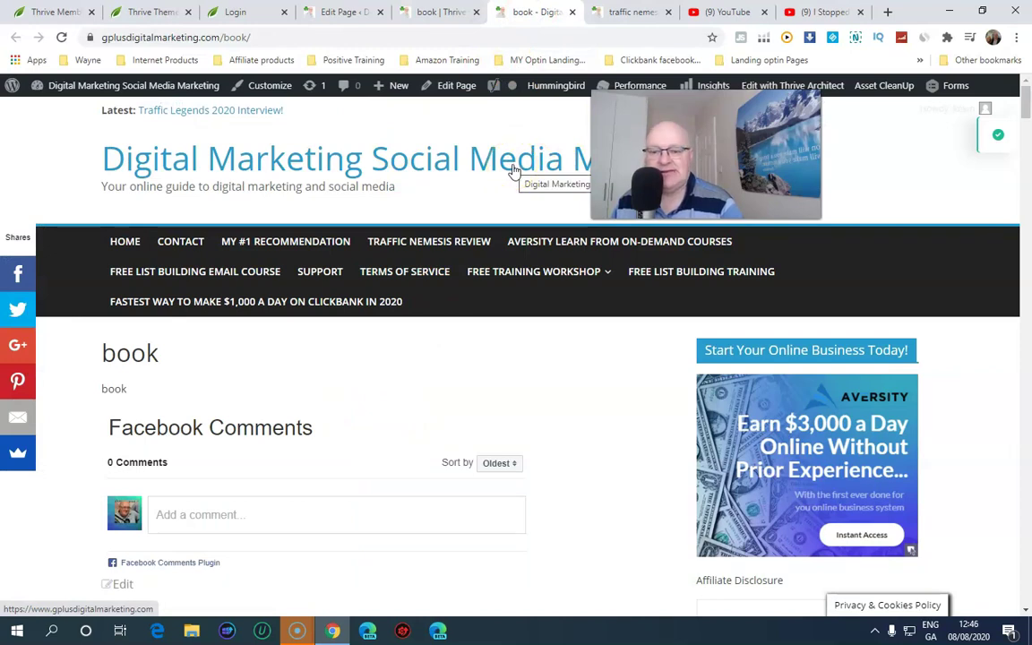
# Reload the live book page and scroll through its new Language.Study design
pyautogui.scroll(-2, 513, 169)
pyautogui.scroll(2, 514, 168)
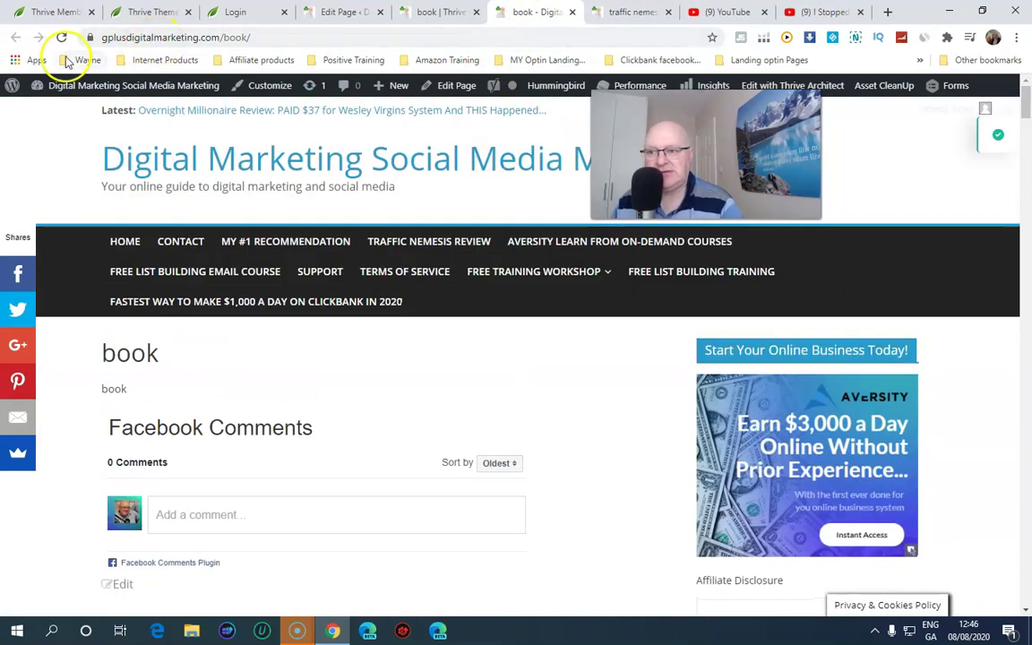
pyautogui.click(64, 38)
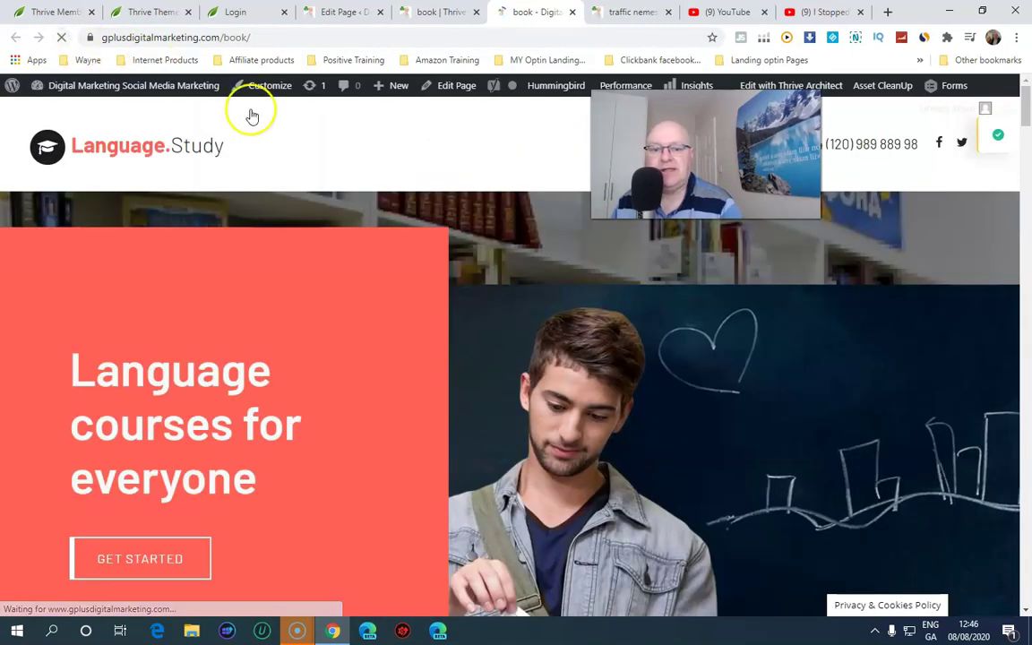
pyautogui.scroll(-1, 466, 202)
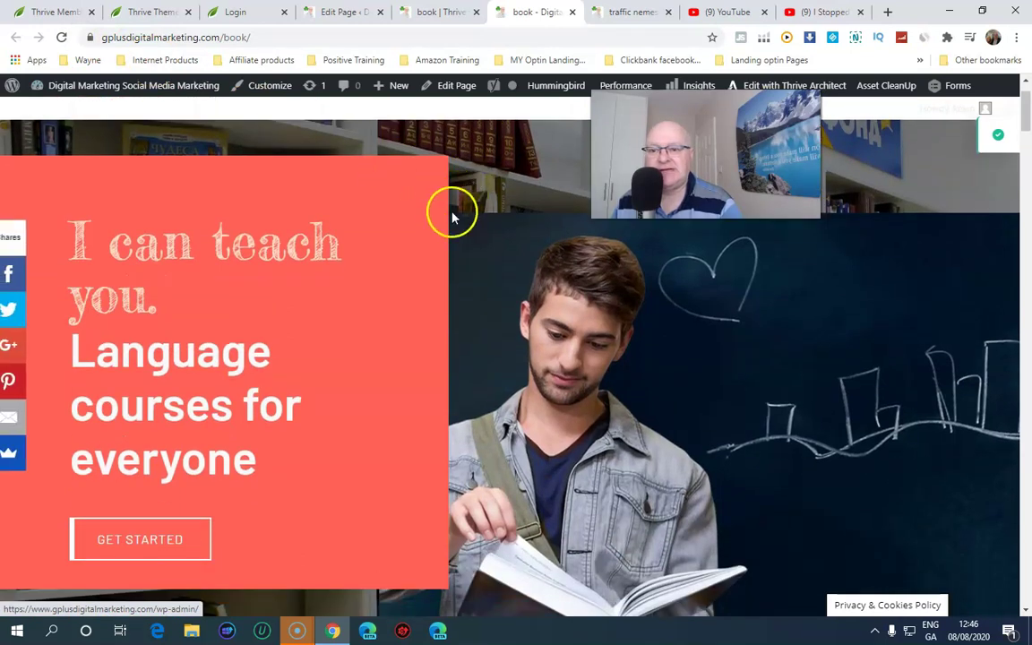
pyautogui.scroll(-3, 437, 218)
pyautogui.scroll(-3, 436, 220)
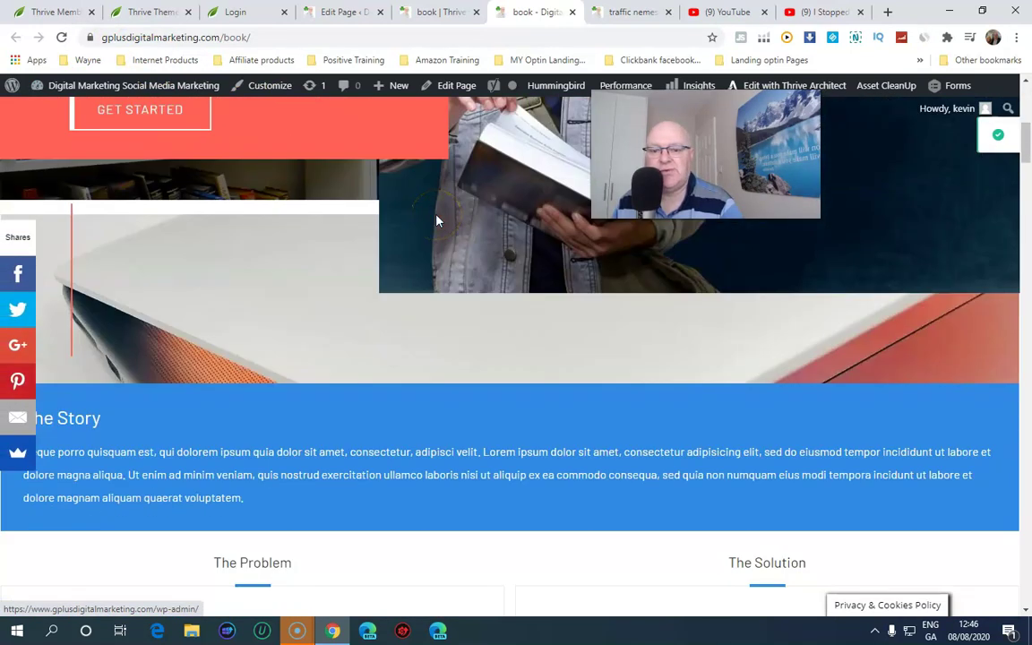
pyautogui.scroll(-10, 437, 220)
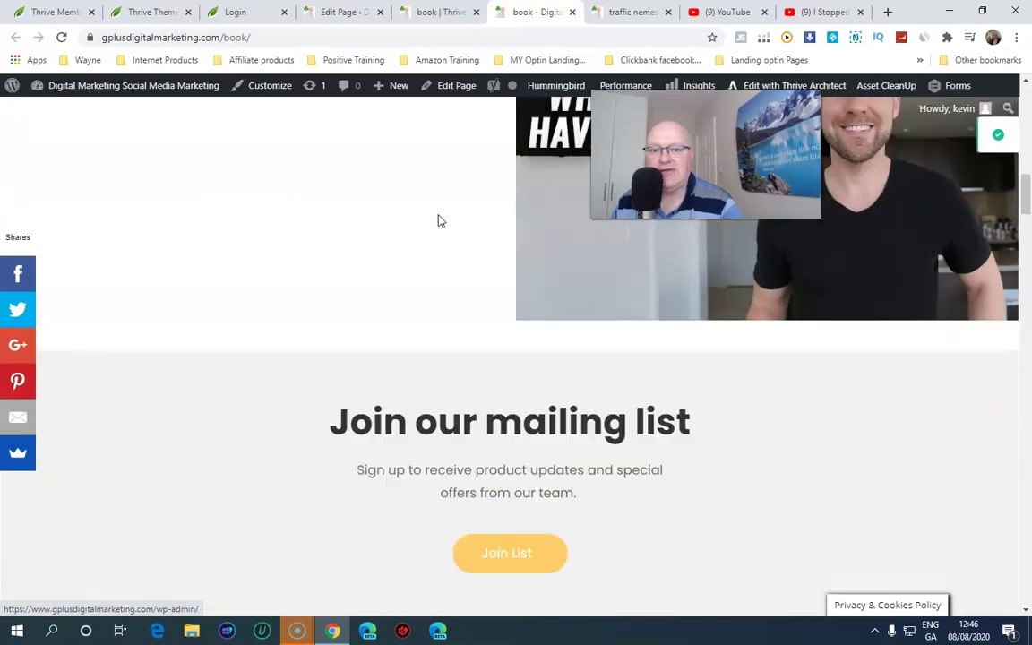
pyautogui.scroll(2, 437, 221)
# Play and pause the embedded video, scroll back to the top, and return to the editor tab
pyautogui.click(574, 229)
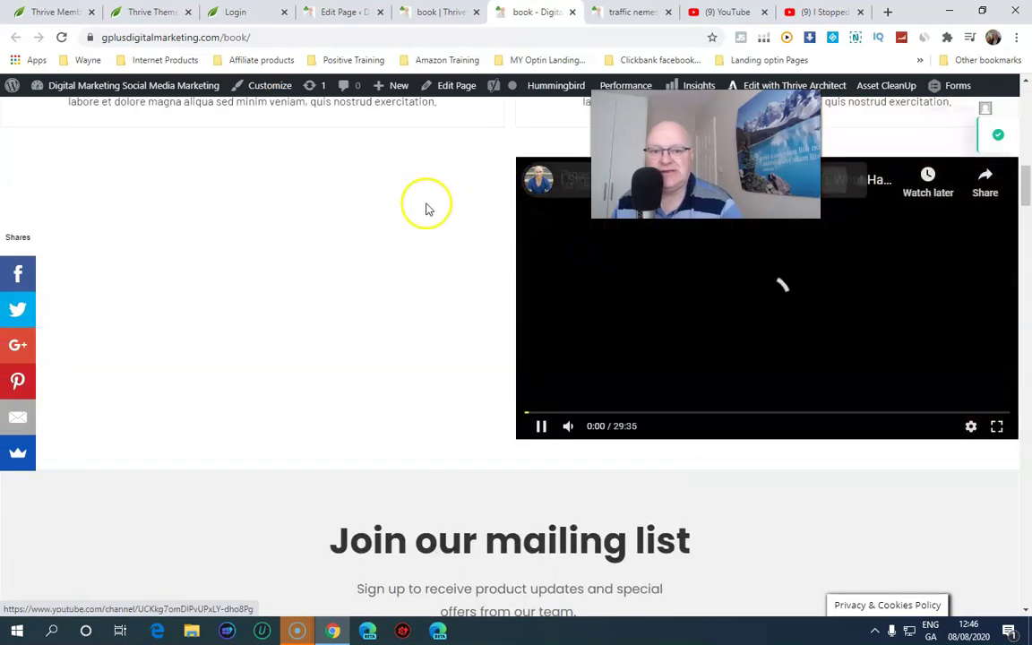
pyautogui.click(544, 428)
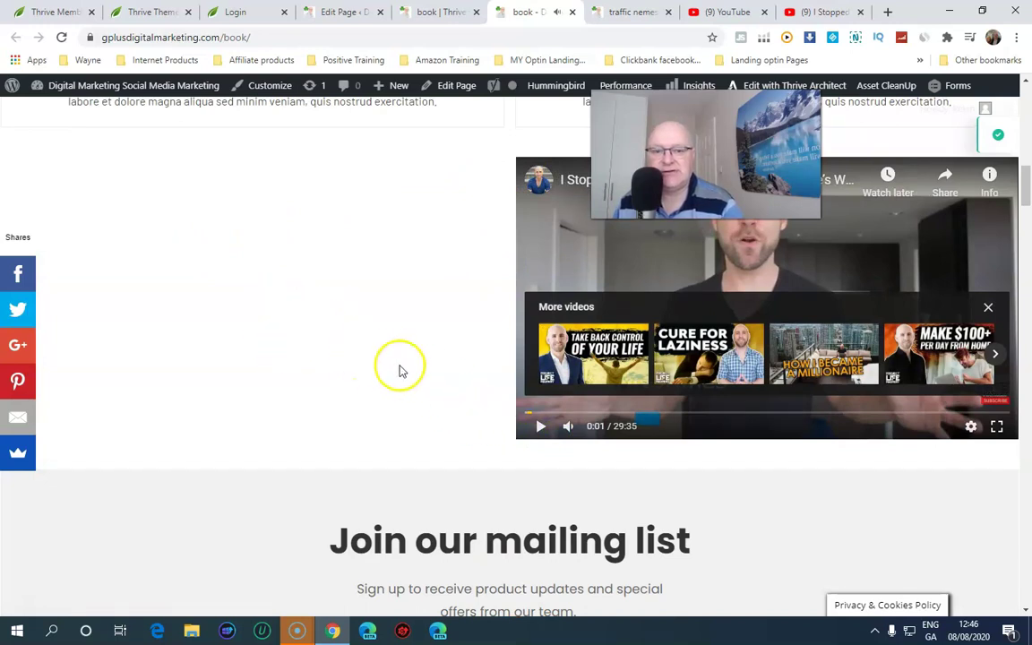
pyautogui.scroll(-5, 400, 370)
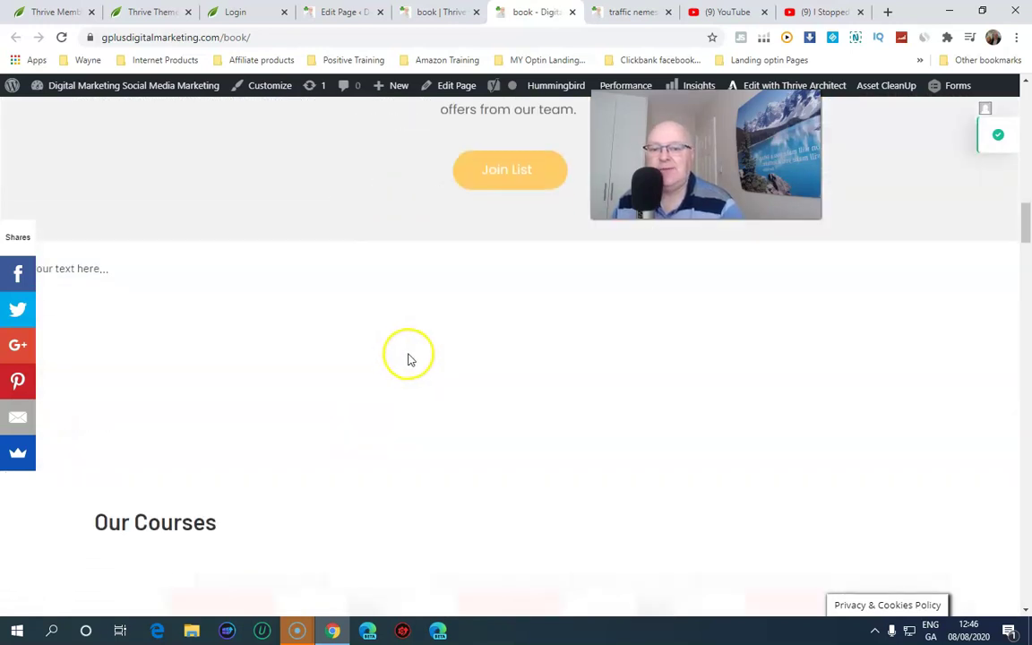
pyautogui.scroll(-10, 407, 358)
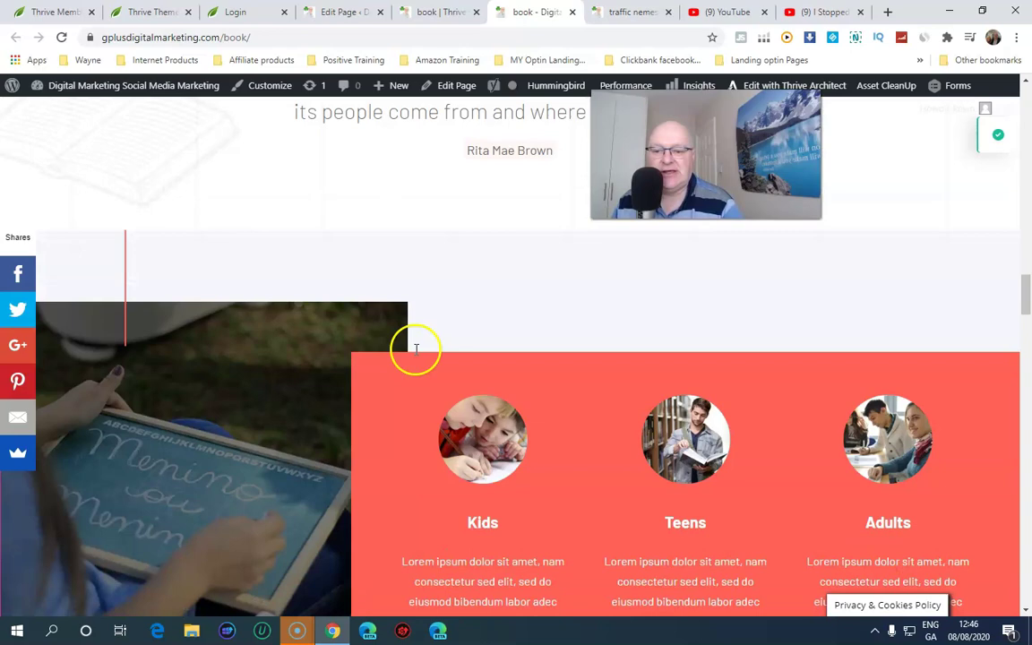
pyautogui.scroll(-3, 416, 349)
pyautogui.scroll(6, 448, 103)
pyautogui.scroll(20, 459, 139)
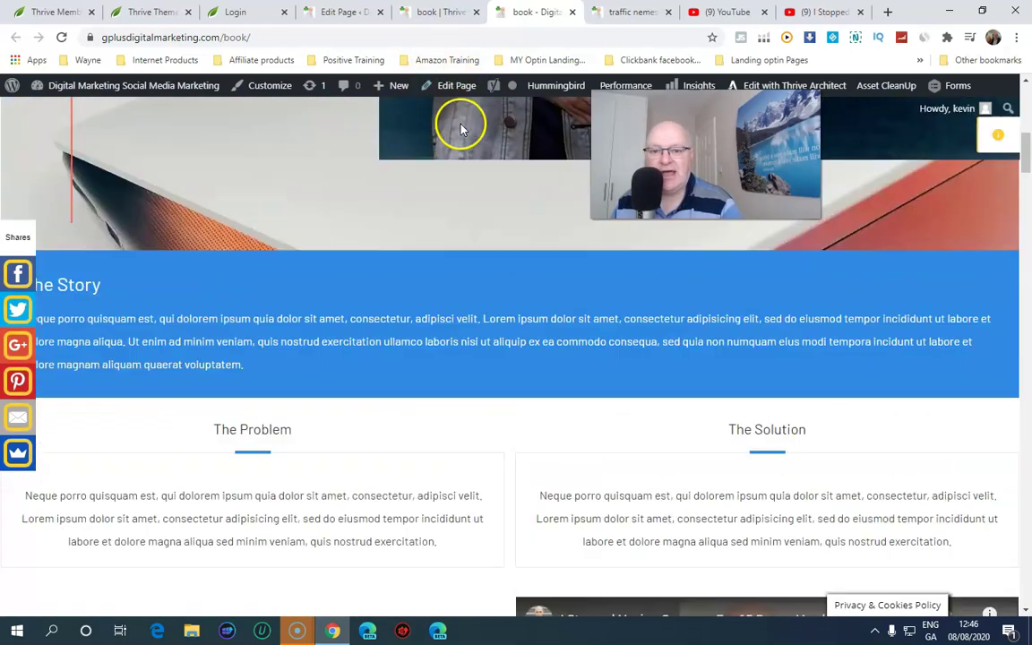
pyautogui.scroll(10, 457, 134)
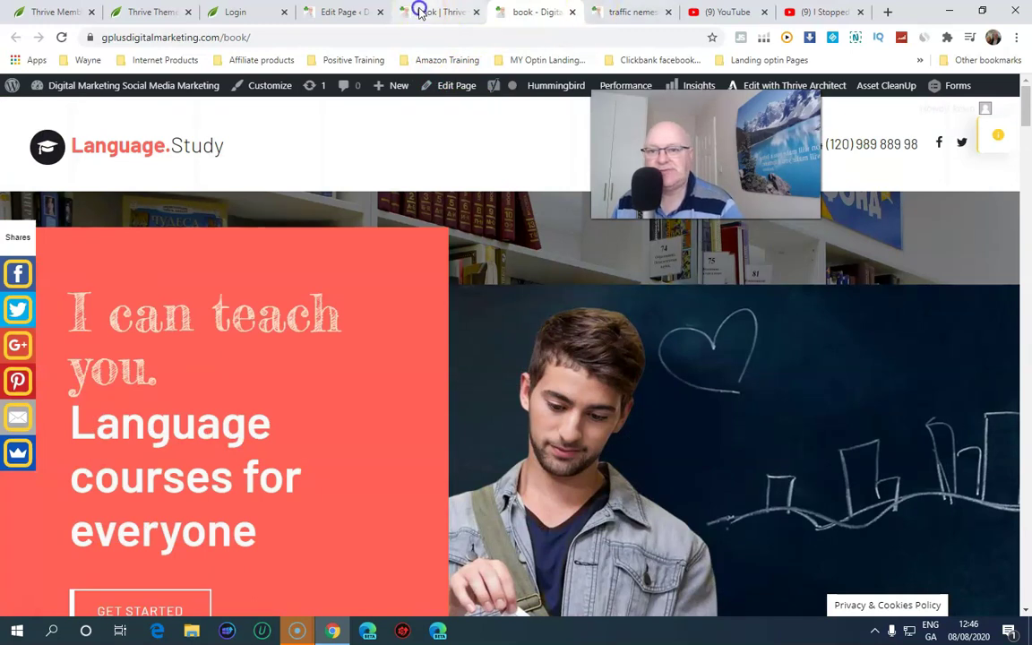
pyautogui.click(418, 11)
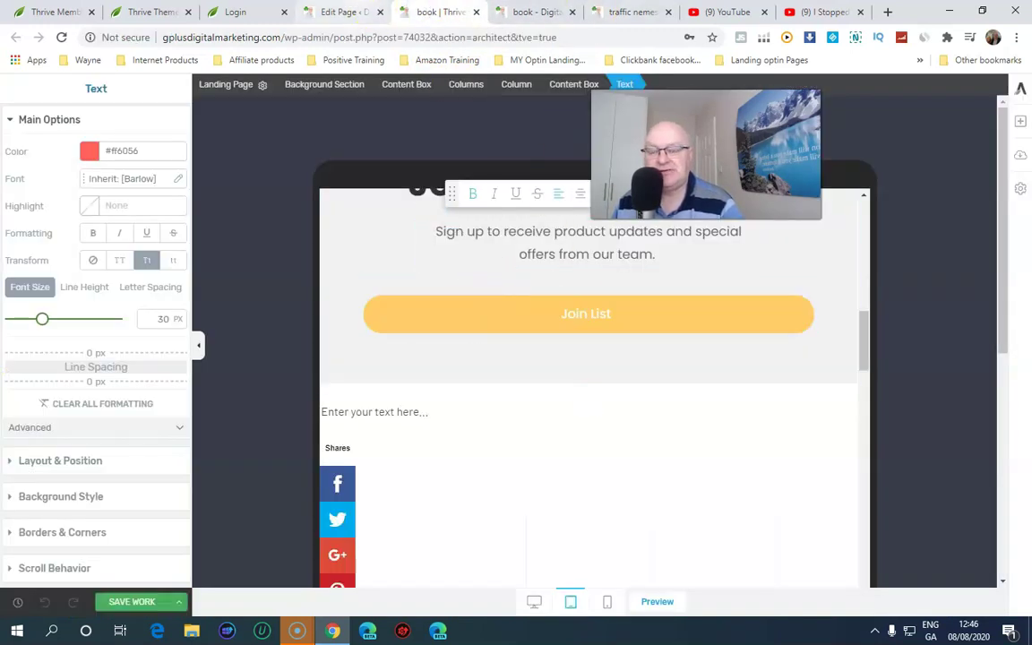
# Return to the book page's WordPress edit screen and start a new blank page
pyautogui.hotkey('ctrl', 'shift', 'Tab')
pyautogui.click(421, 10)
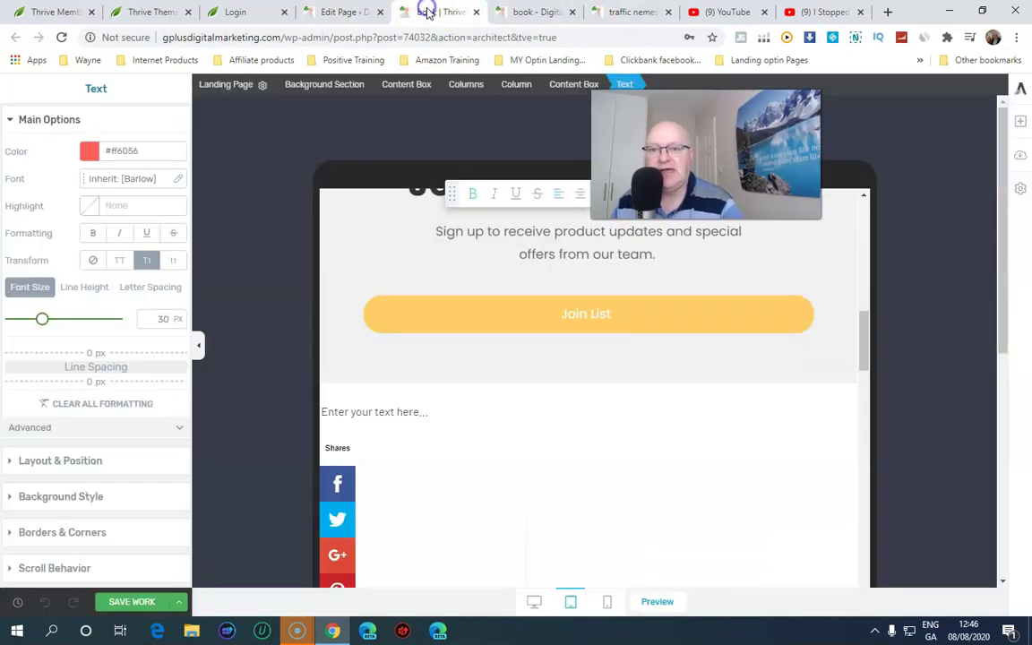
pyautogui.click(342, 12)
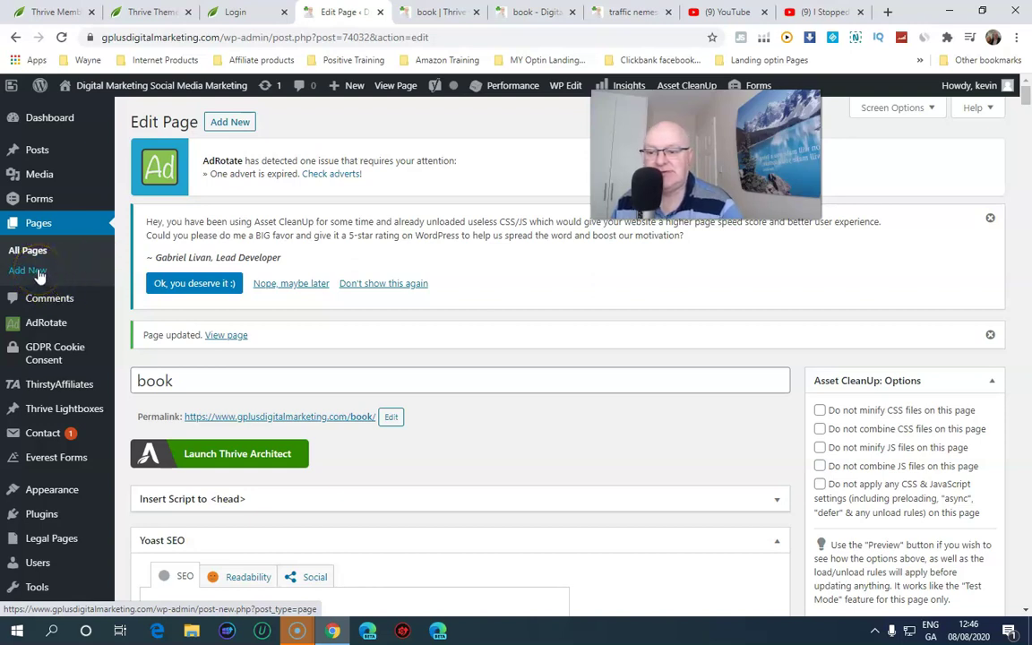
pyautogui.click(40, 273)
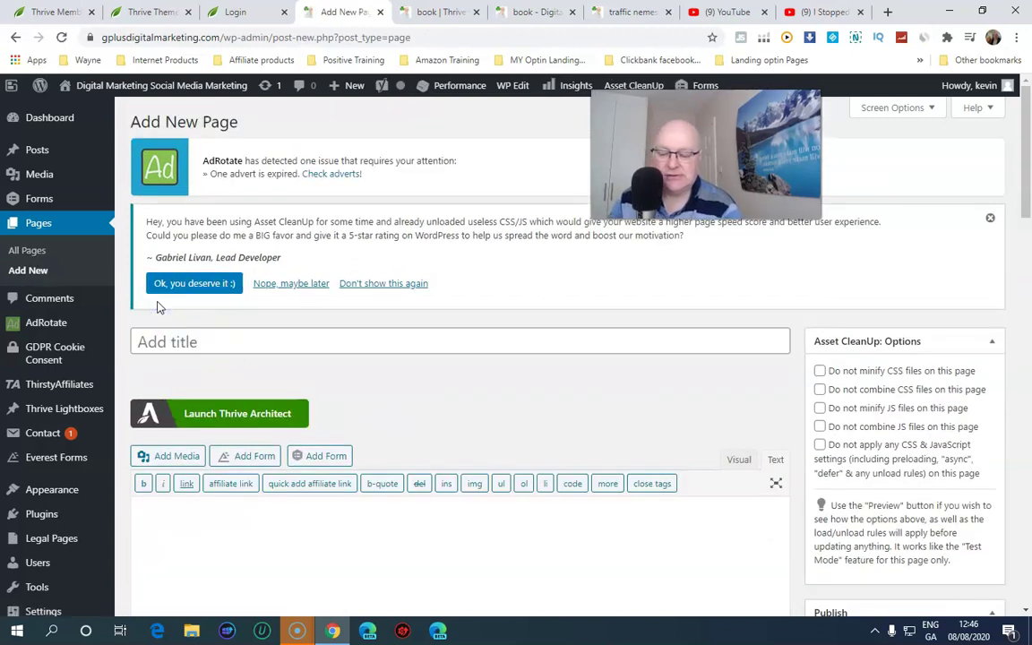
# Enter 'book thanks' as the new page's title and publish it
pyautogui.scroll(-5, 157, 307)
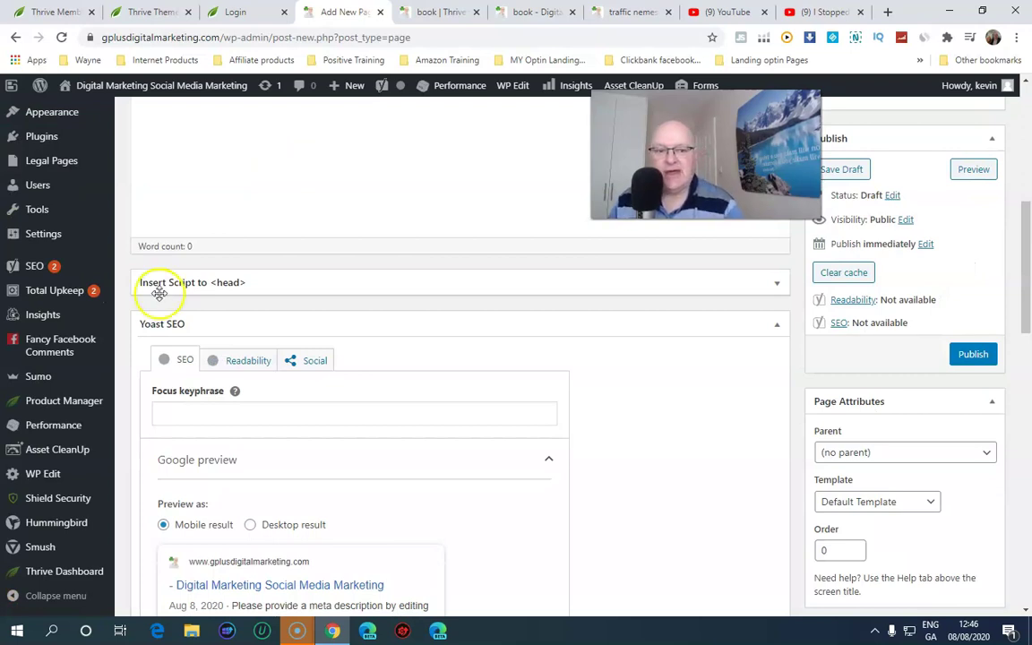
pyautogui.scroll(5, 280, 294)
pyautogui.click(205, 294)
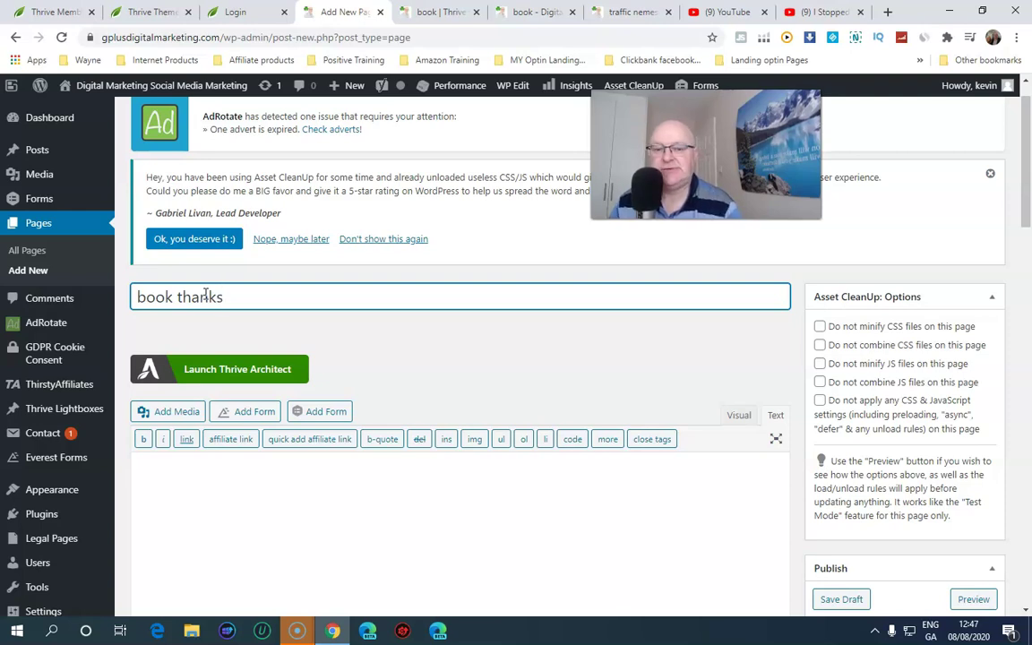
pyautogui.scroll(-3, 368, 231)
pyautogui.scroll(1, 421, 264)
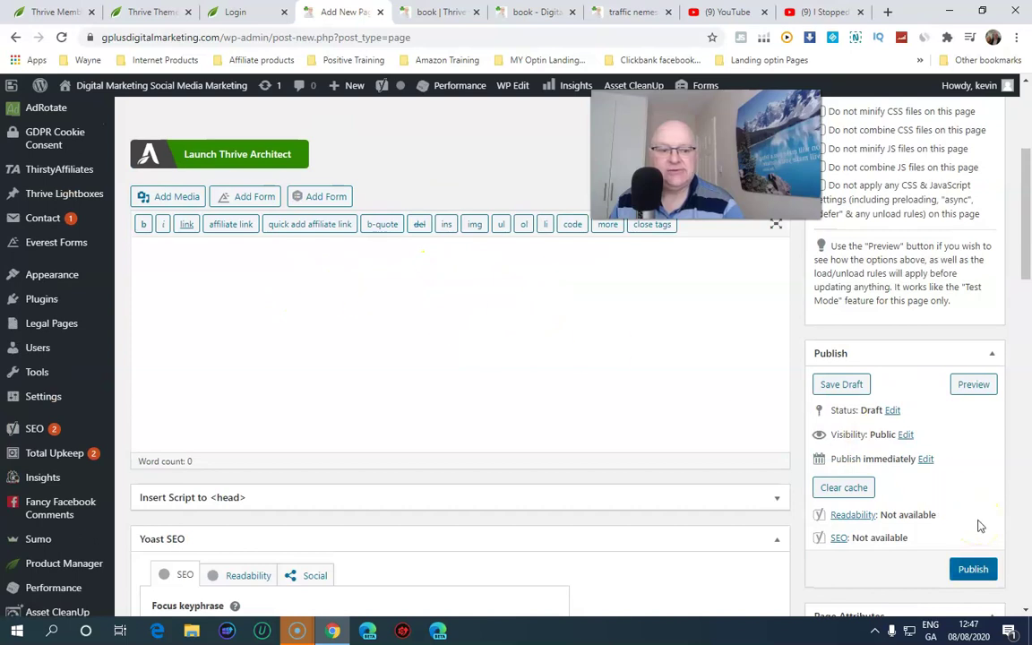
pyautogui.click(991, 570)
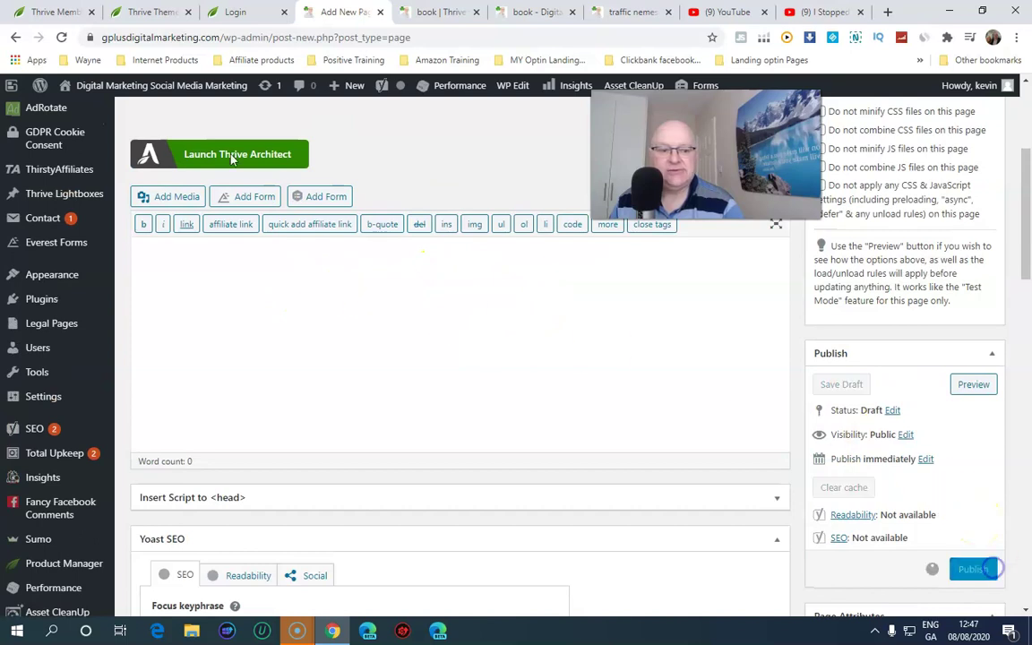
pyautogui.click(231, 158)
pyautogui.scroll(-1, 269, 340)
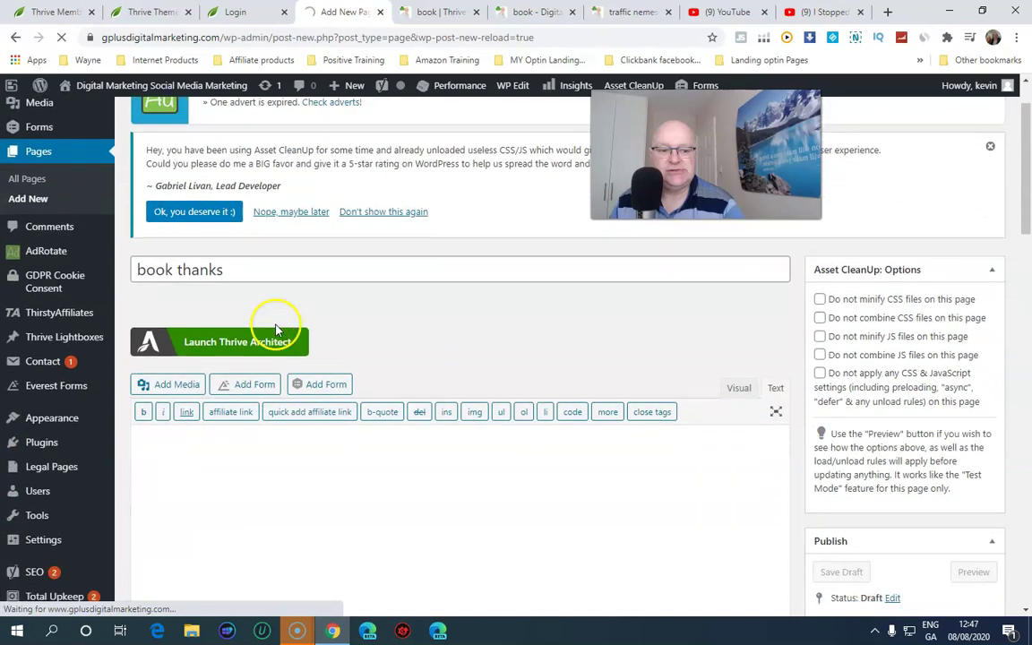
# Open the book thanks page in Thrive Architect as a Normal Page
pyautogui.click(249, 355)
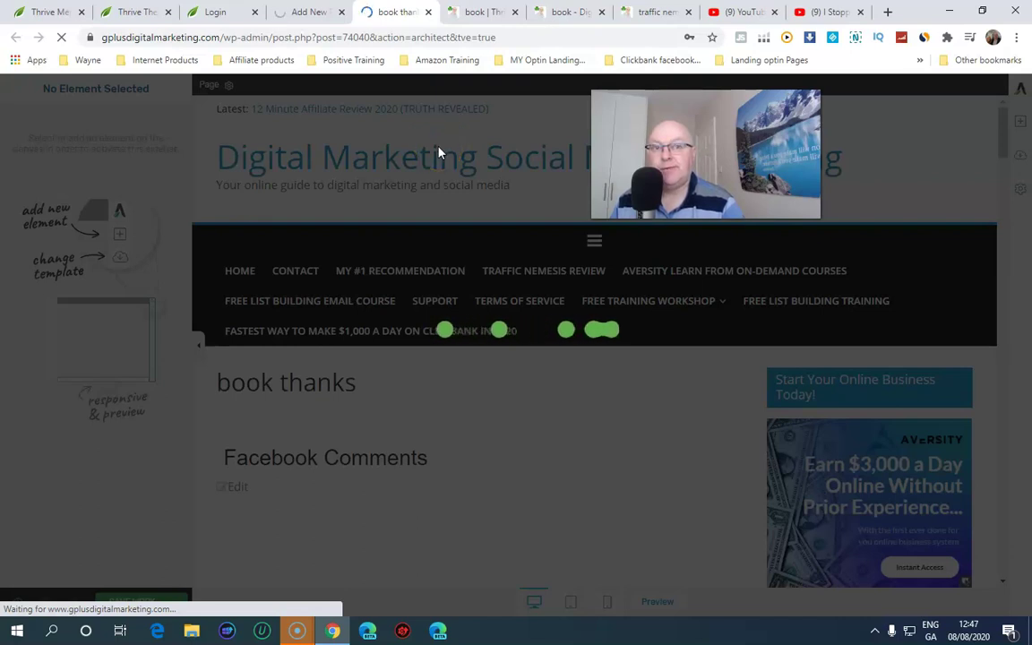
pyautogui.click(440, 135)
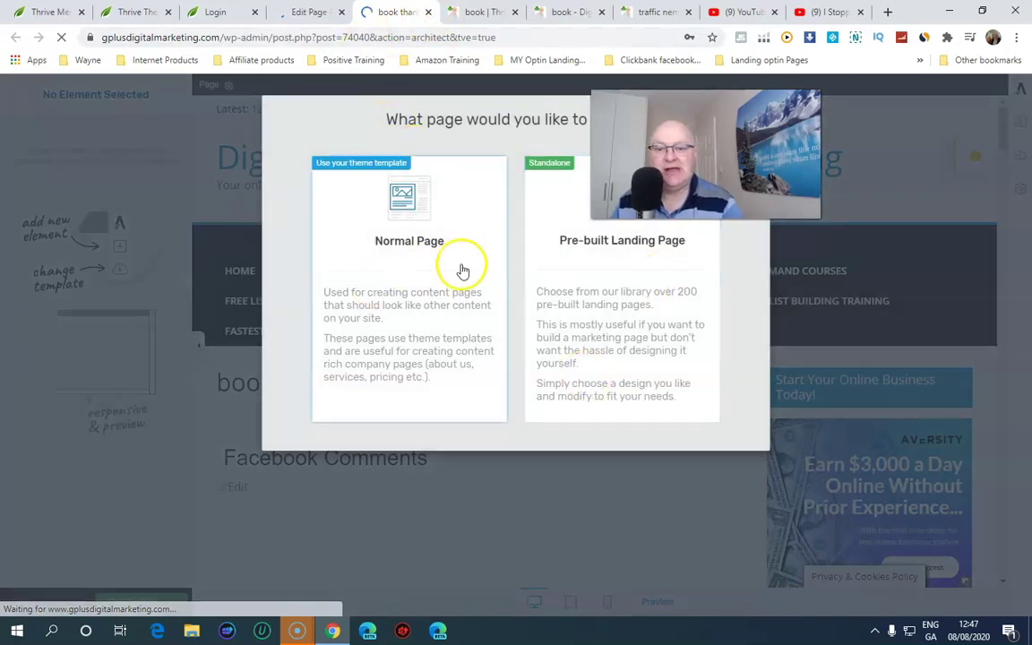
pyautogui.click(431, 295)
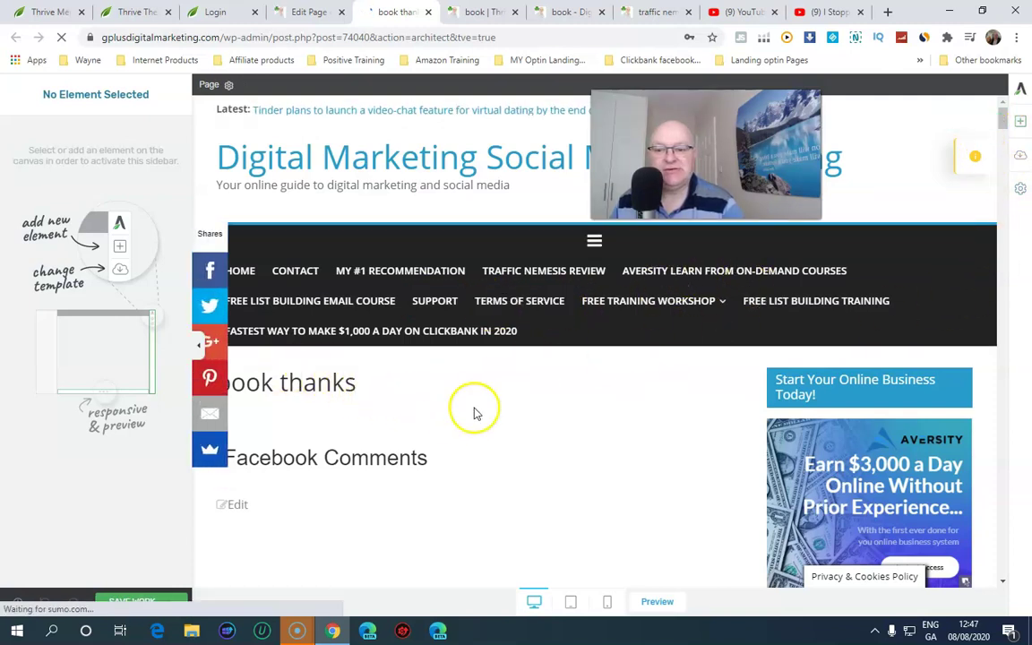
# Choose Import Landing Page from the page's template and settings options
pyautogui.click(1021, 125)
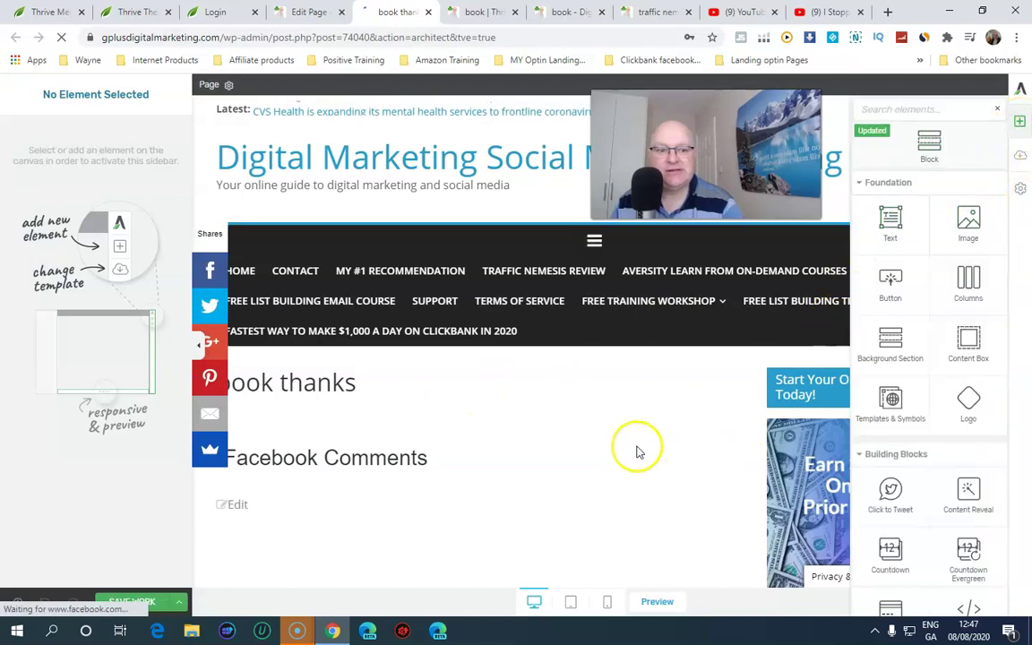
pyautogui.click(1020, 189)
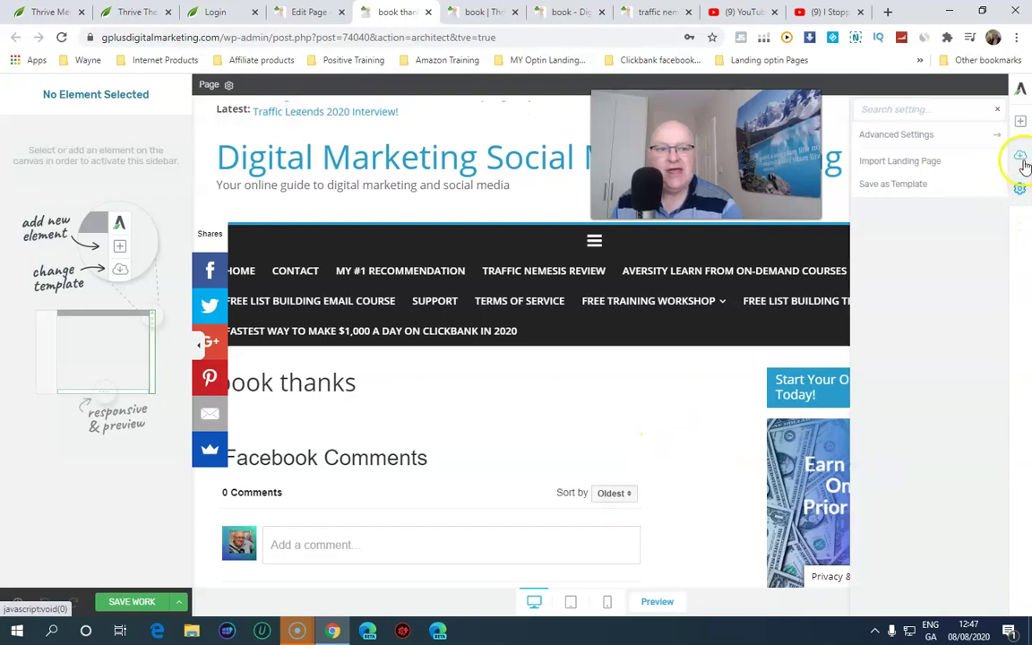
pyautogui.click(1022, 156)
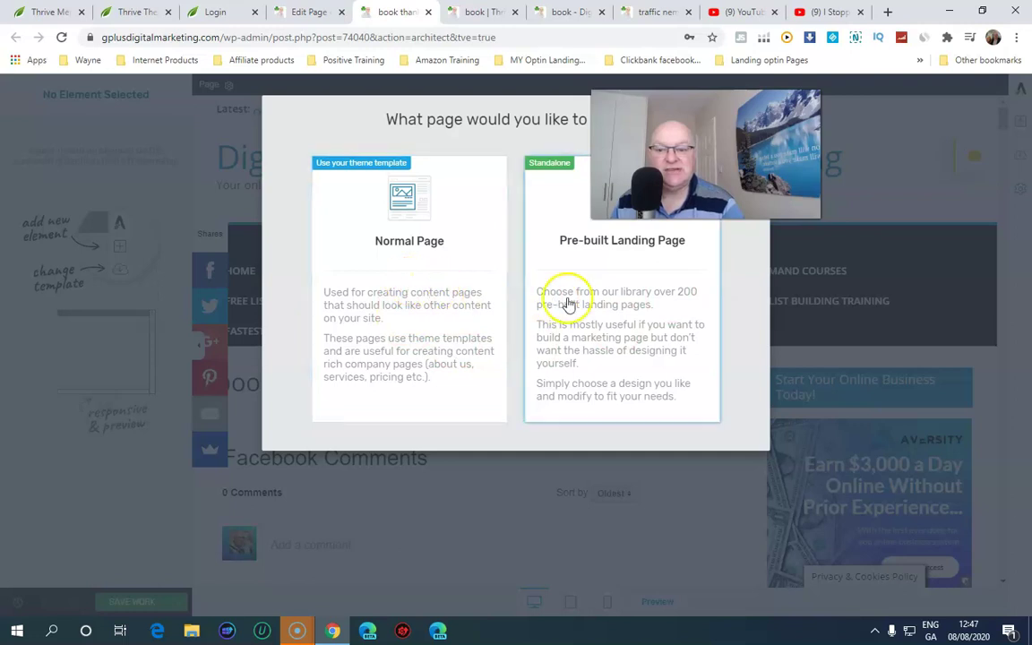
# Open the Consultant Smart set in the pre-built landing page library and browse its templates
pyautogui.click(585, 330)
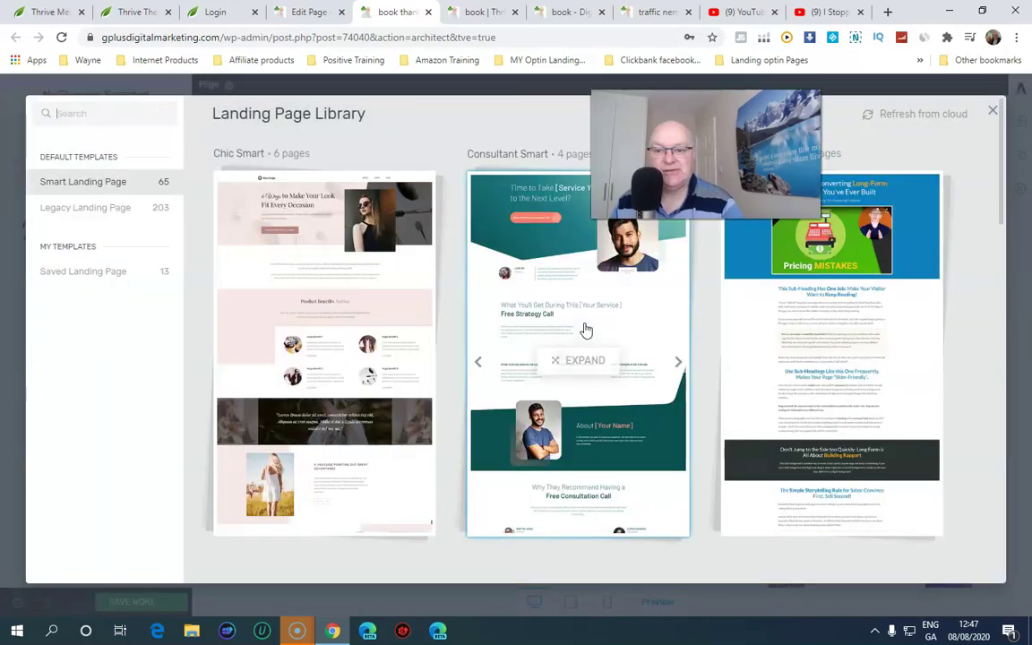
pyautogui.click(585, 321)
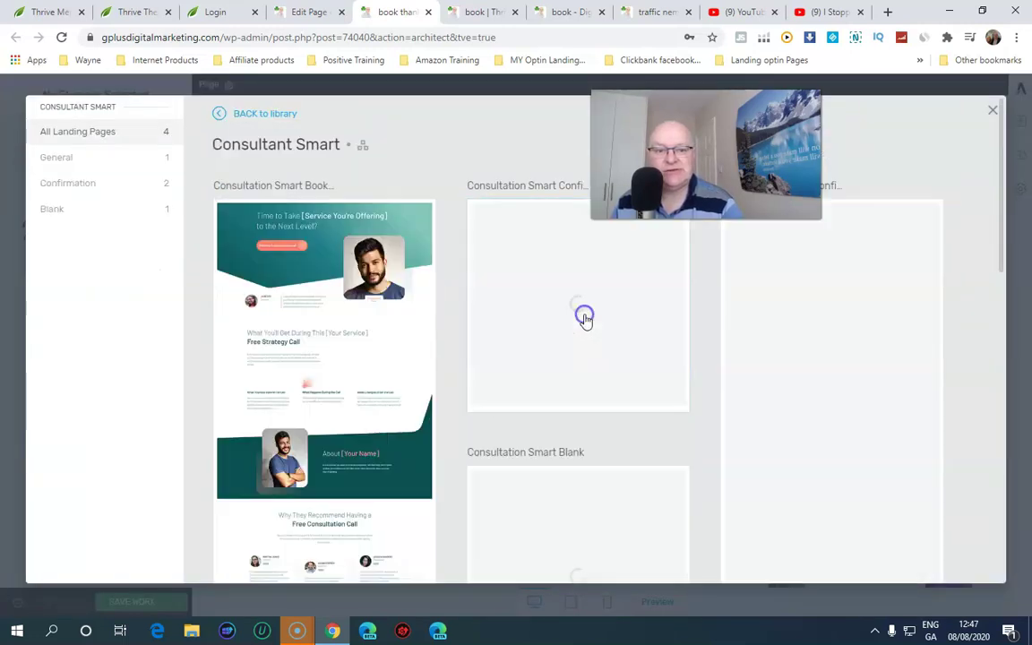
pyautogui.click(300, 327)
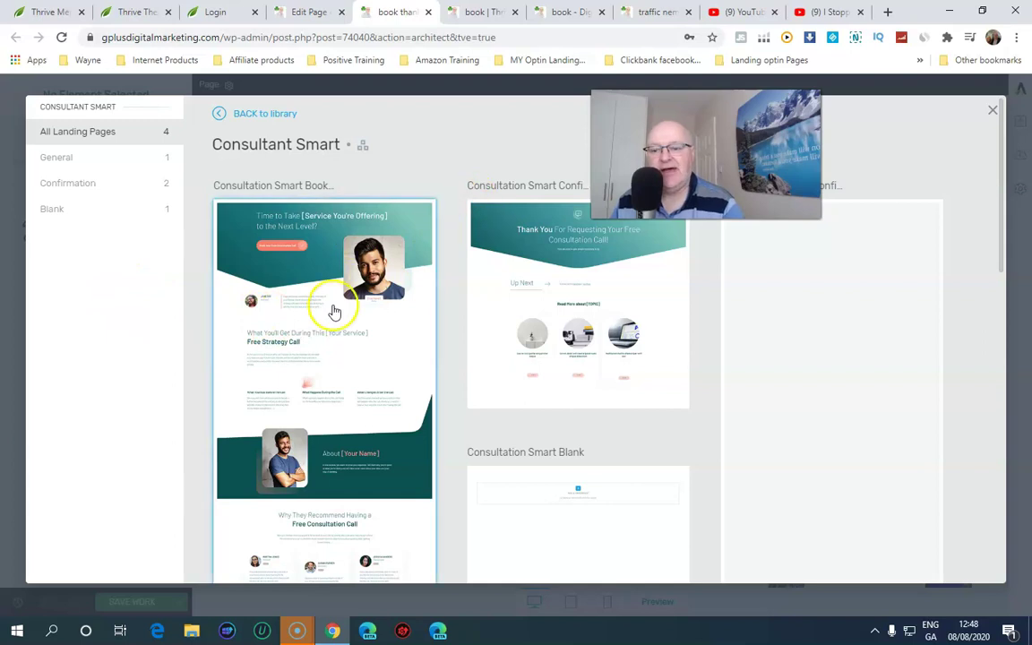
pyautogui.scroll(-1, 329, 309)
pyautogui.scroll(-1, 331, 311)
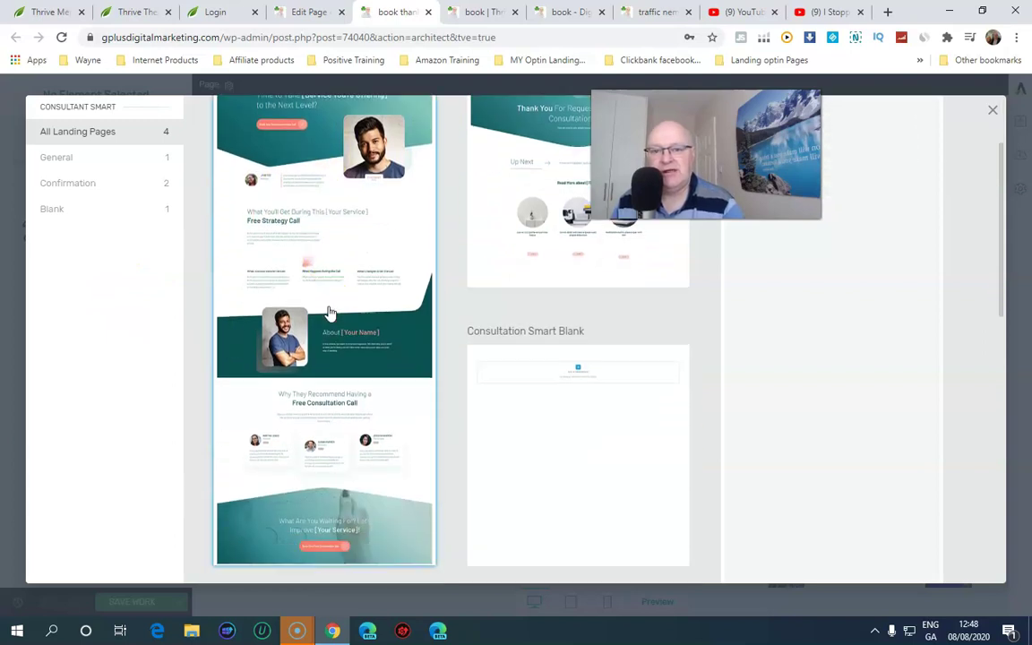
pyautogui.scroll(1, 334, 299)
pyautogui.scroll(1, 410, 339)
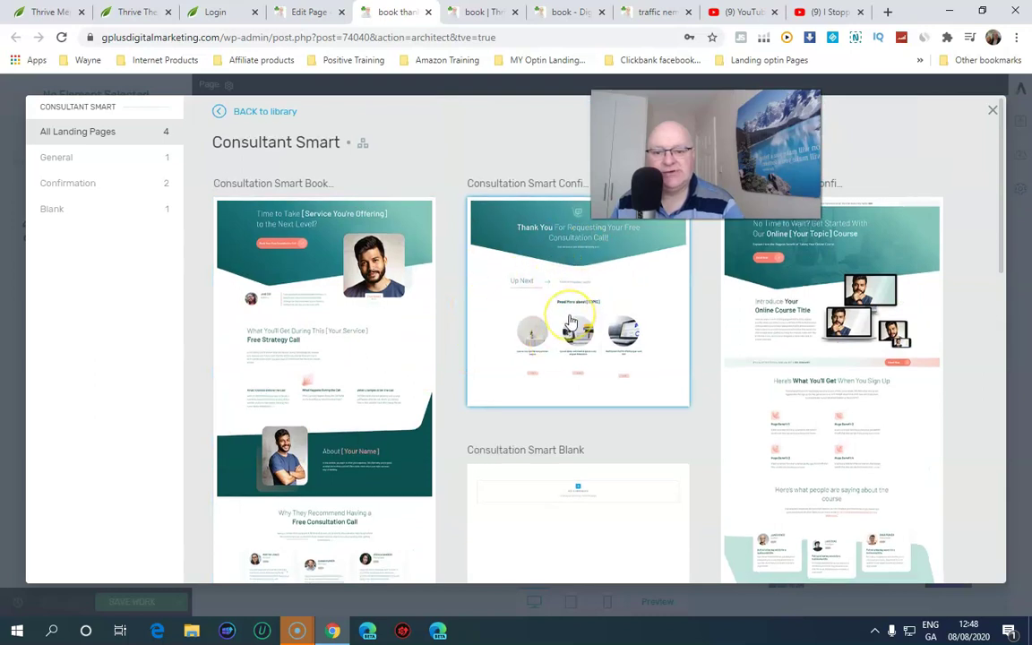
pyautogui.scroll(-1, 571, 320)
pyautogui.scroll(1, 571, 320)
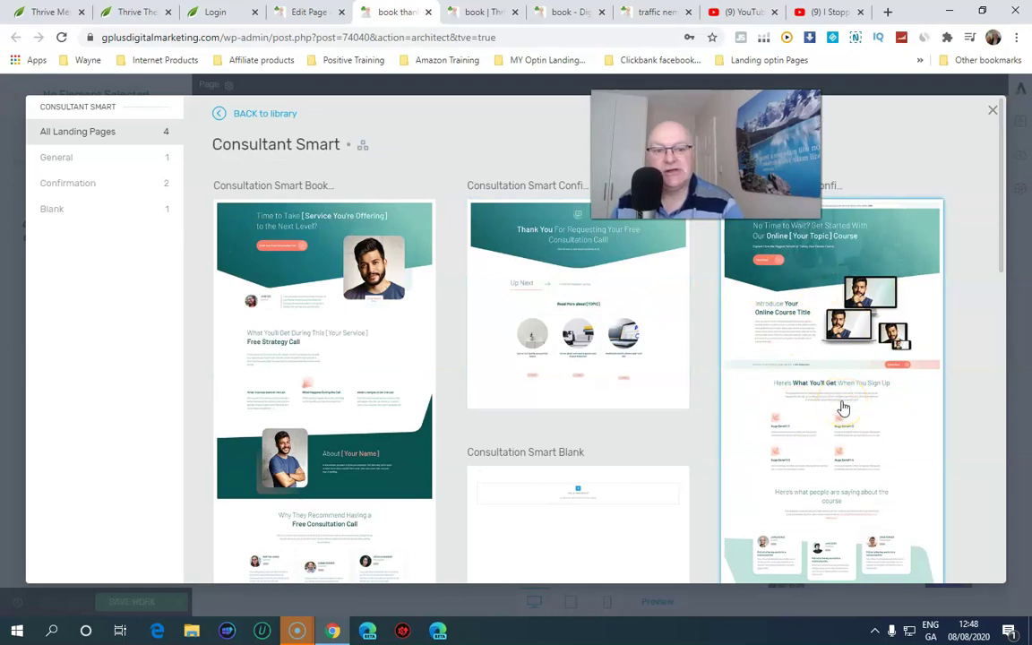
# Apply the Consultation Smart Confirmation template to the book thanks page
pyautogui.scroll(-6, 842, 408)
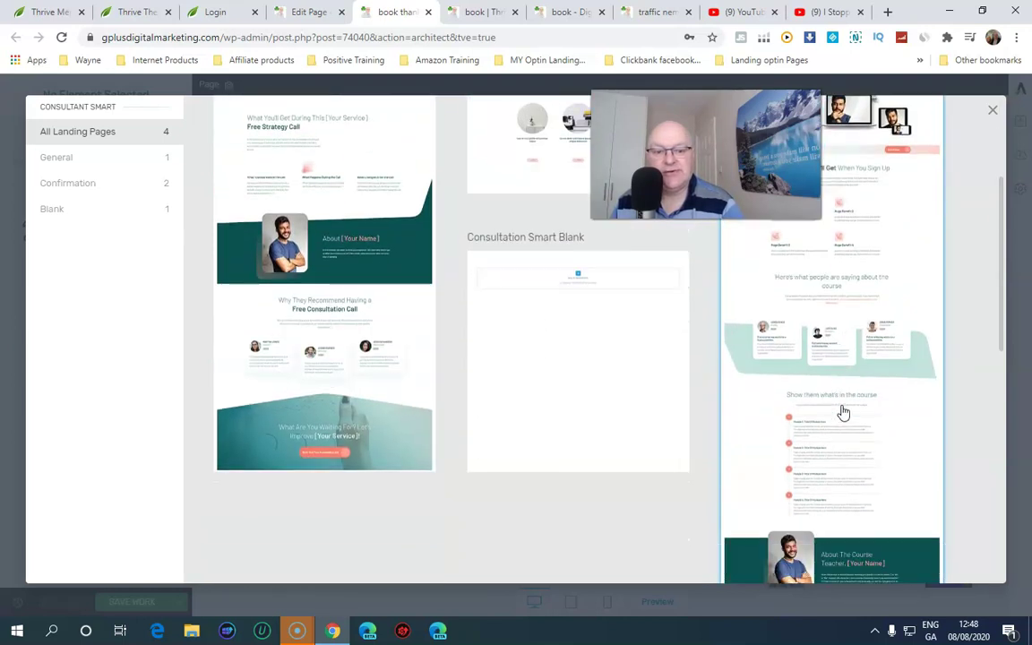
pyautogui.scroll(-5, 842, 414)
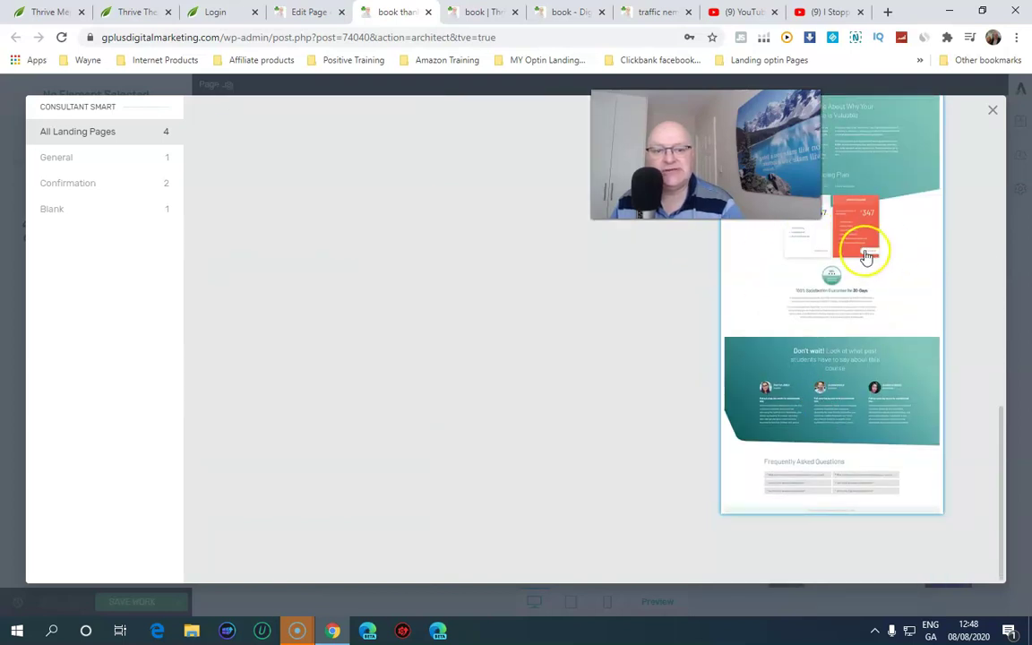
pyautogui.scroll(4, 827, 387)
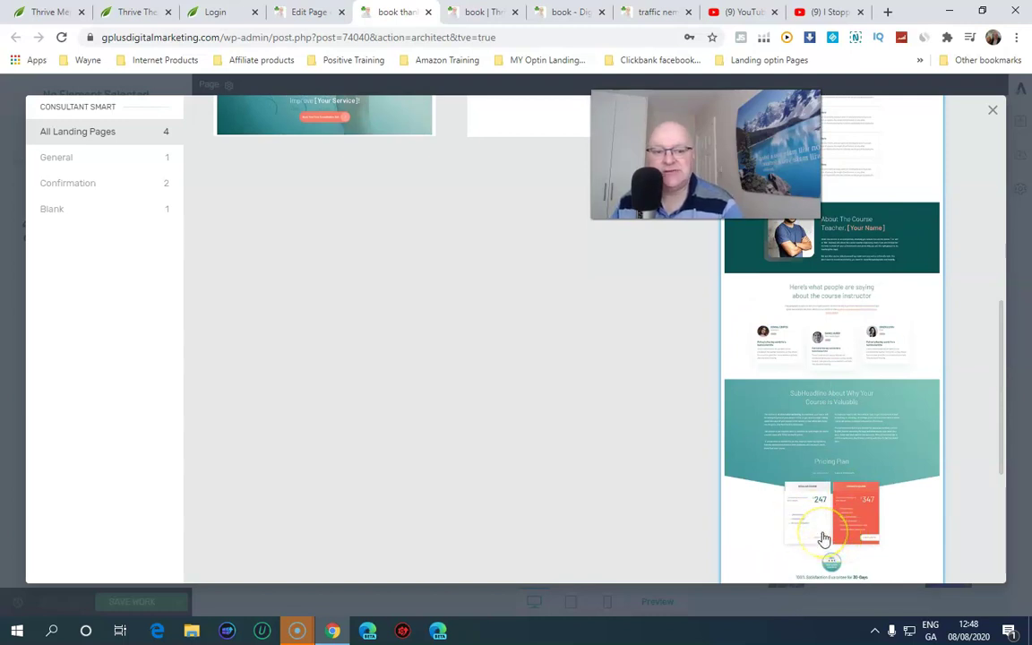
pyautogui.scroll(1, 823, 537)
pyautogui.scroll(-4, 829, 529)
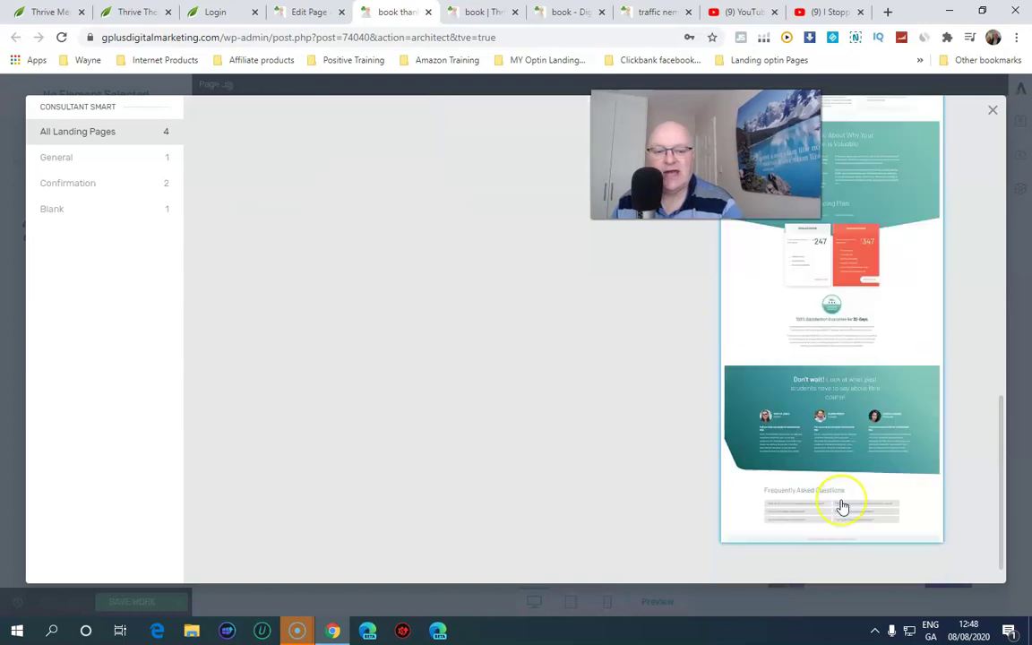
pyautogui.scroll(-1, 841, 507)
pyautogui.scroll(10, 842, 507)
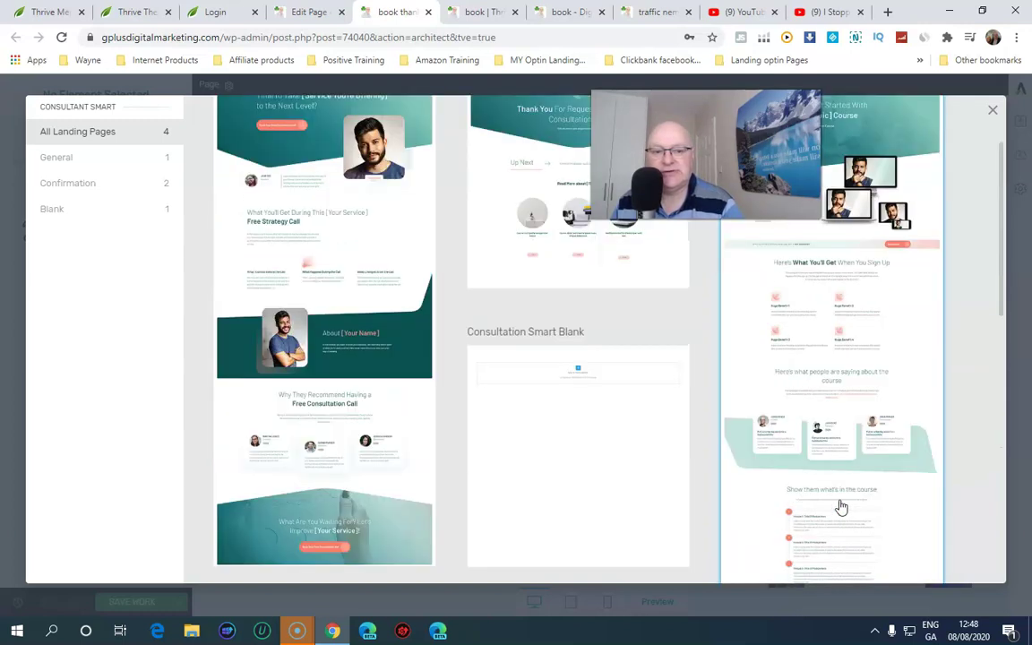
pyautogui.click(595, 313)
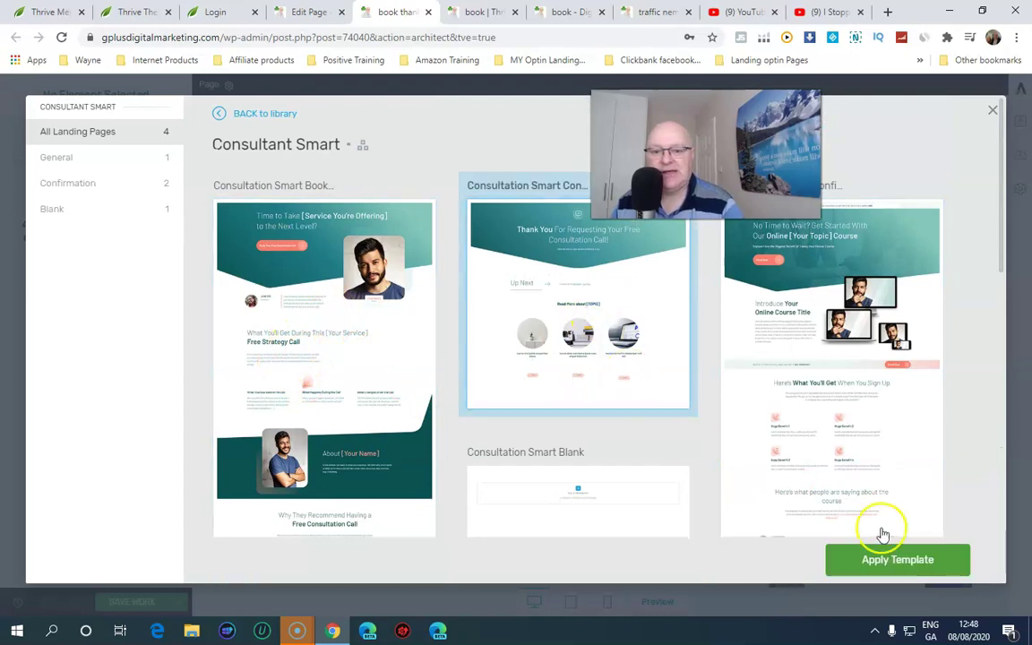
pyautogui.click(915, 558)
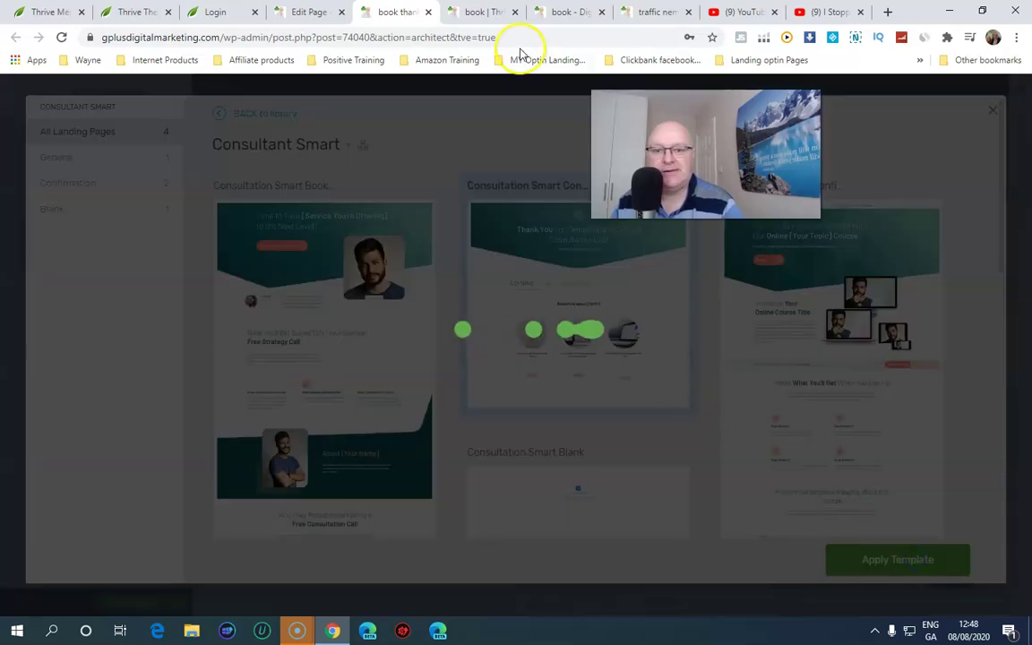
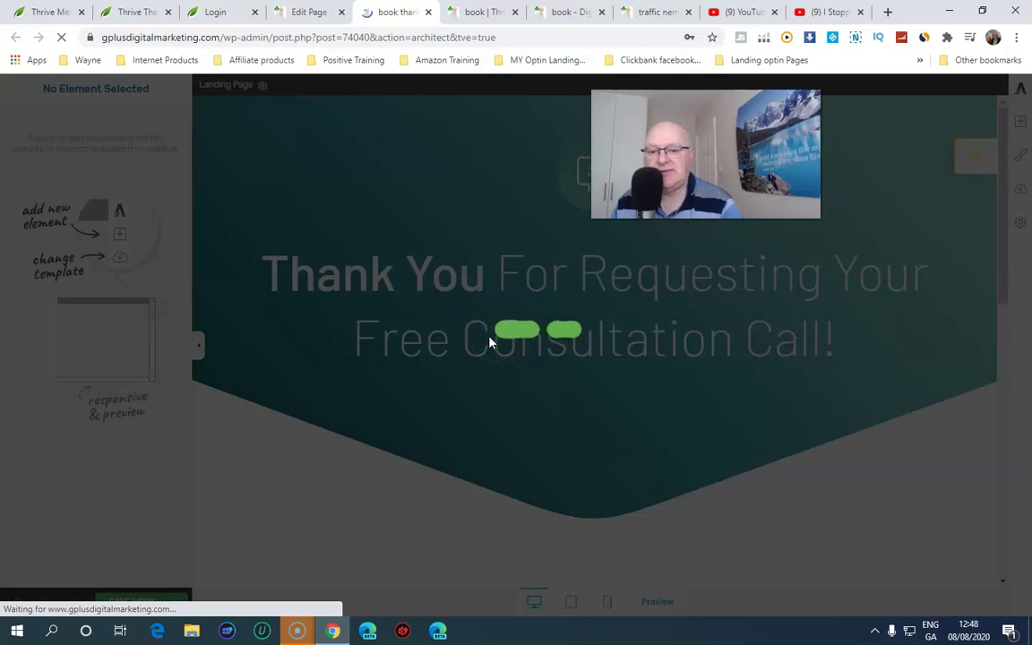
# Go down to the three-post list, select its Read More heading, and open the Page Blocks library
pyautogui.scroll(-5, 488, 338)
pyautogui.scroll(2, 488, 336)
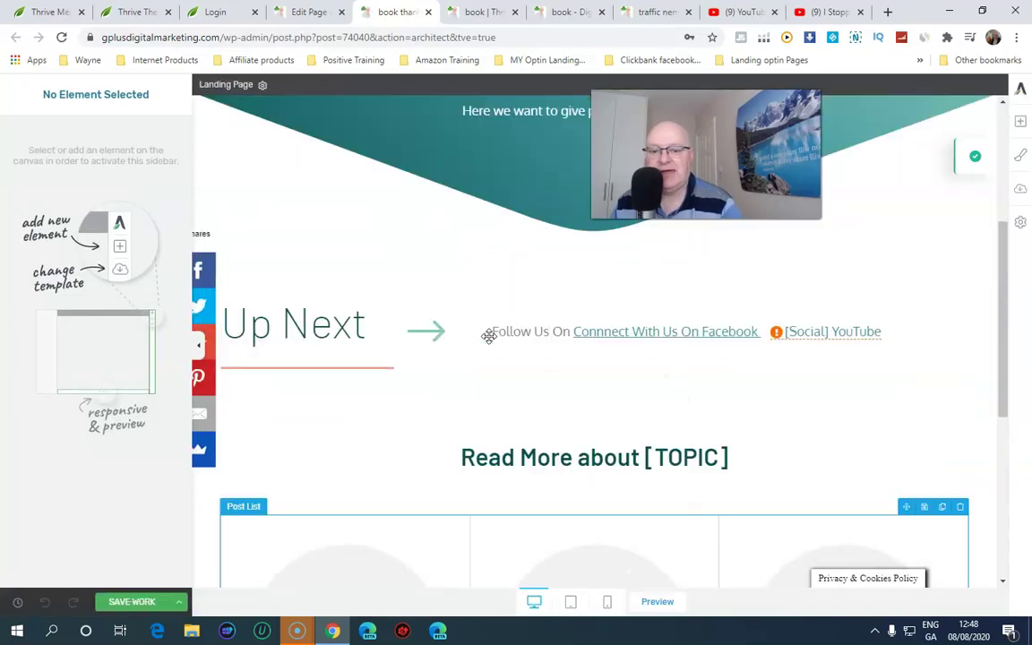
pyautogui.scroll(2, 489, 336)
pyautogui.scroll(-2, 488, 336)
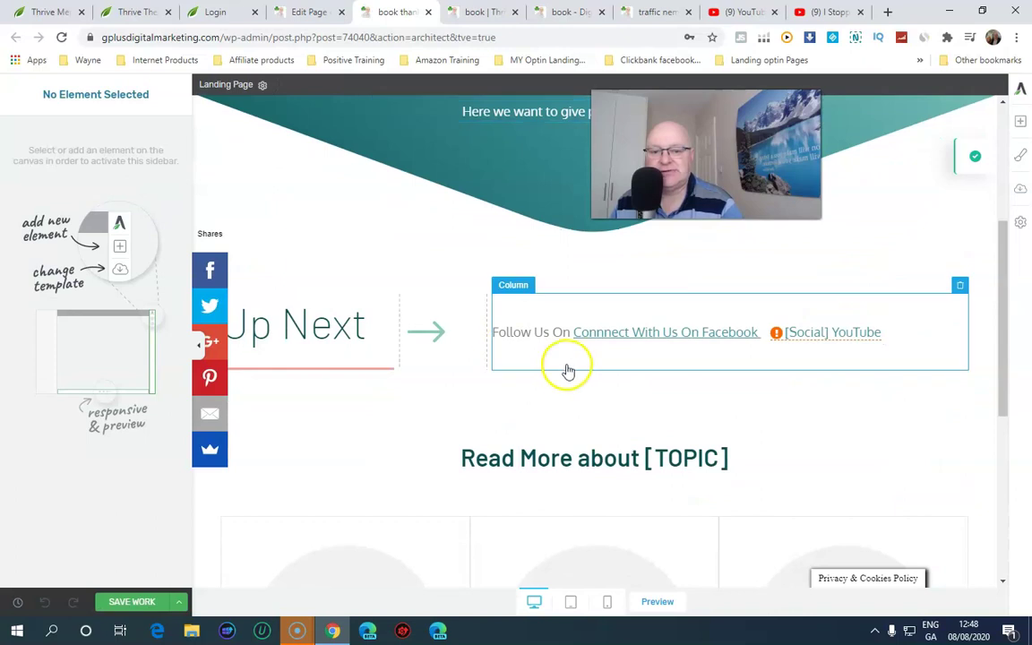
pyautogui.scroll(-3, 561, 367)
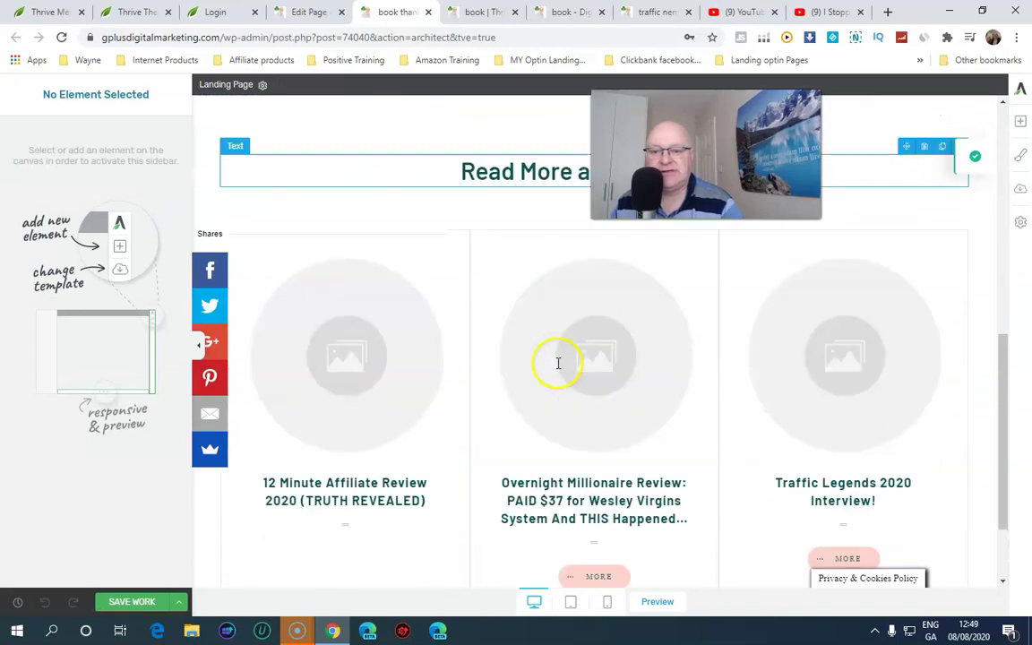
pyautogui.click(472, 172)
pyautogui.scroll(-2, 430, 269)
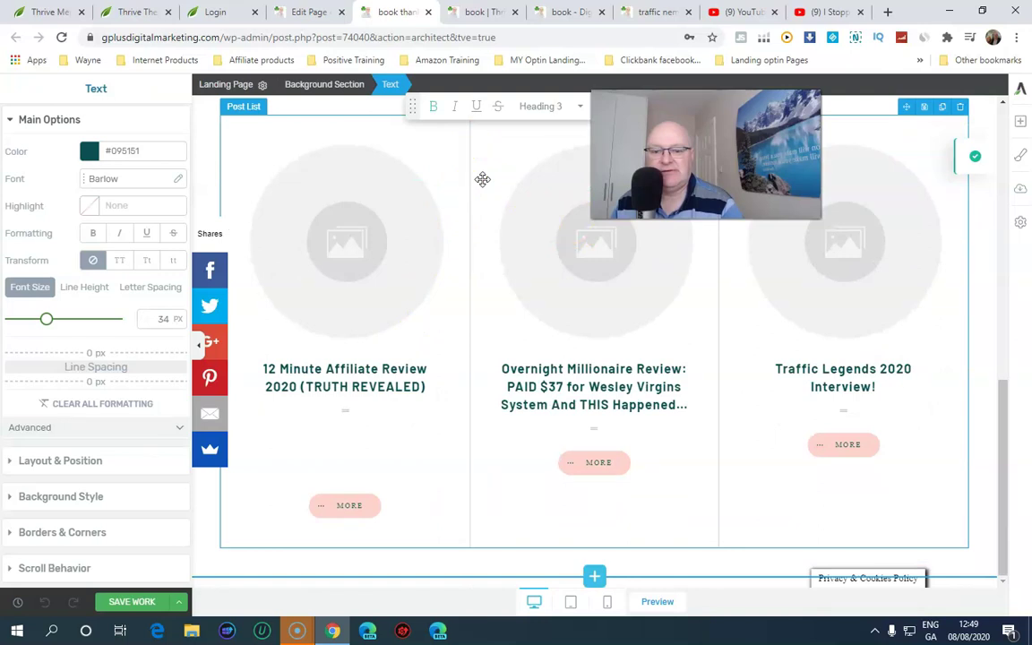
pyautogui.click(595, 578)
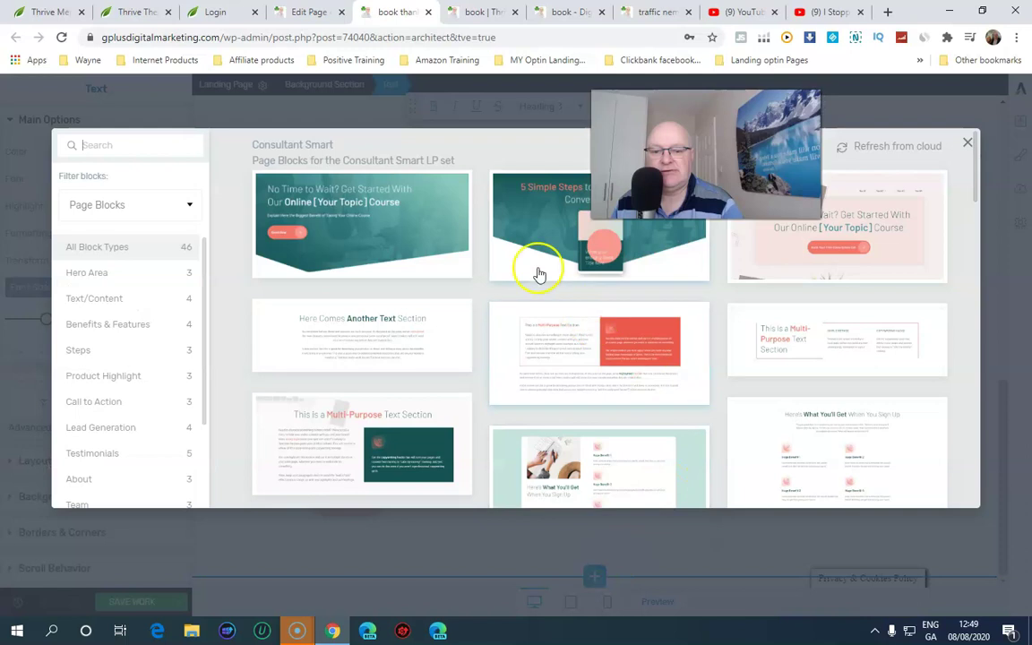
# Insert the Consultant Smart 'Introduce Your Online Course Title' block and select its laptop mockup picture
pyautogui.scroll(-3, 570, 444)
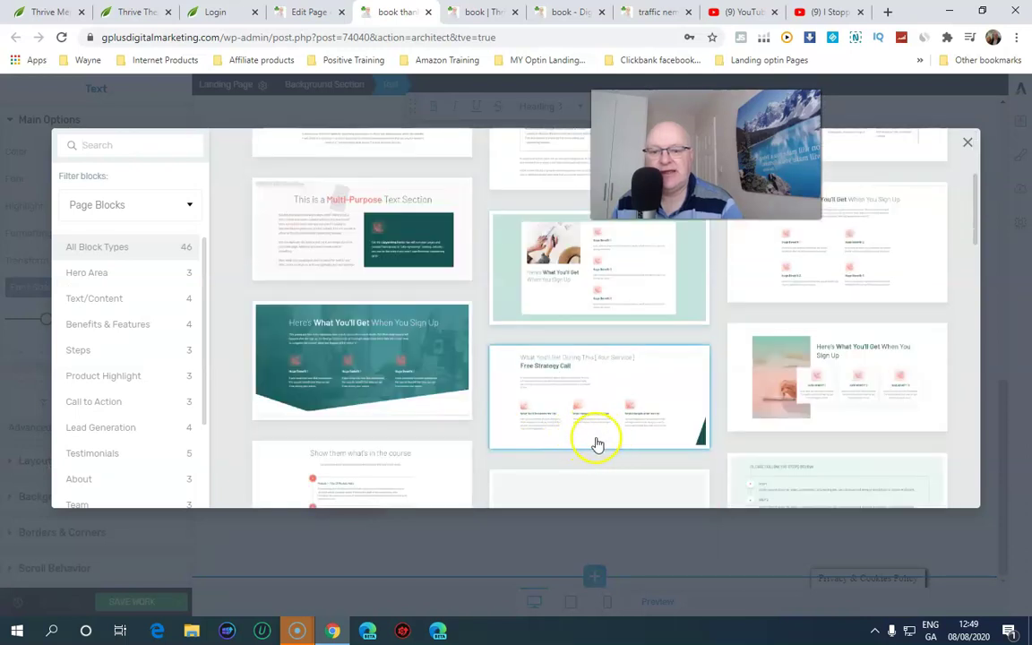
pyautogui.scroll(-2, 596, 445)
pyautogui.scroll(-1, 605, 444)
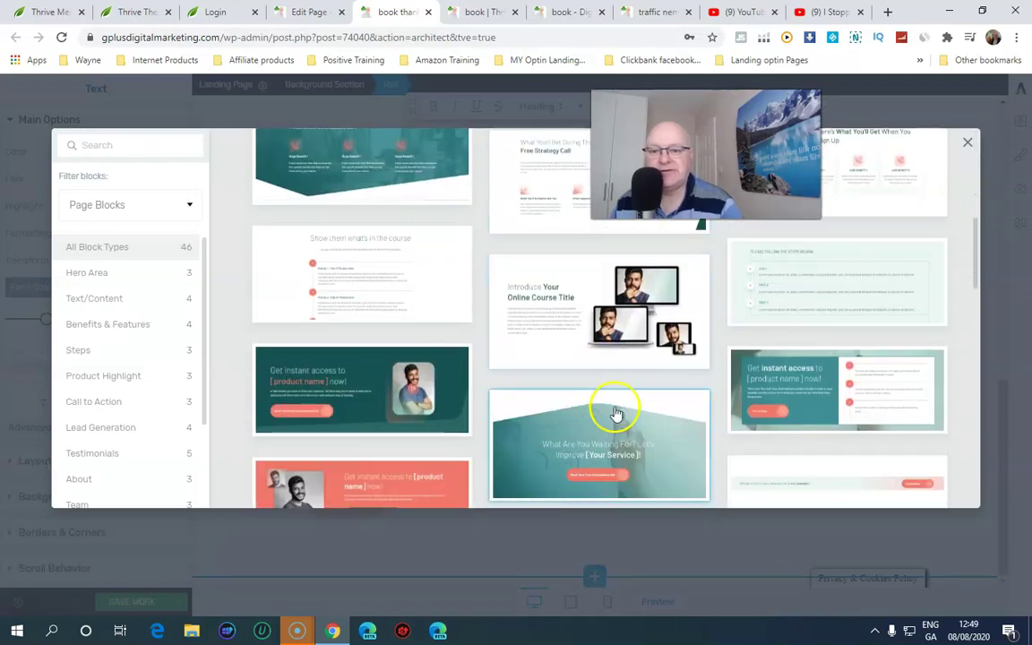
pyautogui.click(614, 287)
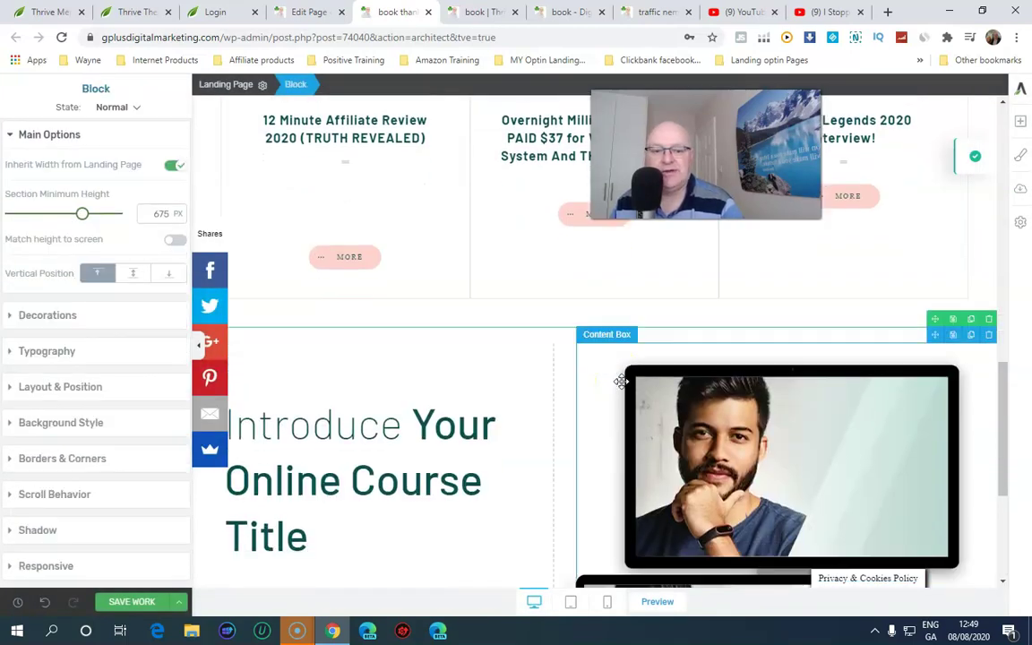
pyautogui.scroll(-1, 620, 383)
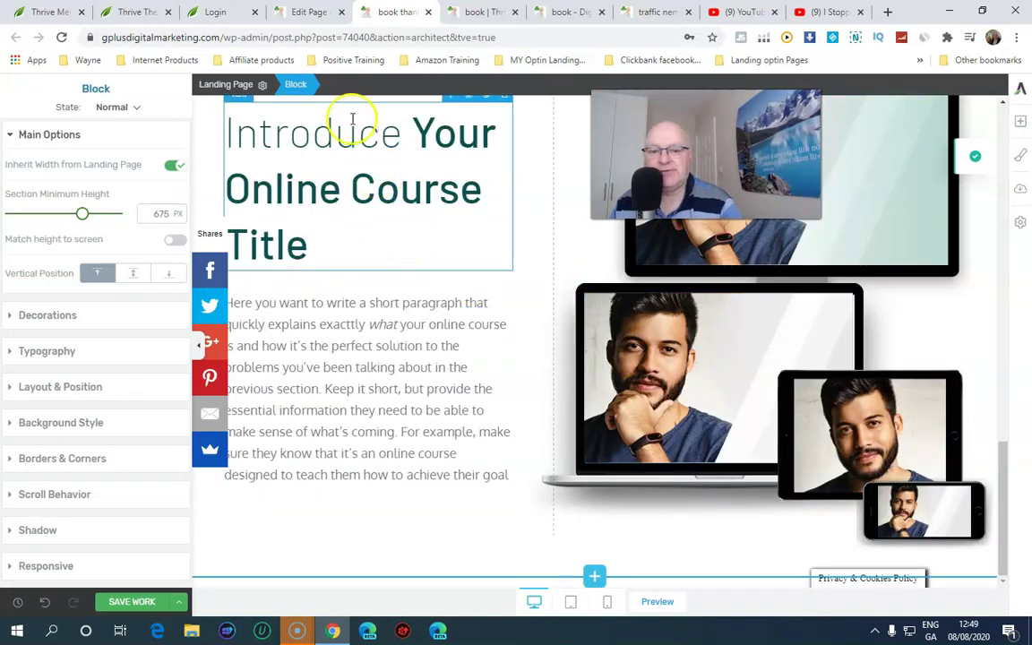
pyautogui.click(712, 384)
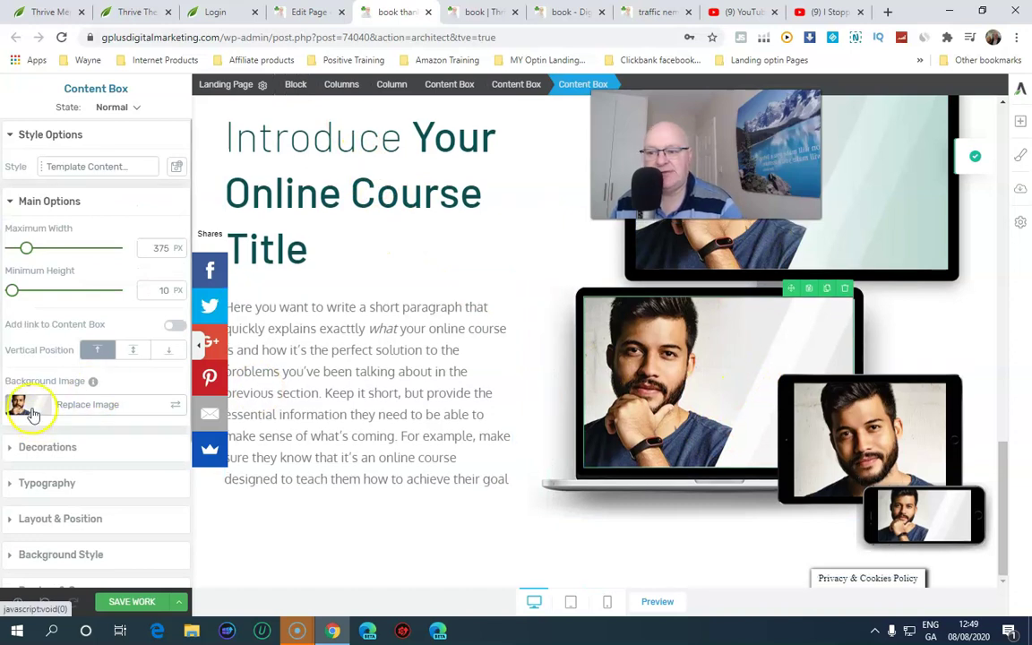
# Replace the laptop mockup picture with the Traffic Secrets book image, then select the monitor mockup box
pyautogui.click(43, 411)
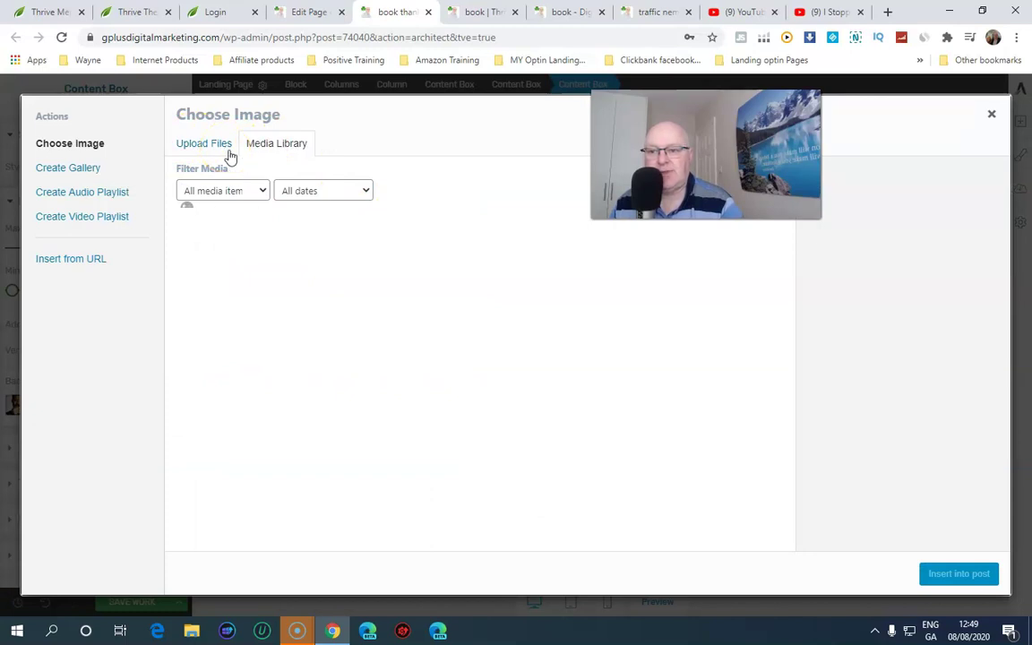
pyautogui.click(263, 191)
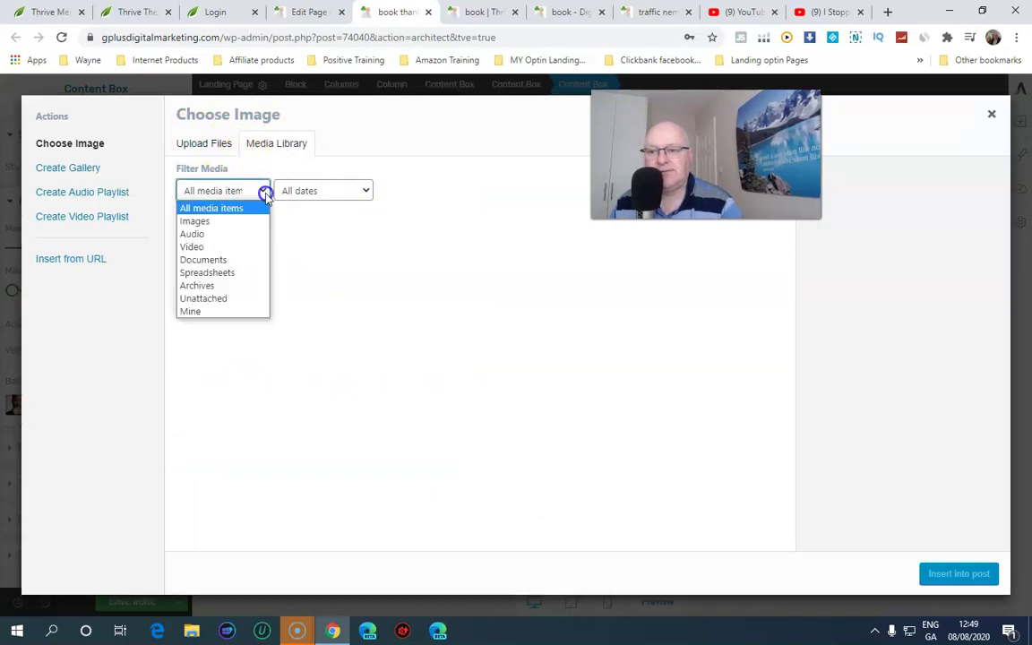
pyautogui.click(218, 224)
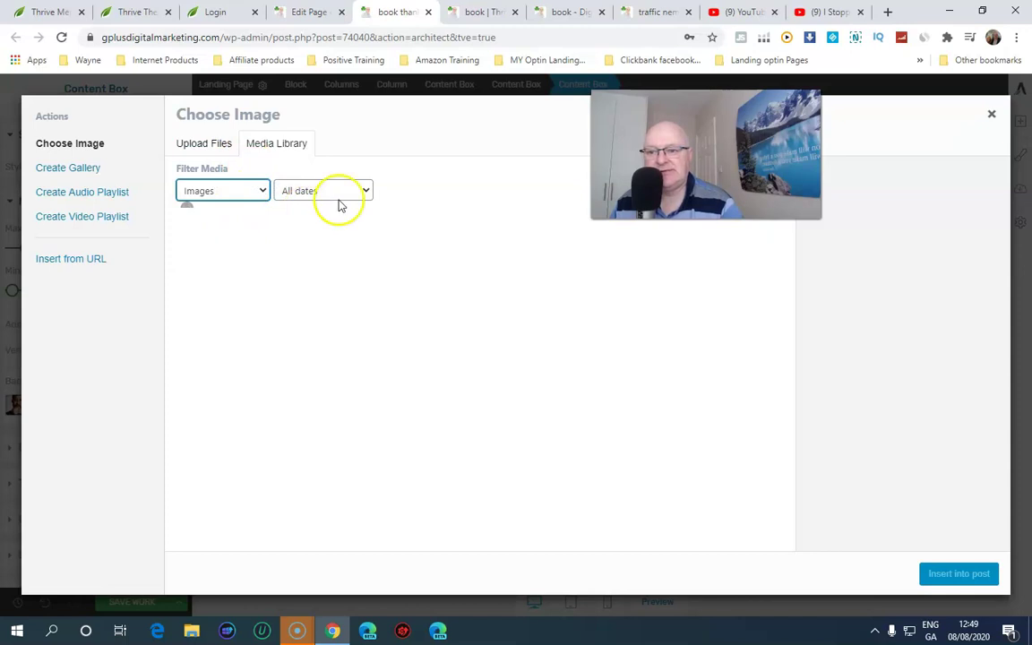
pyautogui.click(291, 280)
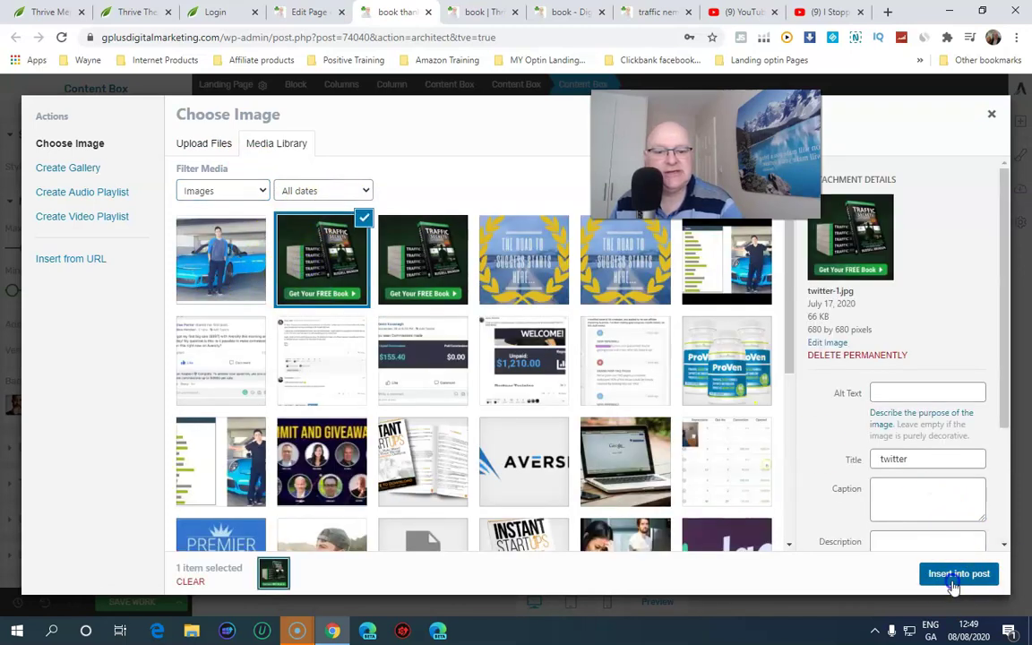
pyautogui.click(953, 581)
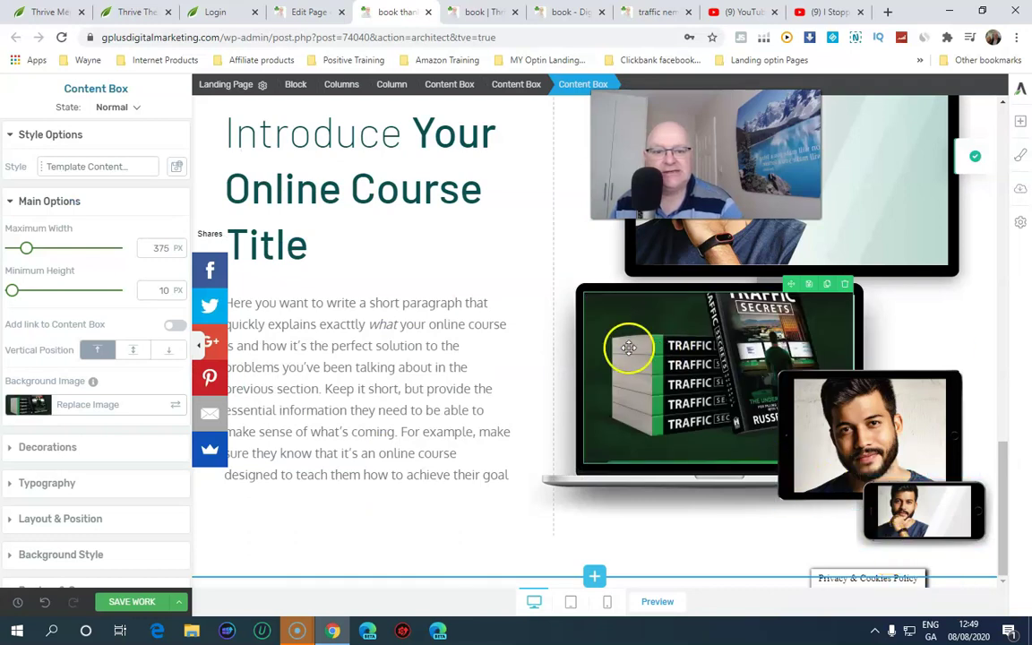
pyautogui.scroll(3, 932, 342)
pyautogui.click(818, 385)
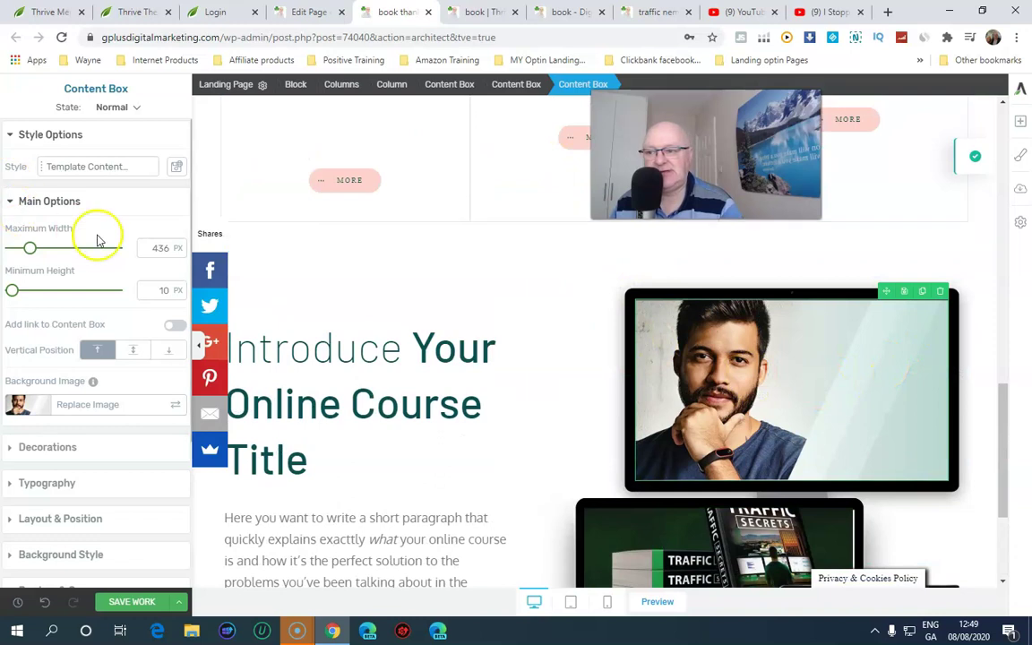
# Put the photo of the man with the blue car into the monitor mockup
pyautogui.click(54, 403)
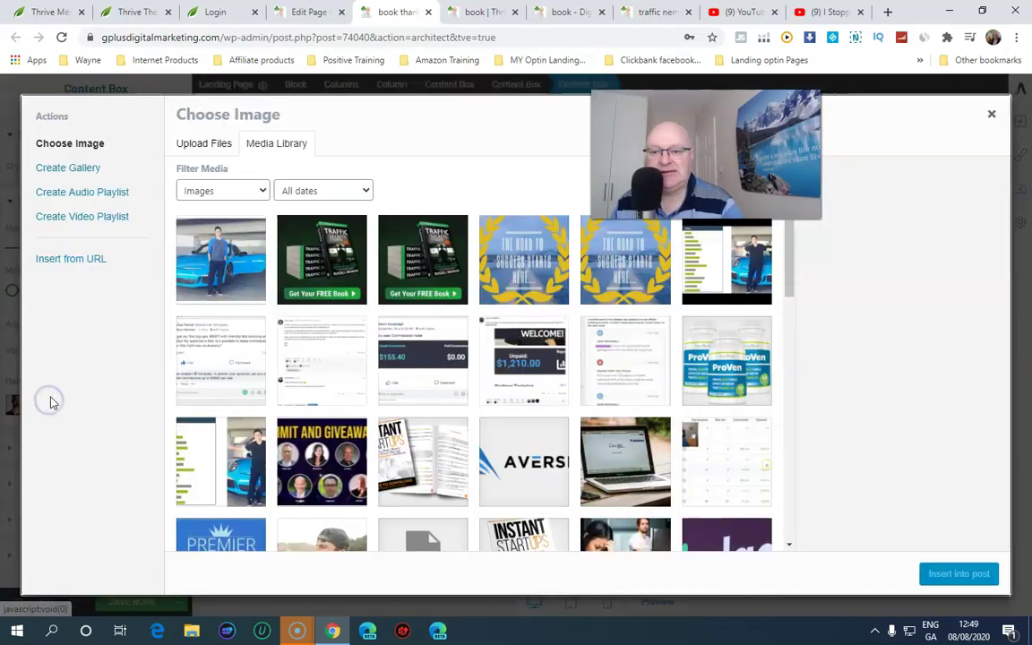
pyautogui.click(229, 292)
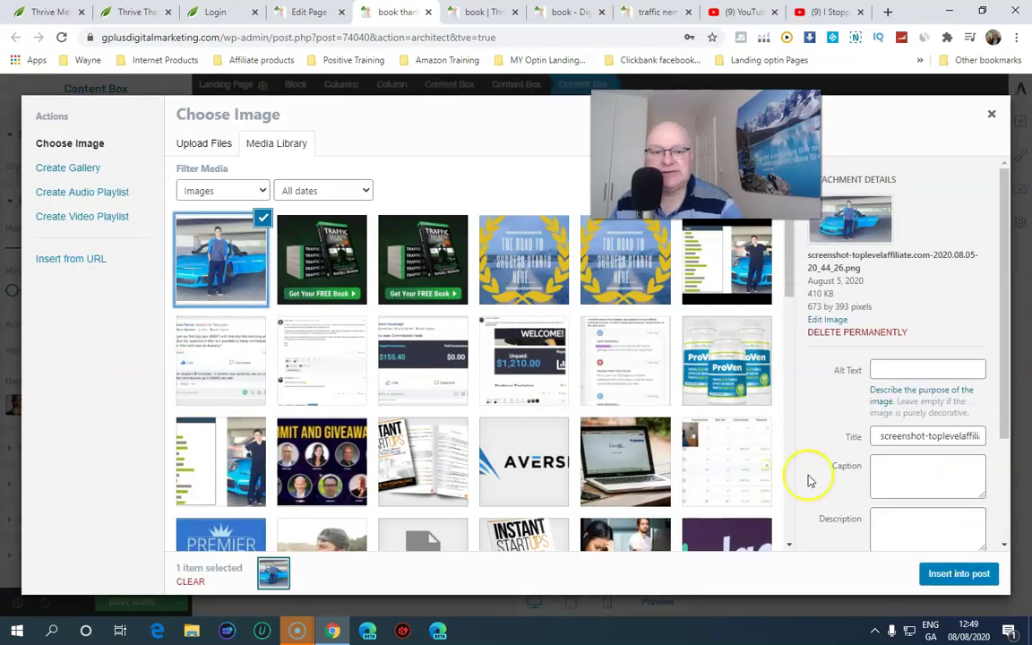
pyautogui.click(951, 575)
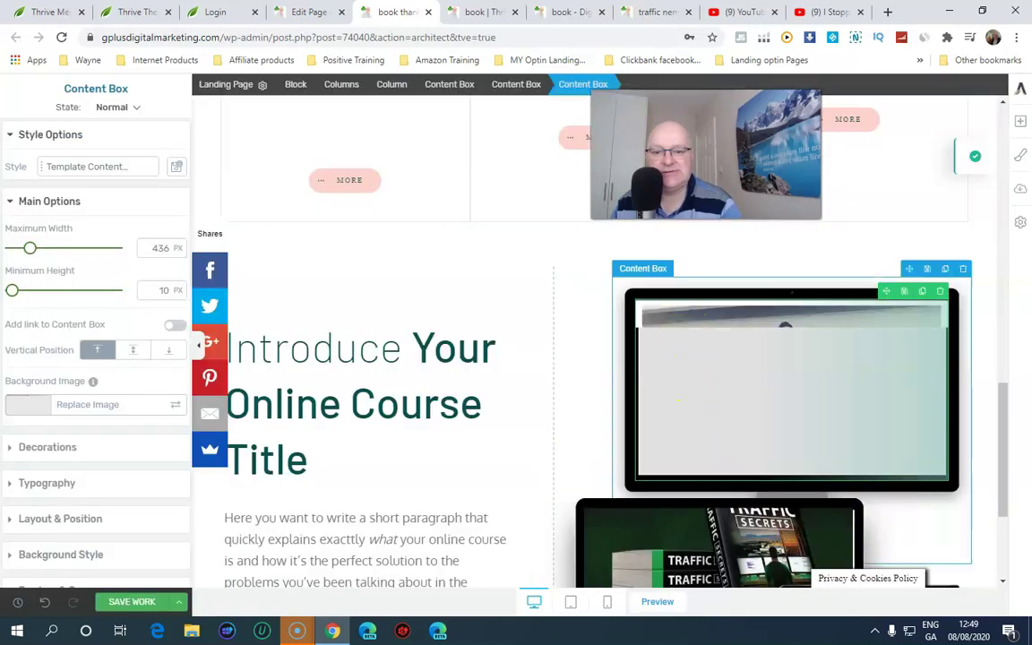
pyautogui.scroll(-3, 656, 272)
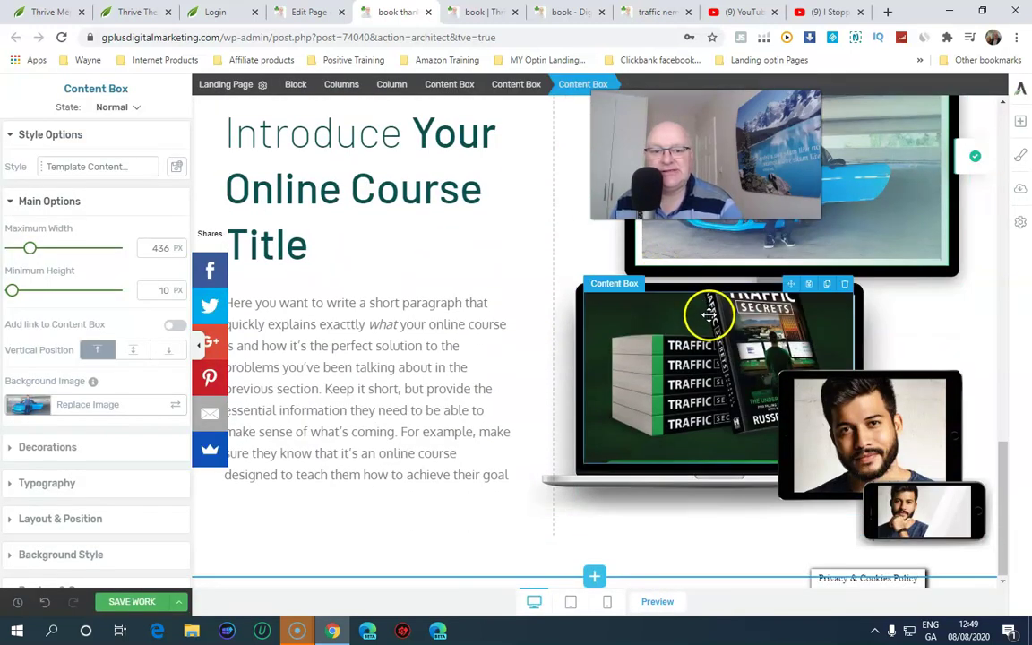
# Replace the tablet mockup's picture with the Instant Startups image
pyautogui.click(806, 427)
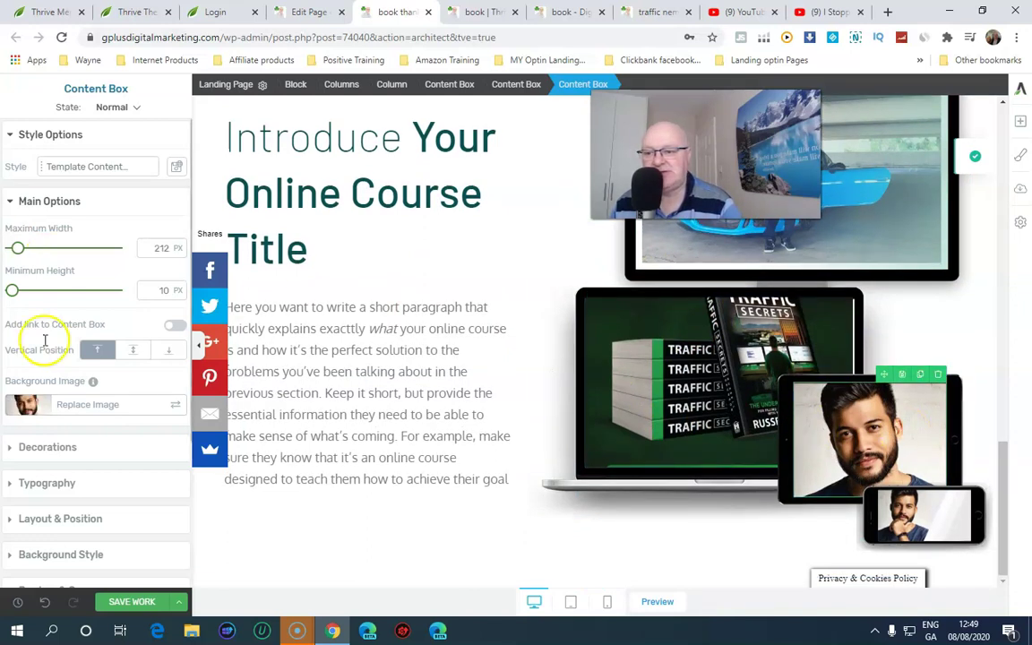
pyautogui.click(51, 405)
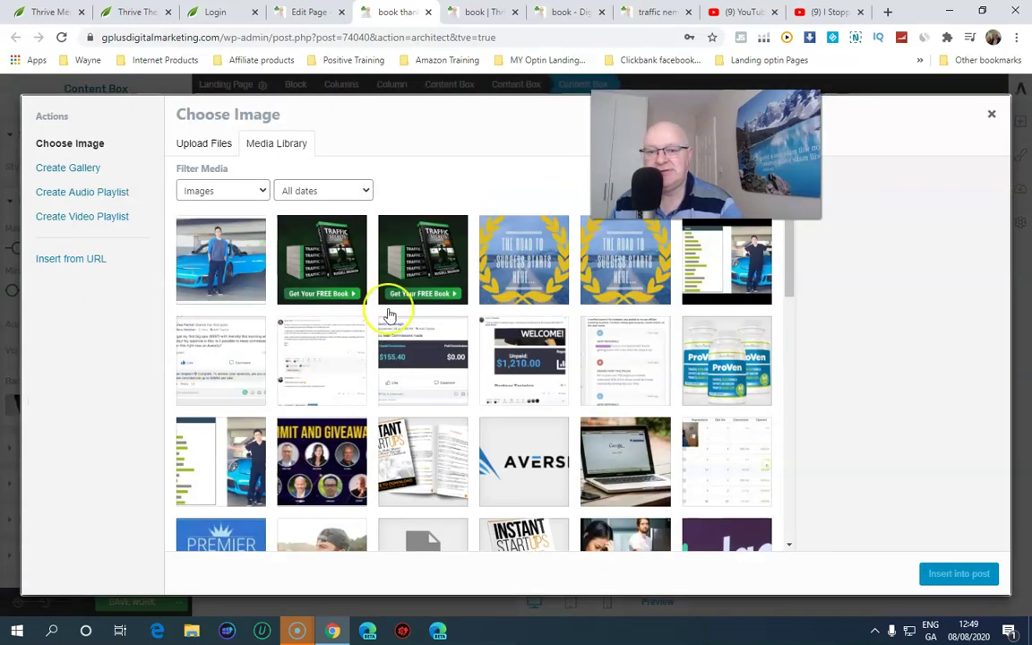
pyautogui.scroll(-2, 483, 327)
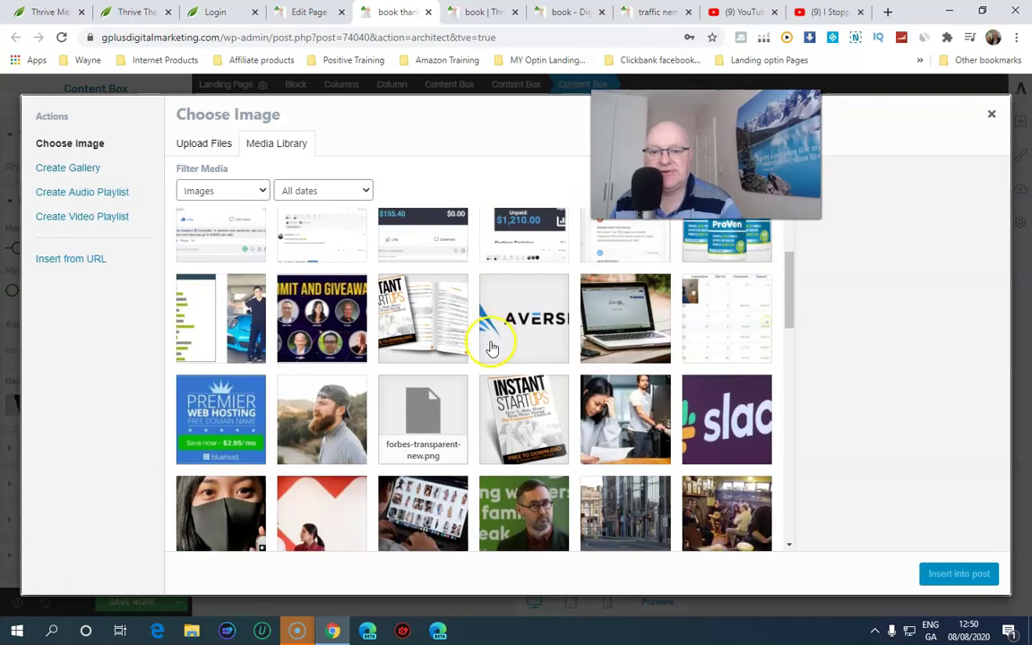
pyautogui.scroll(-2, 495, 349)
pyautogui.click(513, 302)
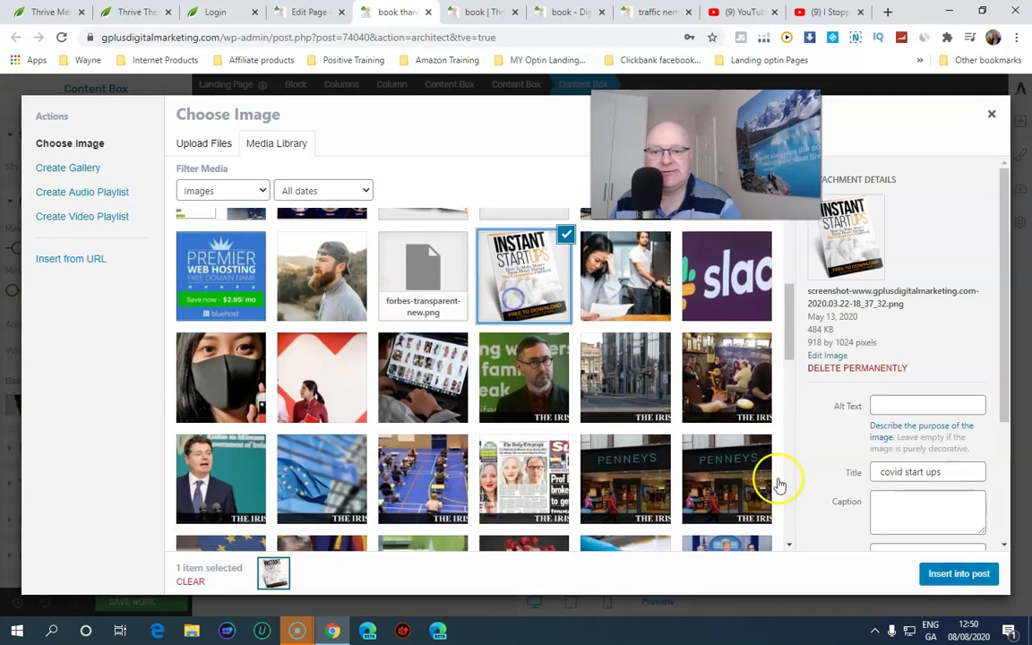
pyautogui.click(965, 572)
# Resize the tablet's Instant Startups box to 1 px minimum height and about 100 px wide
pyautogui.click(855, 444)
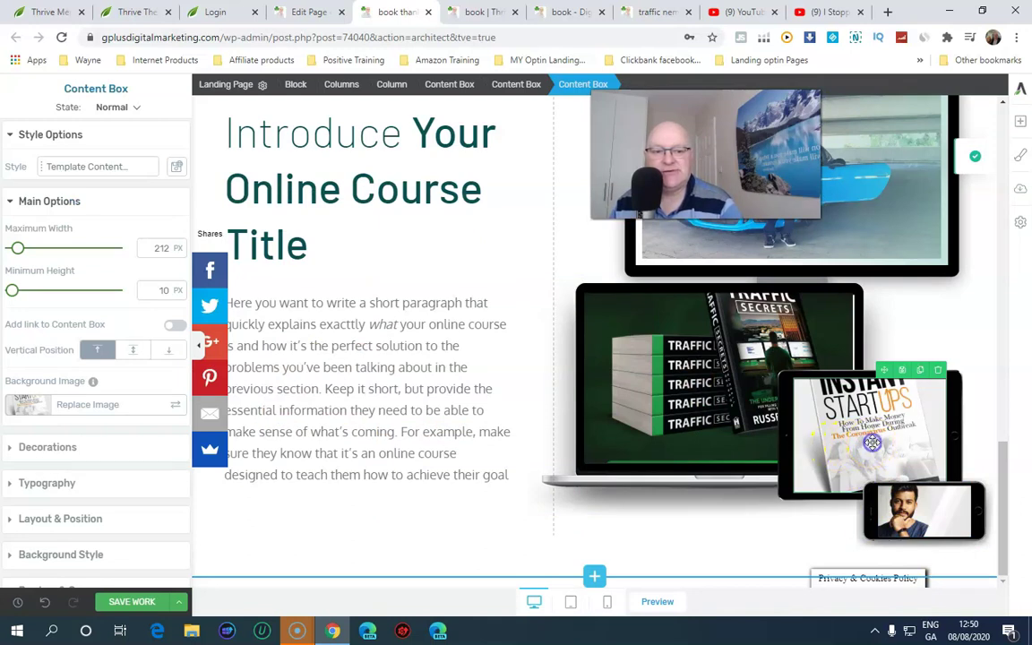
pyautogui.click(866, 403)
pyautogui.click(18, 248)
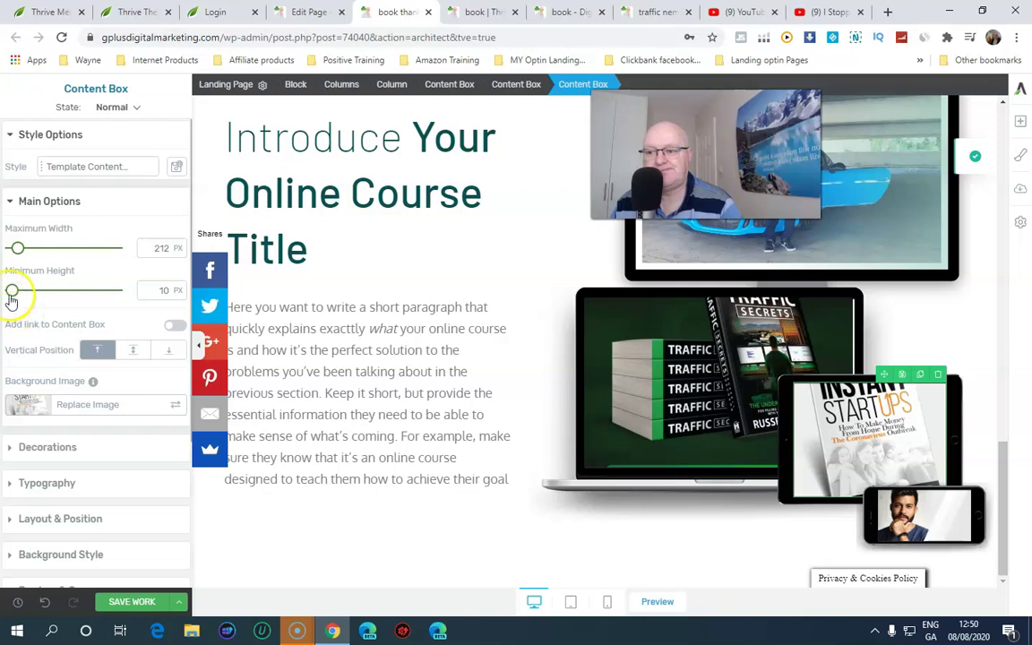
pyautogui.moveTo(11, 301); pyautogui.dragTo(7, 297)
pyautogui.moveTo(18, 249); pyautogui.dragTo(11, 251)
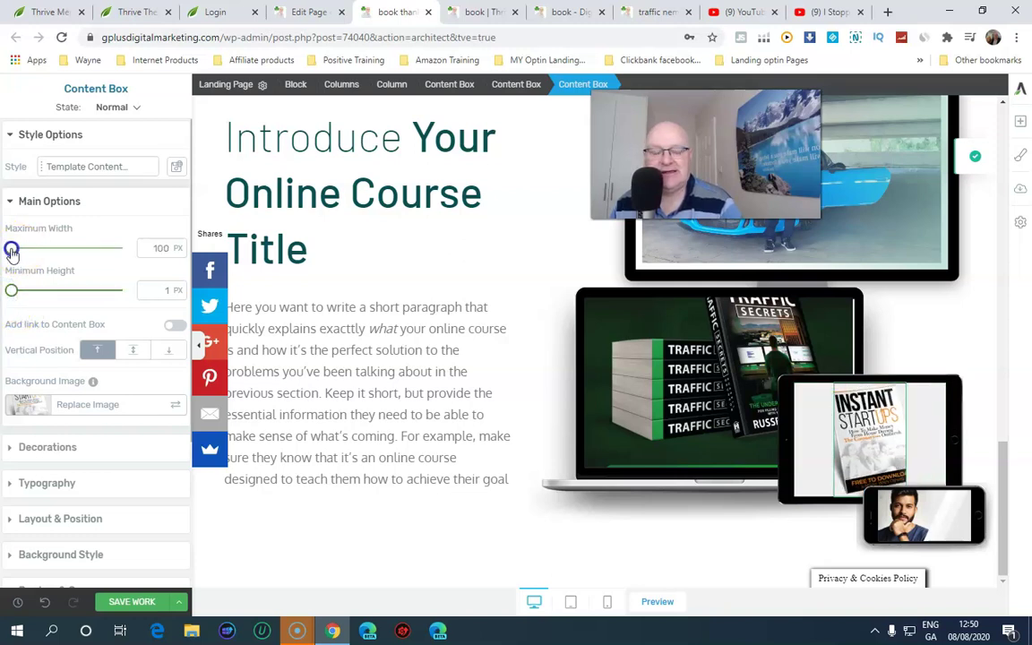
pyautogui.click(967, 414)
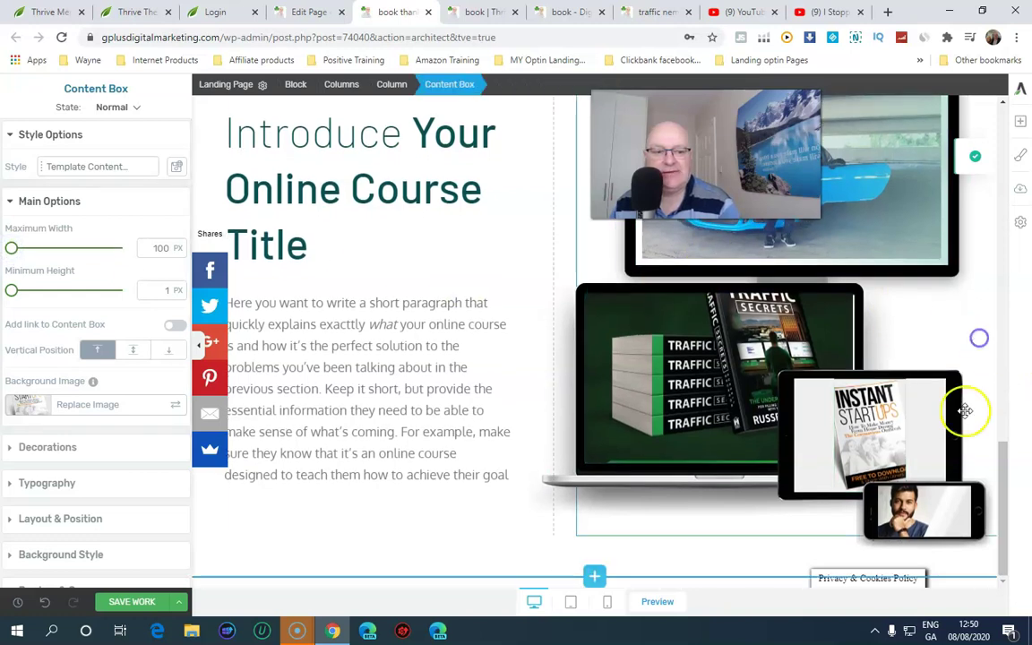
# Save the book thanks page with SAVE WORK and scroll through the filled device mockups
pyautogui.click(823, 470)
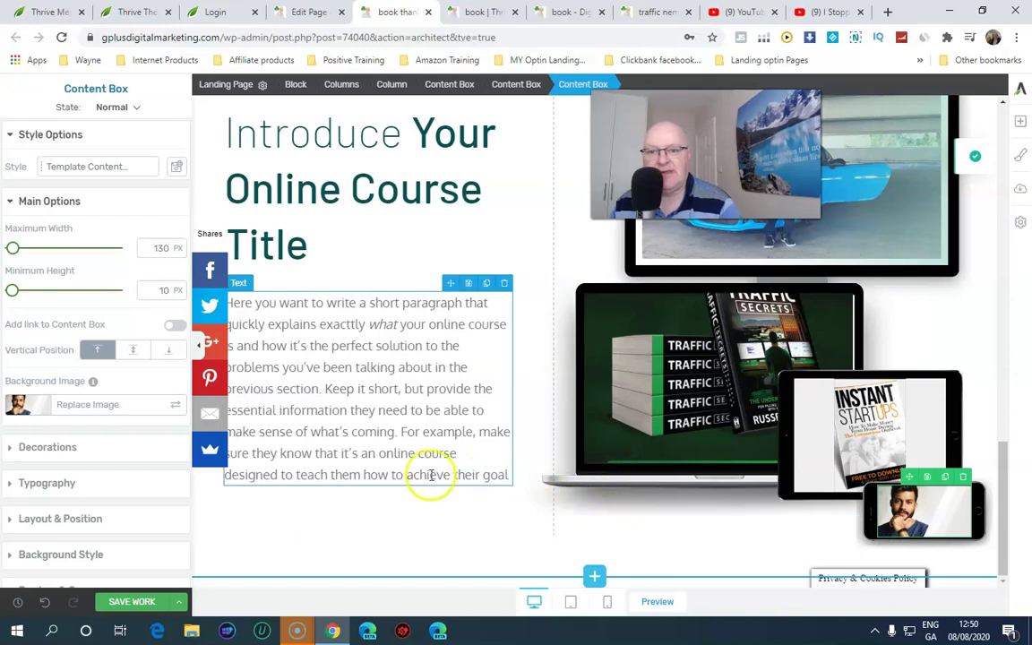
pyautogui.click(116, 602)
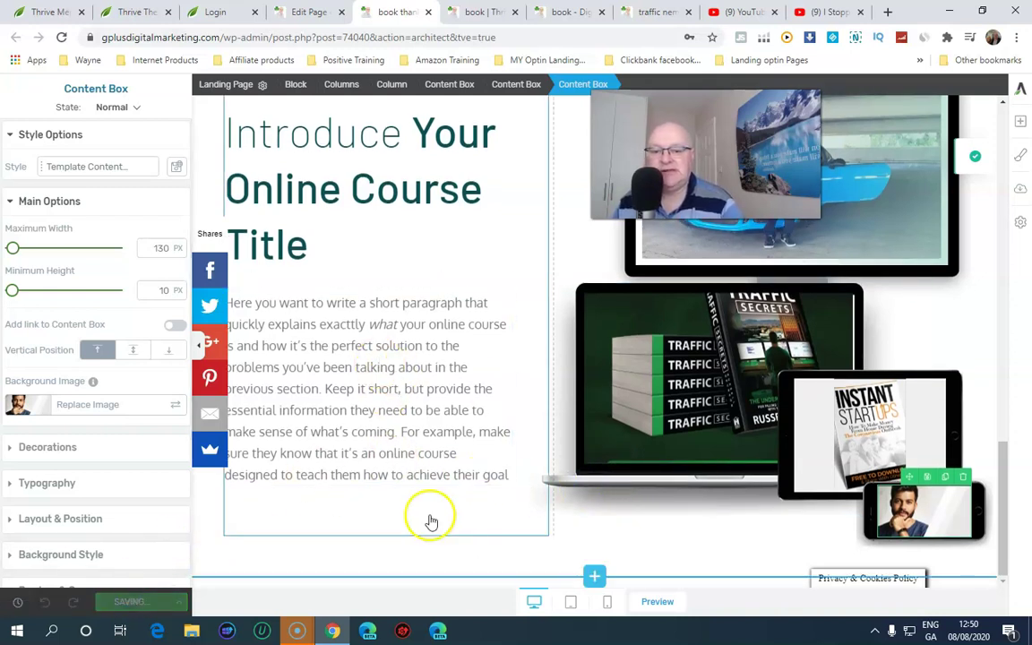
pyautogui.scroll(15, 466, 522)
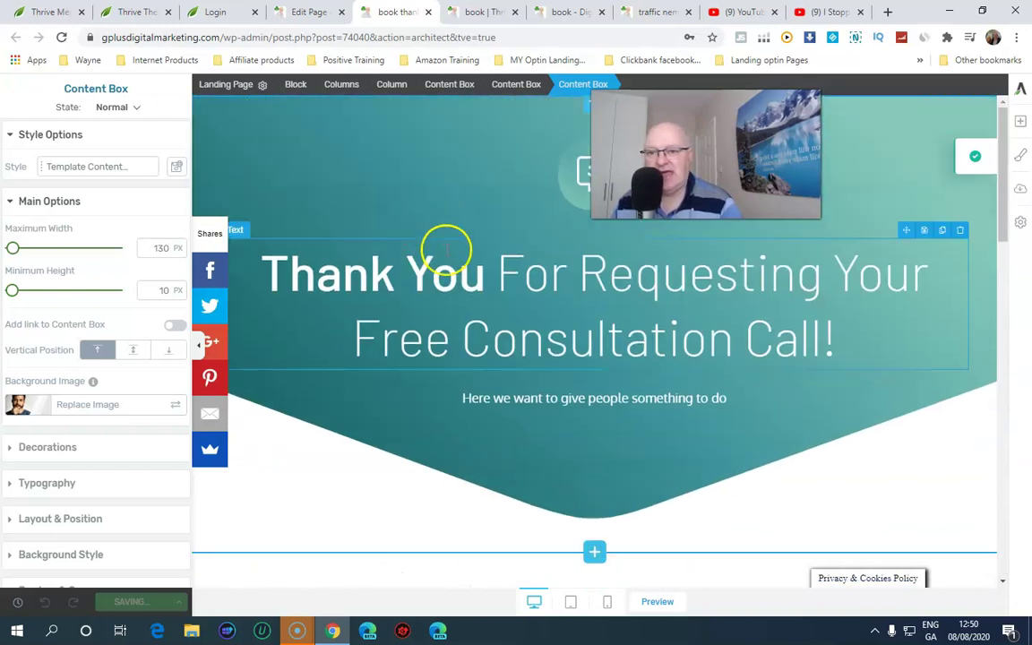
pyautogui.scroll(-10, 448, 250)
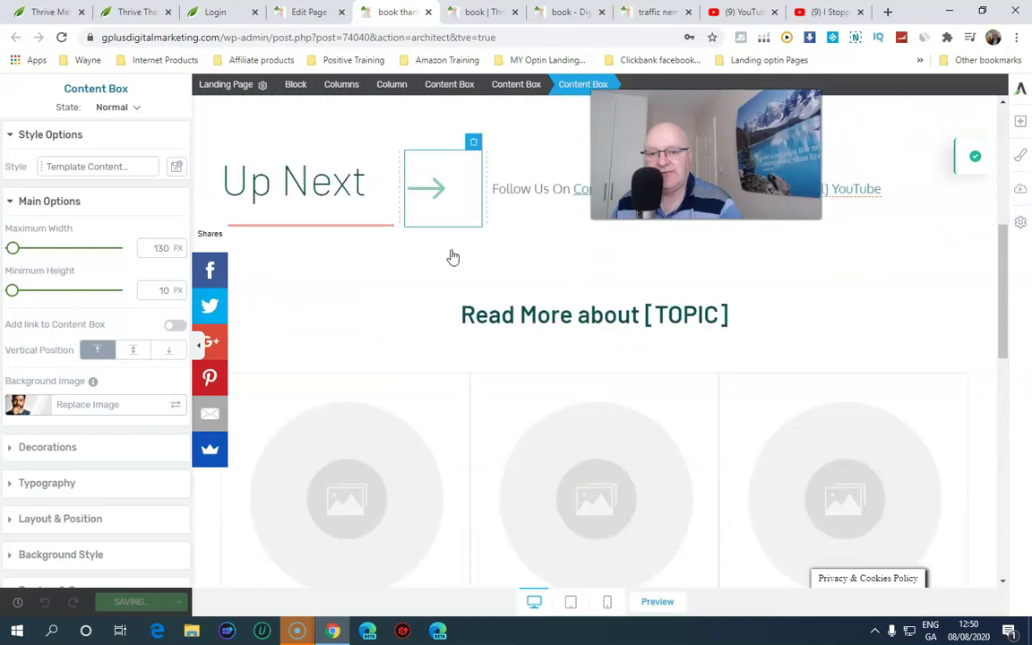
pyautogui.scroll(-4, 456, 248)
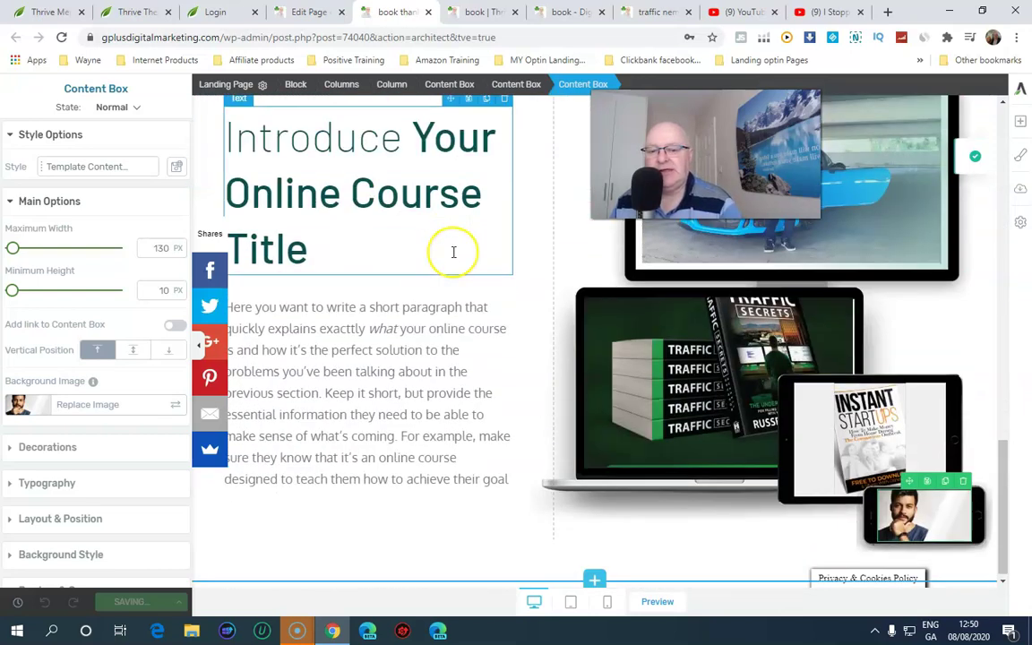
pyautogui.scroll(8, 454, 255)
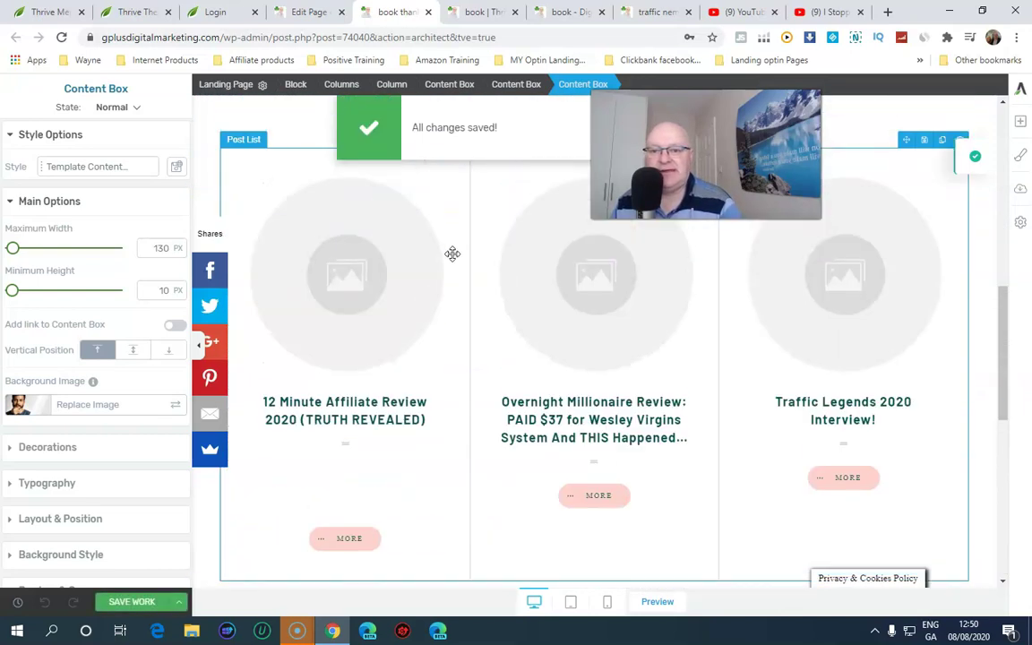
pyautogui.scroll(4, 453, 260)
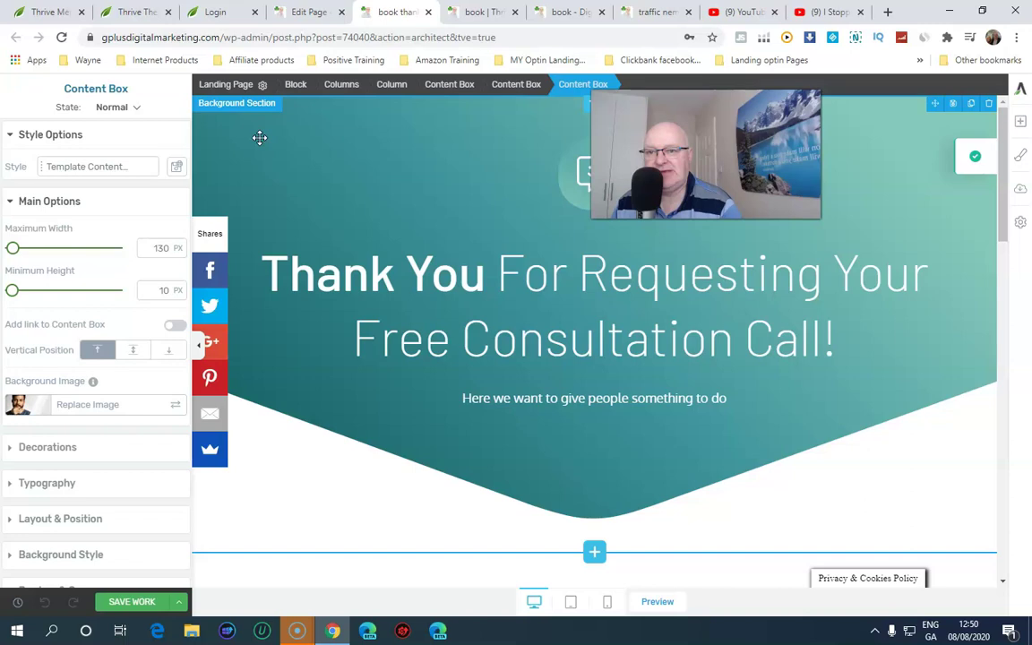
# Open the published book thanks page in a new tab and scroll through its course-intro section
pyautogui.click(287, 12)
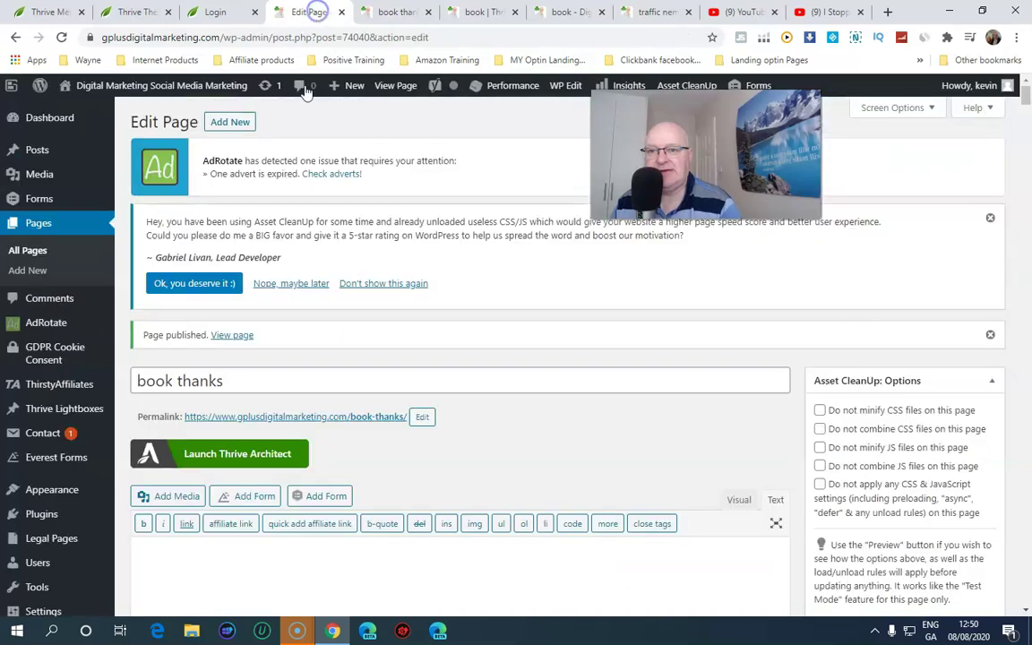
pyautogui.rightClick(231, 342)
pyautogui.click(269, 352)
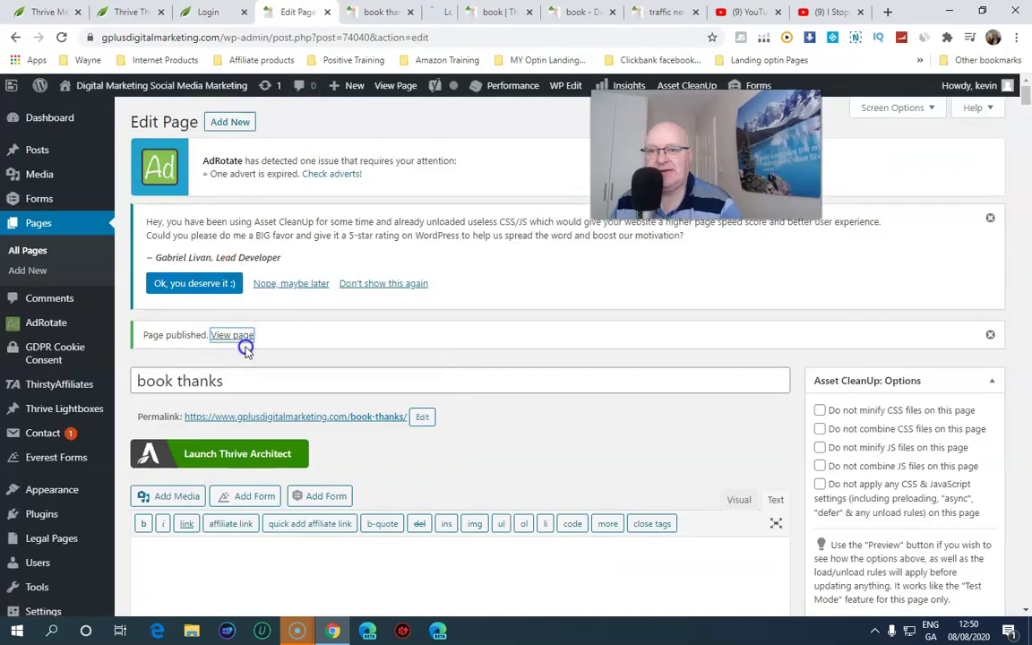
pyautogui.click(431, 12)
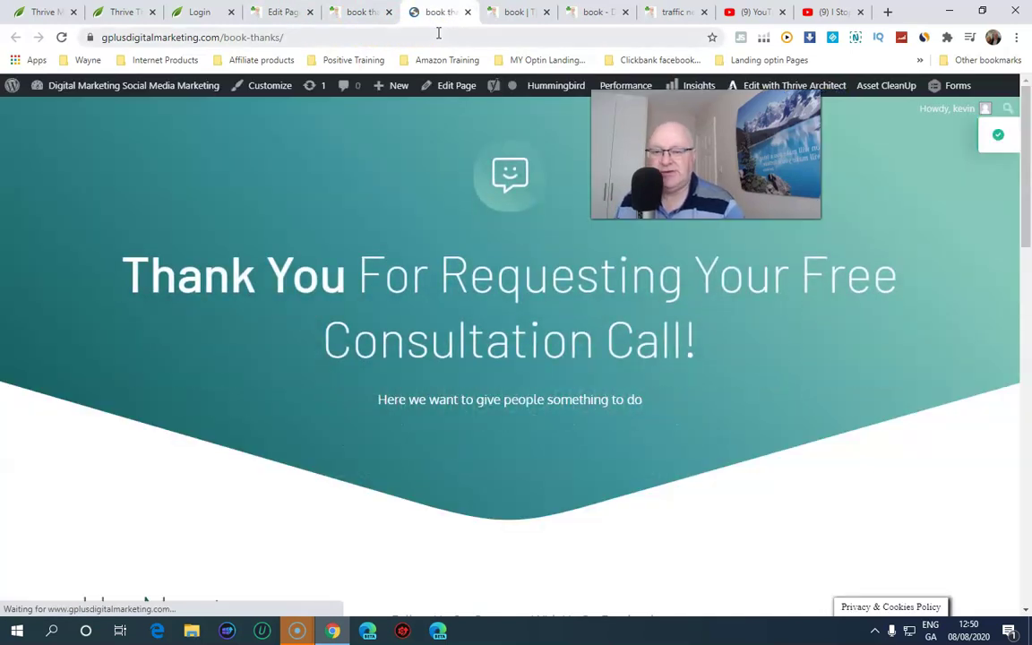
pyautogui.scroll(-2, 392, 134)
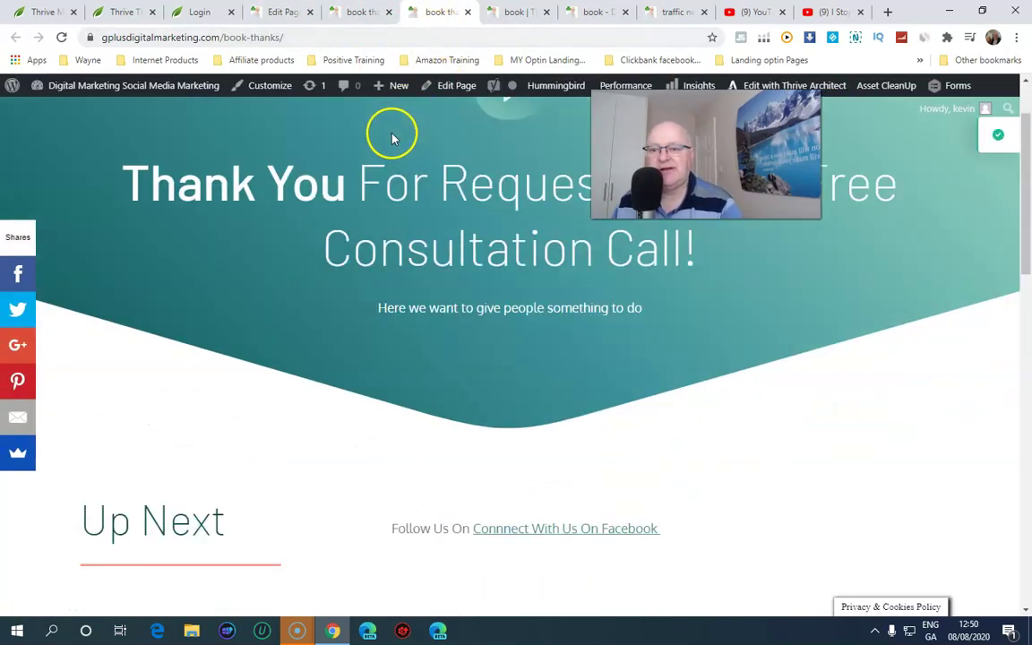
pyautogui.scroll(-7, 542, 226)
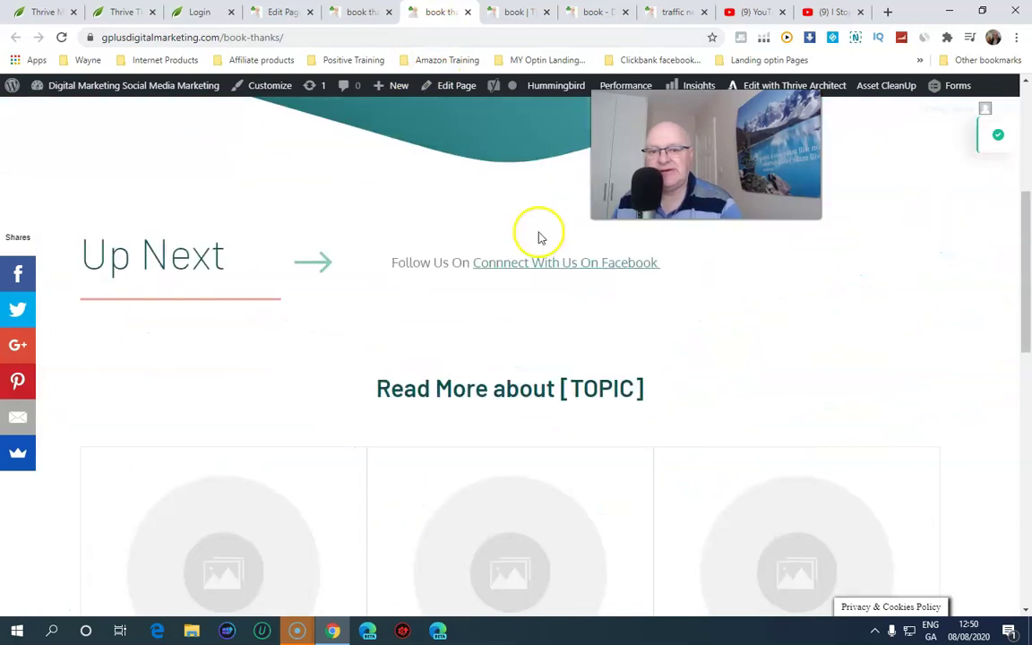
pyautogui.scroll(-6, 488, 235)
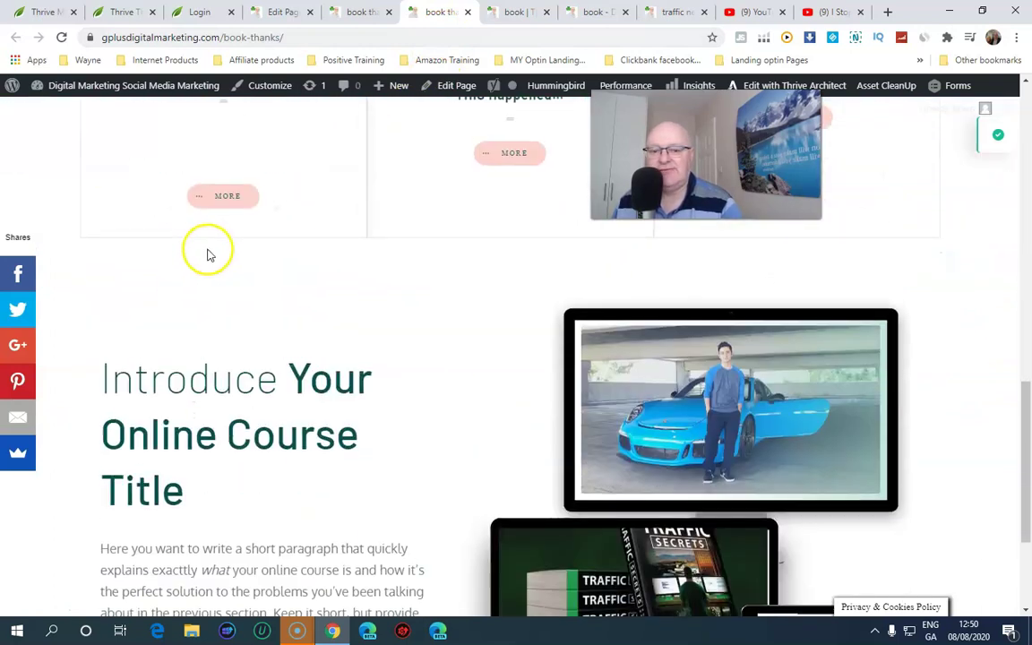
pyautogui.scroll(3, 426, 285)
pyautogui.scroll(4, 430, 283)
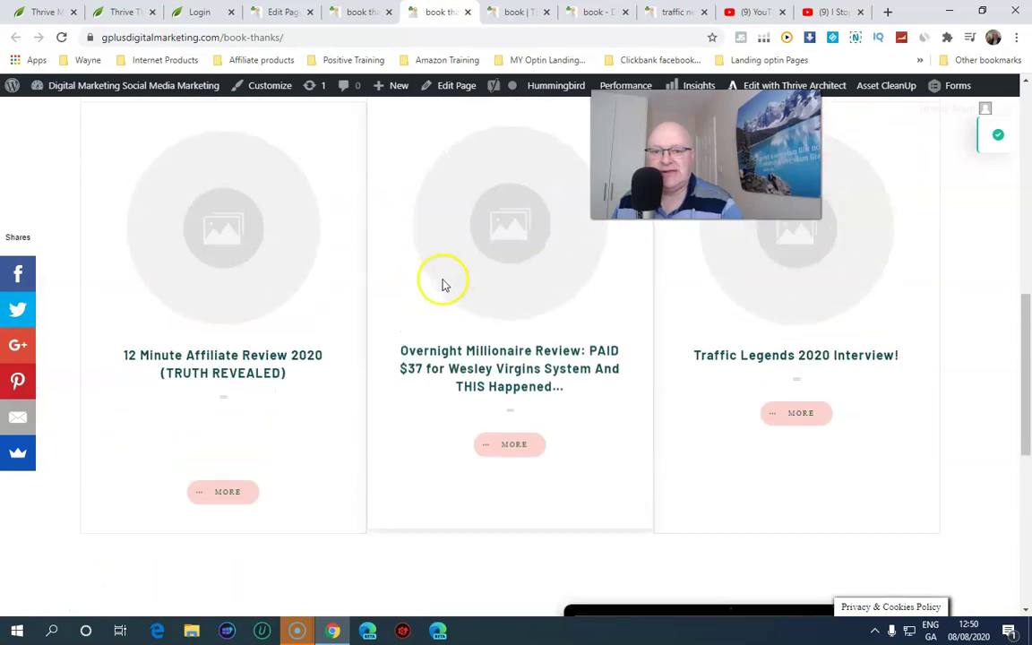
pyautogui.scroll(4, 557, 328)
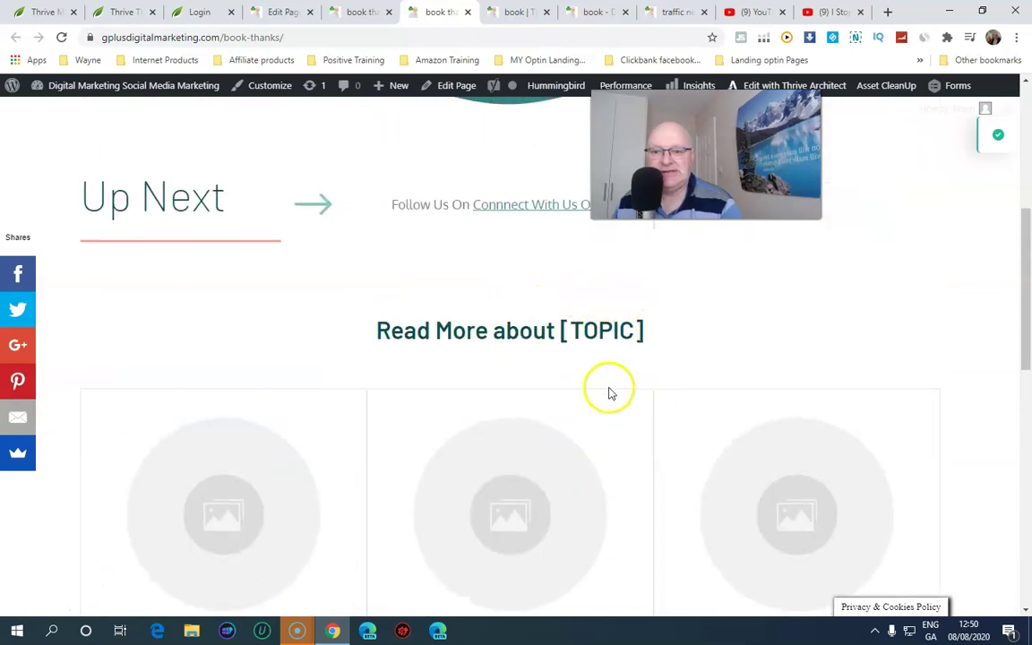
pyautogui.scroll(-10, 610, 389)
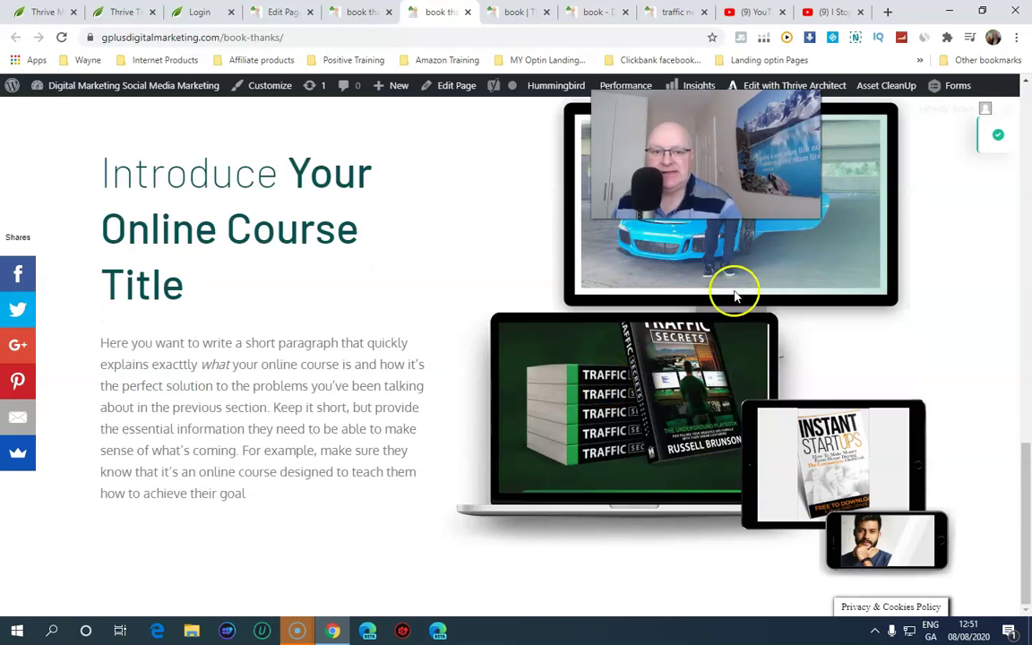
pyautogui.scroll(12, 905, 537)
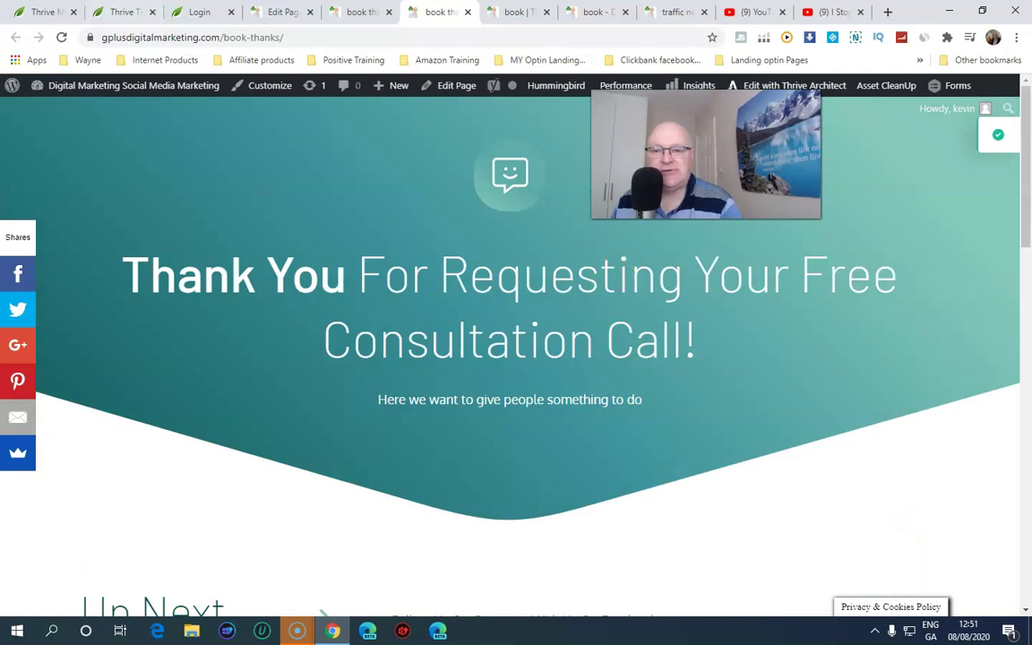
# Cycle through the editor, builder and live book-thanks tabs, ending on the Thrive Themes login tab
pyautogui.click(361, 12)
pyautogui.click(269, 11)
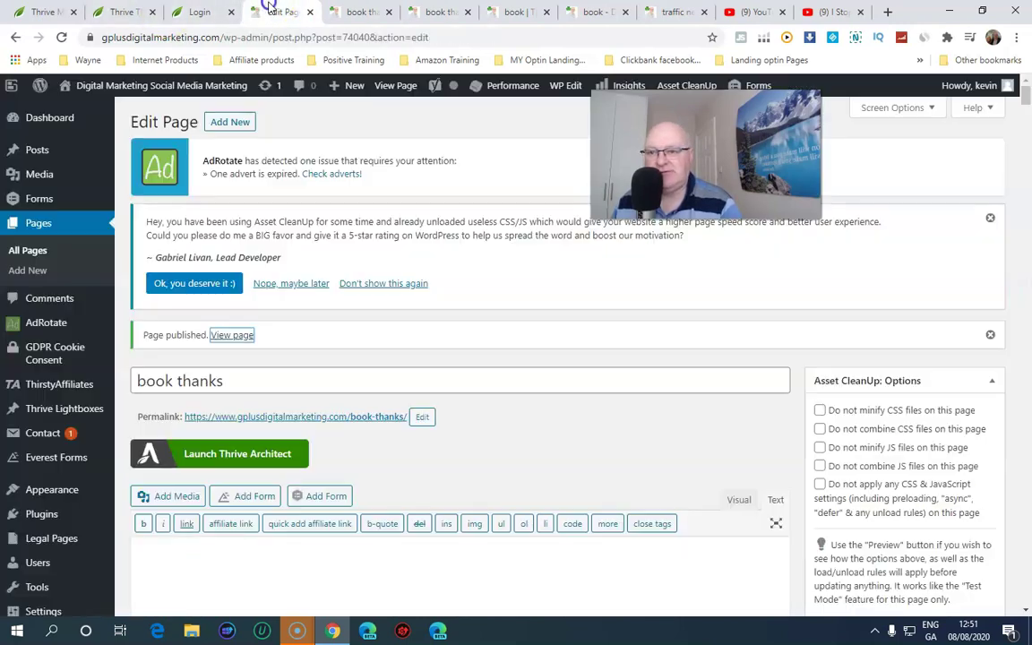
pyautogui.click(198, 12)
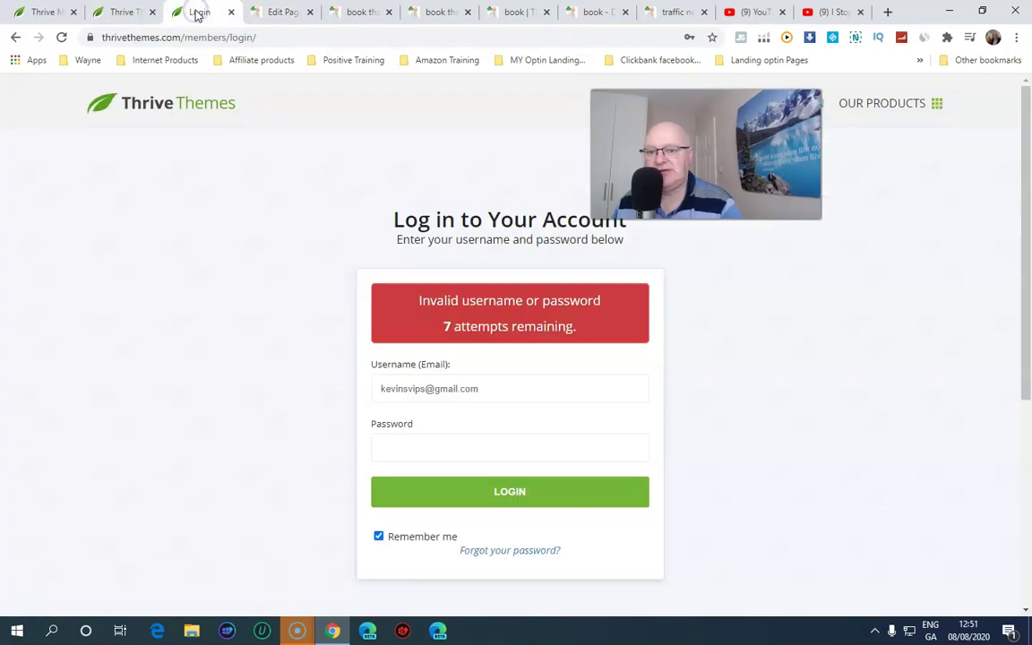
pyautogui.click(275, 12)
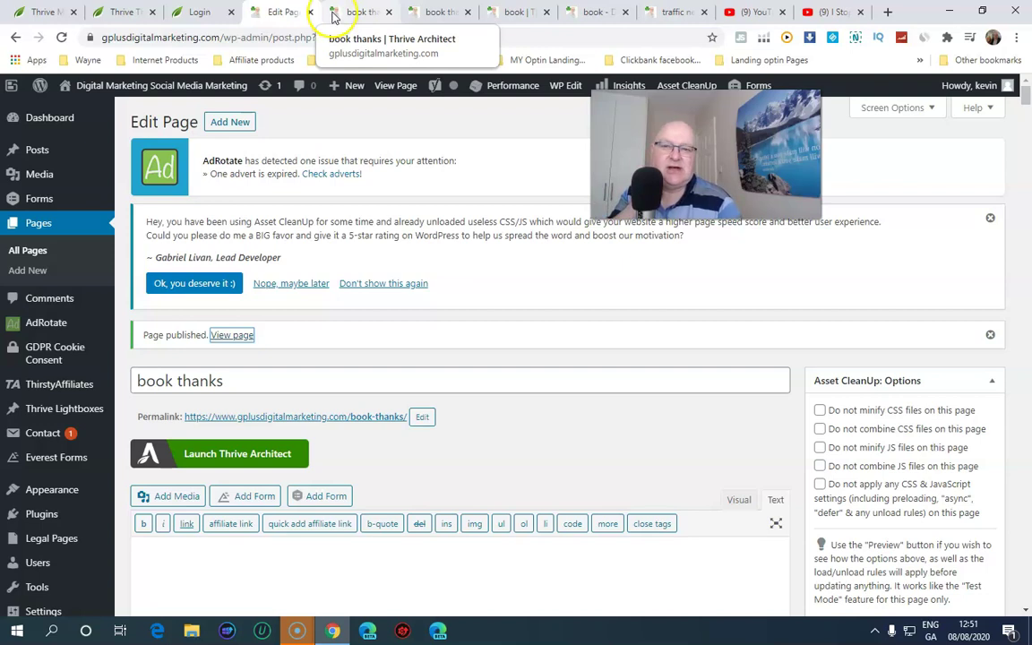
pyautogui.click(356, 12)
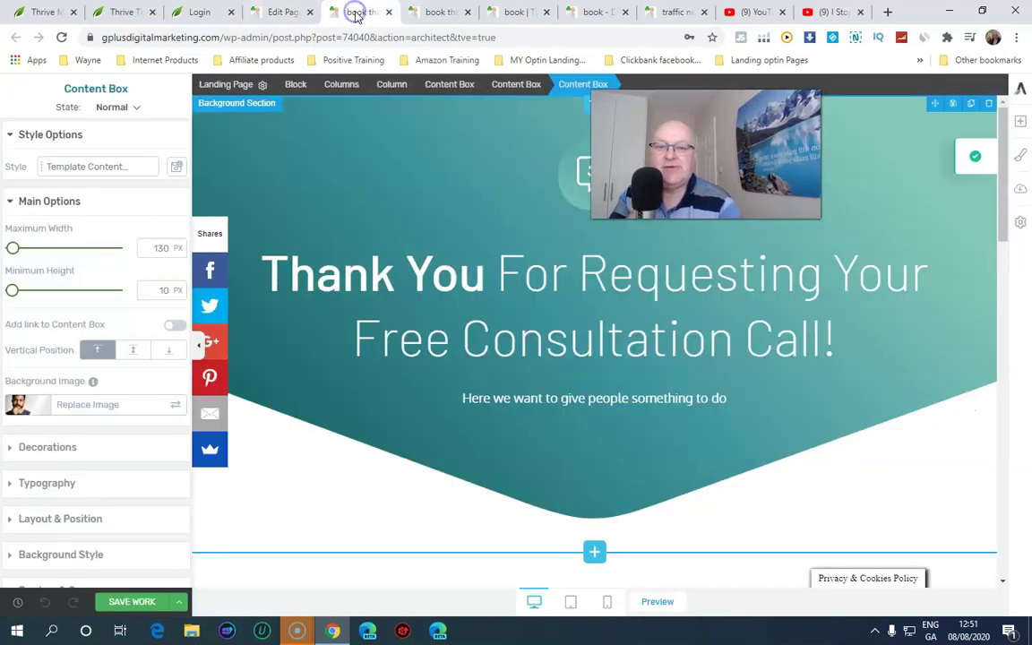
pyautogui.click(432, 11)
pyautogui.click(519, 12)
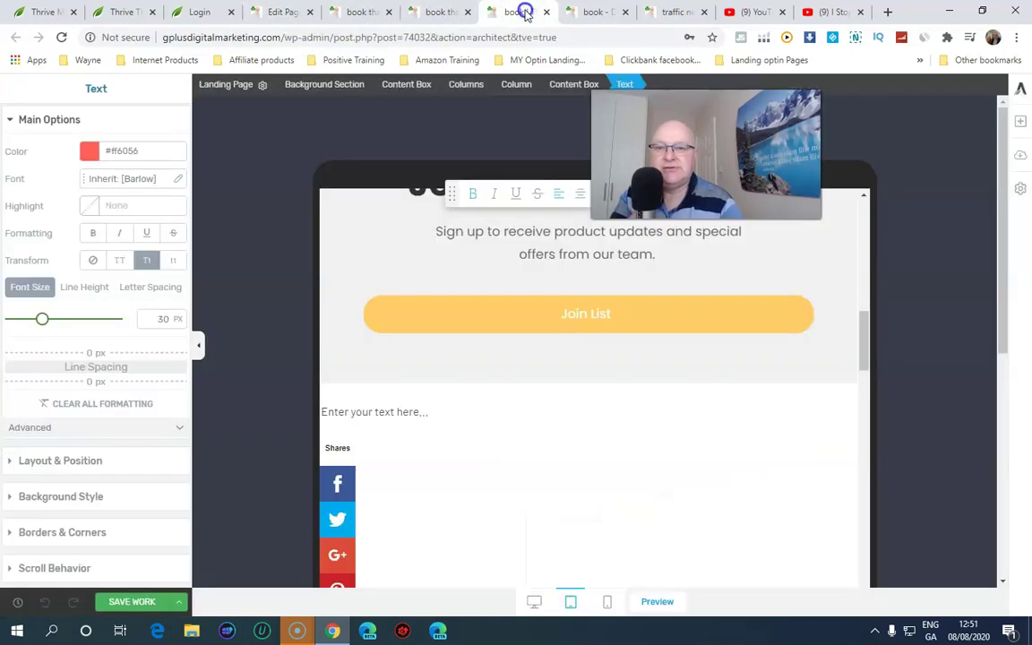
pyautogui.click(430, 12)
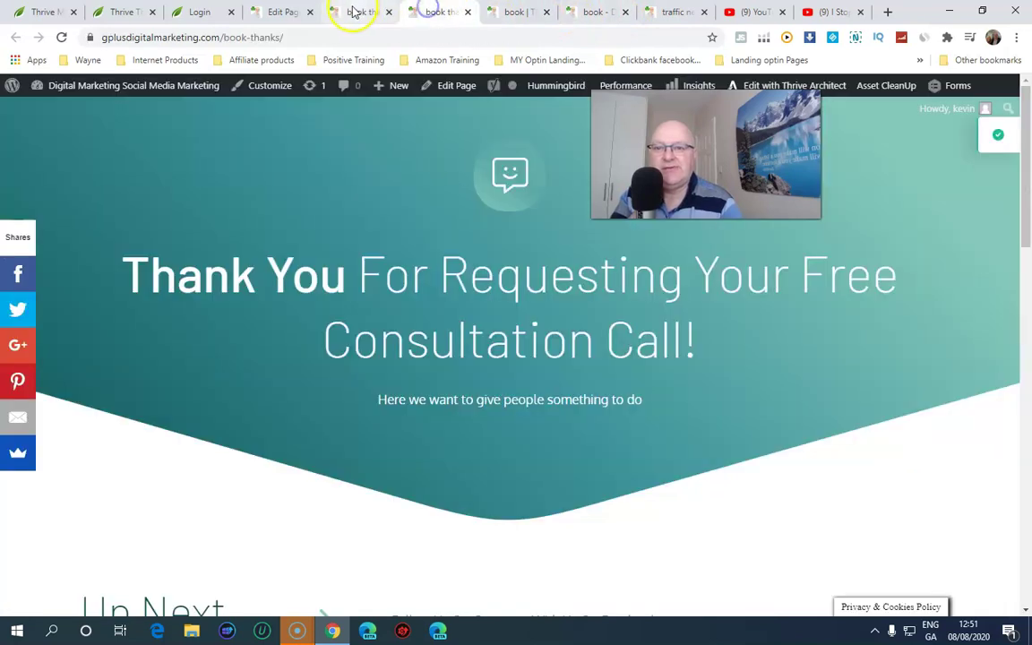
pyautogui.click(356, 12)
pyautogui.click(274, 10)
pyautogui.click(206, 11)
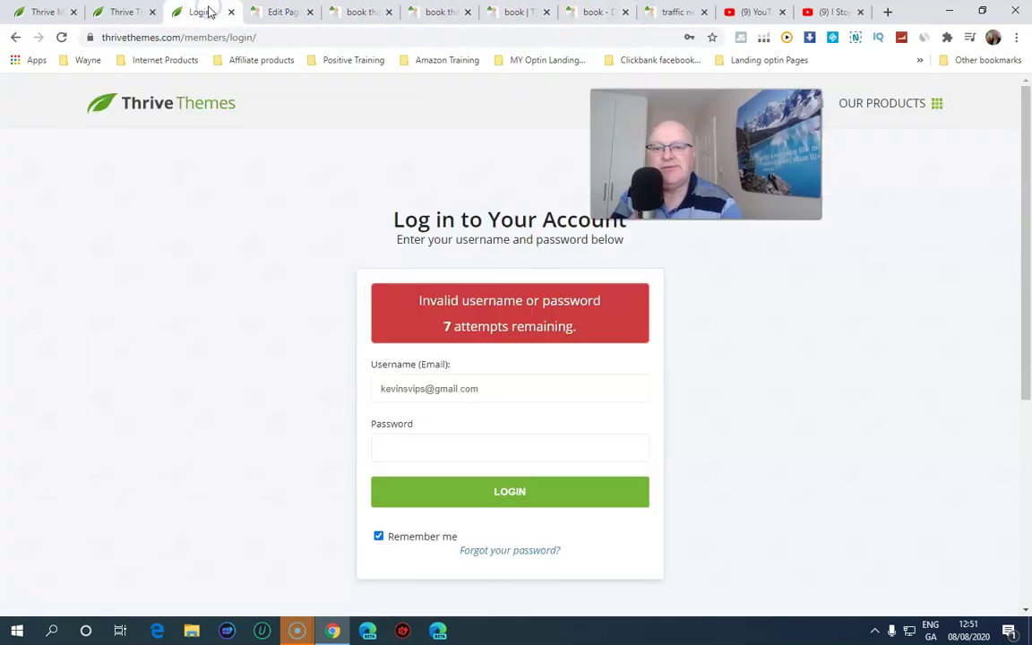
pyautogui.click(283, 13)
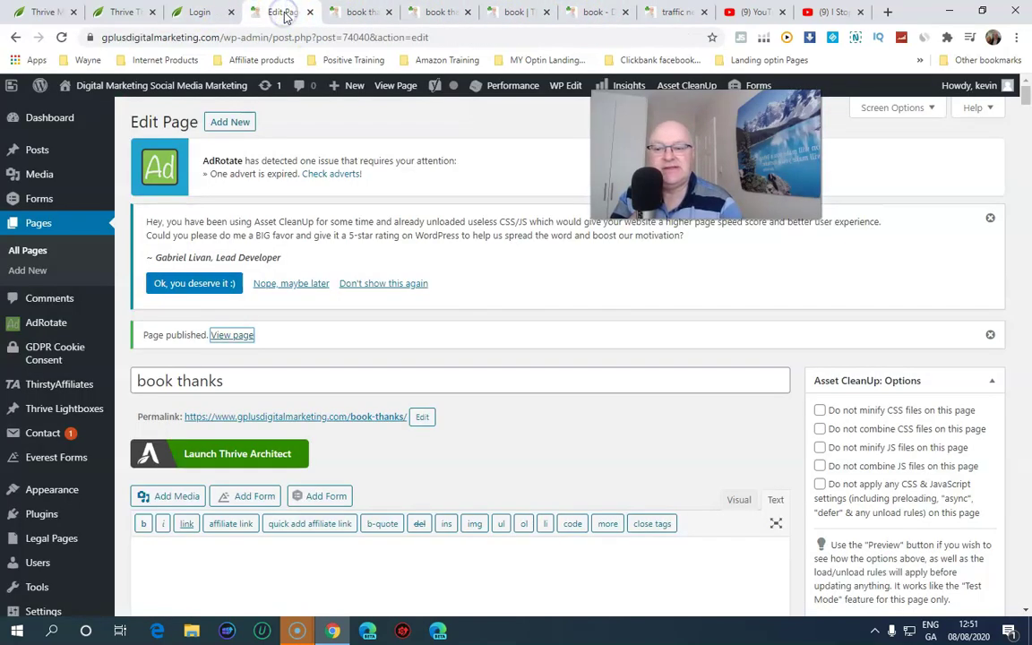
pyautogui.click(355, 12)
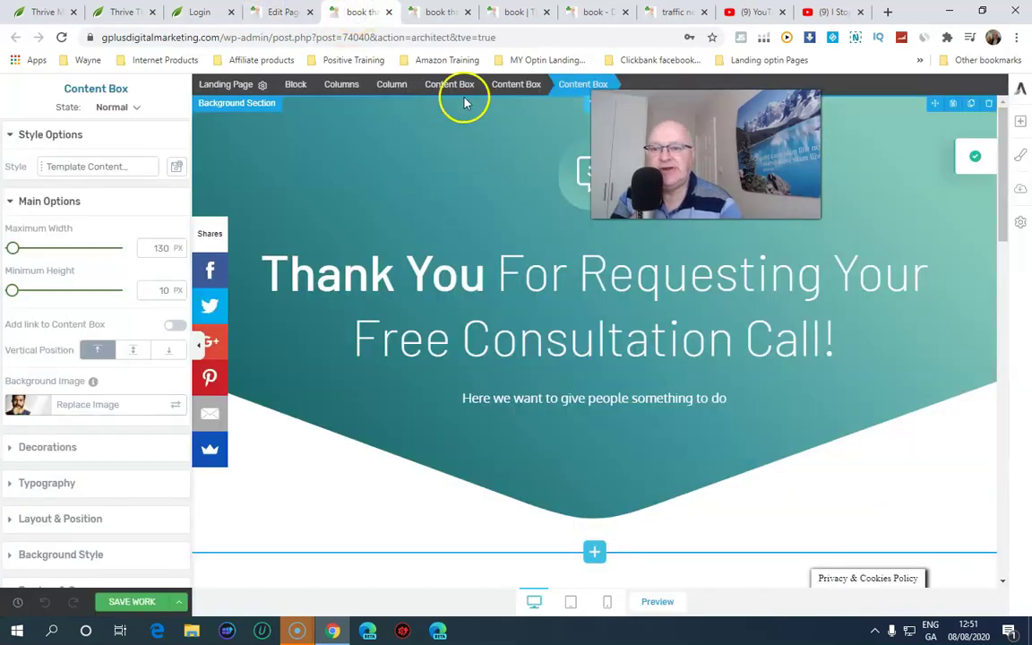
pyautogui.click(430, 13)
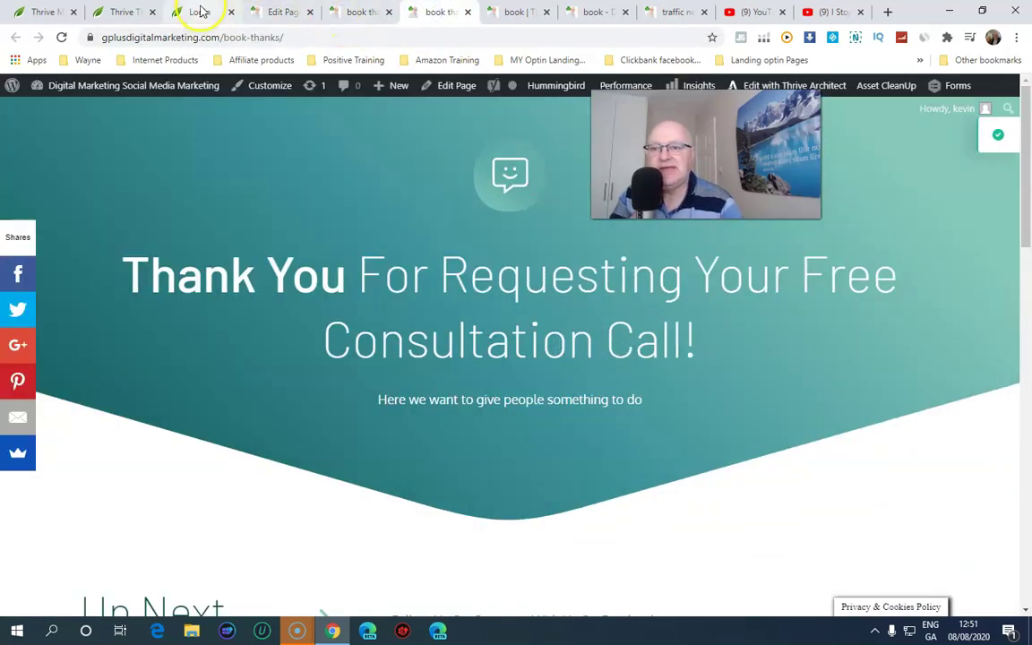
pyautogui.click(200, 11)
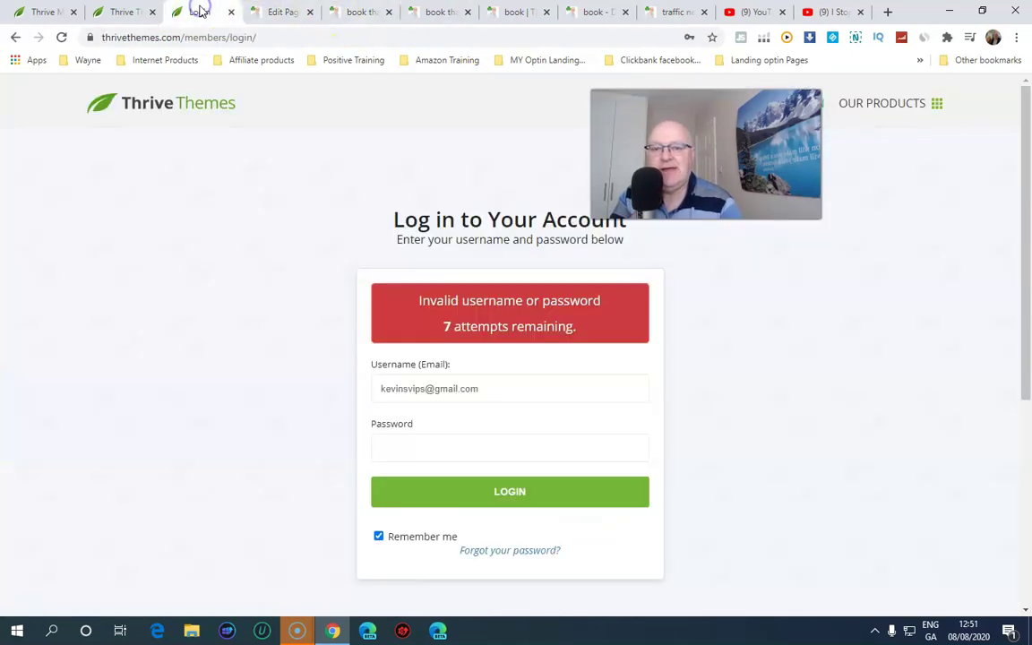
# Browse the Thrive Themes product cards under Our Products and open Thrive Membership
pyautogui.click(912, 111)
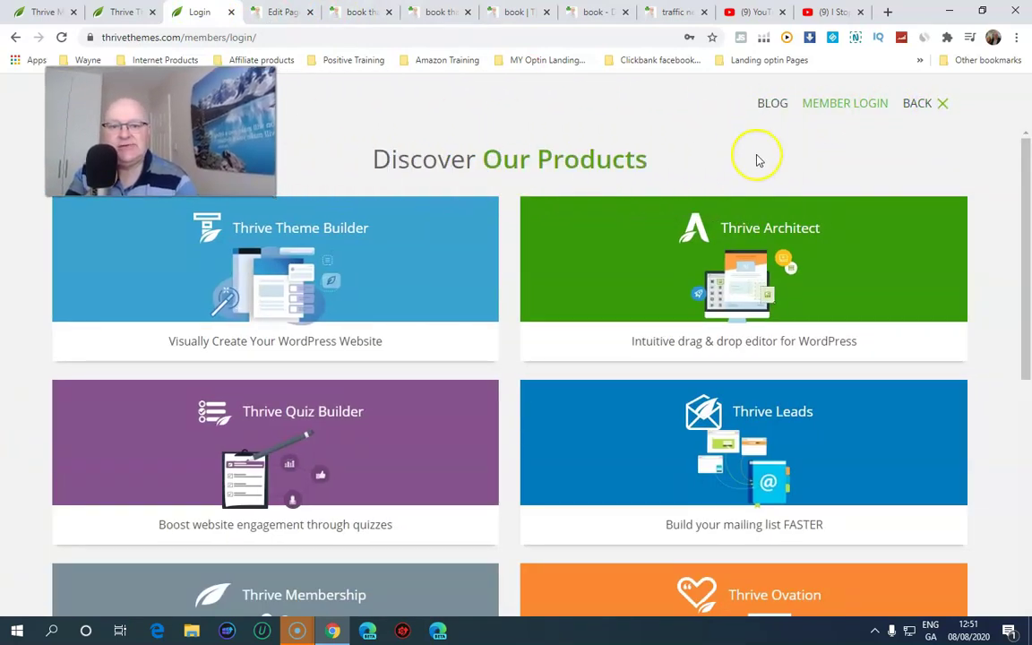
pyautogui.scroll(-1, 745, 202)
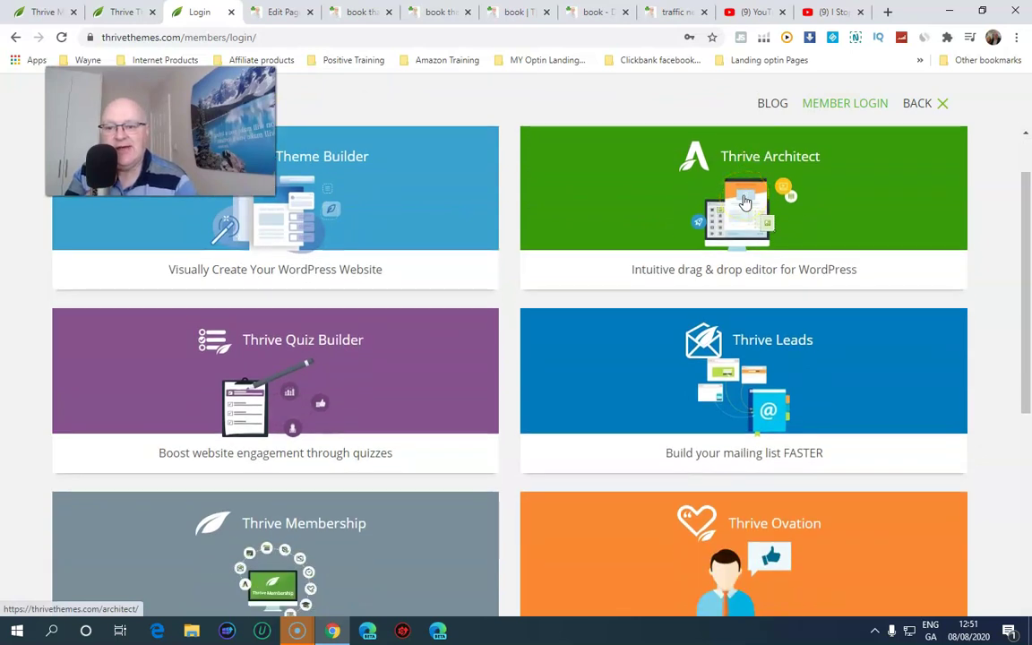
pyautogui.scroll(-2, 745, 203)
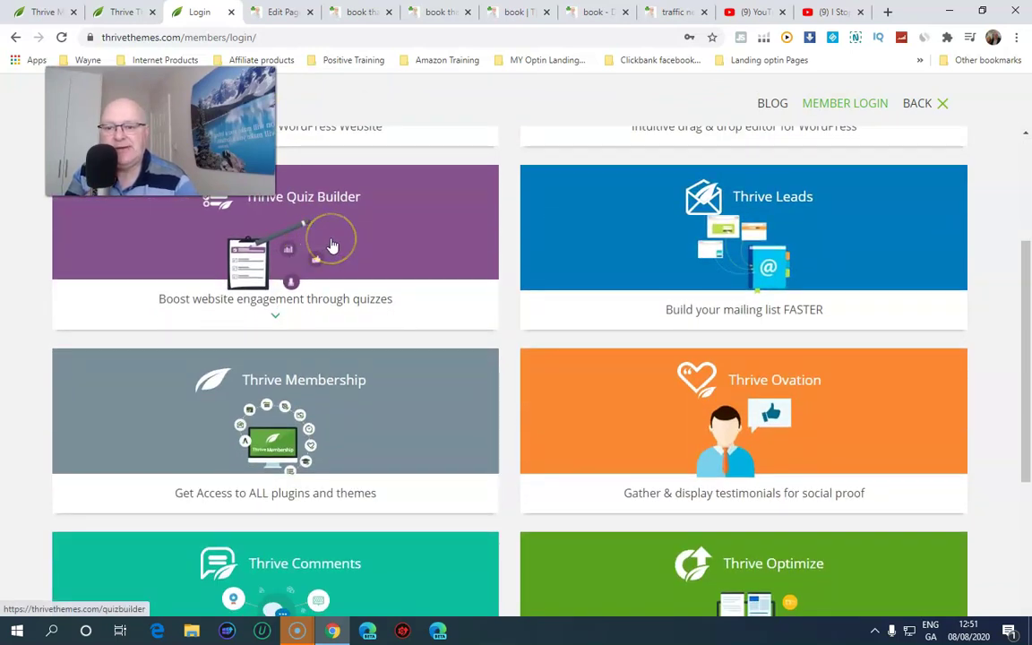
pyautogui.scroll(-1, 332, 247)
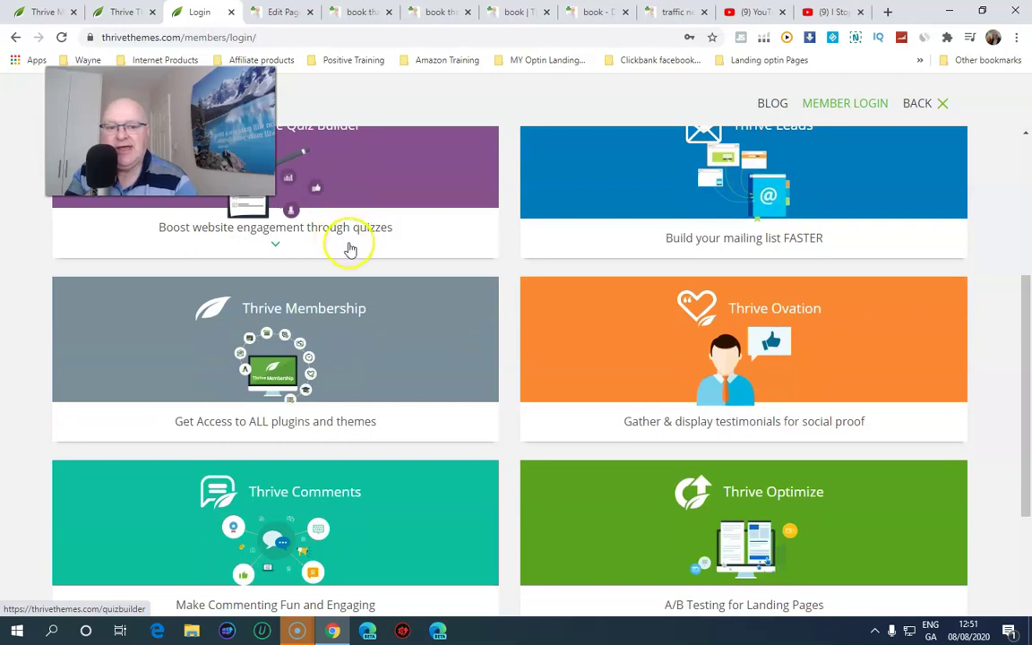
pyautogui.scroll(-2, 511, 284)
pyautogui.scroll(-1, 455, 405)
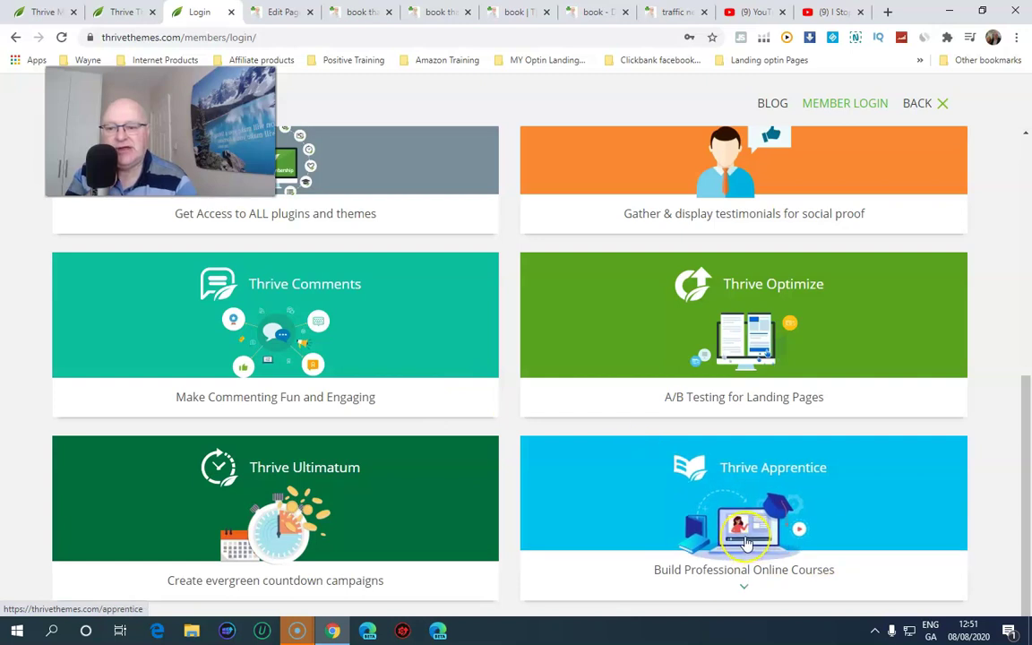
pyautogui.scroll(3, 745, 543)
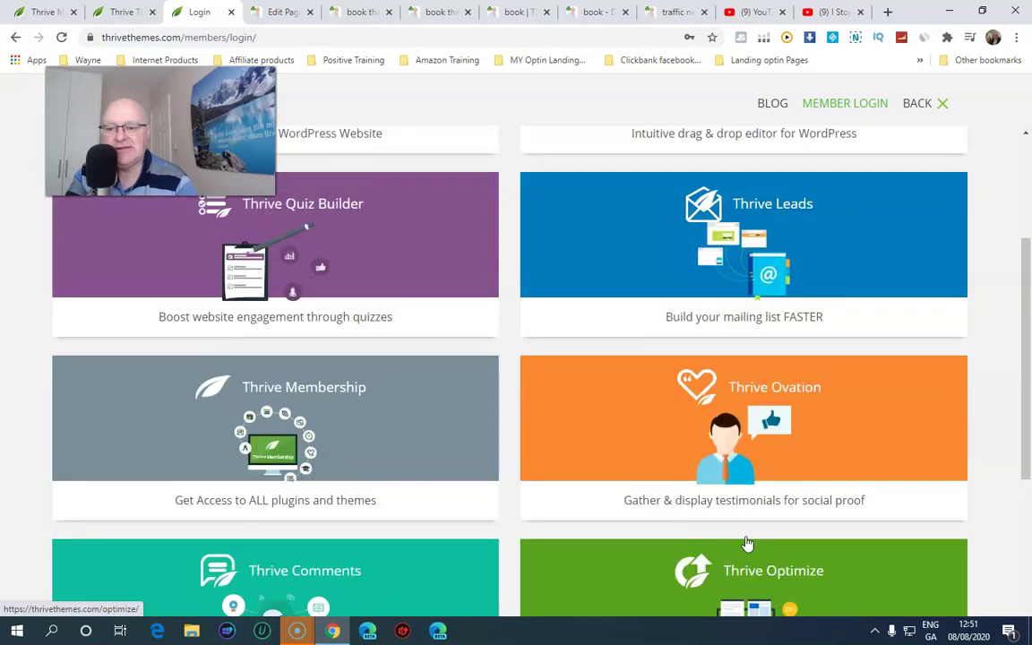
pyautogui.click(260, 417)
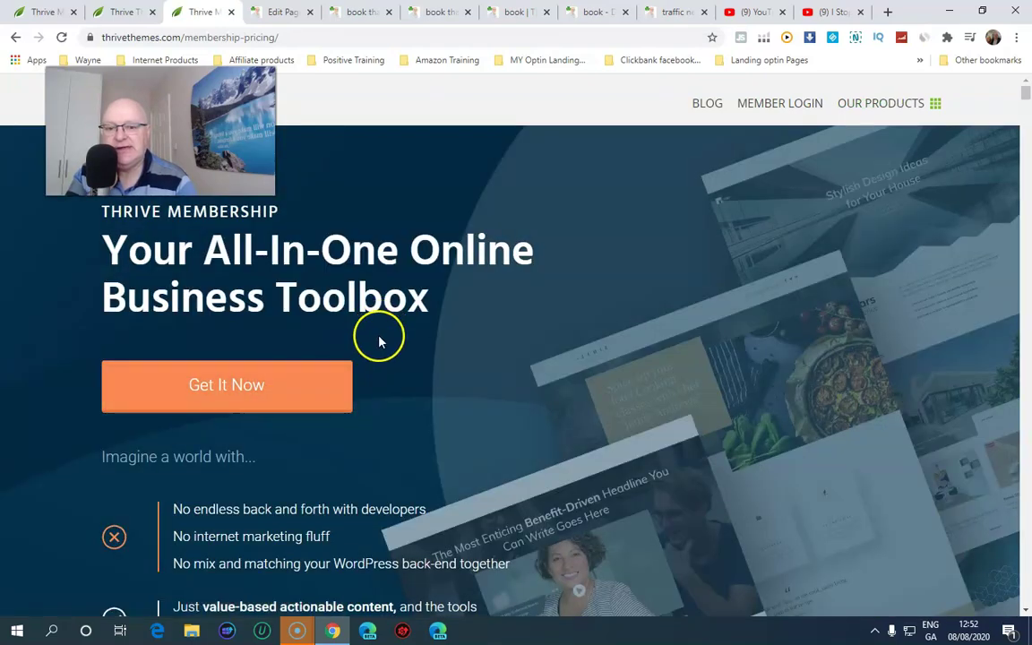
# Scroll down through the entire Thrive Membership pricing page
pyautogui.scroll(-8, 379, 341)
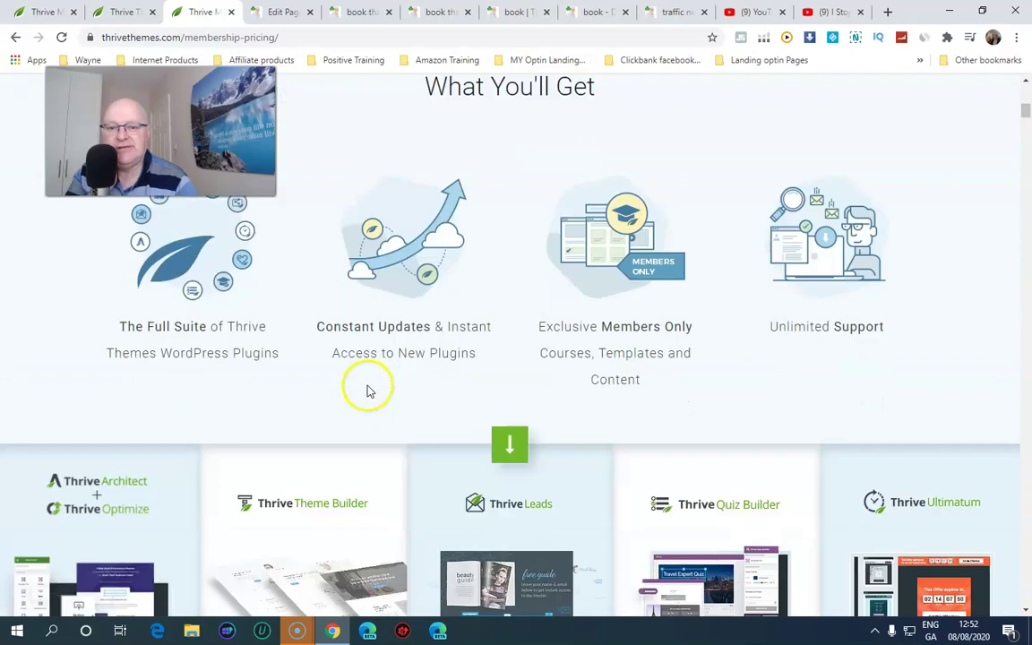
pyautogui.scroll(-5, 366, 390)
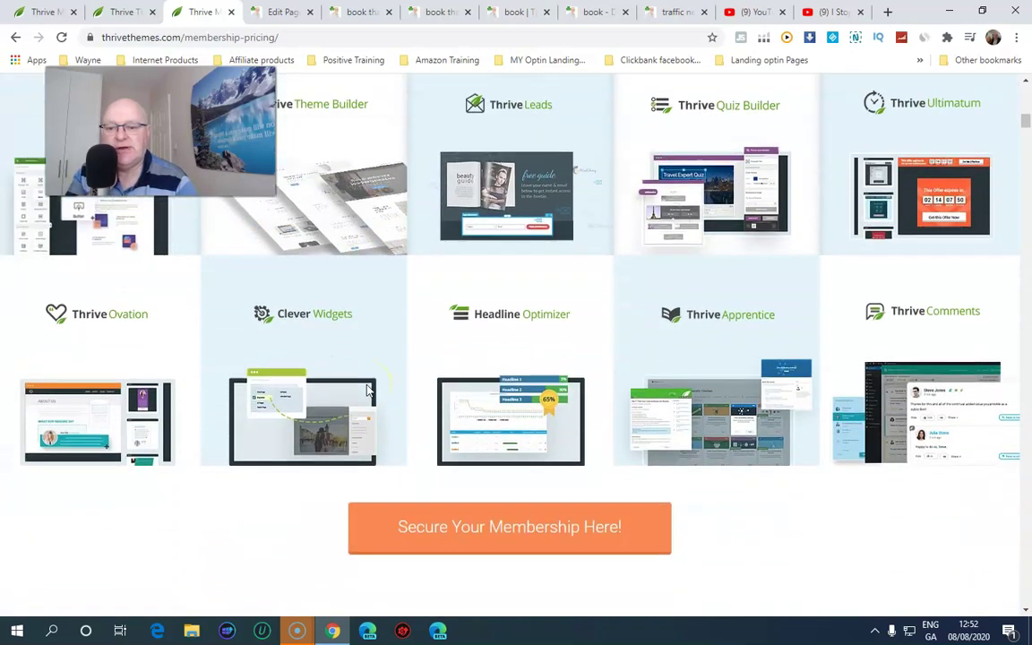
pyautogui.scroll(-3, 366, 390)
pyautogui.scroll(-2, 366, 390)
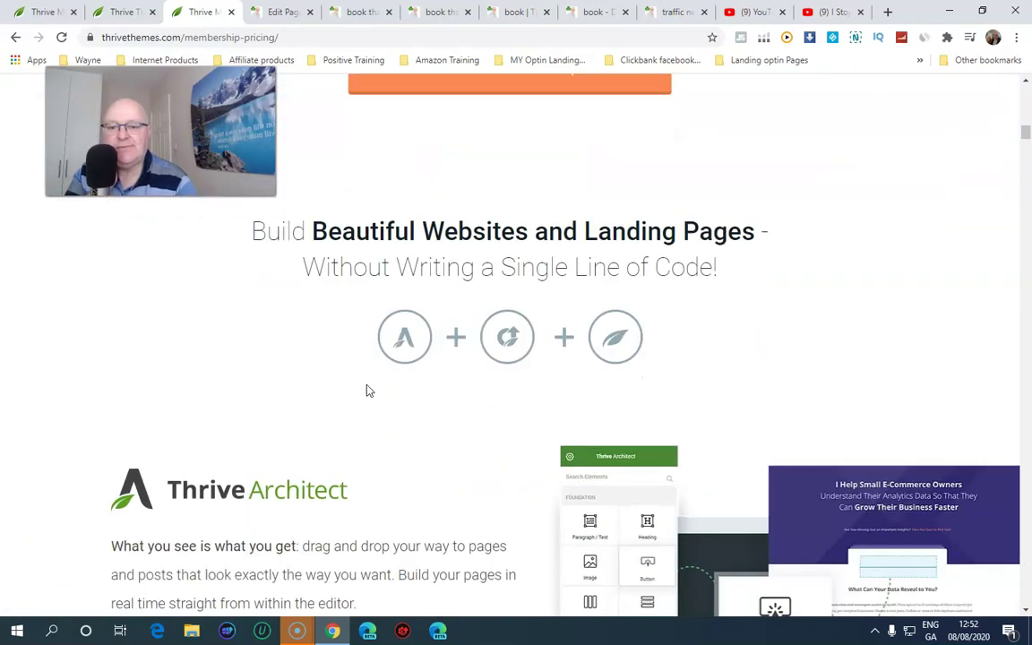
pyautogui.scroll(-7, 367, 391)
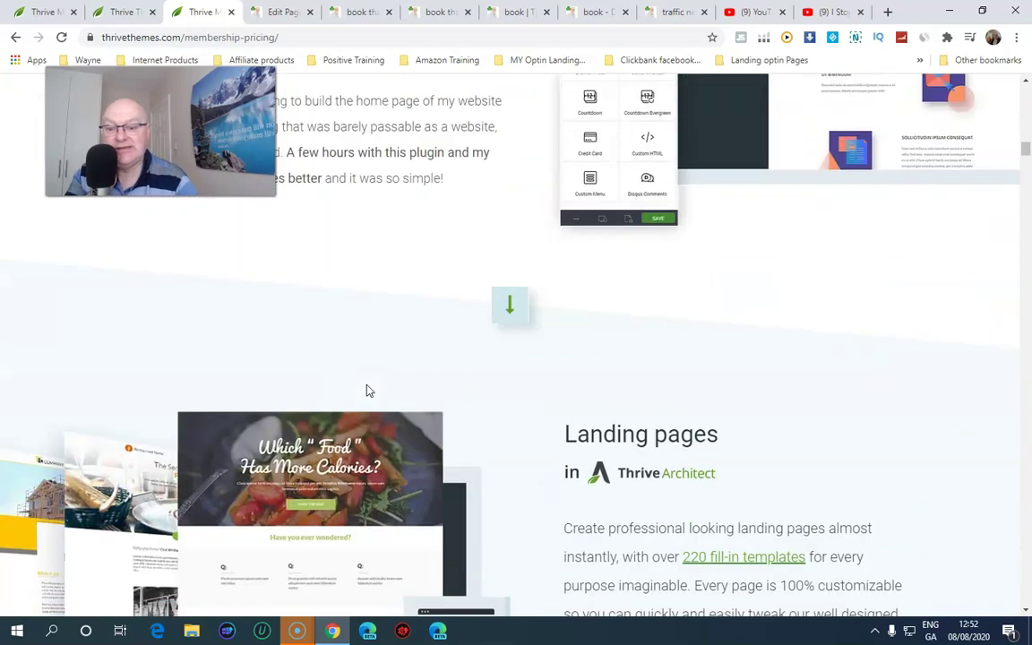
pyautogui.scroll(-8, 366, 390)
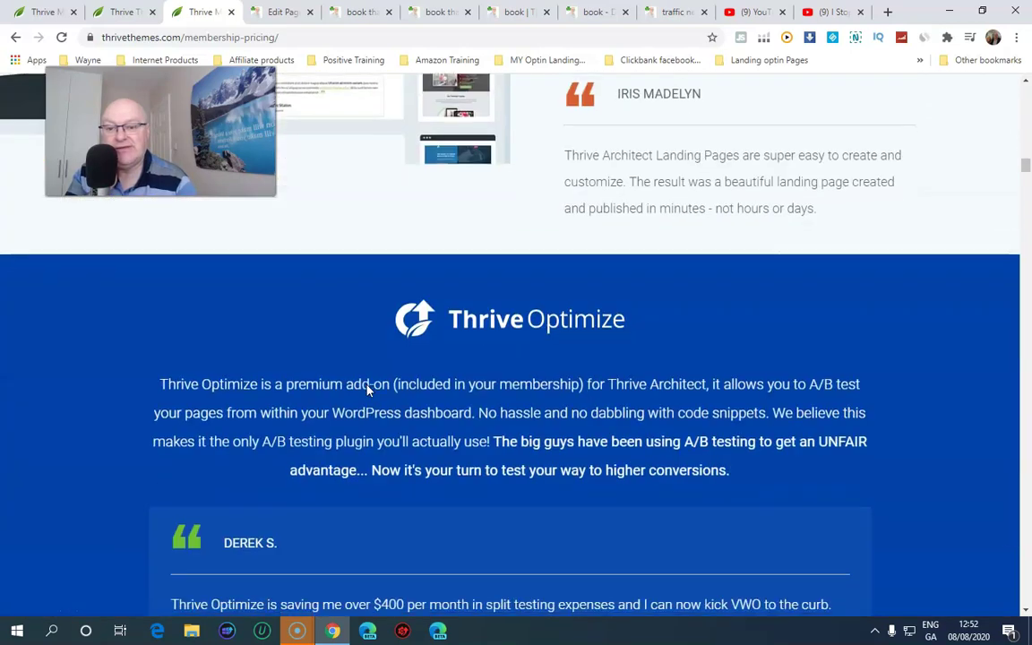
pyautogui.scroll(-9, 366, 391)
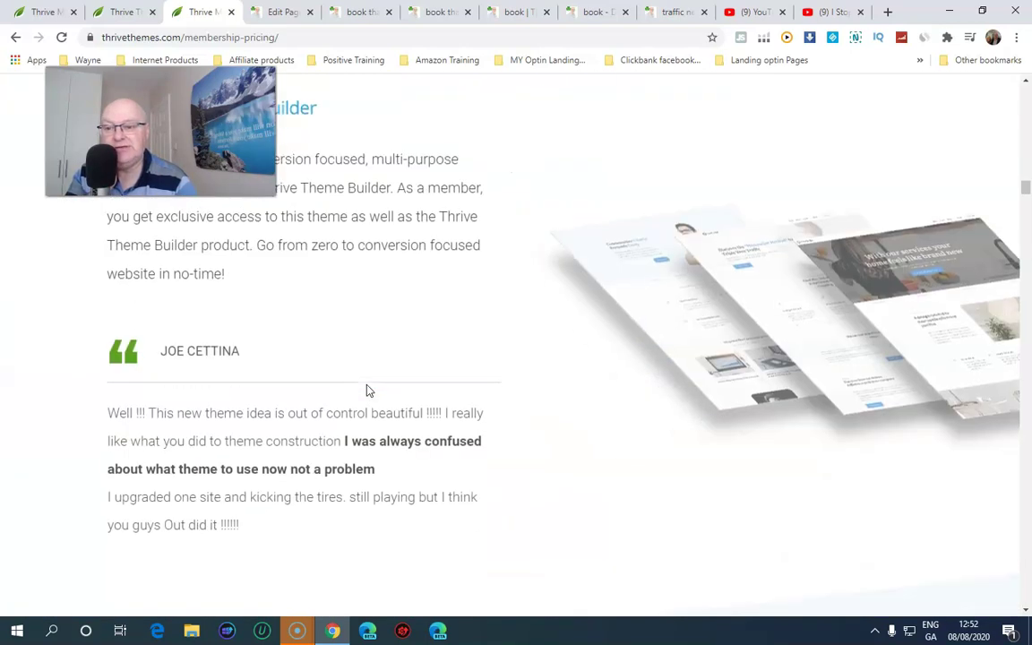
pyautogui.scroll(-9, 366, 391)
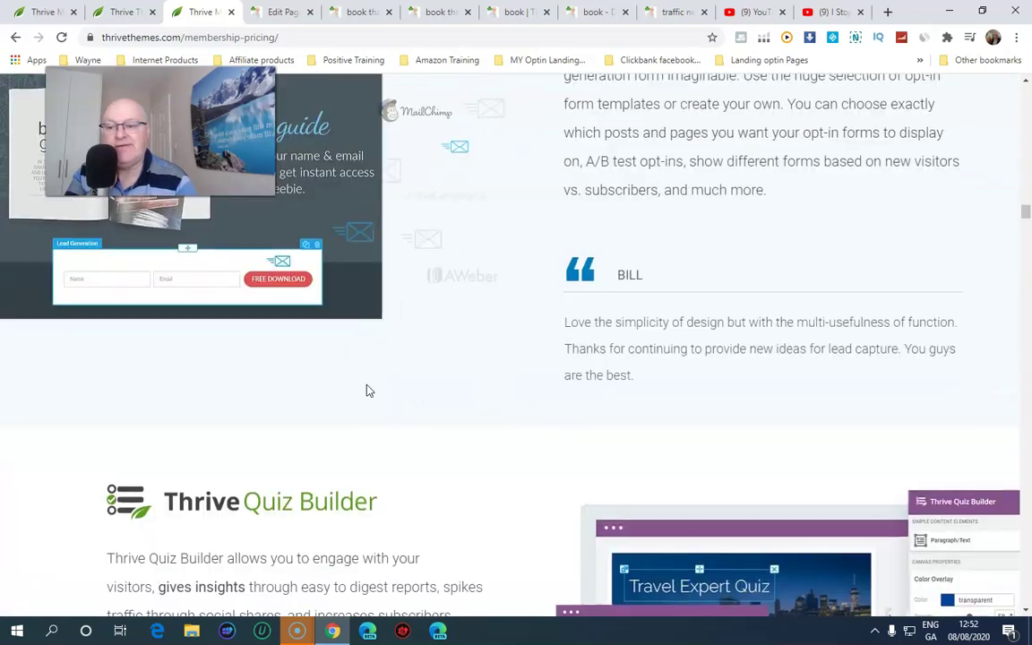
pyautogui.scroll(-10, 366, 391)
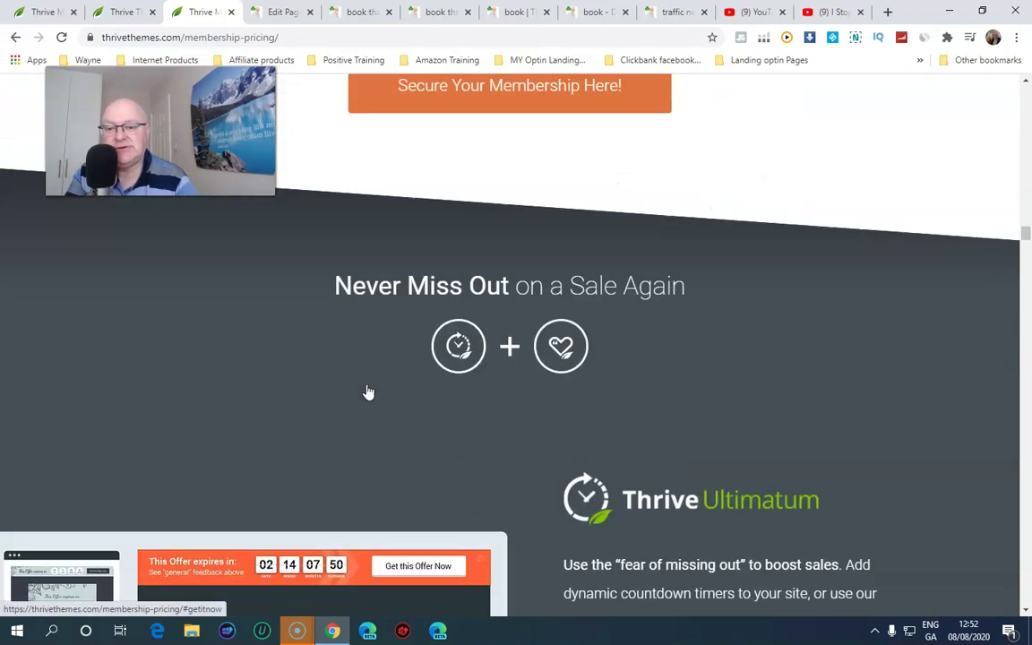
pyautogui.scroll(-10, 368, 393)
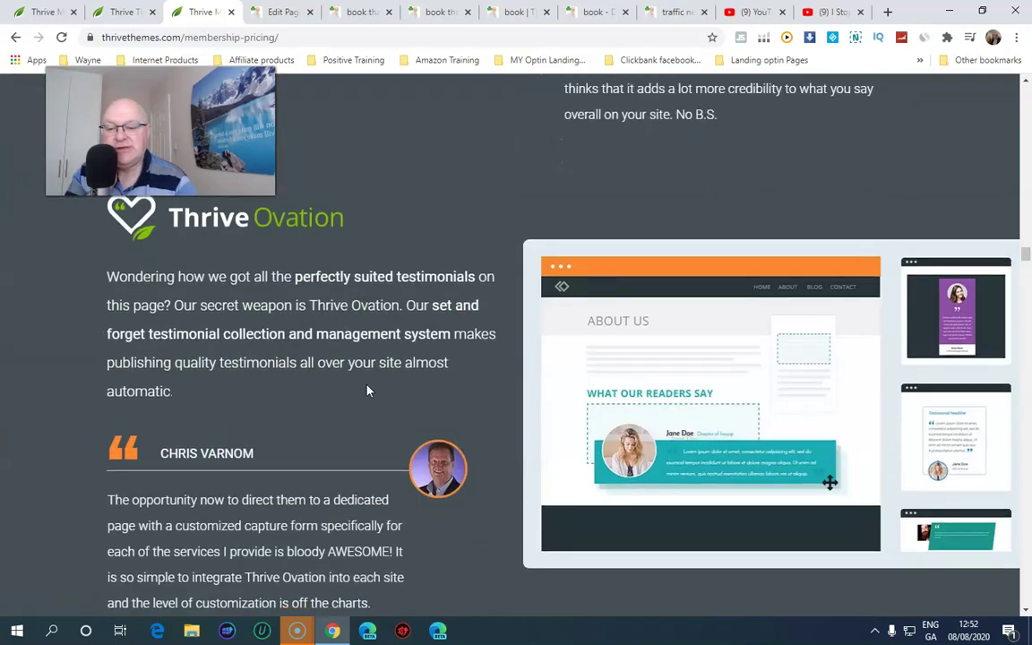
pyautogui.scroll(-6, 366, 390)
pyautogui.scroll(-10, 366, 391)
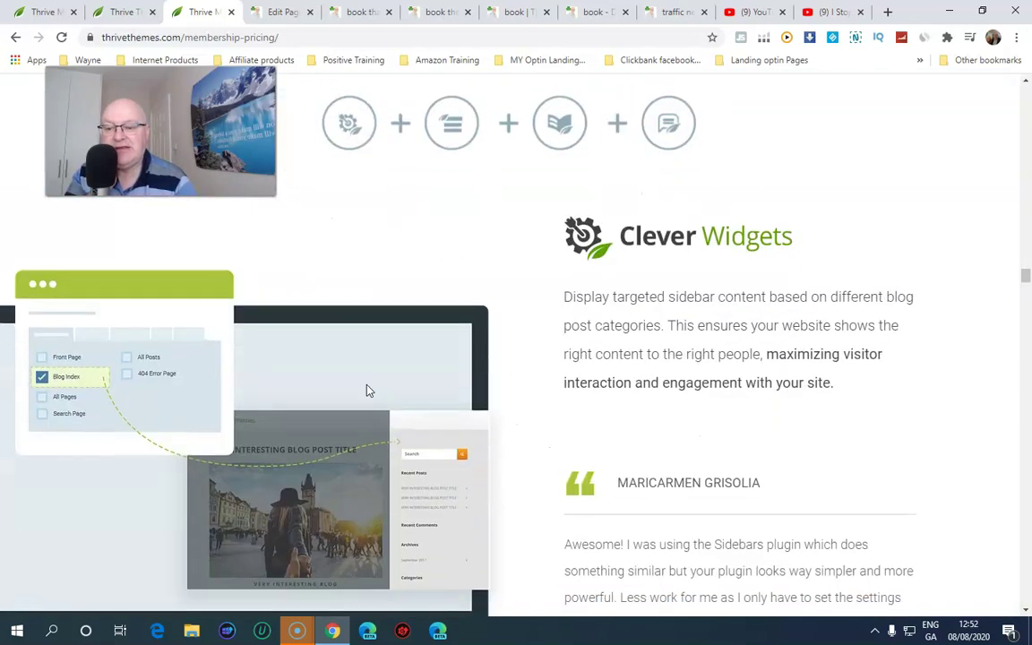
pyautogui.scroll(-9, 366, 391)
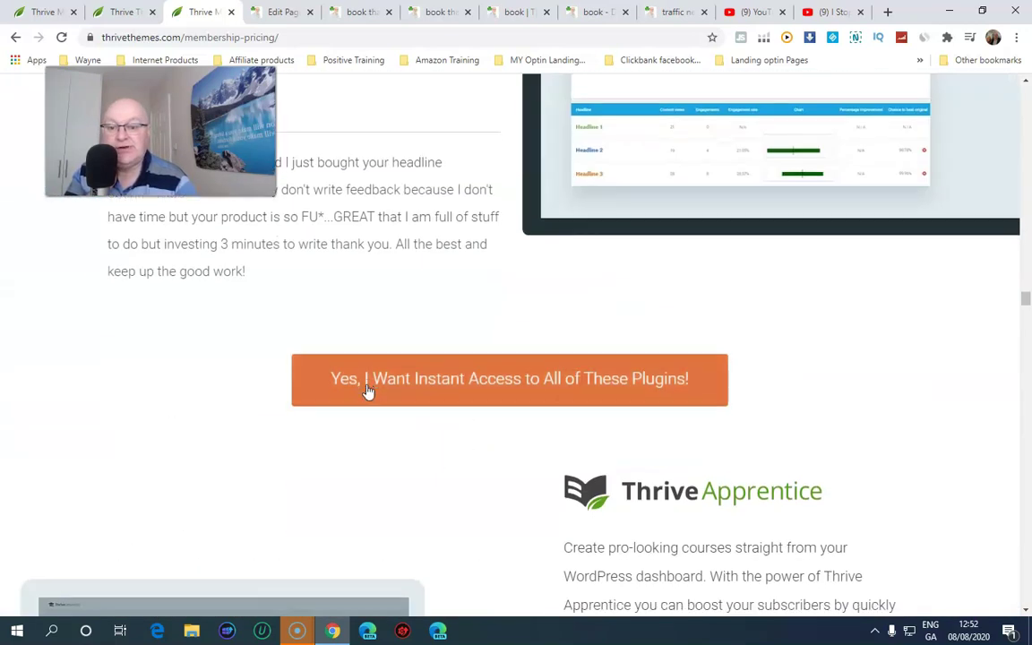
pyautogui.scroll(-4, 366, 390)
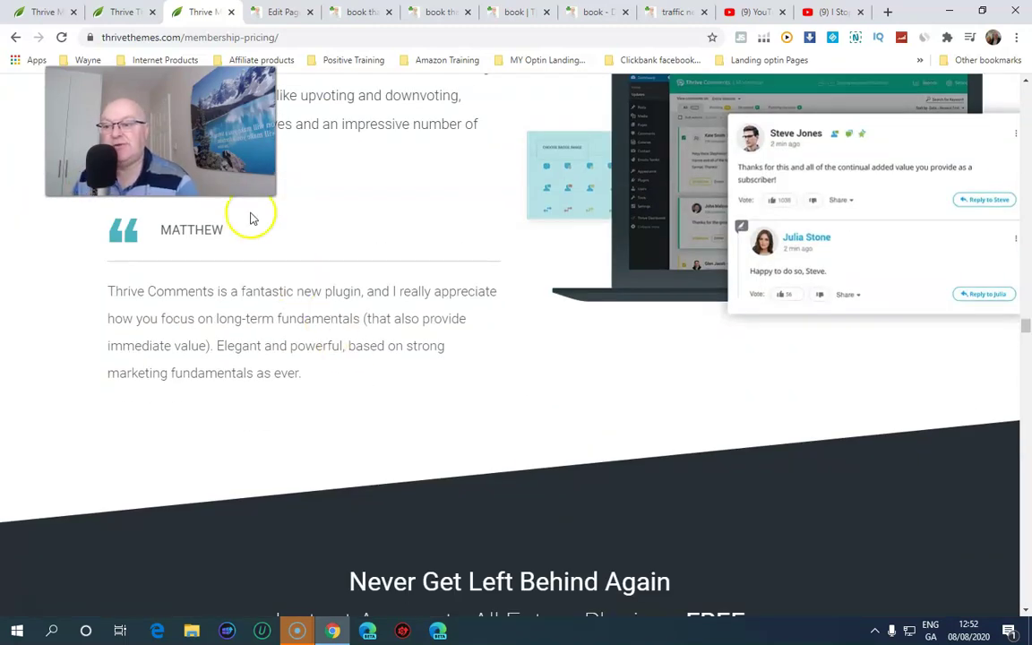
# Return to the top and highlight the 'Your All-In-One Online Business Toolbox' headline
pyautogui.moveTo(251, 184); pyautogui.dragTo(497, 231)
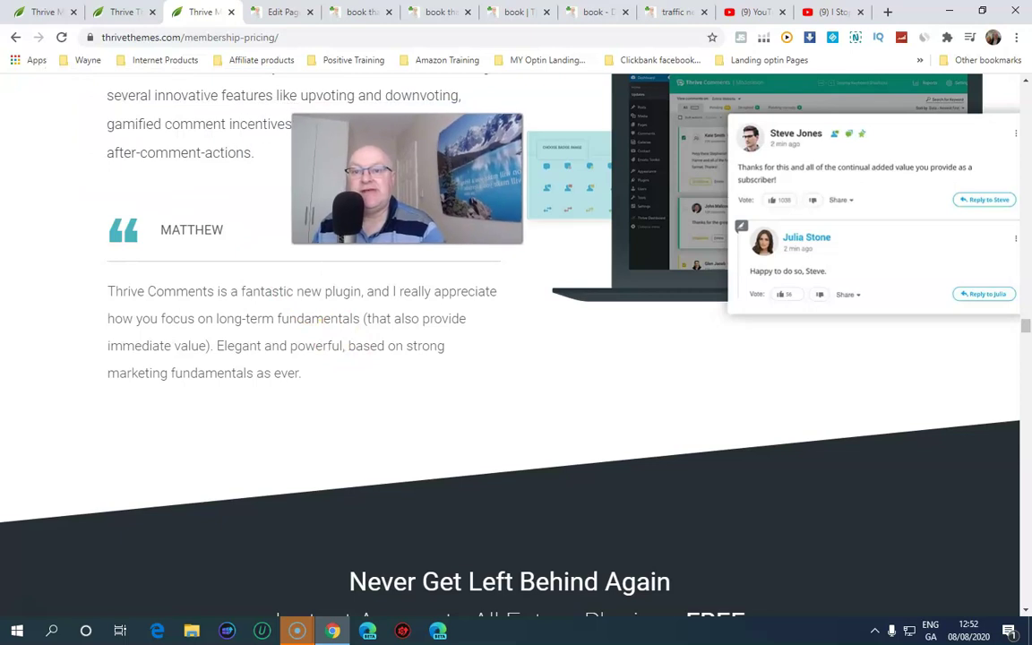
pyautogui.moveTo(1020, 329); pyautogui.dragTo(1027, 76)
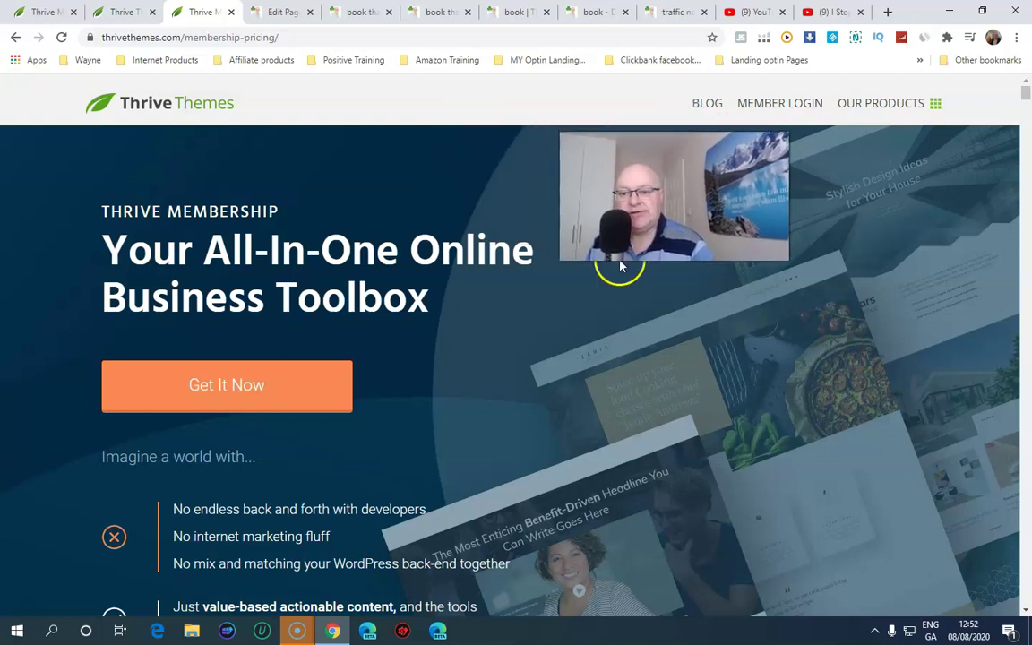
pyautogui.moveTo(438, 298); pyautogui.dragTo(99, 263)
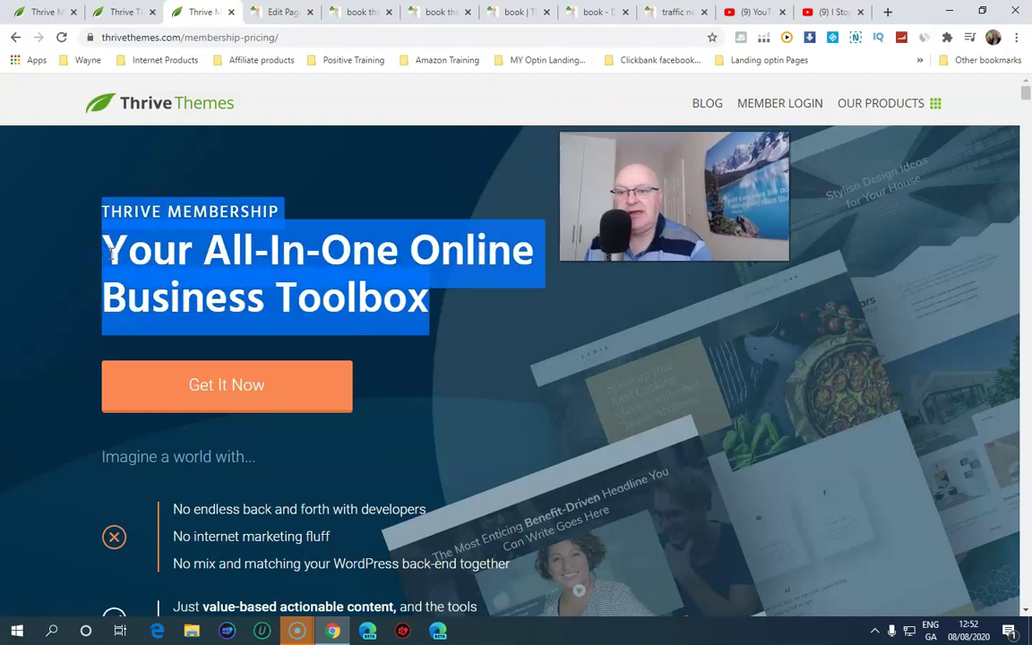